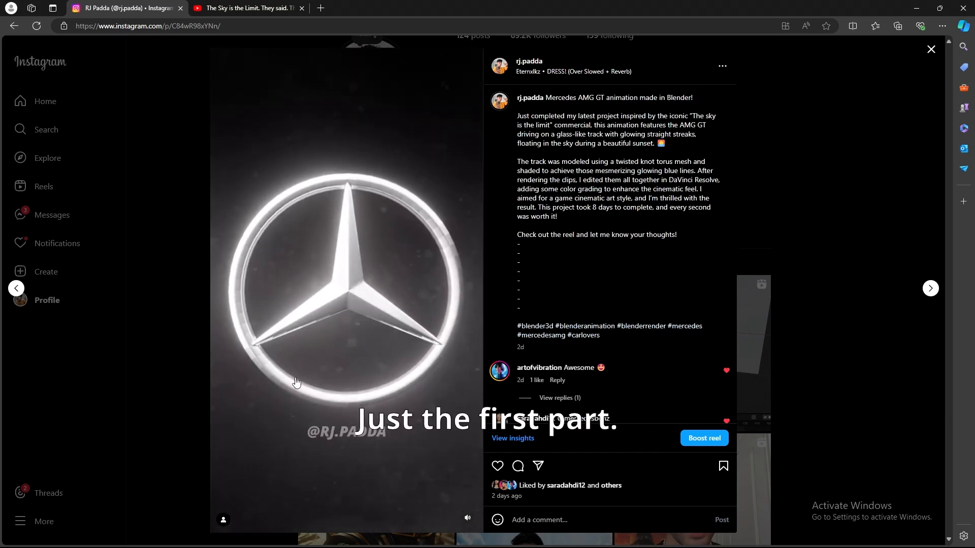
# Step: Close the Instagram reel and switch to the Mercedes-AMG commercial on YouTube
pyautogui.click(188, 401)
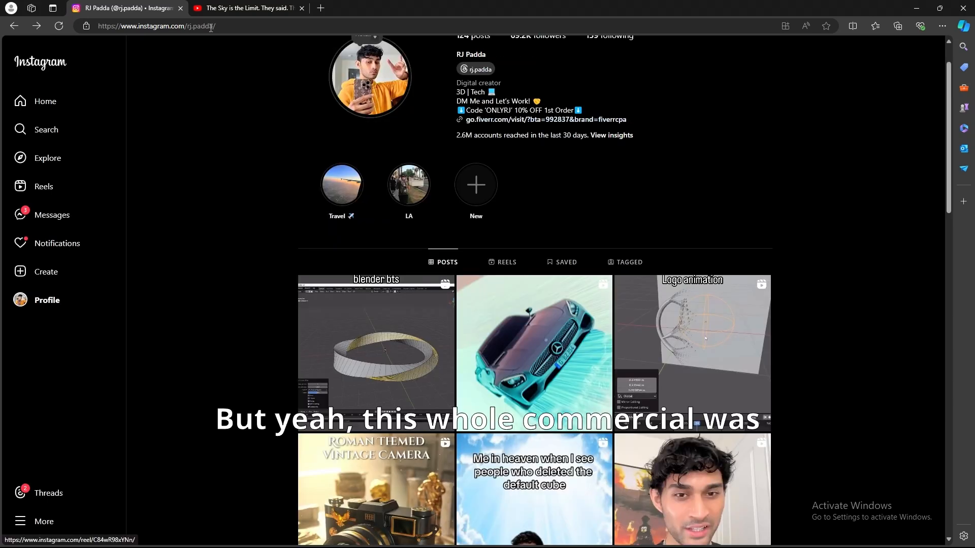
pyautogui.click(250, 4)
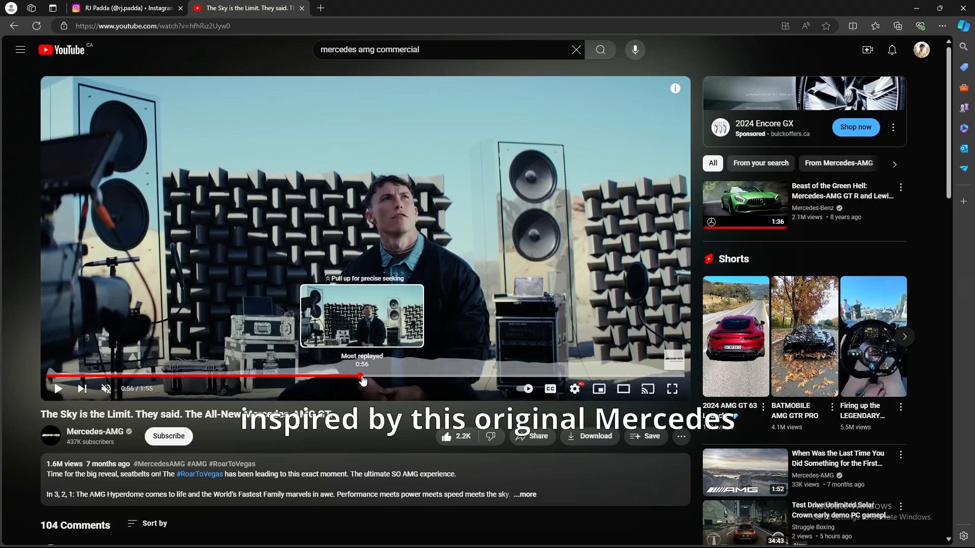
# Step: Play the Mercedes-AMG GT commercial and pause it on the floating glass ring scene
pyautogui.click(337, 316)
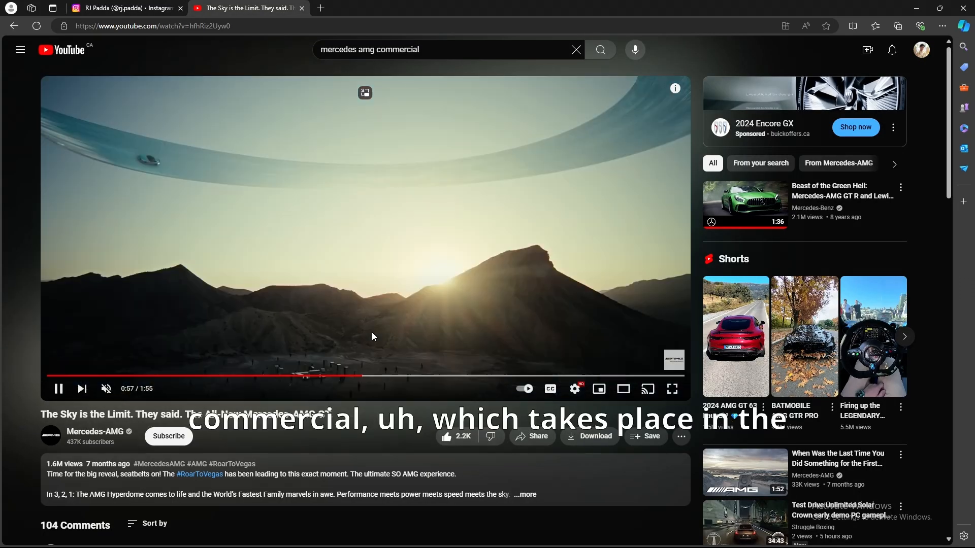
pyautogui.click(357, 205)
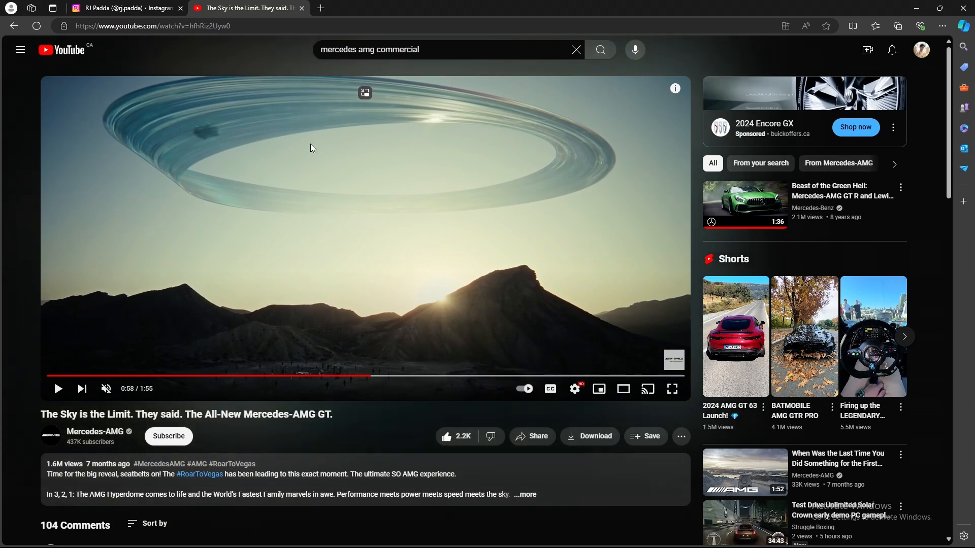
pyautogui.click(249, 170)
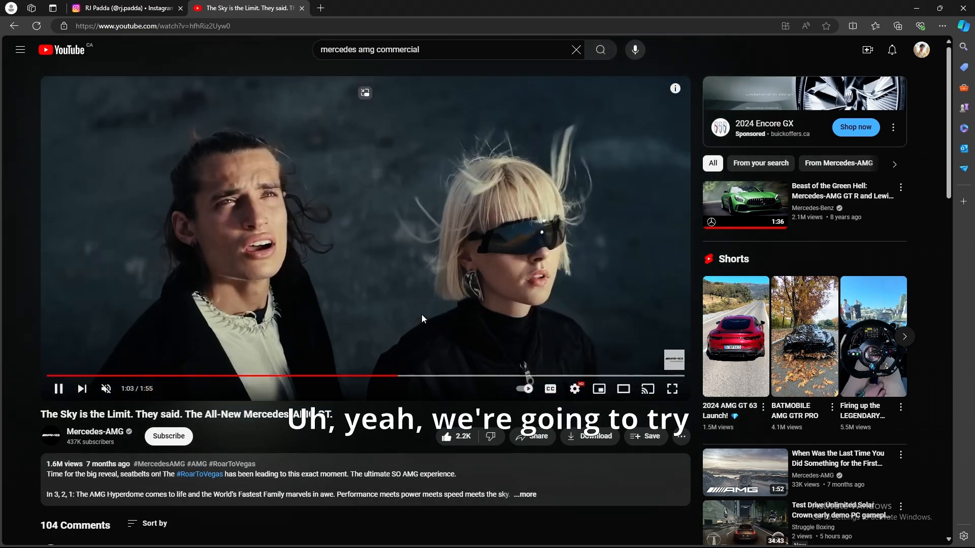
pyautogui.click(421, 315)
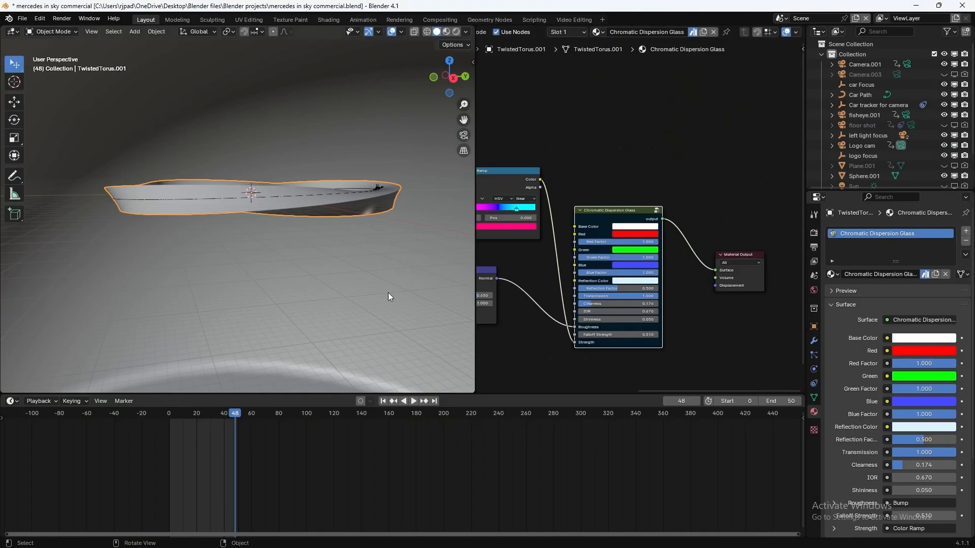
# Step: Orbit the finished twisted torus, then switch to the unsaved Blender 4.1 window
pyautogui.moveTo(252, 231); pyautogui.dragTo(351, 254, button='middle')
pyautogui.moveTo(543, 536)
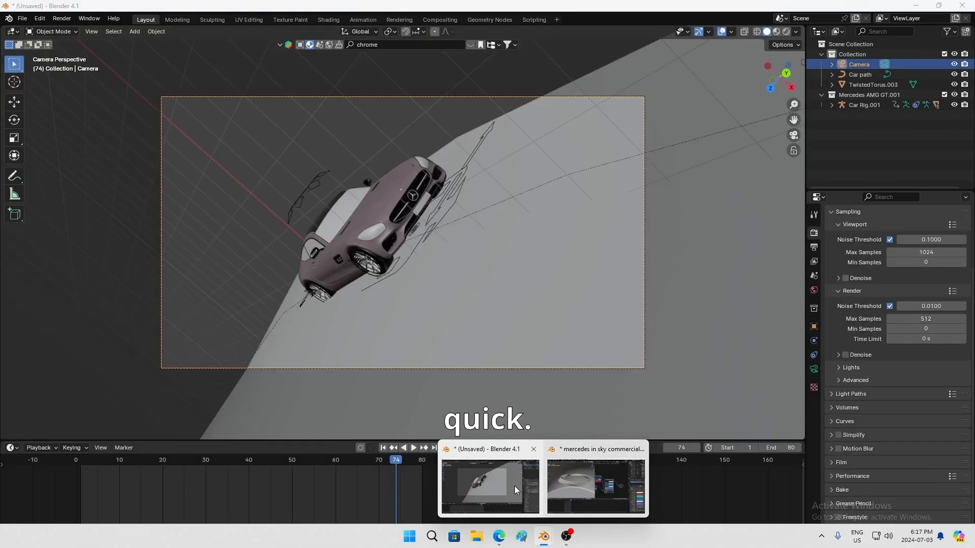
pyautogui.click(514, 486)
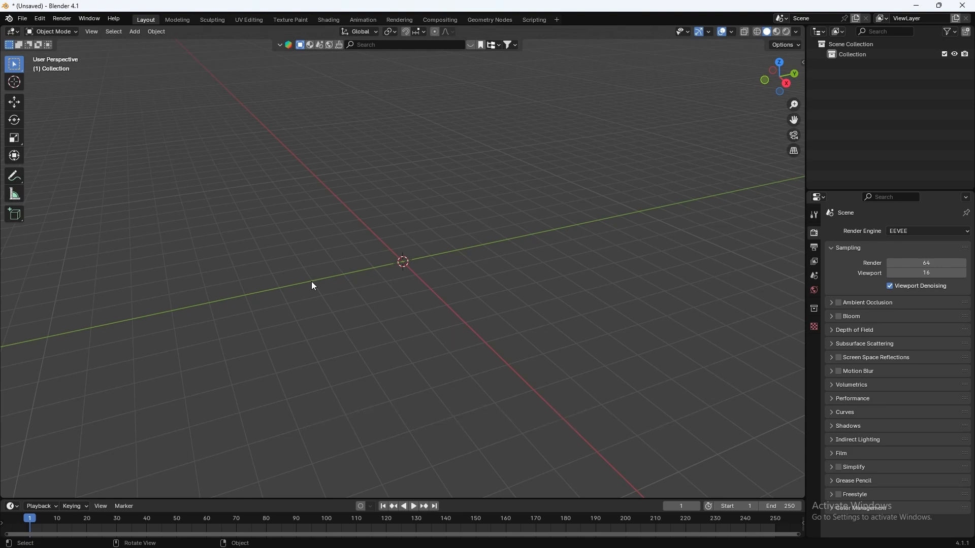
# Step: Switch rendering to Cycles on GPU Compute with the Experimental feature set
pyautogui.click(906, 233)
pyautogui.click(901, 265)
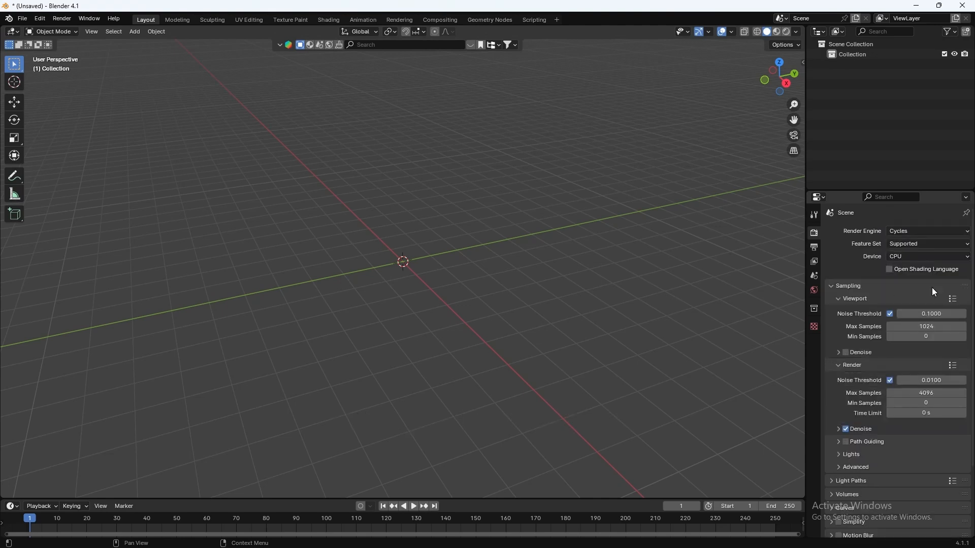
pyautogui.click(908, 245)
pyautogui.click(908, 250)
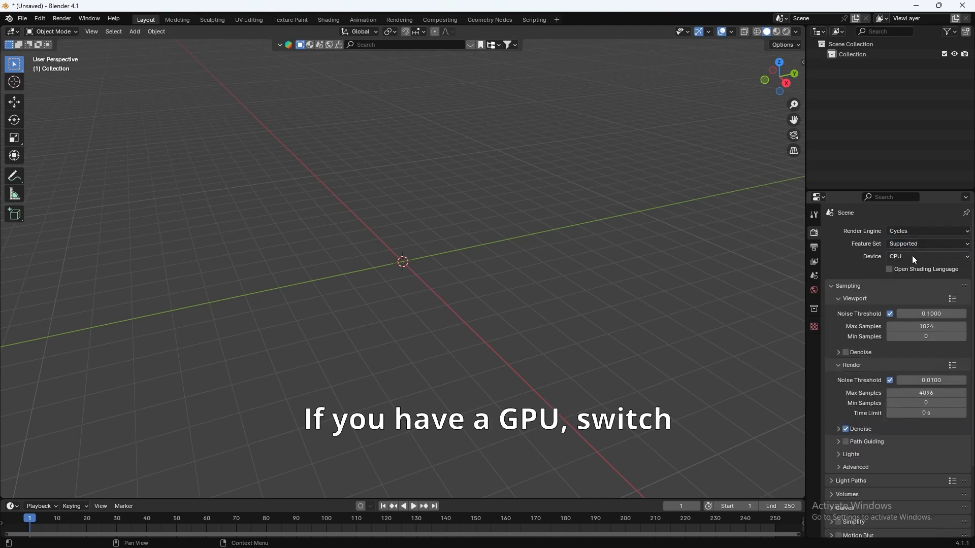
pyautogui.click(911, 256)
pyautogui.click(909, 278)
pyautogui.click(906, 245)
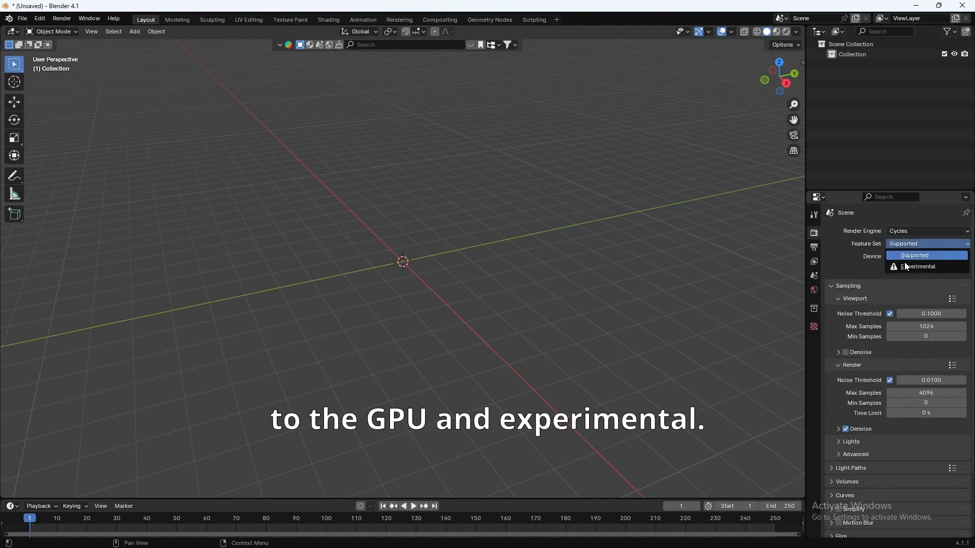
pyautogui.click(907, 266)
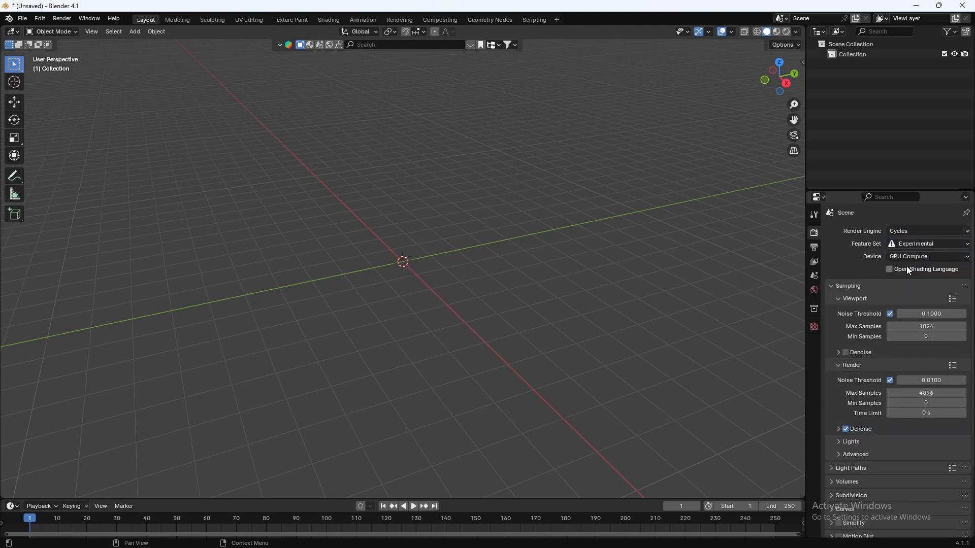
# Step: Set render max samples to 512 and turn off render denoising
pyautogui.click(913, 393)
pyautogui.write('512')
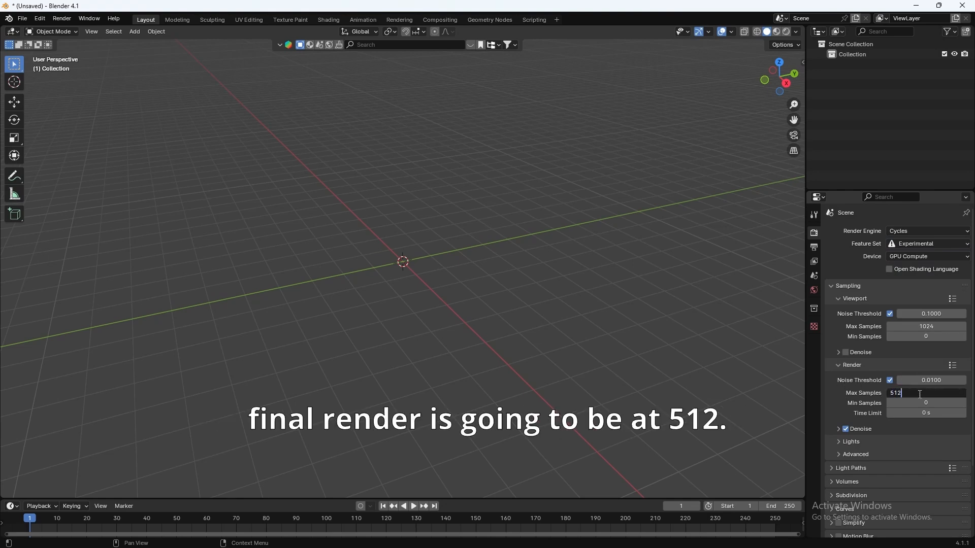
pyautogui.press('Return')
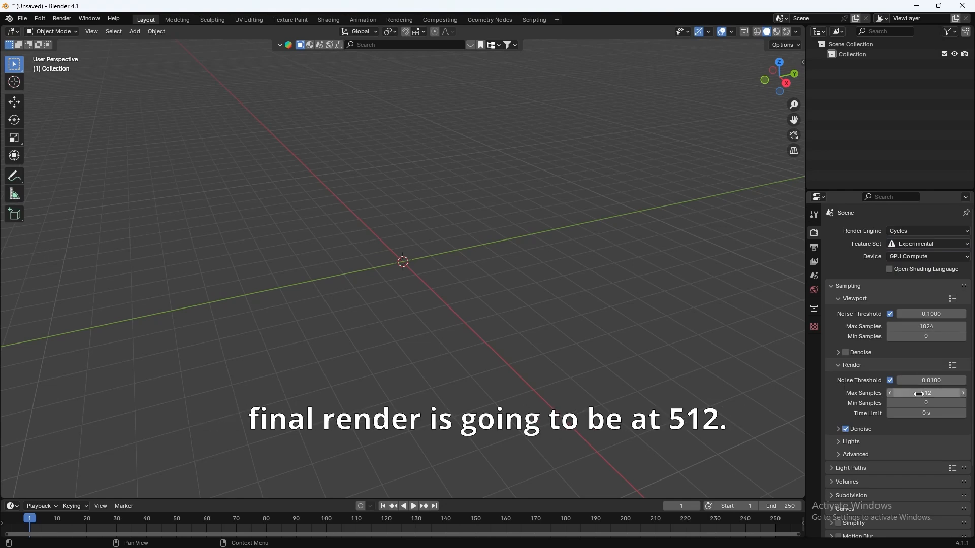
pyautogui.click(847, 429)
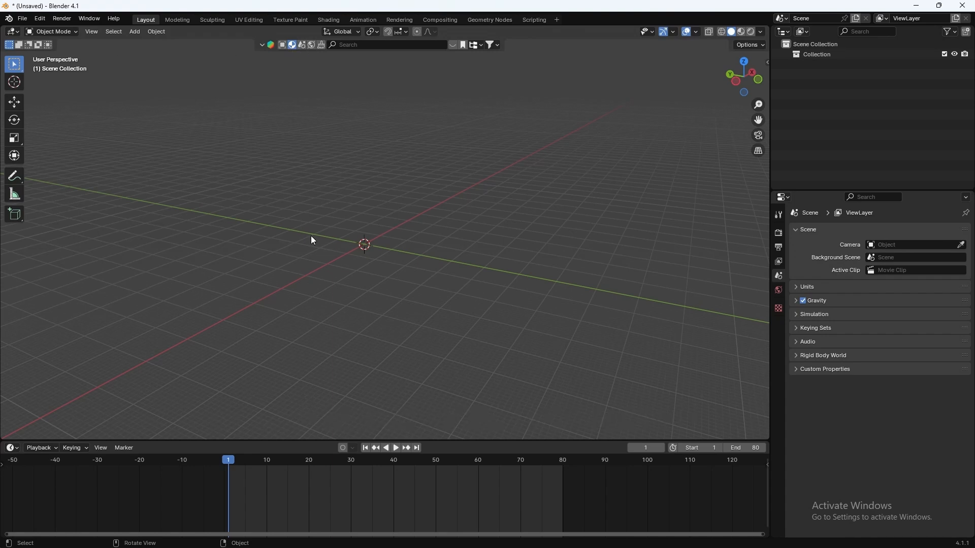
# Step: Enable the BlenderKit and Add Mesh: Extra Objects add-ons in Preferences
pyautogui.click(40, 18)
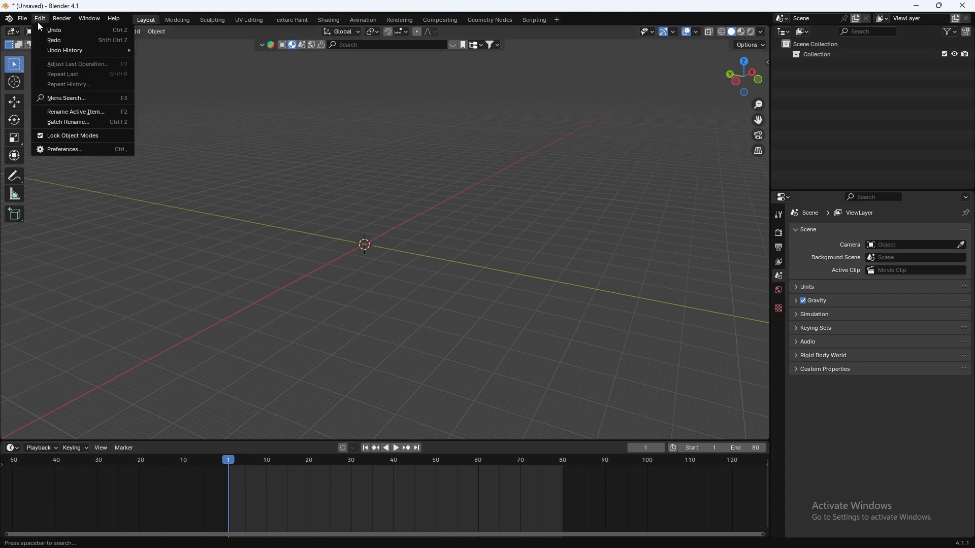
pyautogui.click(80, 150)
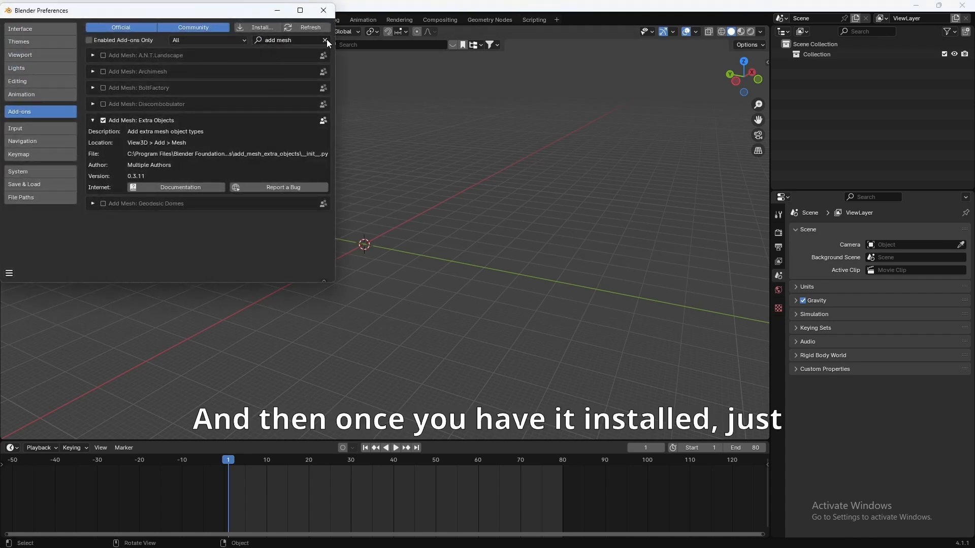
pyautogui.click(325, 39)
pyautogui.click(286, 41)
pyautogui.write('blender')
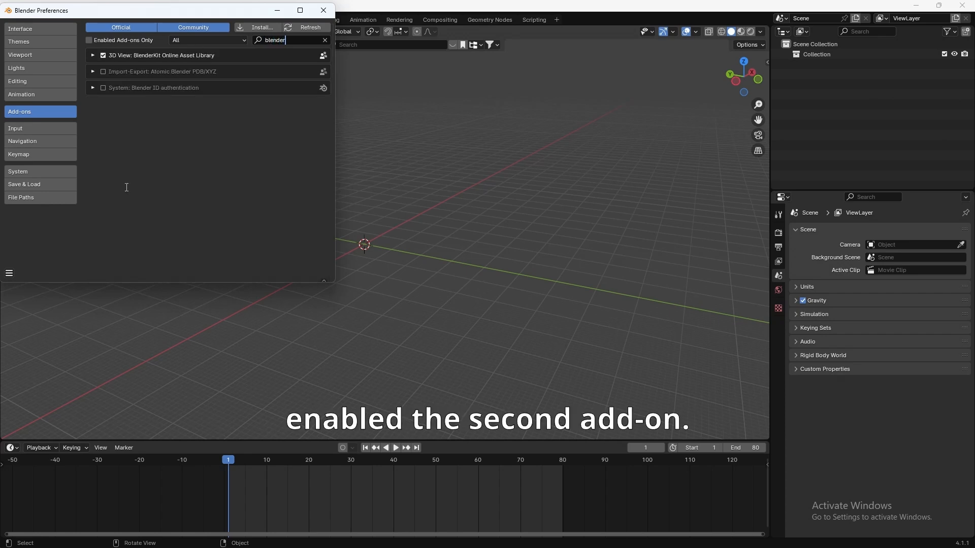
pyautogui.click(325, 40)
pyautogui.click(289, 40)
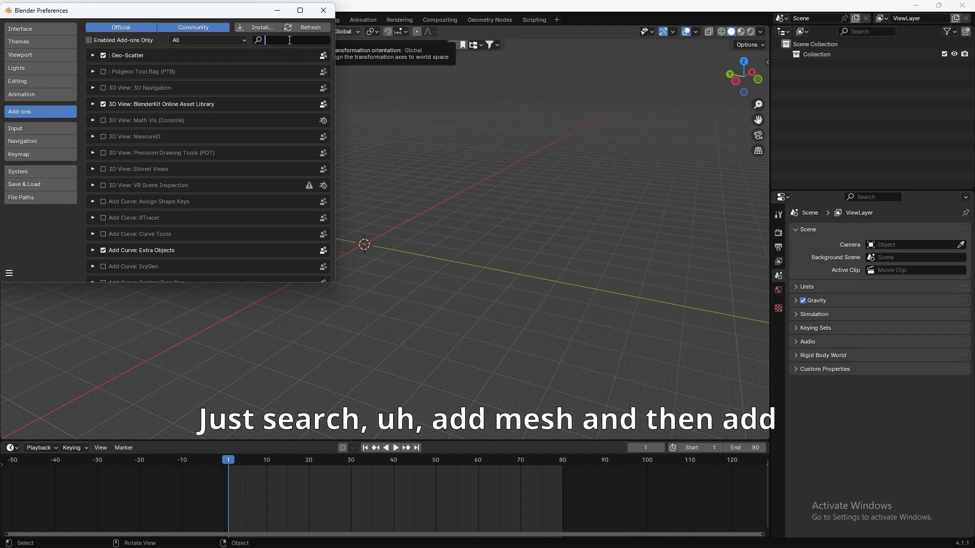
pyautogui.write('Add mes')
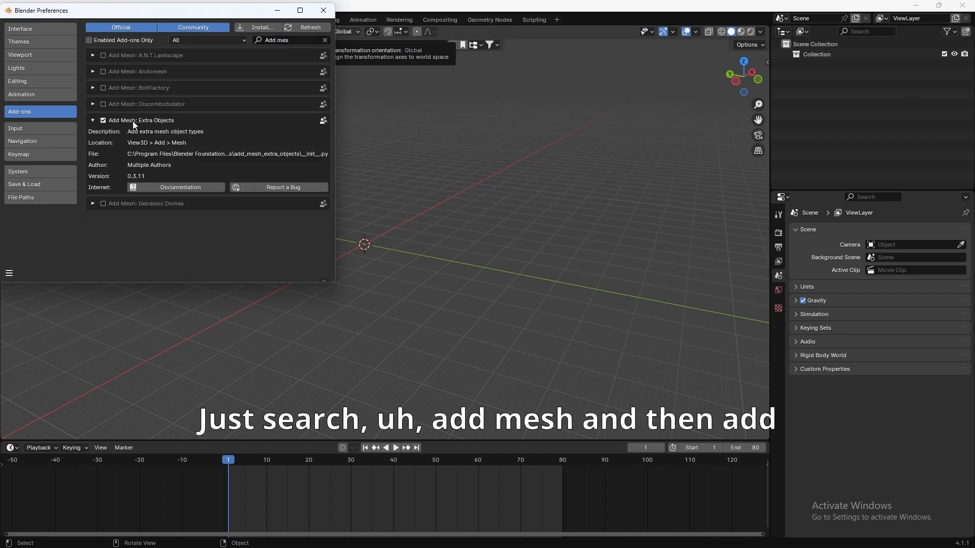
# Step: Save the preferences and close the Preferences window
pyautogui.click(9, 275)
pyautogui.click(27, 241)
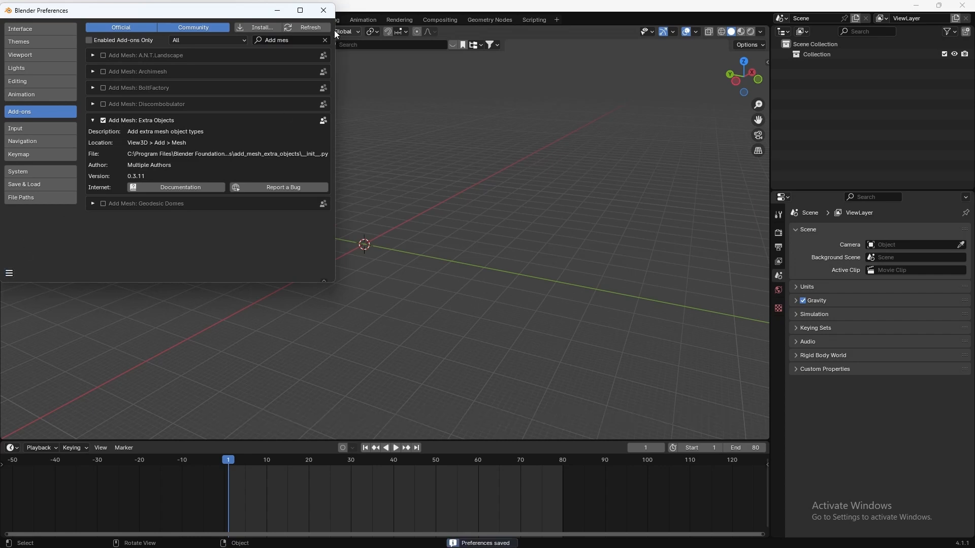
pyautogui.click(322, 11)
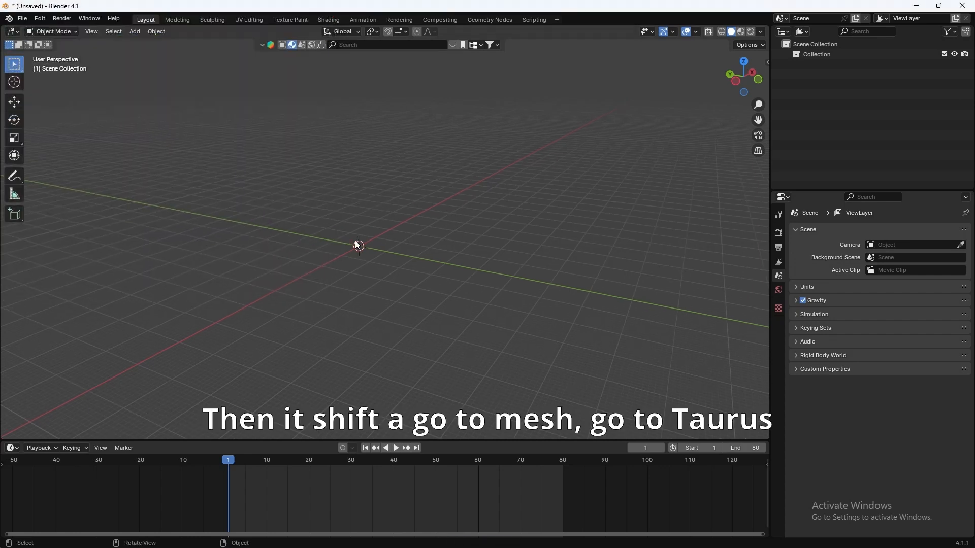
# Step: Add a Twisted Torus and set its minor radius to 6
pyautogui.hotkey('shift', 'a')
pyautogui.moveTo(354, 248)
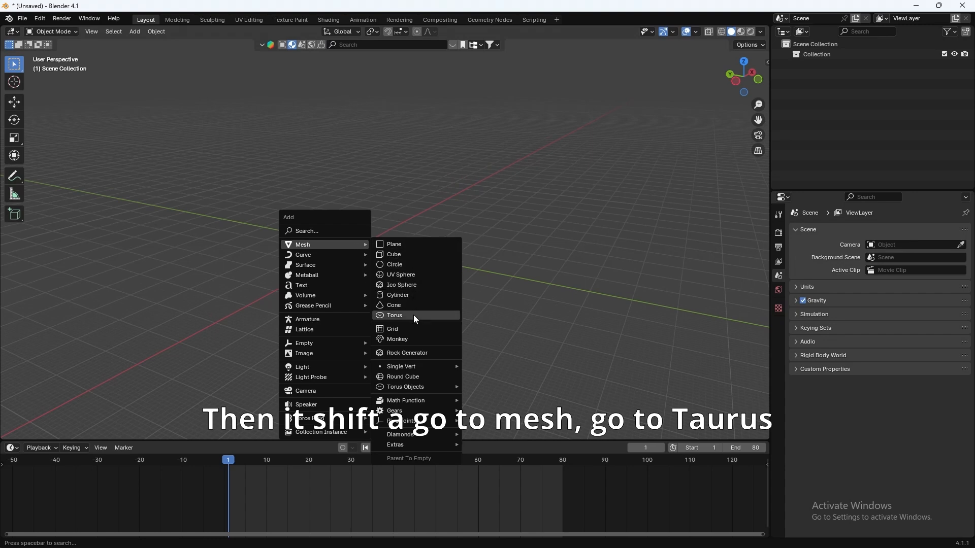
pyautogui.moveTo(411, 386)
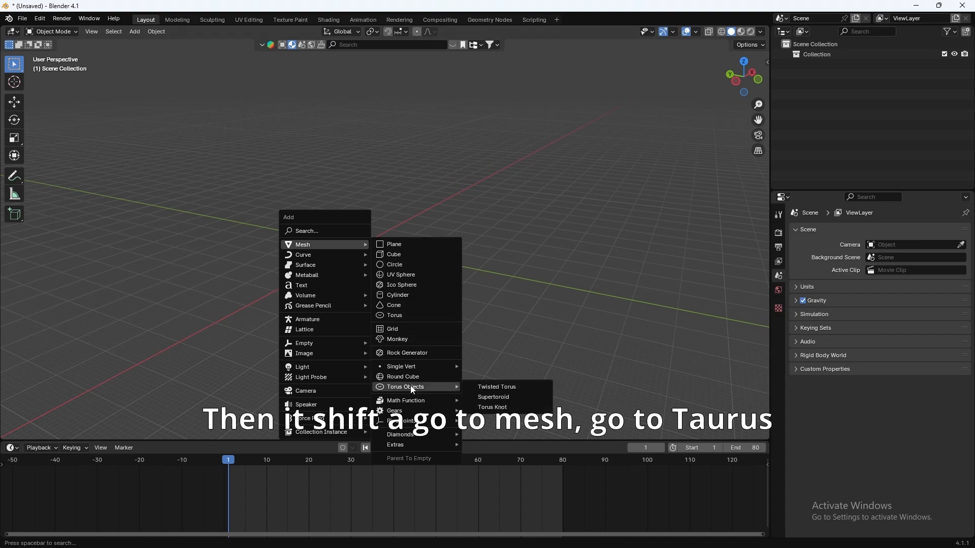
pyautogui.click(475, 383)
pyautogui.moveTo(427, 357); pyautogui.dragTo(297, 279, button='middle')
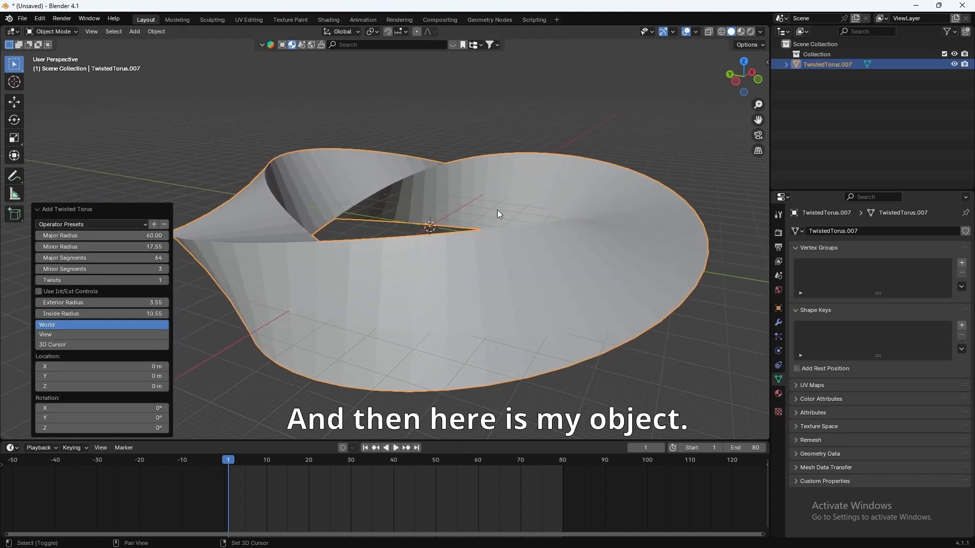
pyautogui.moveTo(497, 209); pyautogui.dragTo(301, 255, button='middle')
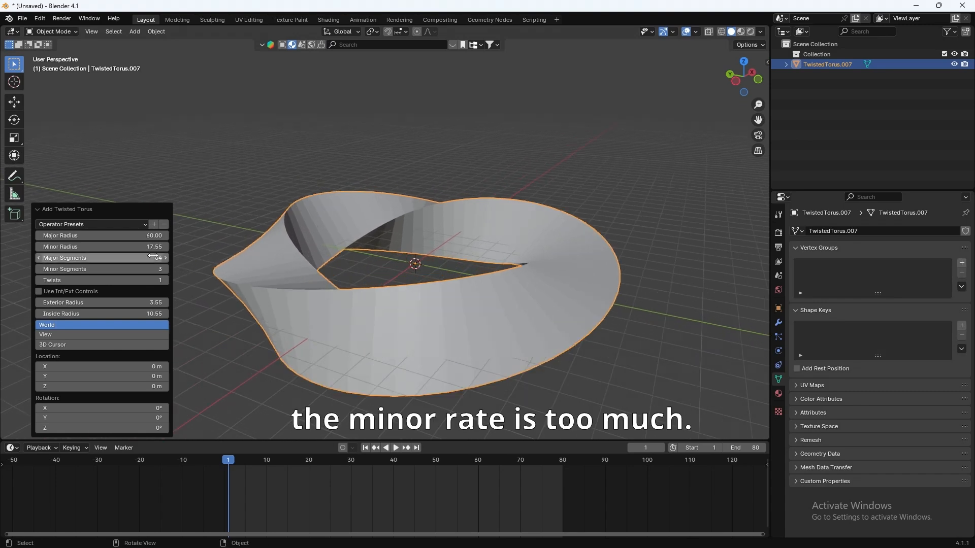
pyautogui.click(113, 247)
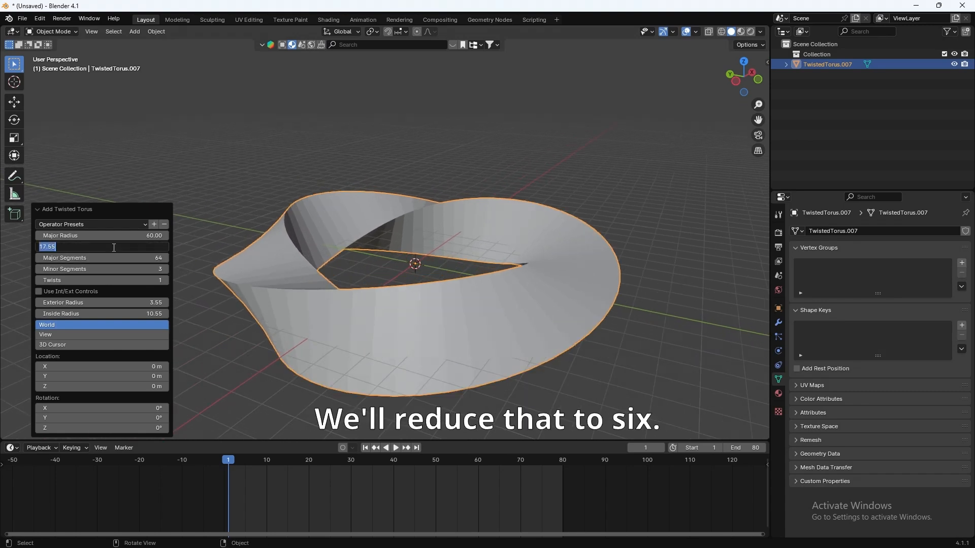
pyautogui.write('6')
pyautogui.press('Return')
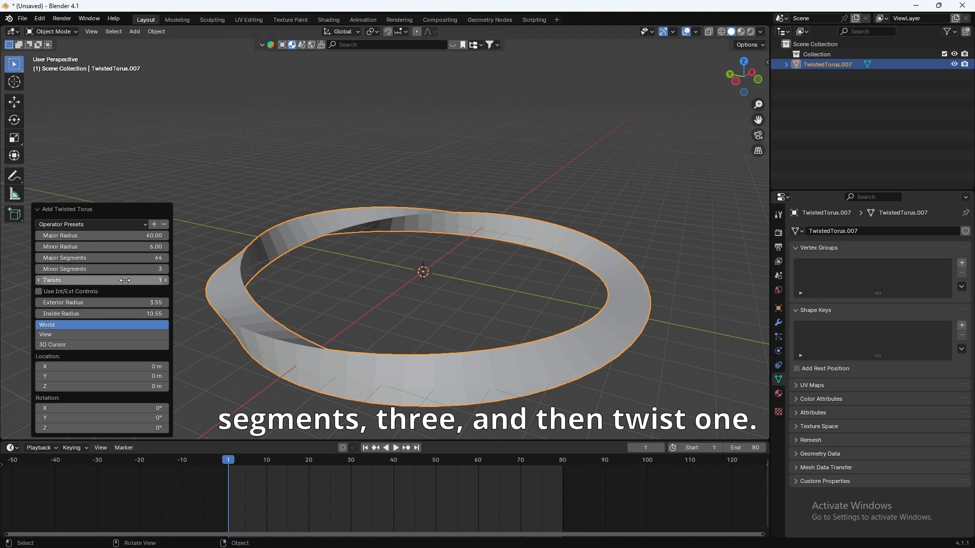
# Step: Shade the torus ring smooth by angle
pyautogui.moveTo(391, 262); pyautogui.dragTo(497, 263, button='middle')
pyautogui.rightClick(398, 233)
pyautogui.click(382, 222)
pyautogui.keyDown('shift'); pyautogui.moveTo(387, 181); pyautogui.dragTo(416, 208, button='middle'); pyautogui.keyUp('shift')
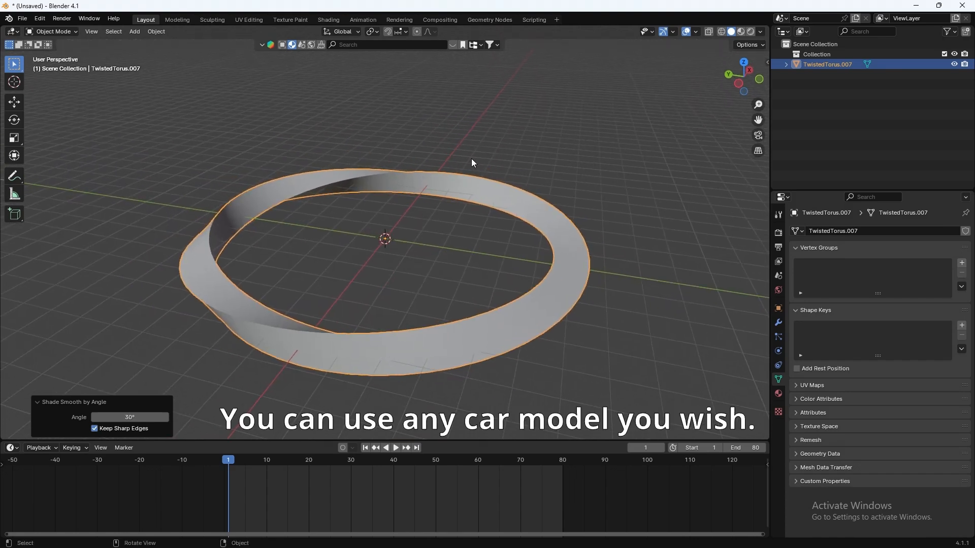
# Step: Add the Mercedes AMG GT from the Transportation library and make it editable for animation
pyautogui.press('n')
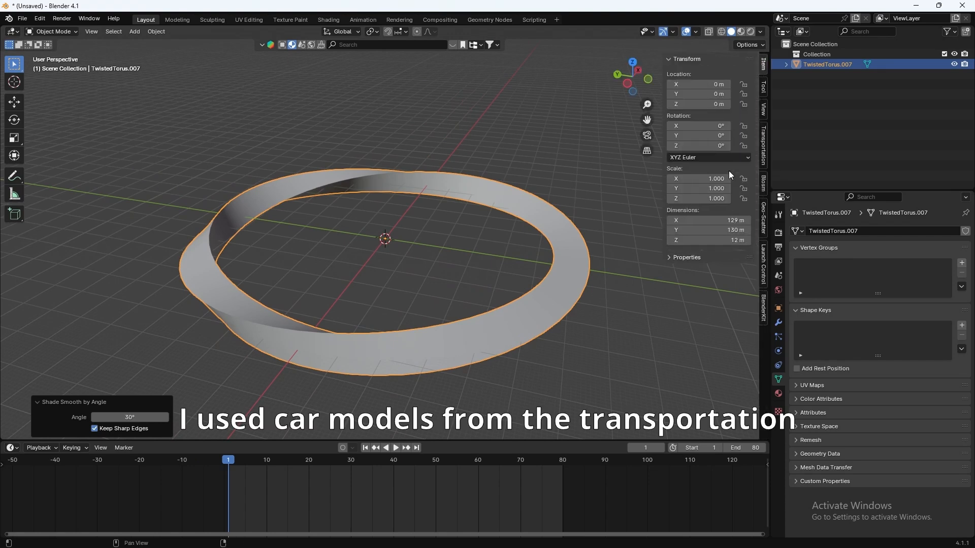
pyautogui.click(763, 162)
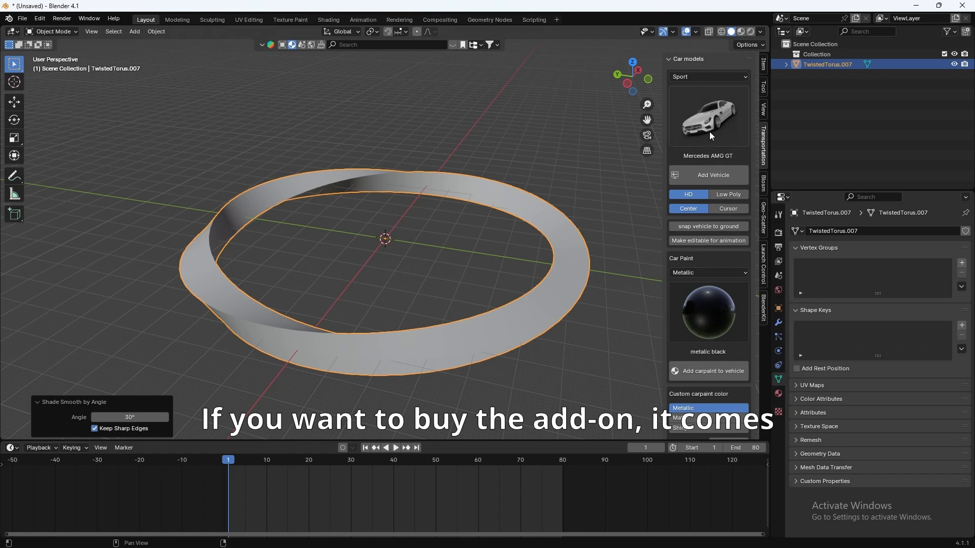
pyautogui.click(716, 106)
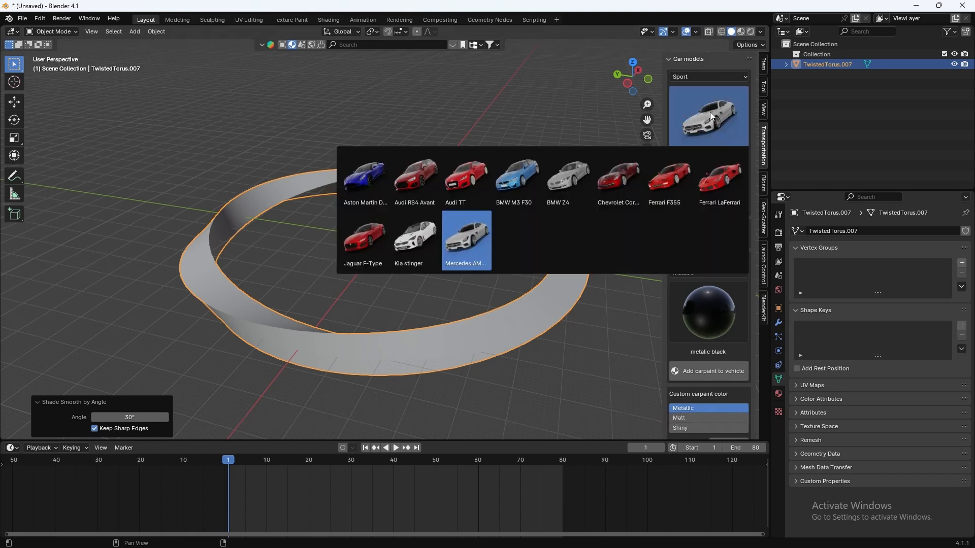
pyautogui.click(710, 111)
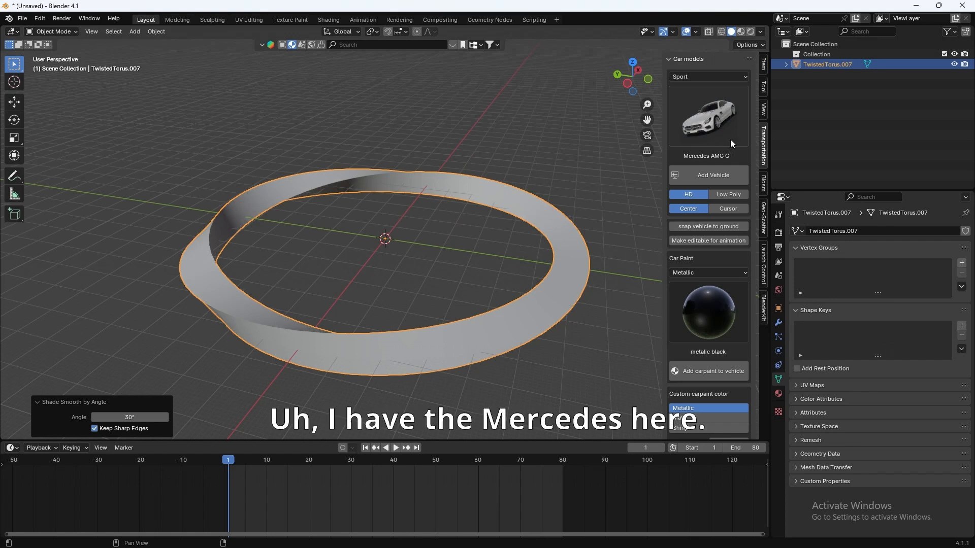
pyautogui.click(714, 176)
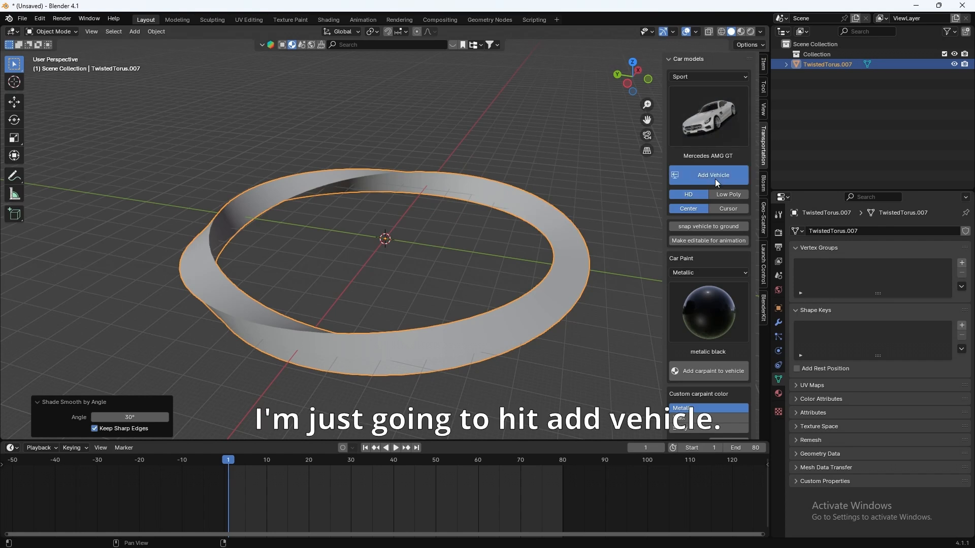
pyautogui.scroll(6, 403, 255)
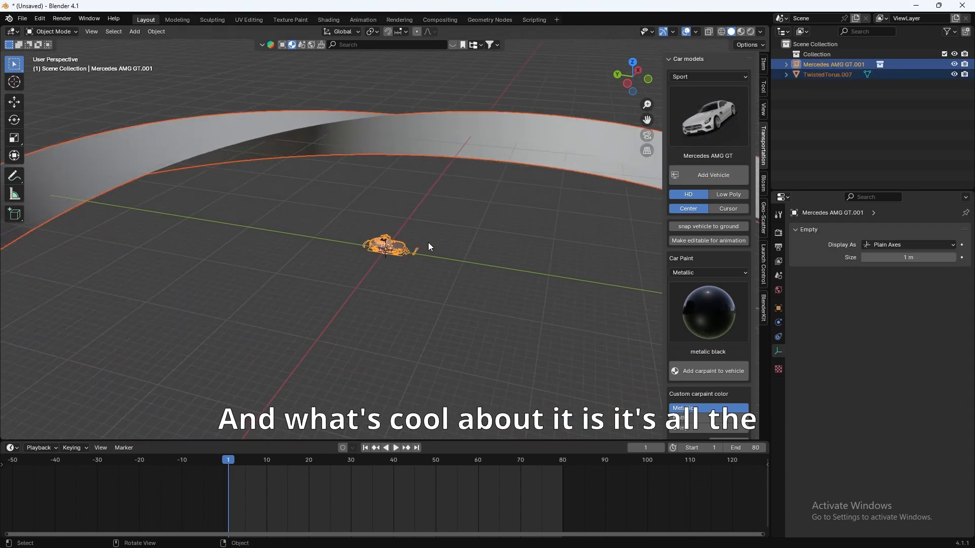
pyautogui.moveTo(428, 242); pyautogui.dragTo(379, 244, button='middle')
pyautogui.keyDown('shift'); pyautogui.moveTo(179, 238); pyautogui.dragTo(324, 253, button='middle'); pyautogui.keyUp('shift')
pyautogui.scroll(6, 363, 262)
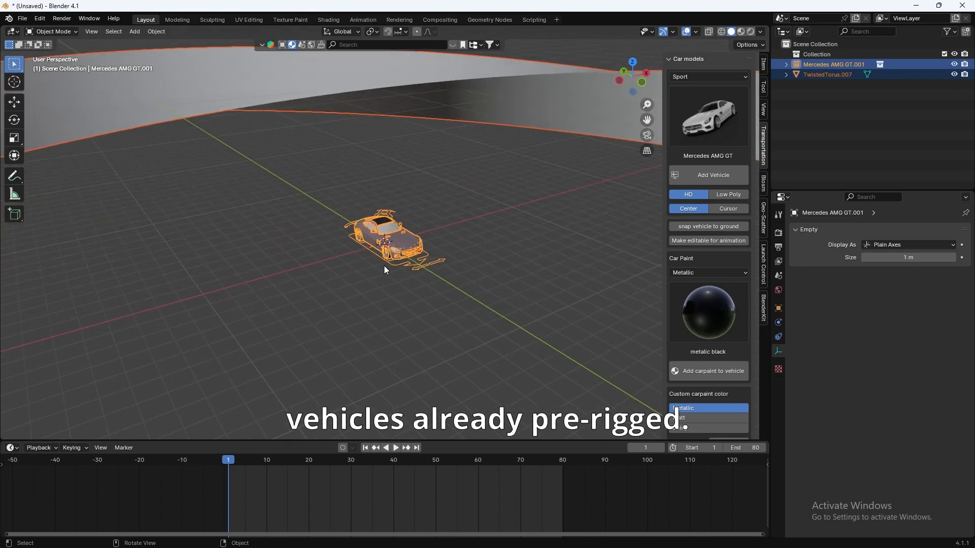
pyautogui.click(445, 269)
pyautogui.click(422, 263)
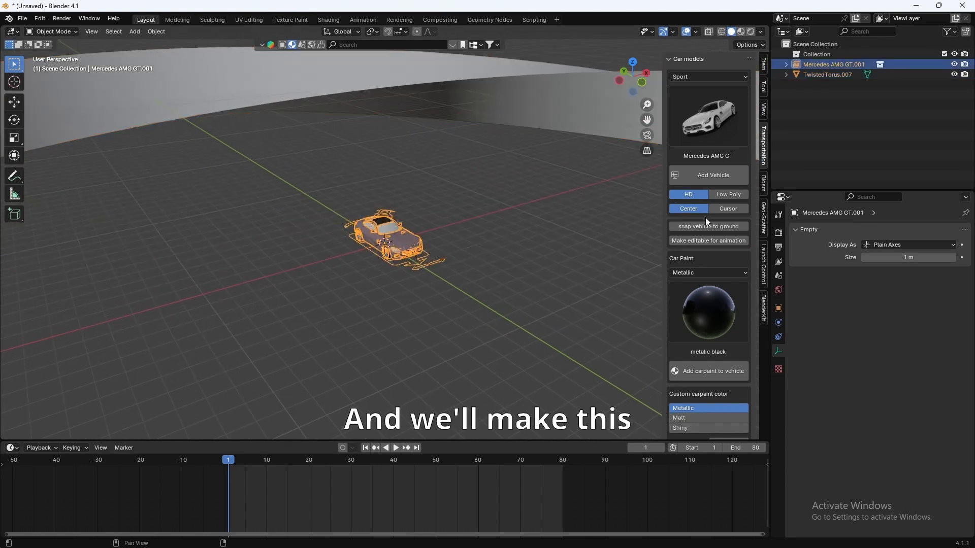
pyautogui.click(678, 241)
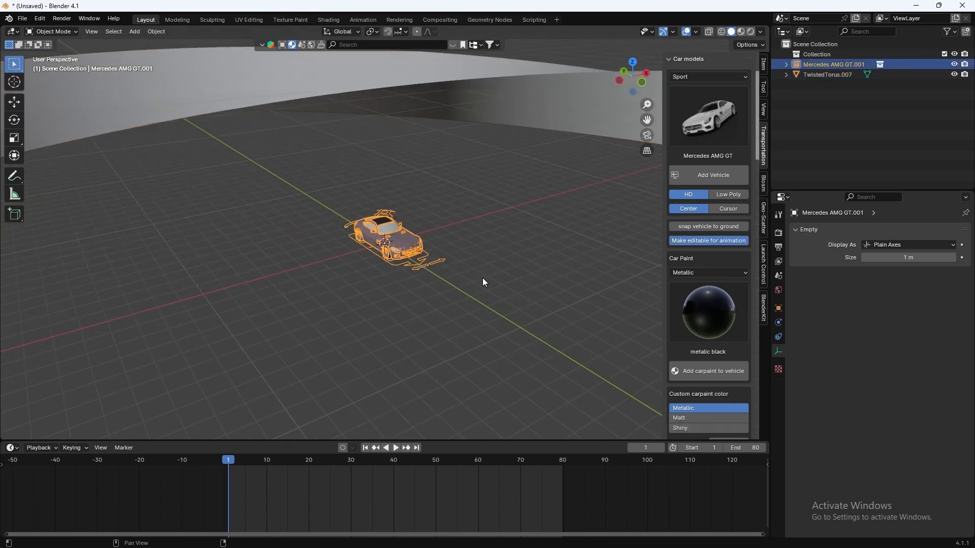
# Step: Set the car rig's Y rotation to 0 so the car sits upright
pyautogui.click(424, 274)
pyautogui.press('n')
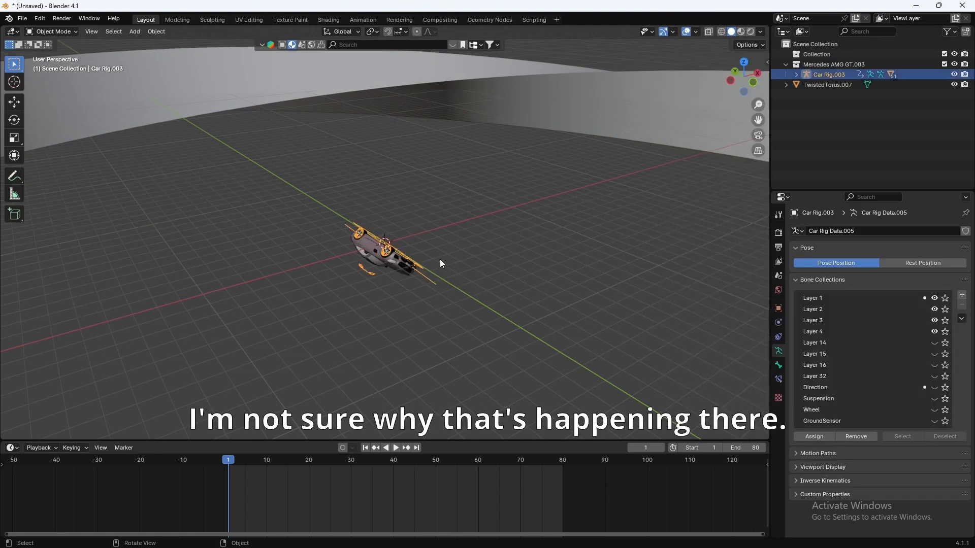
pyautogui.press('n')
pyautogui.click(763, 68)
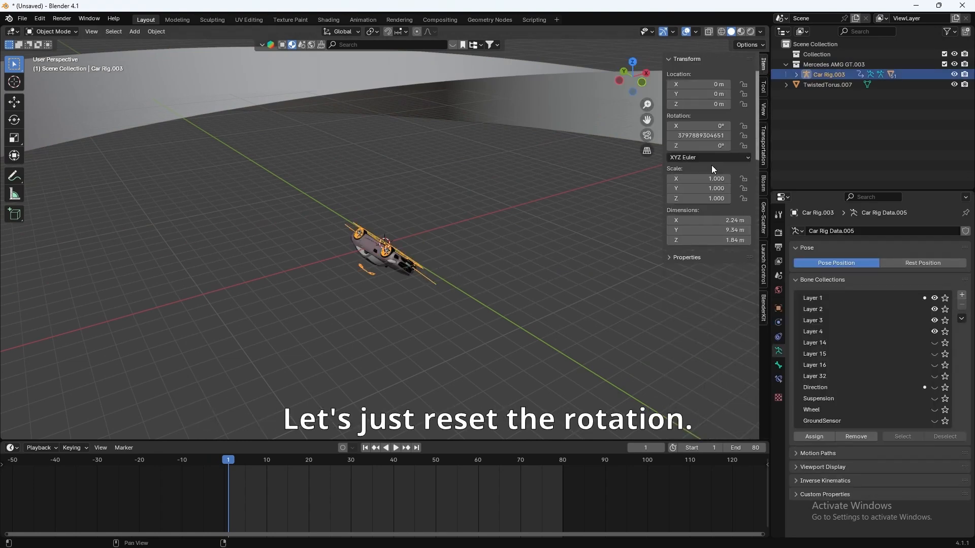
pyautogui.click(703, 137)
pyautogui.write('0')
pyautogui.press('Return')
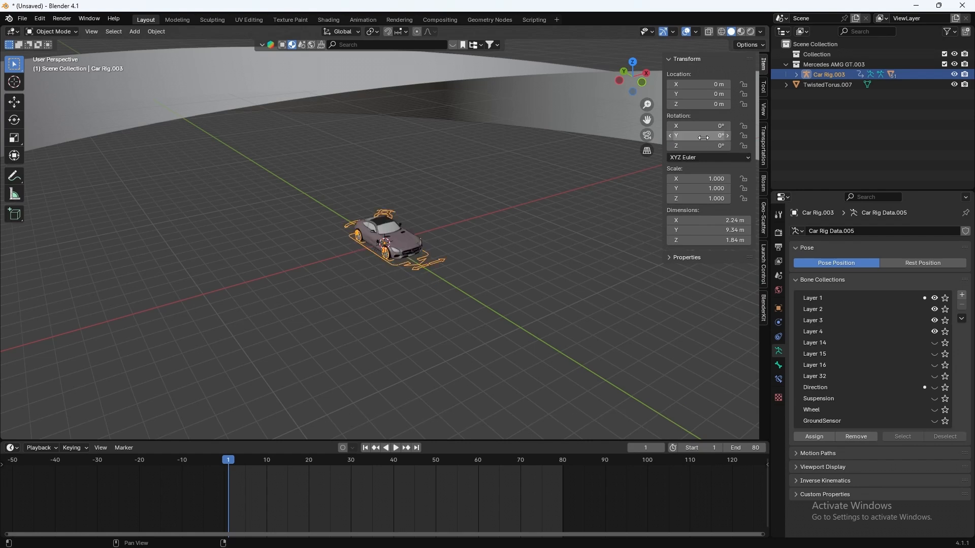
pyautogui.moveTo(411, 300); pyautogui.dragTo(461, 255, button='middle')
pyautogui.scroll(-4, 434, 273)
# Step: Enter Edit Mode on TwistedTorus.007 and add 5 loop cuts around the ring
pyautogui.click(452, 182)
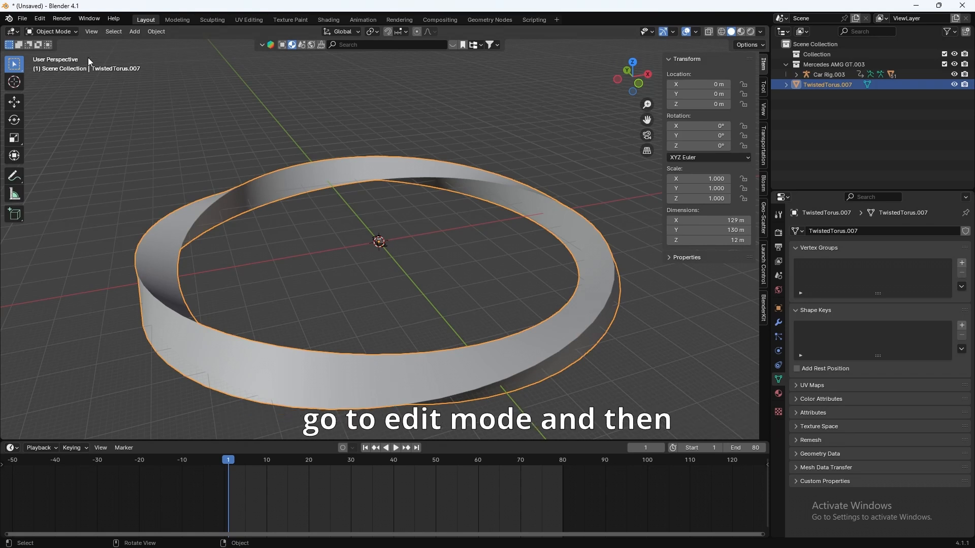
pyautogui.click(62, 31)
pyautogui.click(65, 54)
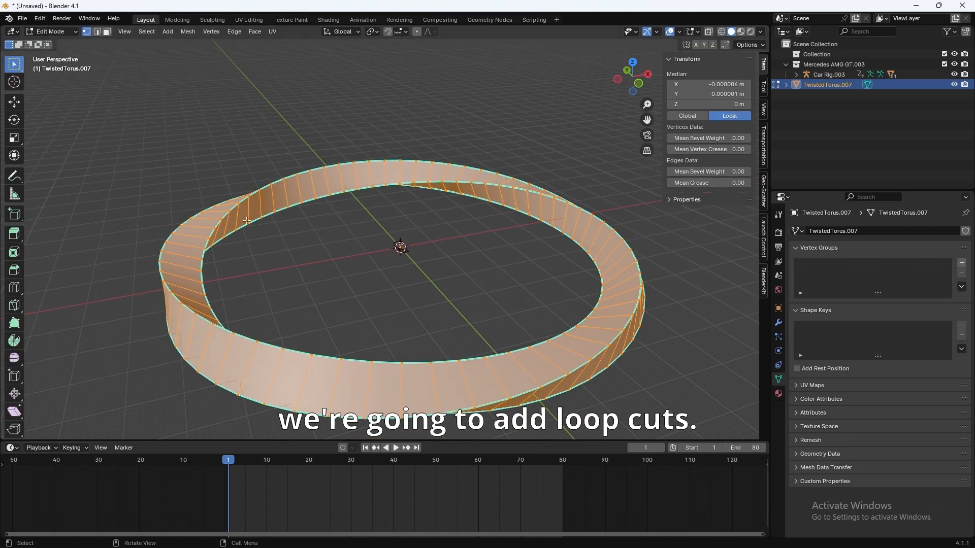
pyautogui.click(14, 288)
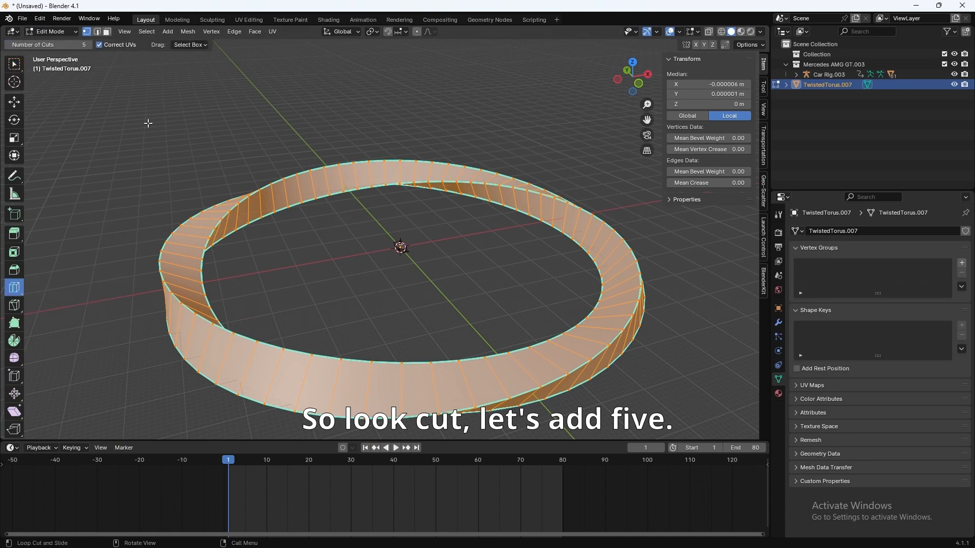
pyautogui.click(89, 46)
pyautogui.moveTo(89, 45); pyautogui.dragTo(81, 45)
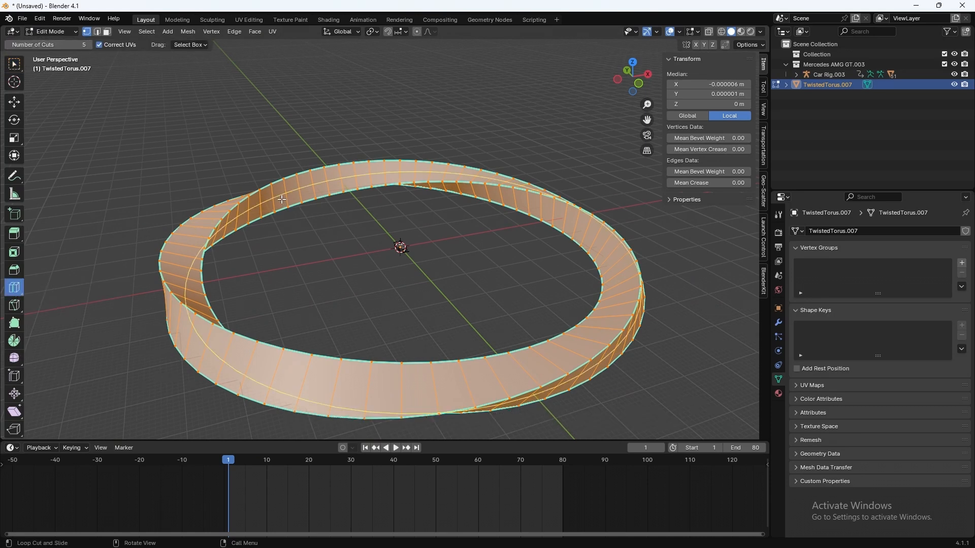
pyautogui.click(284, 202)
pyautogui.scroll(4, 241, 71)
# Step: Duplicate the track's middle edge loop in place
pyautogui.click(14, 64)
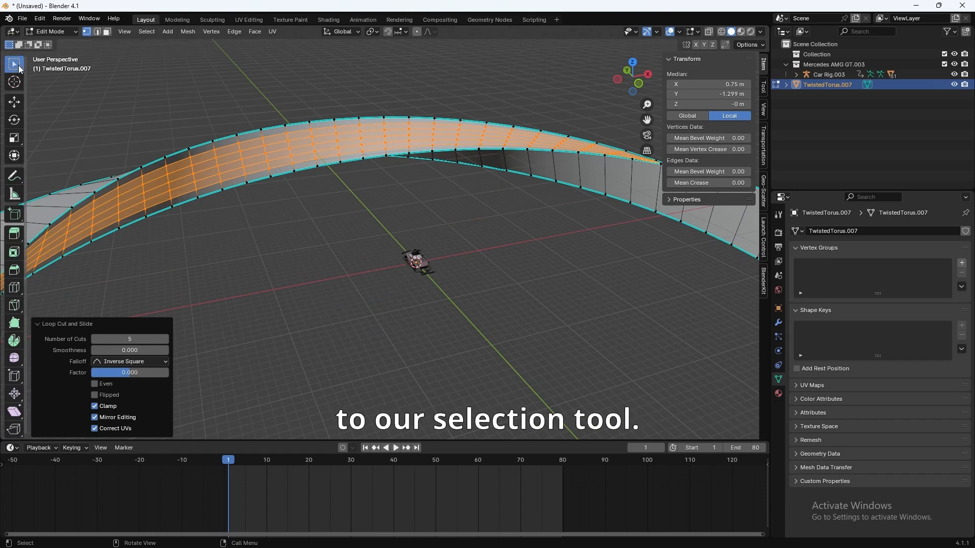
pyautogui.moveTo(264, 203); pyautogui.dragTo(312, 213, button='middle')
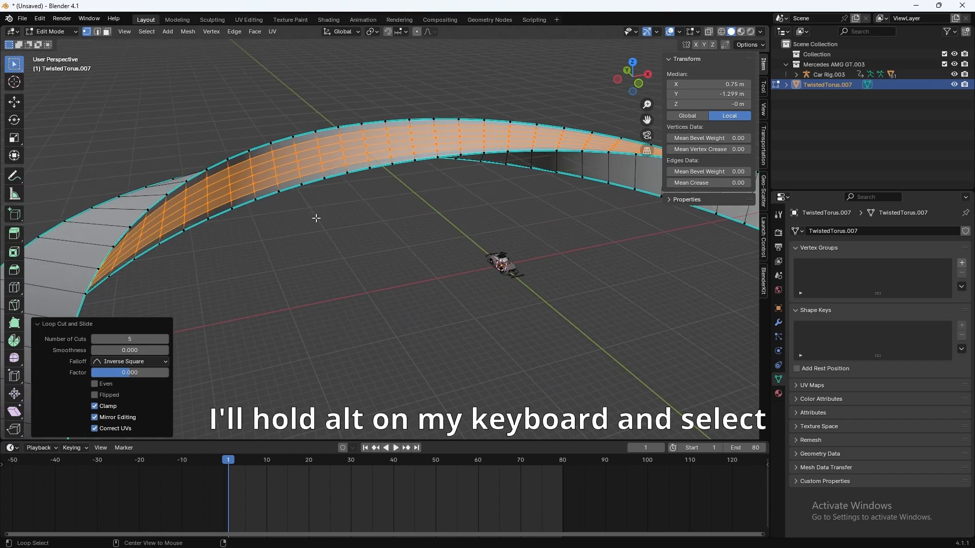
pyautogui.keyDown('alt'); pyautogui.click(251, 176); pyautogui.keyUp('alt')
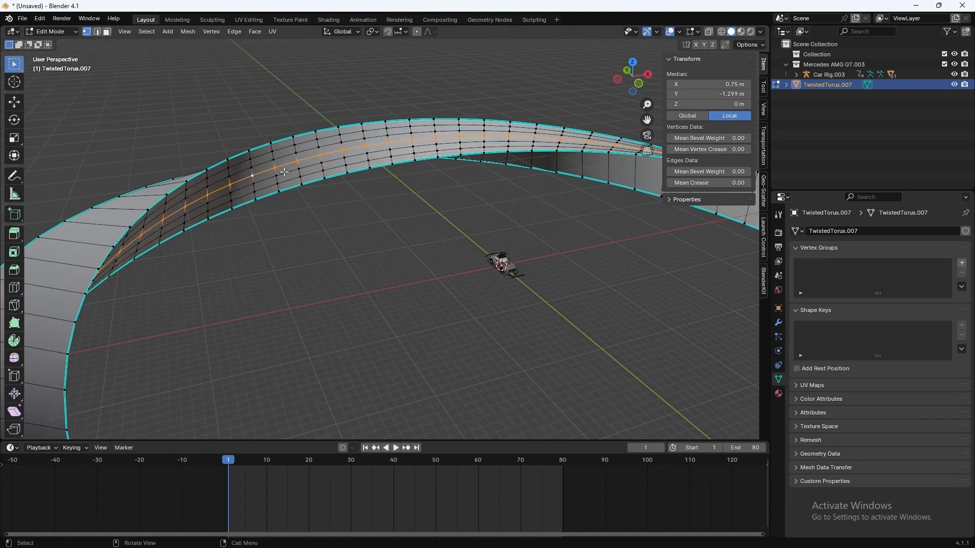
pyautogui.hotkey('shift', 'd')
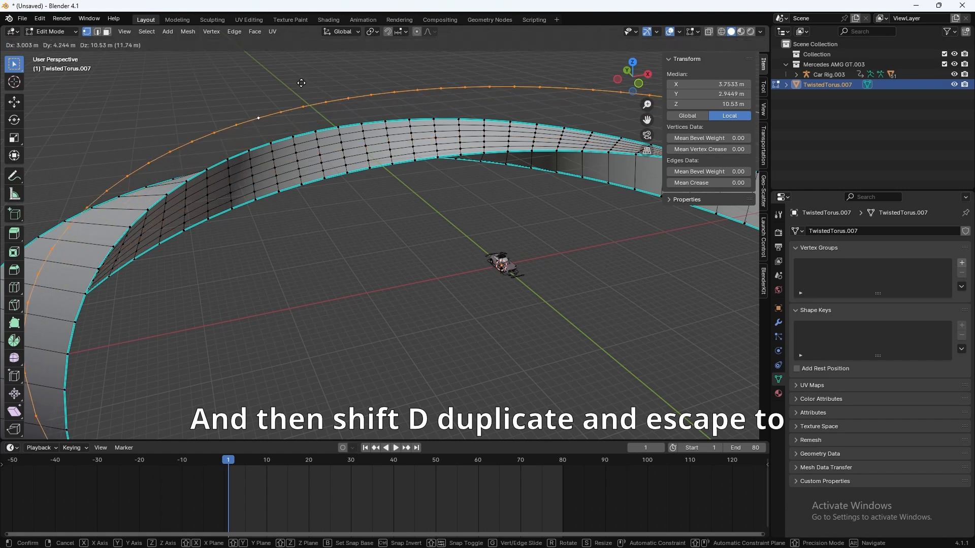
pyautogui.press('Escape')
pyautogui.moveTo(432, 269); pyautogui.dragTo(457, 249, button='middle')
# Step: Separate the copied loop into its own object and select it in Object Mode
pyautogui.press('p')
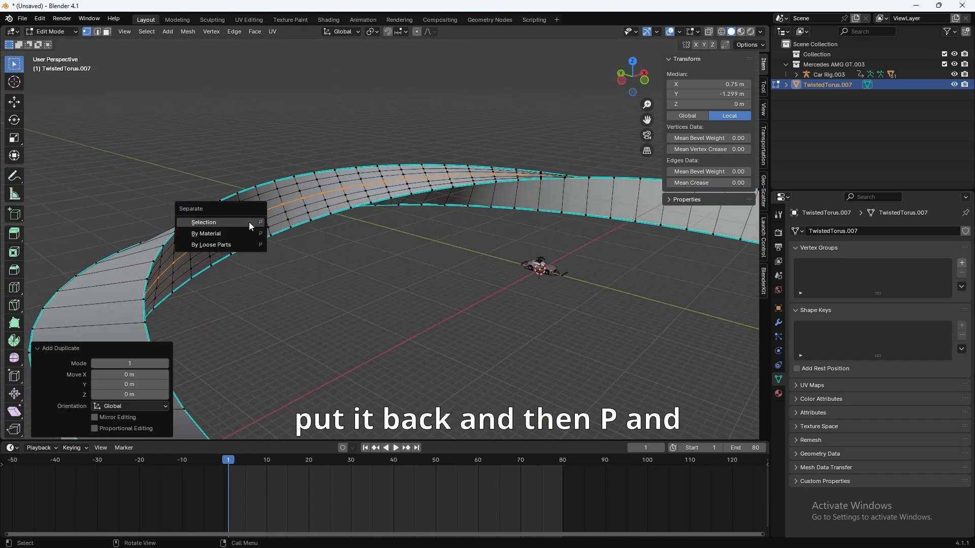
pyautogui.click(248, 221)
pyautogui.moveTo(282, 266); pyautogui.dragTo(265, 272, button='middle')
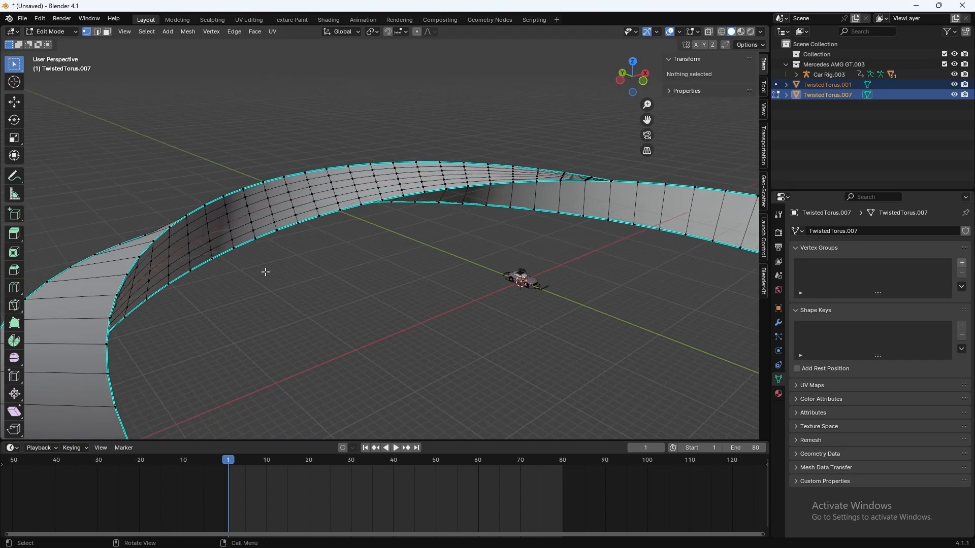
pyautogui.press('Tab')
pyautogui.click(235, 220)
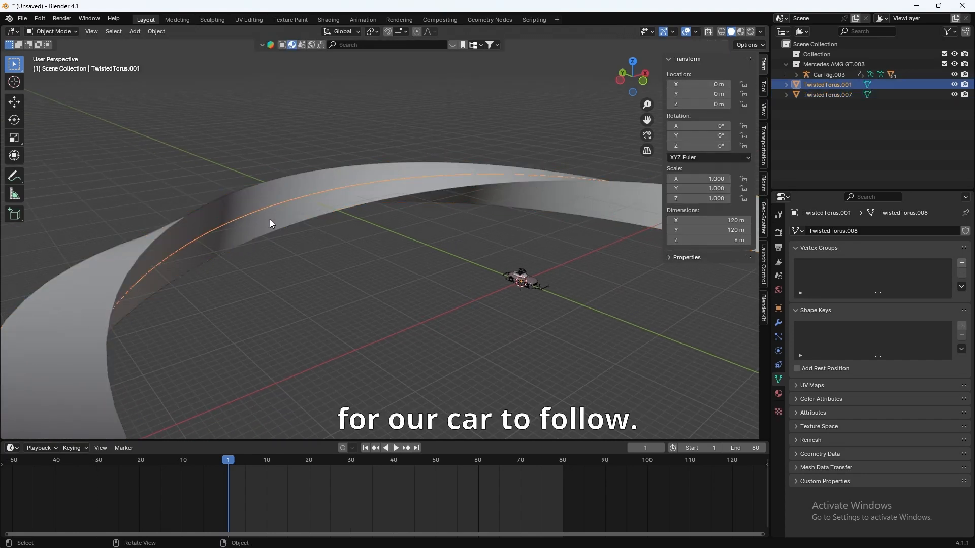
# Step: Rename the centre line object to 'Car path'
pyautogui.press('F2')
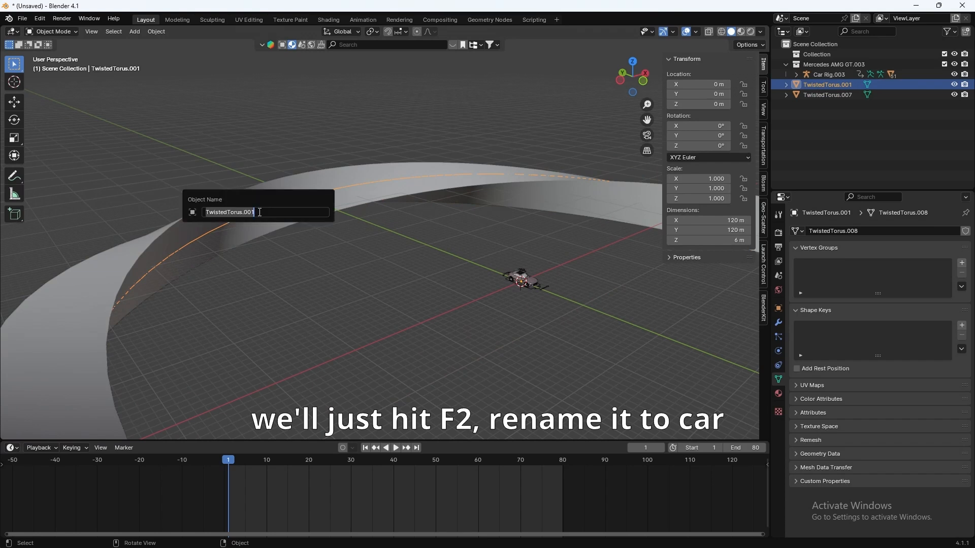
pyautogui.write('Car path')
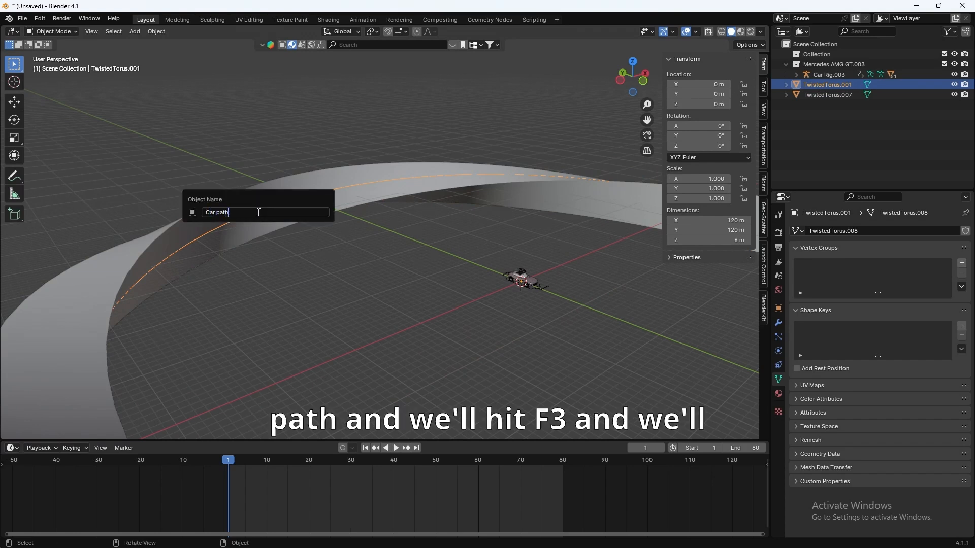
pyautogui.press('Return')
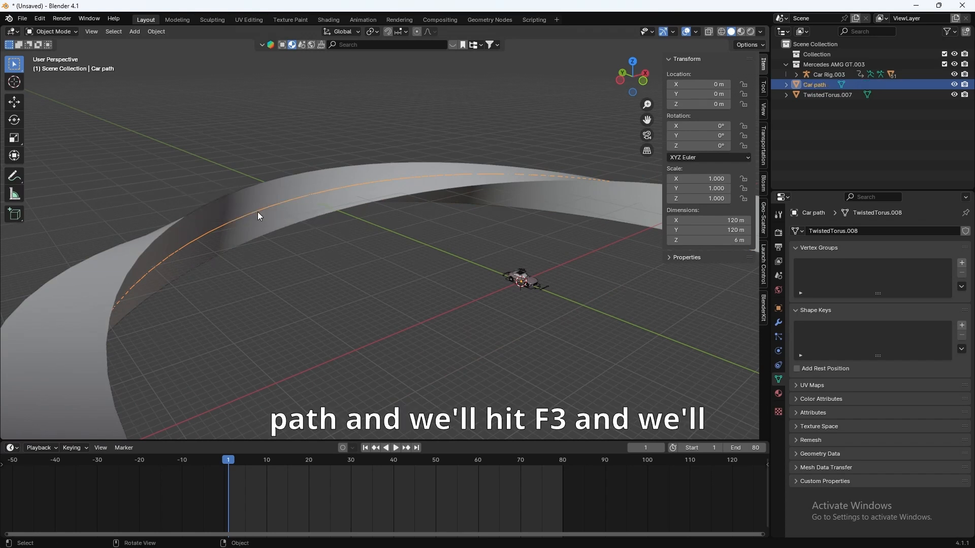
# Step: Convert Car path from a mesh into a curve
pyautogui.press('F3')
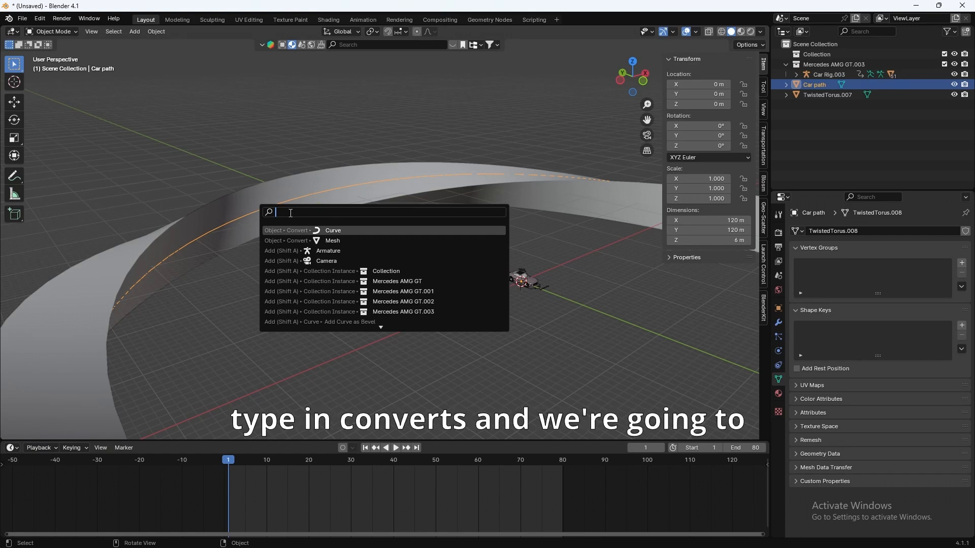
pyautogui.write('convert')
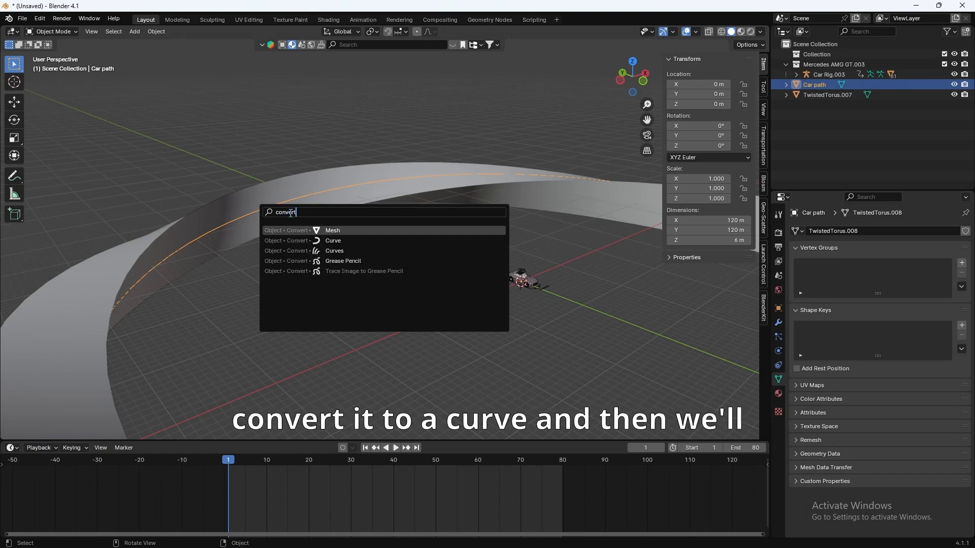
pyautogui.click(328, 241)
pyautogui.keyDown('shift'); pyautogui.moveTo(359, 278); pyautogui.dragTo(325, 258, button='middle'); pyautogui.keyUp('shift')
pyautogui.scroll(5, 389, 290)
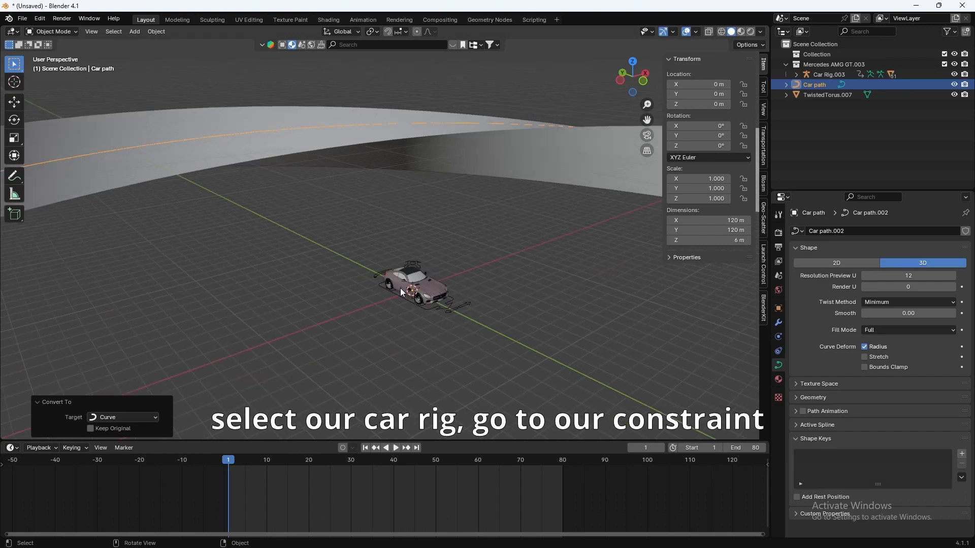
# Step: Add a Follow Path constraint to the car rig
pyautogui.click(449, 309)
pyautogui.keyDown('shift'); pyautogui.moveTo(441, 320); pyautogui.dragTo(320, 305, button='middle'); pyautogui.keyUp('shift')
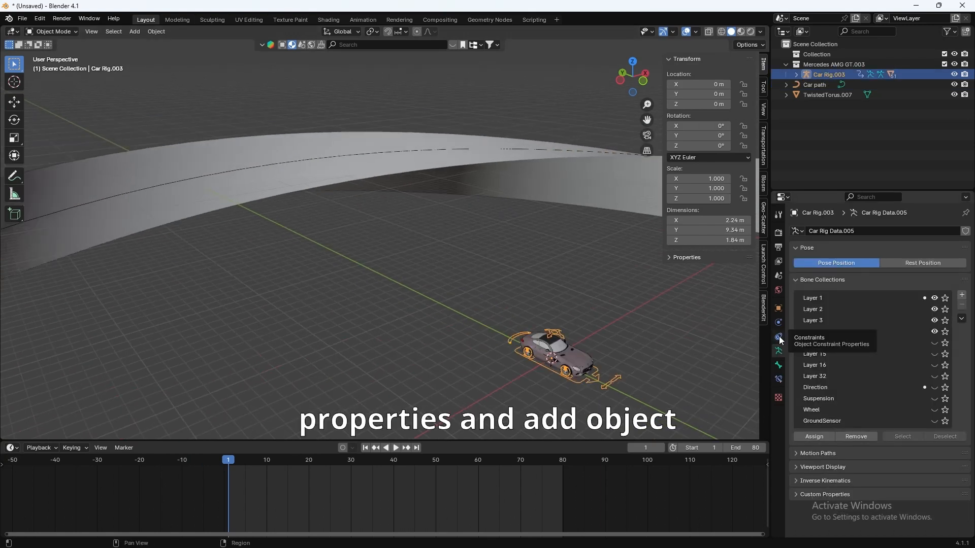
pyautogui.click(780, 338)
pyautogui.click(869, 232)
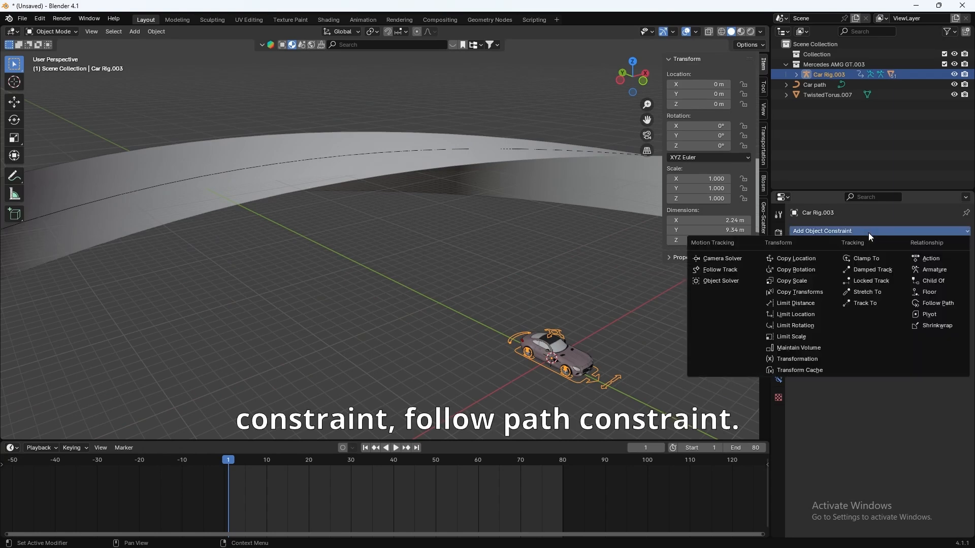
pyautogui.click(944, 299)
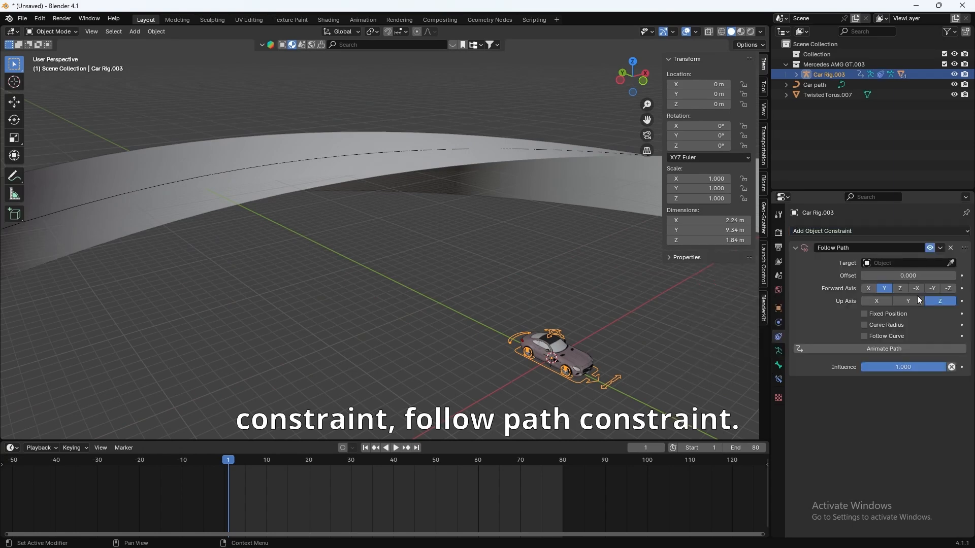
# Step: Set the constraint's target to Car path and enable Fixed Position
pyautogui.click(891, 262)
pyautogui.click(885, 279)
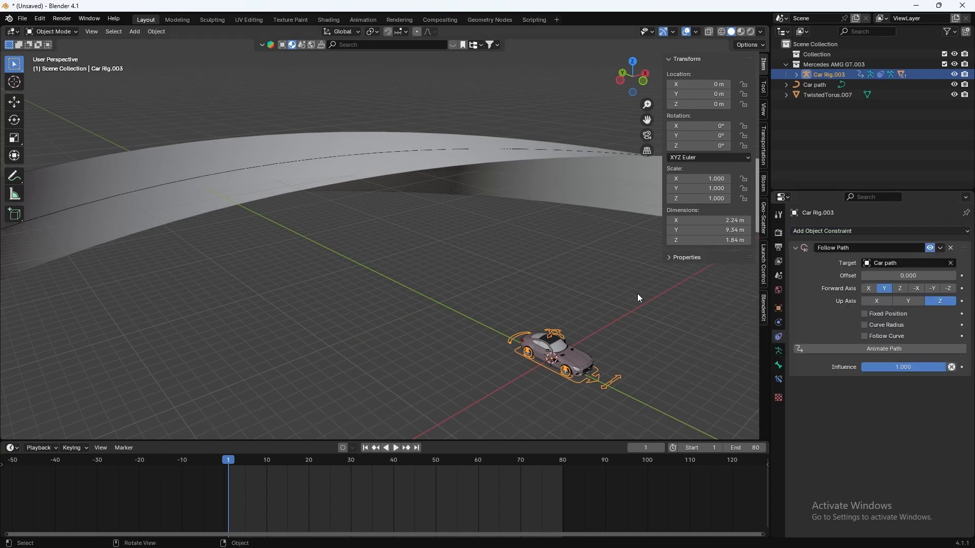
pyautogui.moveTo(638, 294)
pyautogui.mouseDown(button='middle')
pyautogui.moveTo(602, 297)
pyautogui.moveTo(637, 298)
pyautogui.mouseUp(button='middle')
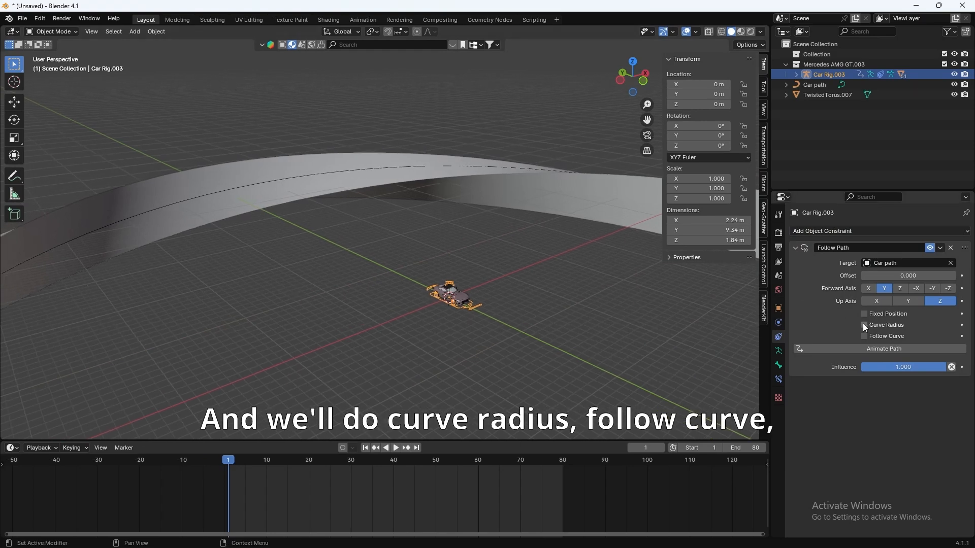
pyautogui.click(864, 314)
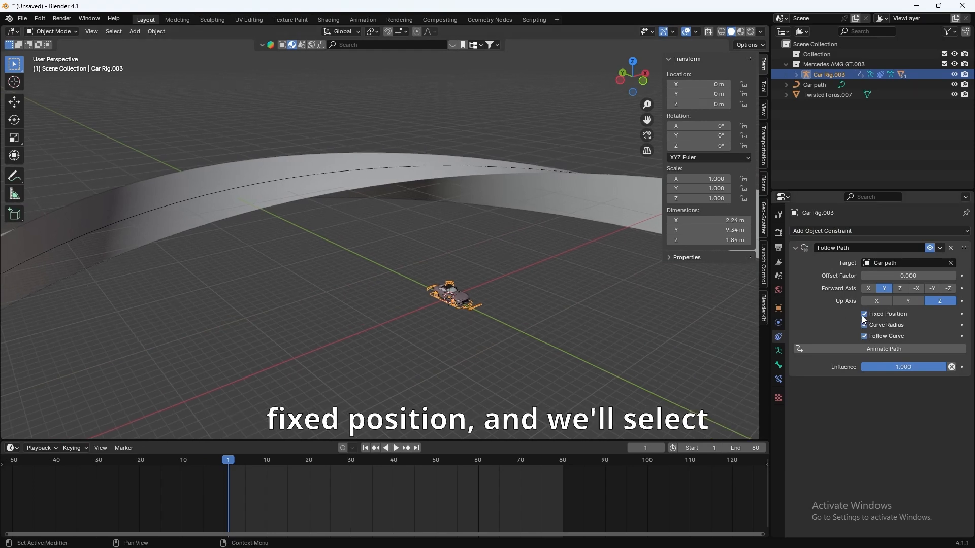
pyautogui.moveTo(619, 343); pyautogui.dragTo(483, 302, button='middle')
# Step: Set Car path's Path Animation Frames to 80 and enable Clamp, then reselect the car rig
pyautogui.click(816, 85)
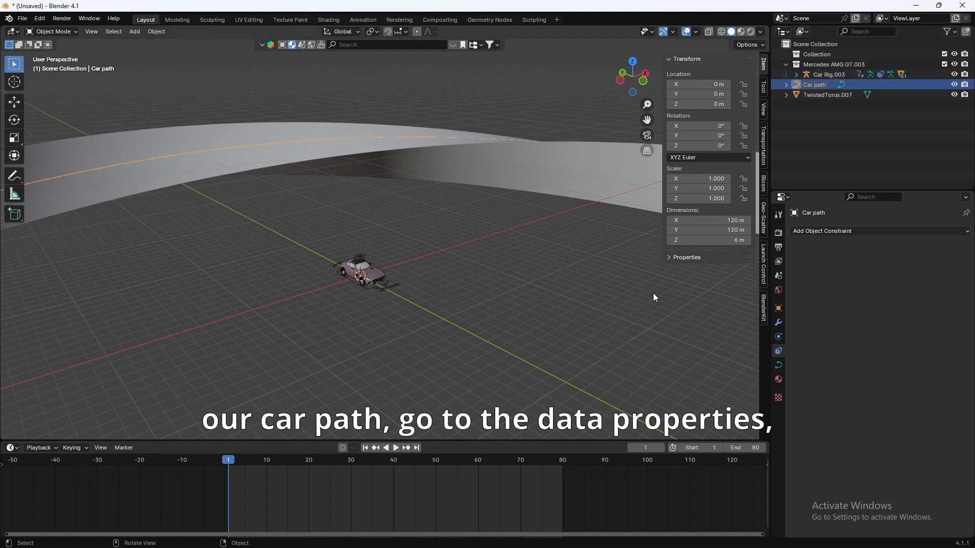
pyautogui.click(779, 366)
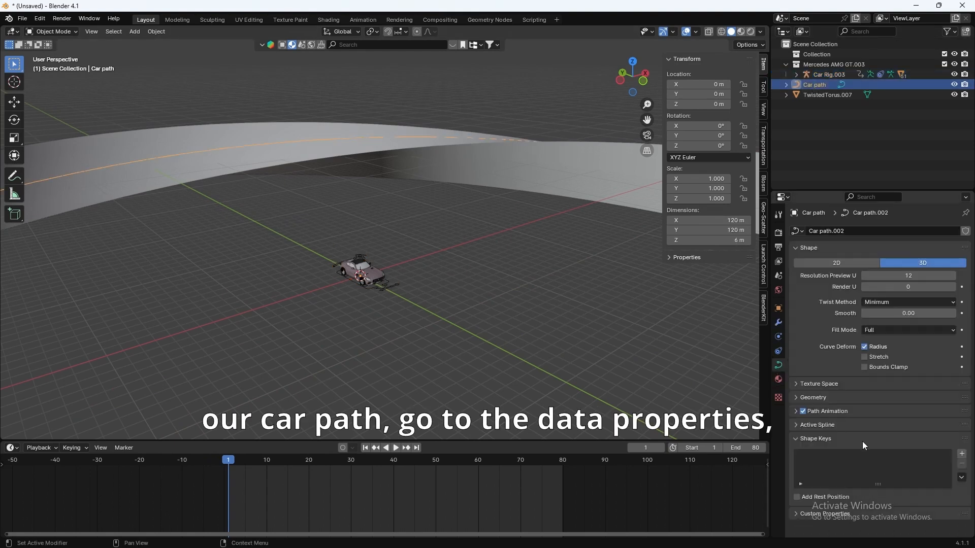
pyautogui.click(795, 412)
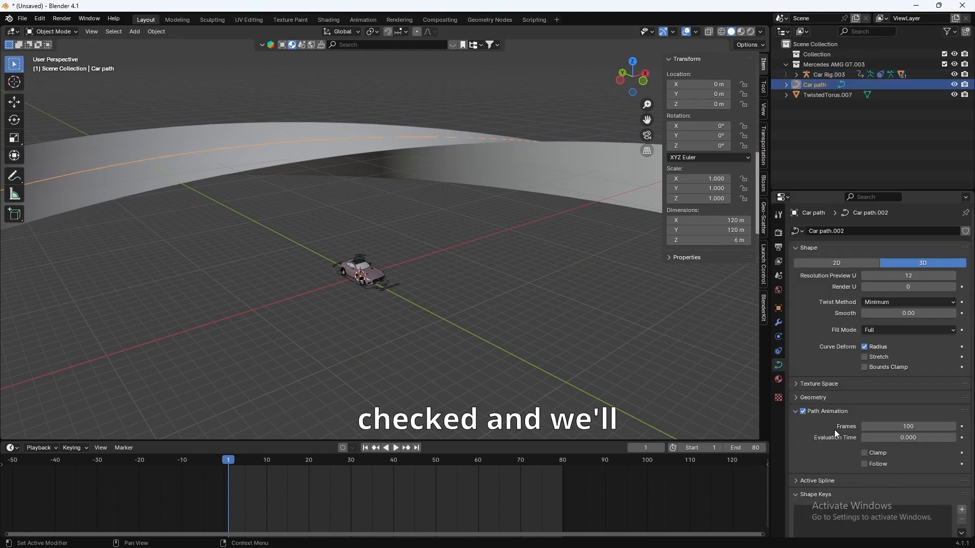
pyautogui.click(894, 426)
pyautogui.write('80')
pyautogui.press('Return')
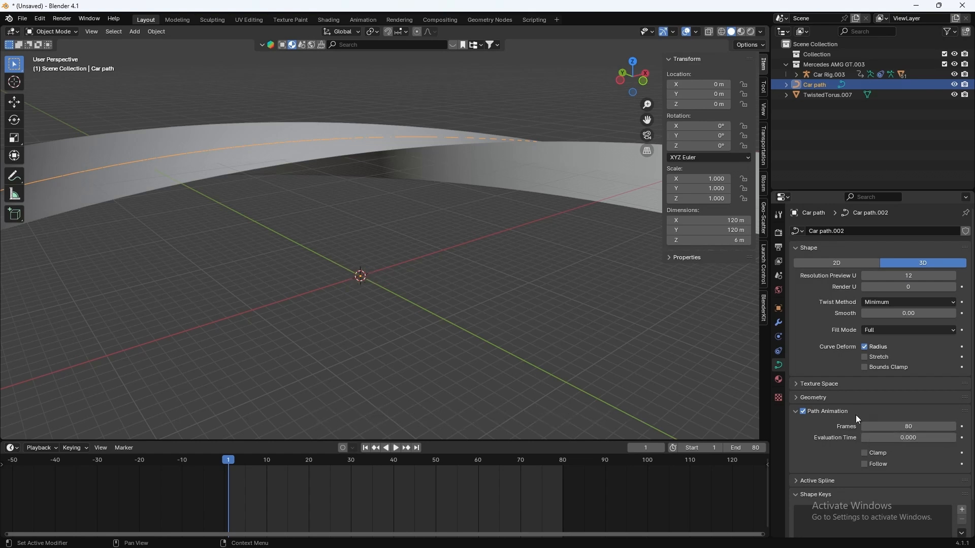
pyautogui.moveTo(386, 315); pyautogui.dragTo(229, 293, button='middle')
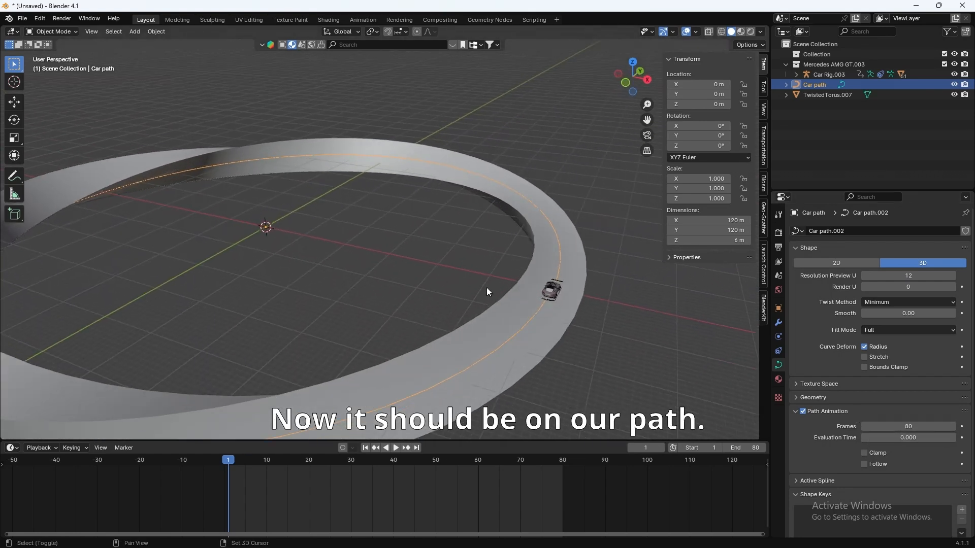
pyautogui.keyDown('shift'); pyautogui.moveTo(533, 288); pyautogui.dragTo(345, 276, button='middle'); pyautogui.keyUp('shift')
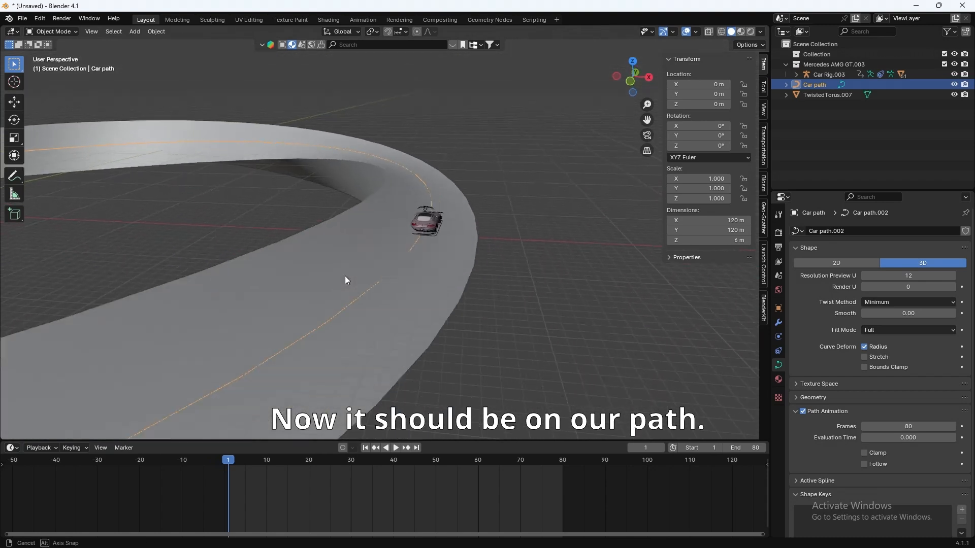
pyautogui.click(864, 453)
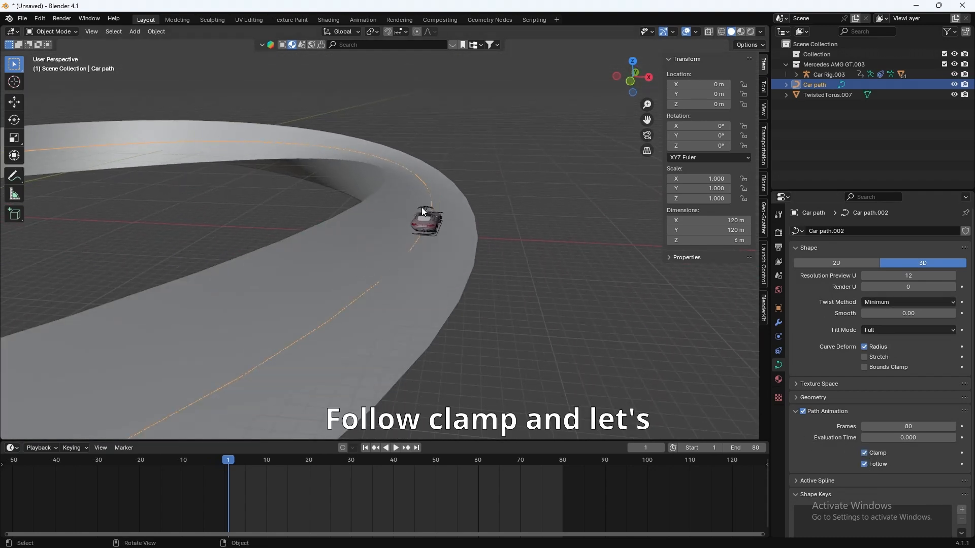
pyautogui.scroll(2, 422, 209)
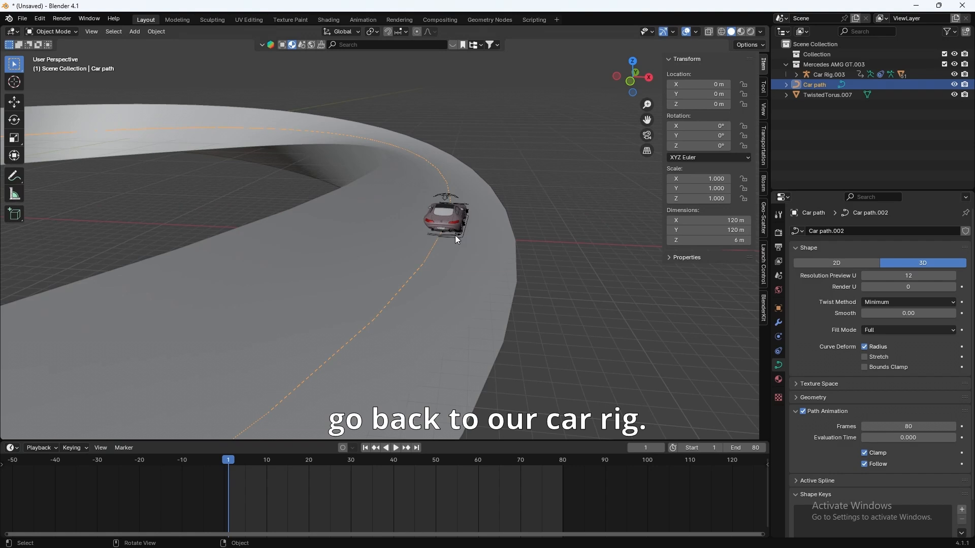
pyautogui.click(455, 236)
# Step: Set the Follow Path constraint's Forward Axis to -Y
pyautogui.click(779, 337)
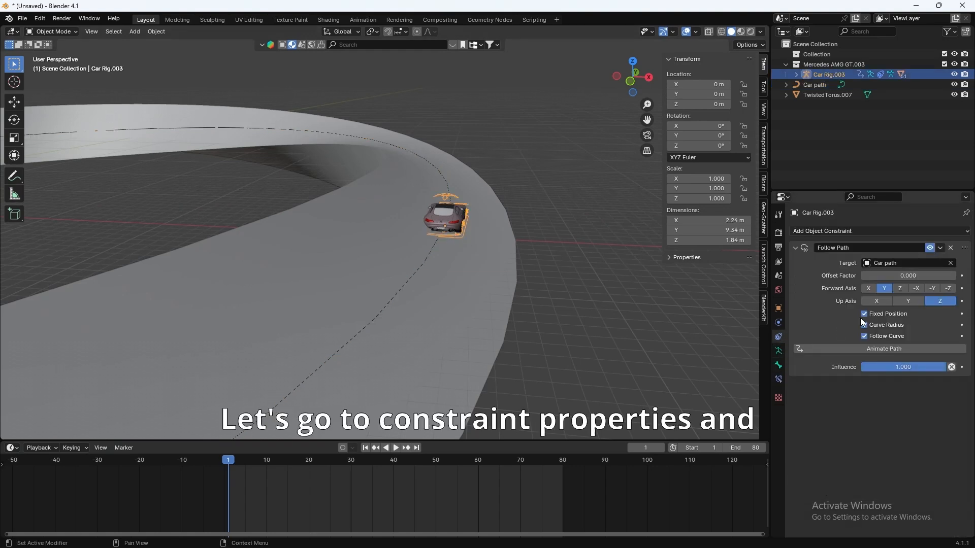
pyautogui.moveTo(454, 274); pyautogui.dragTo(450, 310, button='middle')
pyautogui.moveTo(874, 276)
pyautogui.mouseDown()
pyautogui.moveTo(891, 275)
pyautogui.moveTo(871, 275)
pyautogui.mouseUp()
pyautogui.scroll(-3, 484, 289)
pyautogui.moveTo(483, 304); pyautogui.dragTo(473, 390, button='middle')
pyautogui.moveTo(878, 275)
pyautogui.mouseDown()
pyautogui.moveTo(899, 275)
pyautogui.moveTo(878, 276)
pyautogui.mouseUp()
pyautogui.click(933, 289)
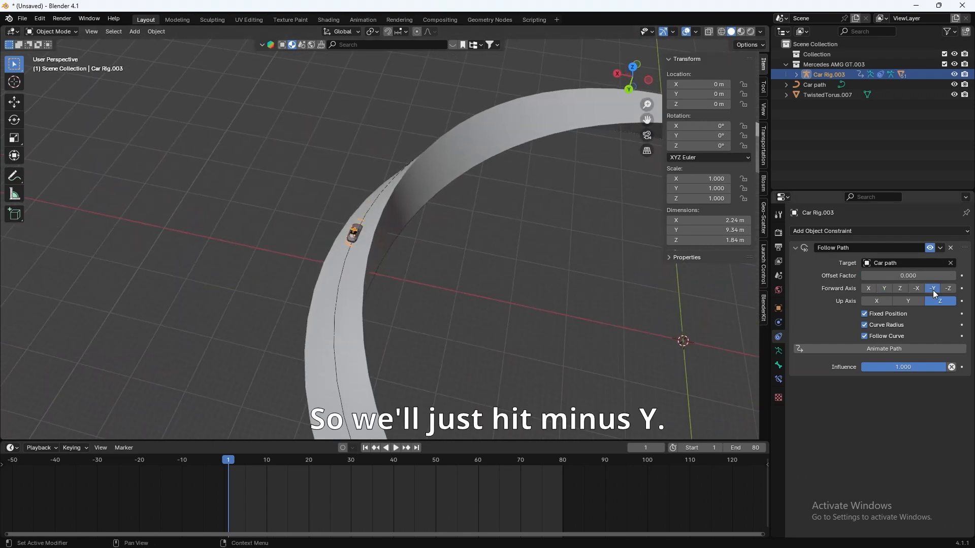
# Step: Enter an Offset Factor of -1 on the constraint
pyautogui.moveTo(400, 309); pyautogui.dragTo(386, 296, button='middle')
pyautogui.scroll(-5, 381, 288)
pyautogui.scroll(3, 223, 277)
pyautogui.keyDown('shift'); pyautogui.moveTo(203, 270); pyautogui.dragTo(363, 285, button='middle'); pyautogui.keyUp('shift')
pyautogui.keyDown('shift'); pyautogui.moveTo(415, 312); pyautogui.dragTo(362, 309, button='middle'); pyautogui.keyUp('shift')
pyautogui.click(936, 279)
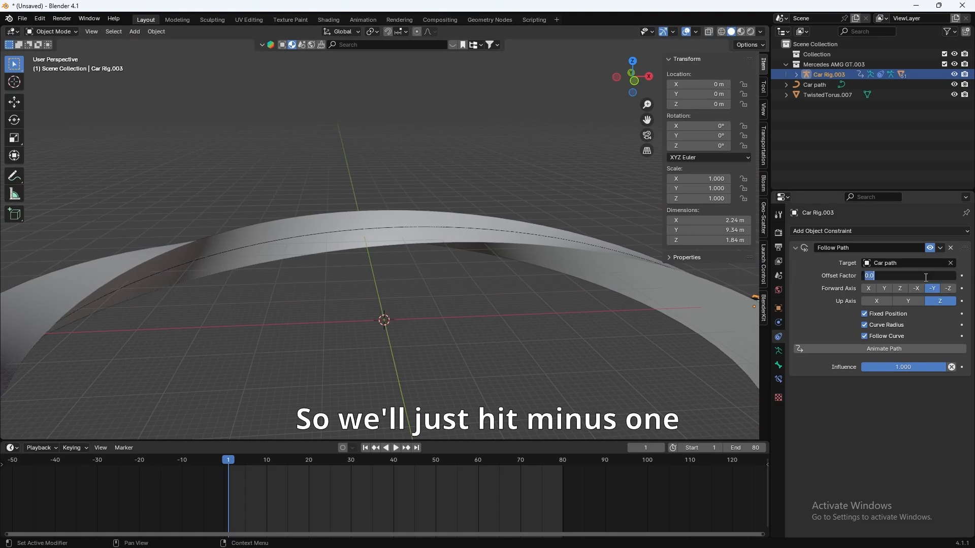
pyautogui.write('-1')
pyautogui.press('Return')
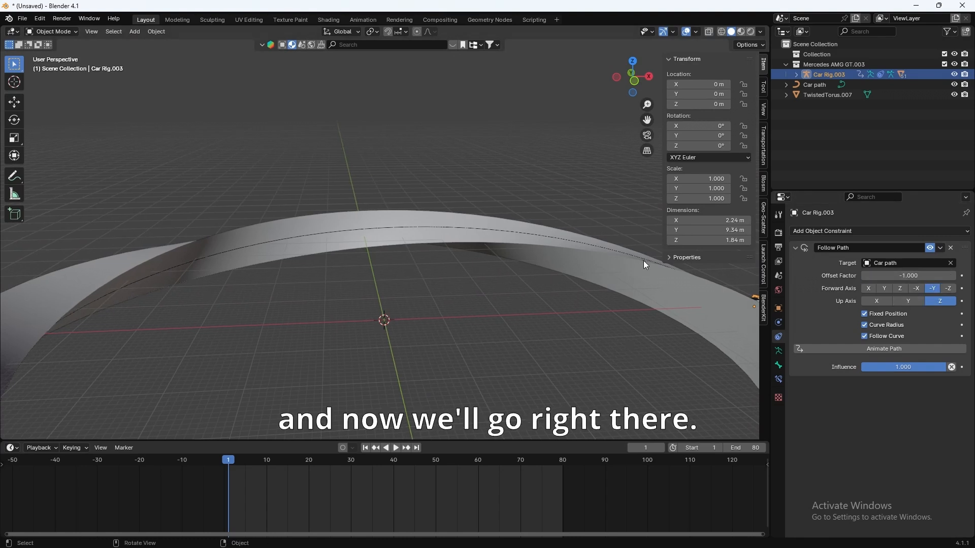
# Step: Slide Offset Factor to about -0.394 so the car sits on the track, and animate the path
pyautogui.scroll(-3, 644, 261)
pyautogui.moveTo(875, 277)
pyautogui.mouseDown()
pyautogui.moveTo(899, 277)
pyautogui.moveTo(887, 276)
pyautogui.mouseUp()
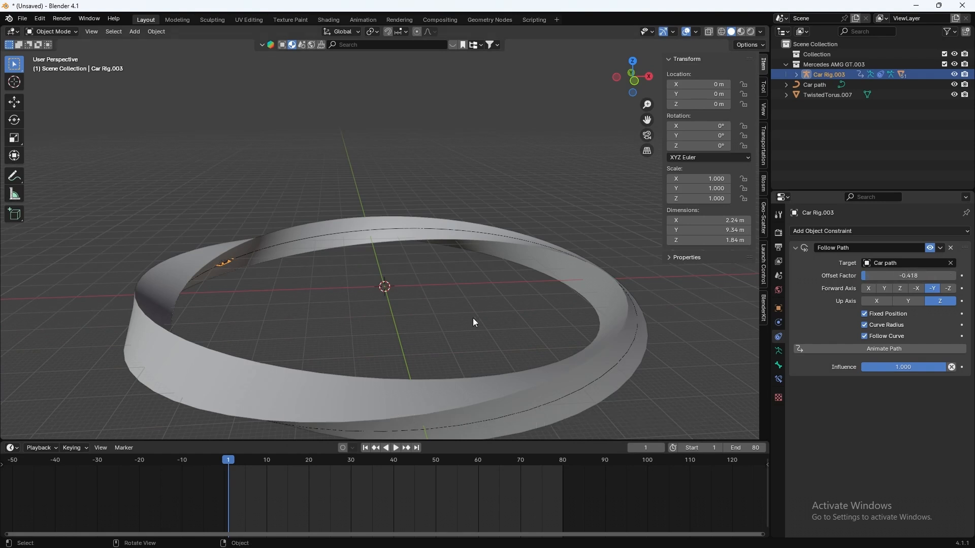
pyautogui.scroll(5, 474, 318)
pyautogui.keyDown('shift'); pyautogui.moveTo(222, 300); pyautogui.dragTo(355, 313, button='middle'); pyautogui.keyUp('shift')
pyautogui.scroll(2, 403, 322)
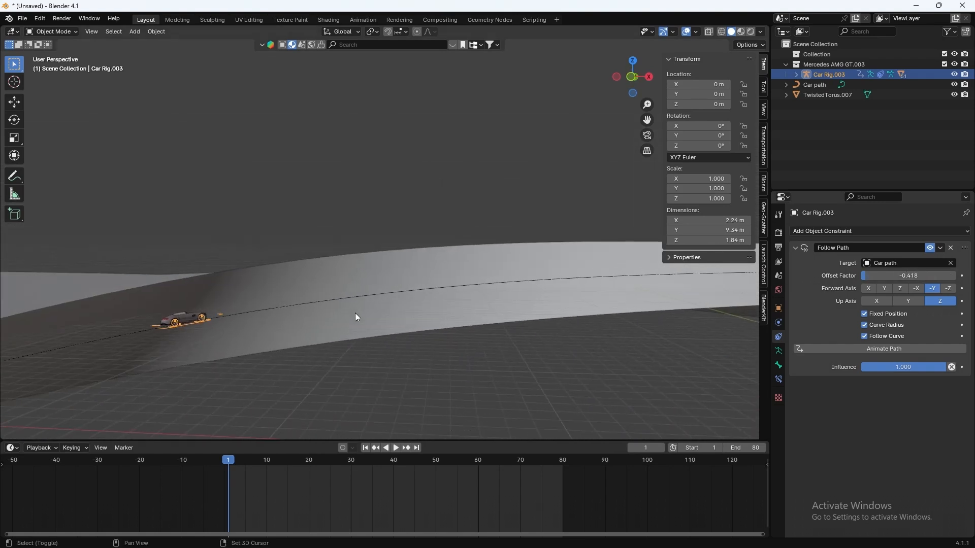
pyautogui.moveTo(888, 276); pyautogui.dragTo(889, 276)
pyautogui.moveTo(447, 358)
pyautogui.keyDown('shift'); pyautogui.mouseDown(button='middle')
pyautogui.moveTo(382, 360)
pyautogui.moveTo(410, 344)
pyautogui.moveTo(474, 349)
pyautogui.moveTo(463, 348)
pyautogui.mouseUp(button='middle'); pyautogui.keyUp('shift')
pyautogui.scroll(-4, 374, 356)
pyautogui.scroll(5, 348, 354)
pyautogui.click(843, 348)
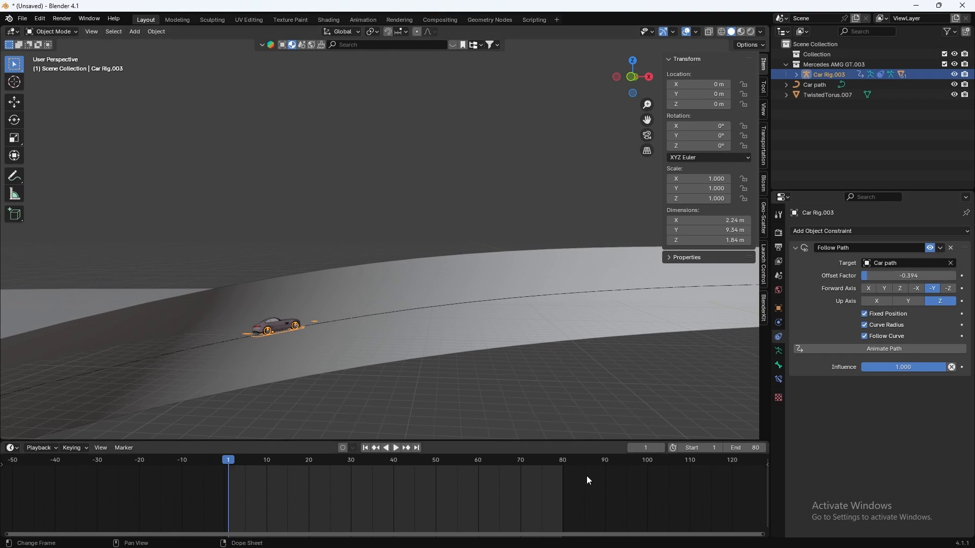
# Step: Set the scene End frame to 72 and keyframe Offset Factor -0.394 at frame 1
pyautogui.click(746, 448)
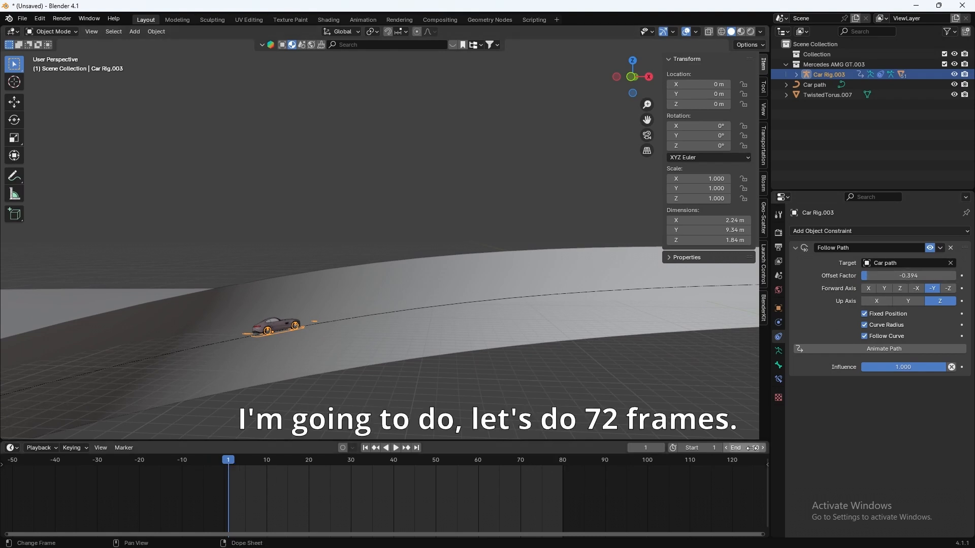
pyautogui.write('72')
pyautogui.press('Return')
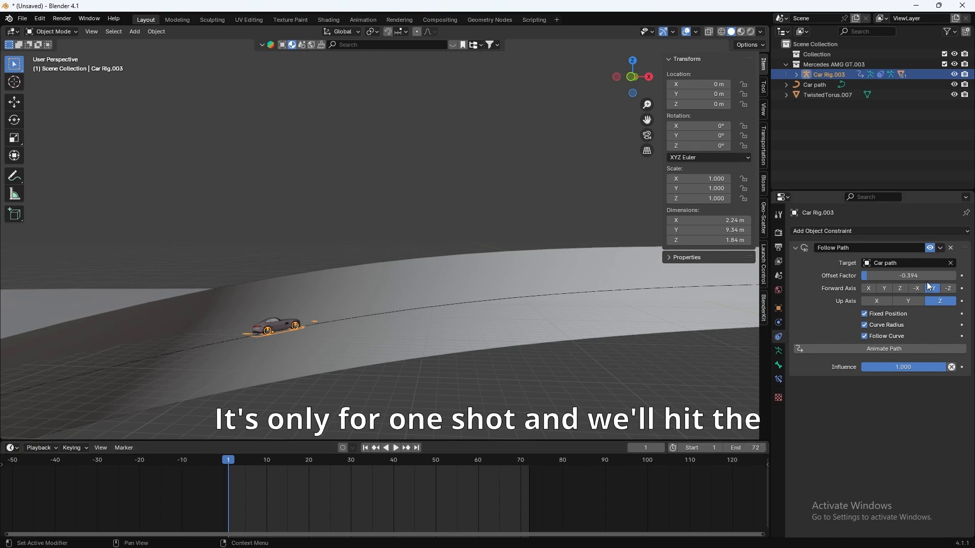
pyautogui.click(962, 276)
pyautogui.click(395, 447)
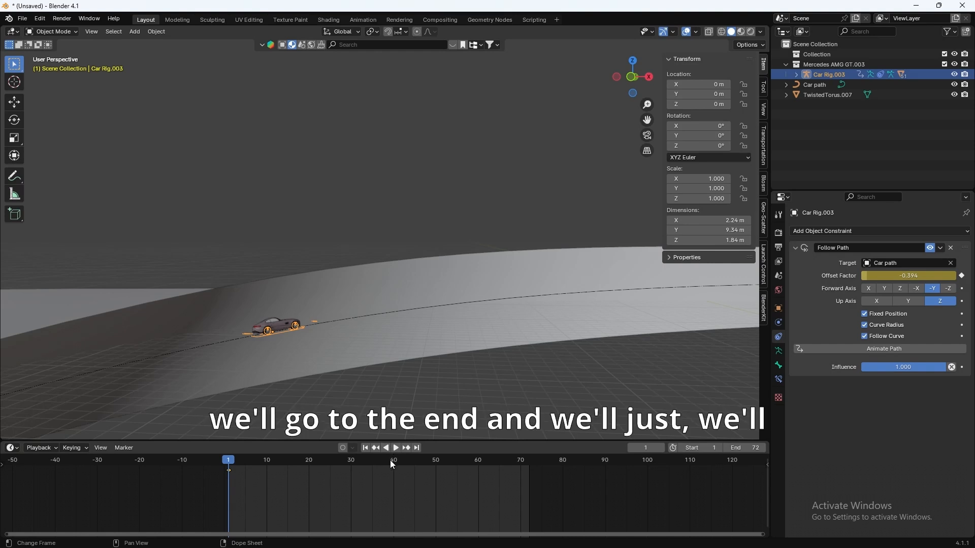
# Step: At frame 72, move Offset Factor to 0.090 and keyframe it
pyautogui.moveTo(548, 474); pyautogui.dragTo(526, 474)
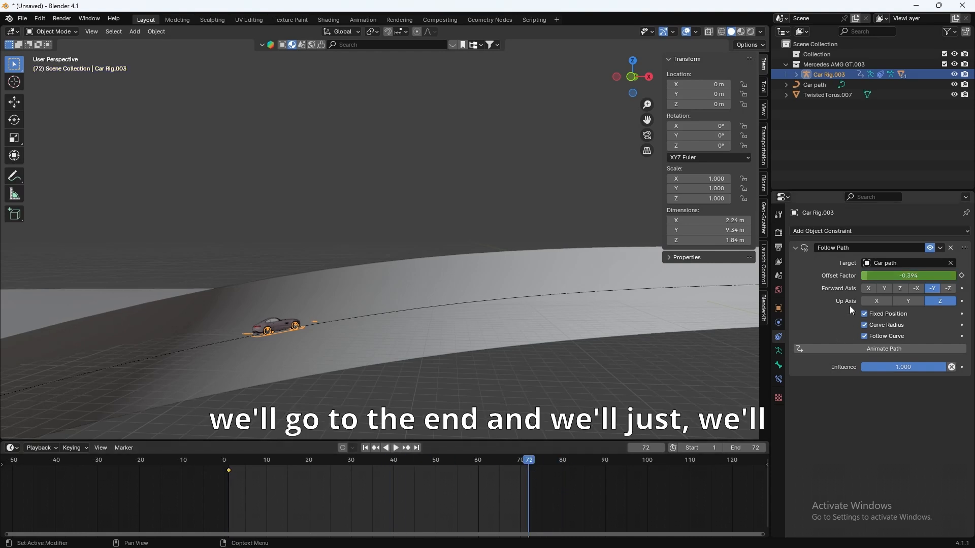
pyautogui.moveTo(888, 278); pyautogui.dragTo(909, 278)
pyautogui.scroll(-5, 584, 301)
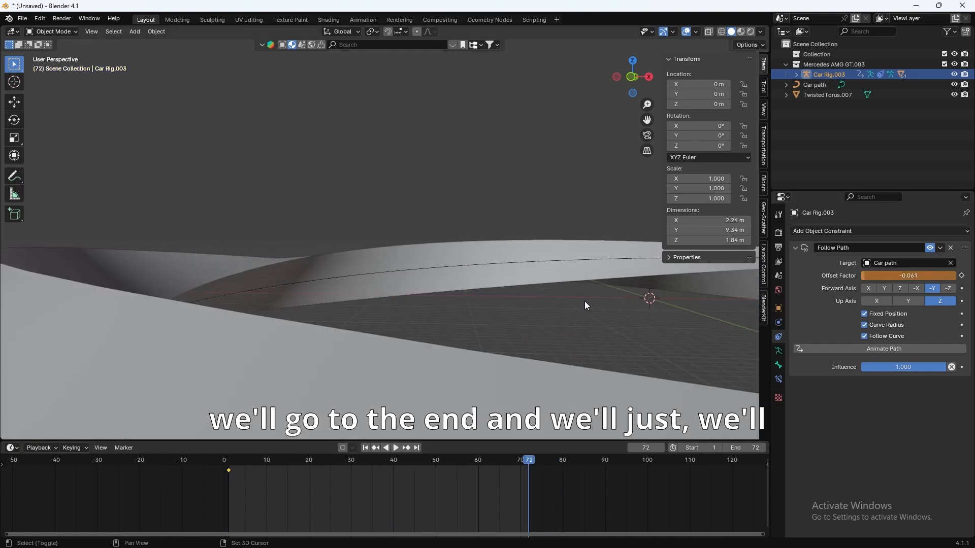
pyautogui.moveTo(573, 300); pyautogui.dragTo(392, 286, button='middle')
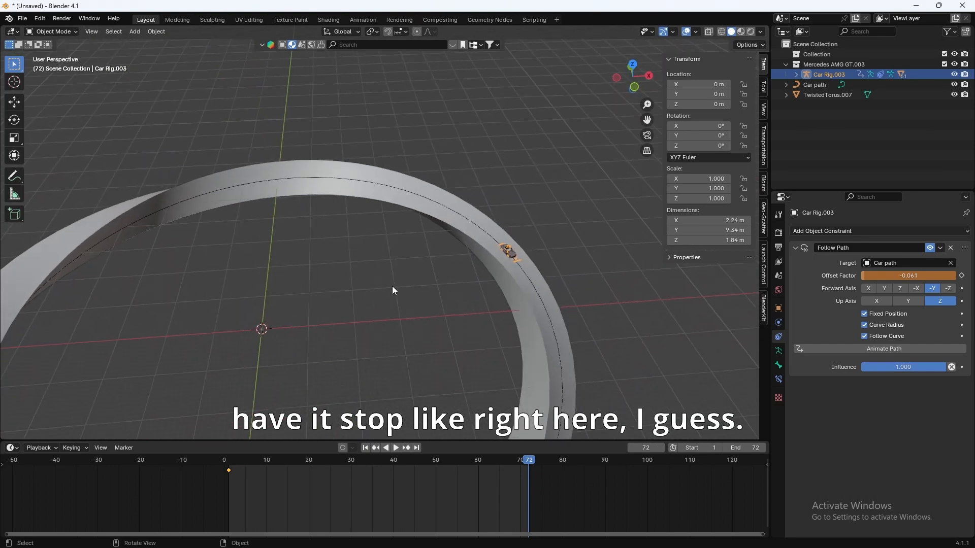
pyautogui.moveTo(879, 276); pyautogui.dragTo(883, 276)
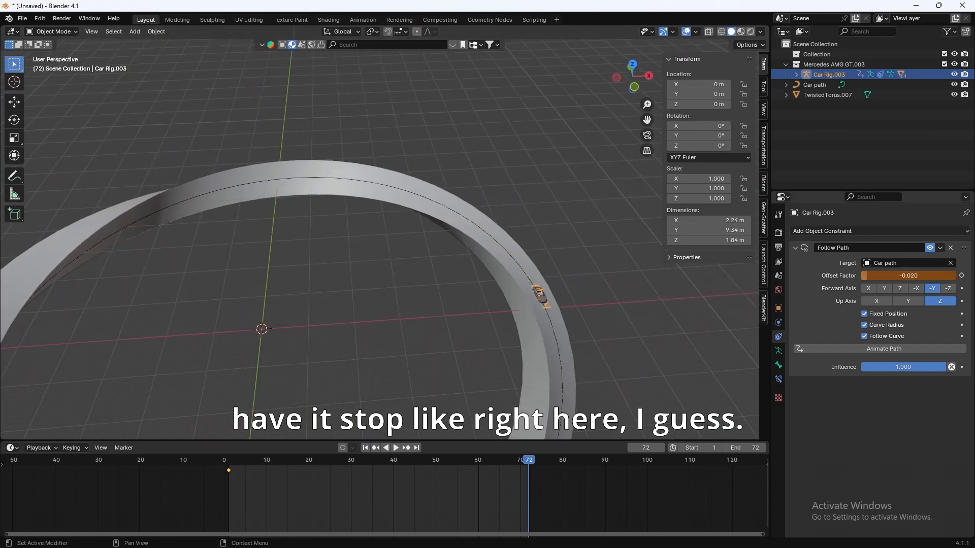
pyautogui.moveTo(564, 354); pyautogui.dragTo(660, 325, button='middle')
pyautogui.scroll(3, 423, 319)
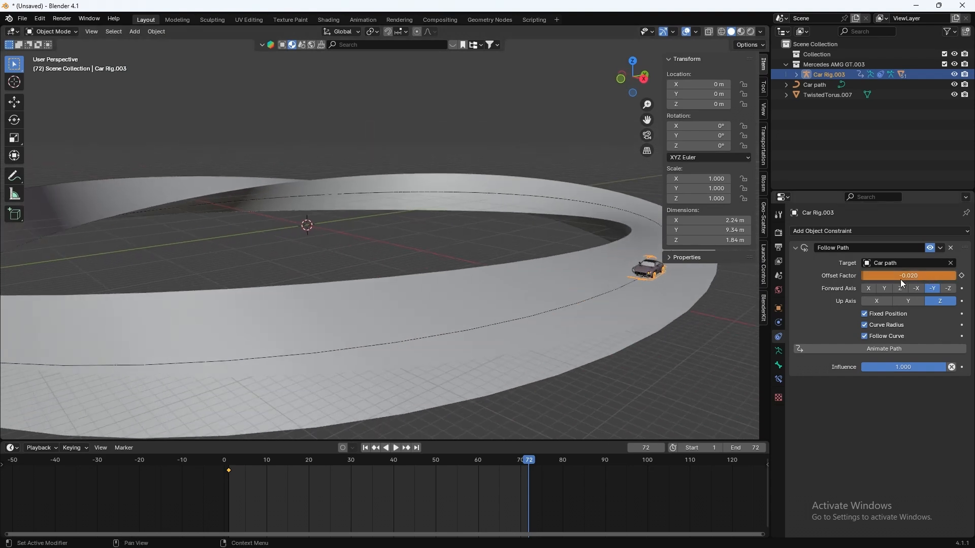
pyautogui.moveTo(902, 283); pyautogui.dragTo(916, 283)
pyautogui.moveTo(462, 292); pyautogui.dragTo(477, 304, button='middle')
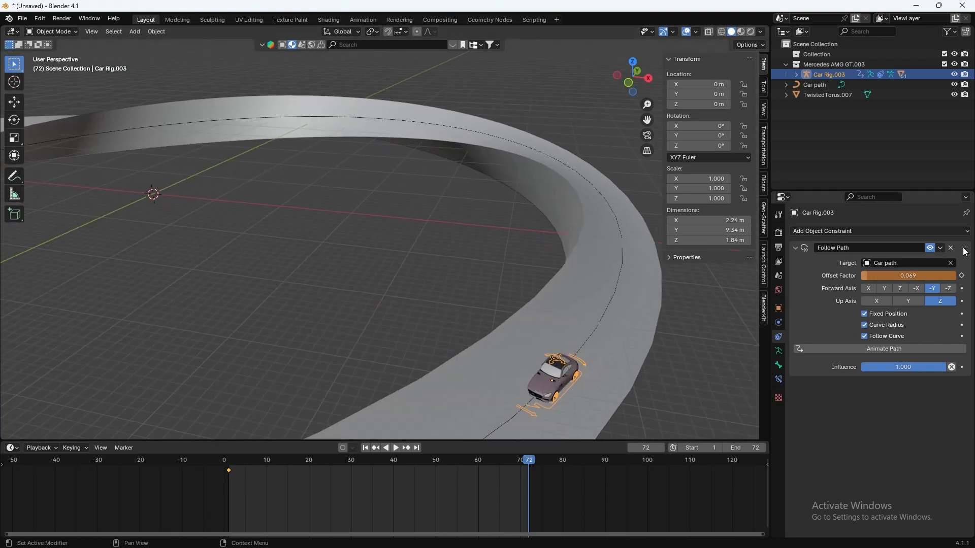
pyautogui.moveTo(878, 275); pyautogui.dragTo(880, 276)
pyautogui.keyDown('shift'); pyautogui.moveTo(609, 334); pyautogui.dragTo(516, 274, button='middle'); pyautogui.keyUp('shift')
pyautogui.click(962, 276)
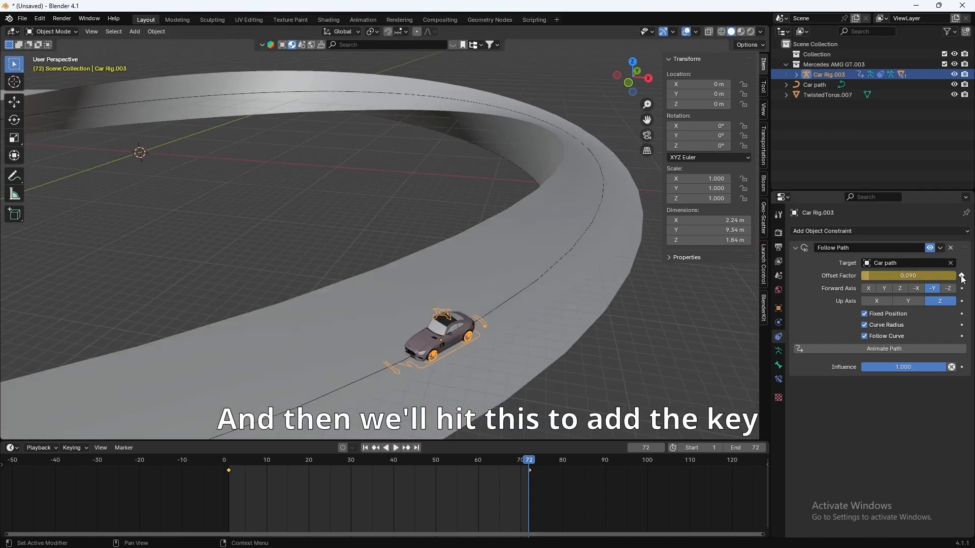
# Step: Play the animation from the start to watch the car drive the track
pyautogui.scroll(-3, 390, 431)
pyautogui.moveTo(277, 468); pyautogui.dragTo(227, 473)
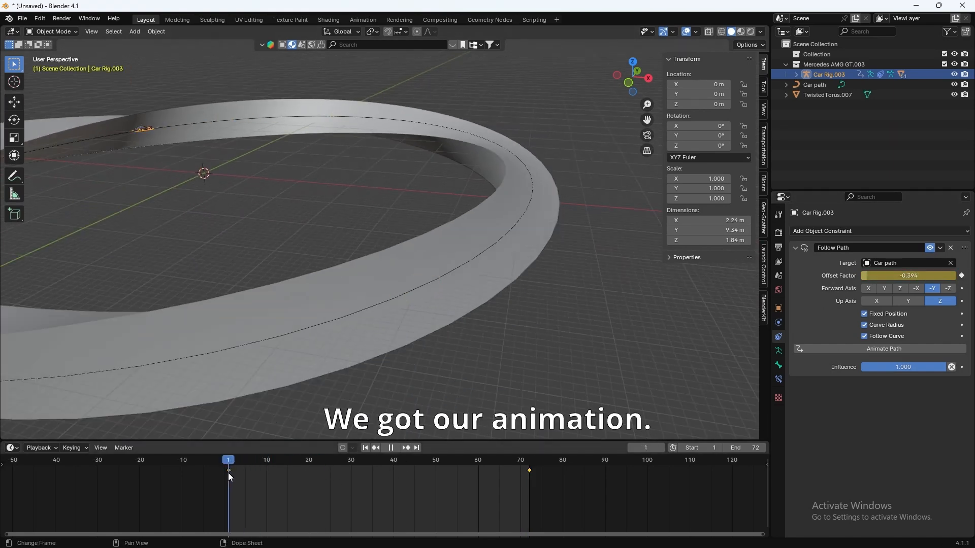
pyautogui.press('space')
pyautogui.keyDown('shift'); pyautogui.moveTo(346, 176); pyautogui.dragTo(395, 206, button='middle'); pyautogui.keyUp('shift')
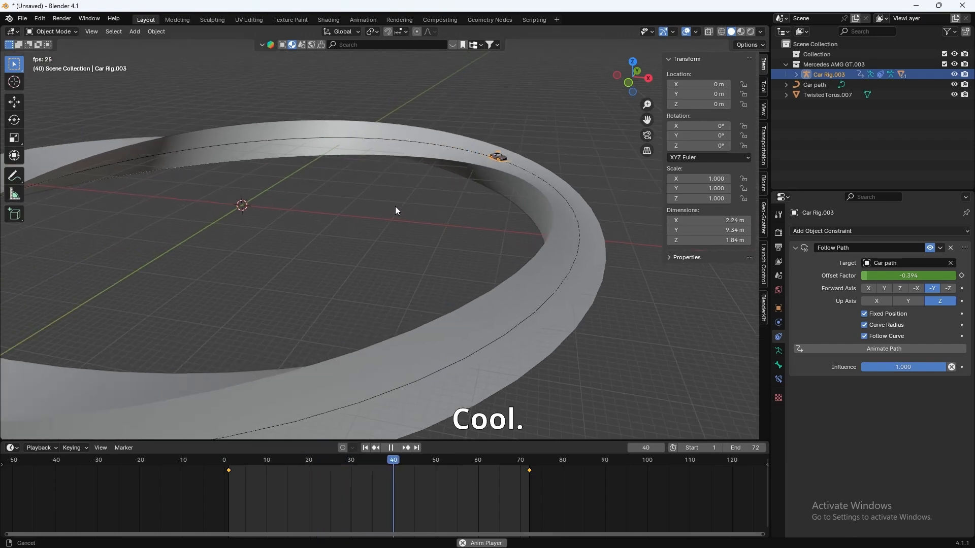
pyautogui.press('Escape')
pyautogui.scroll(3, 406, 244)
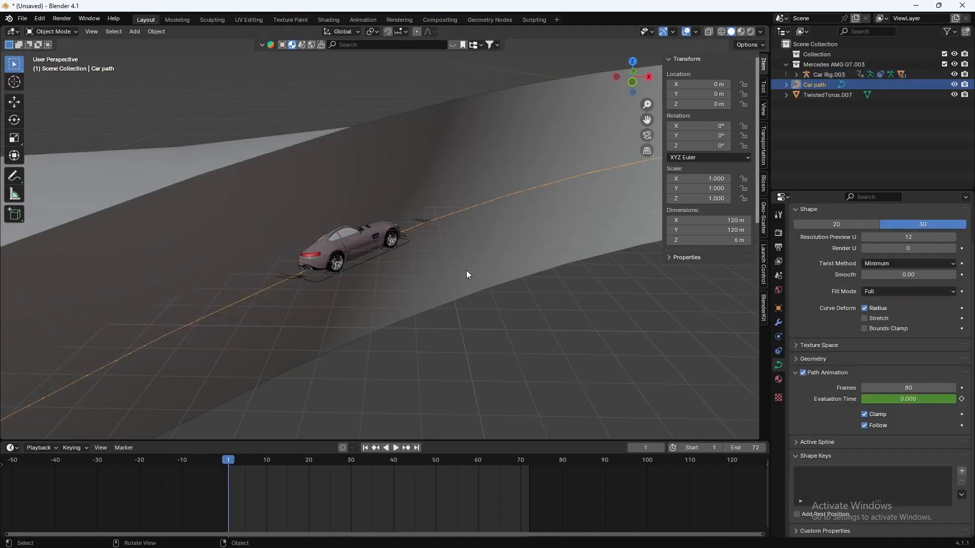
# Step: Add Basis and Key 1 shape keys to Car path and set Key 1's value to 1.000
pyautogui.scroll(2, 430, 233)
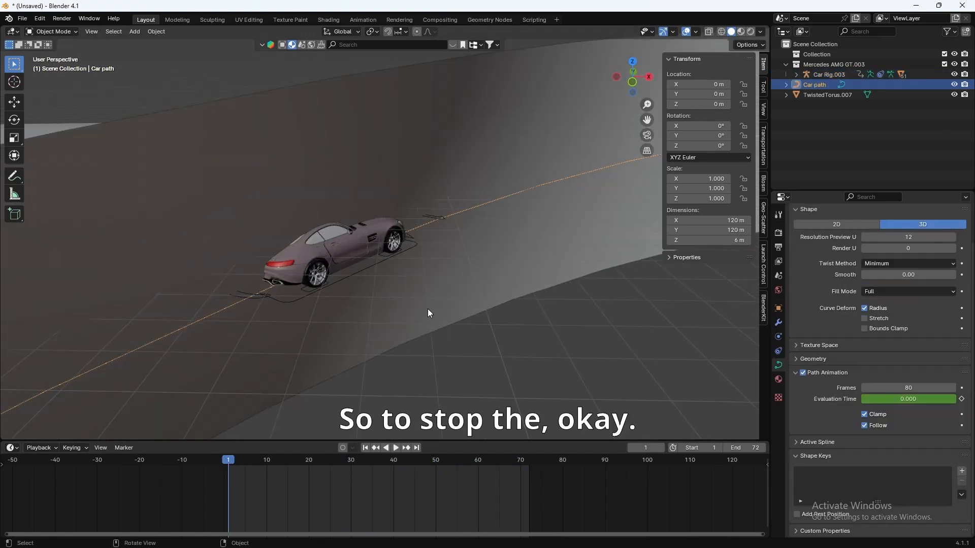
pyautogui.scroll(-2, 423, 299)
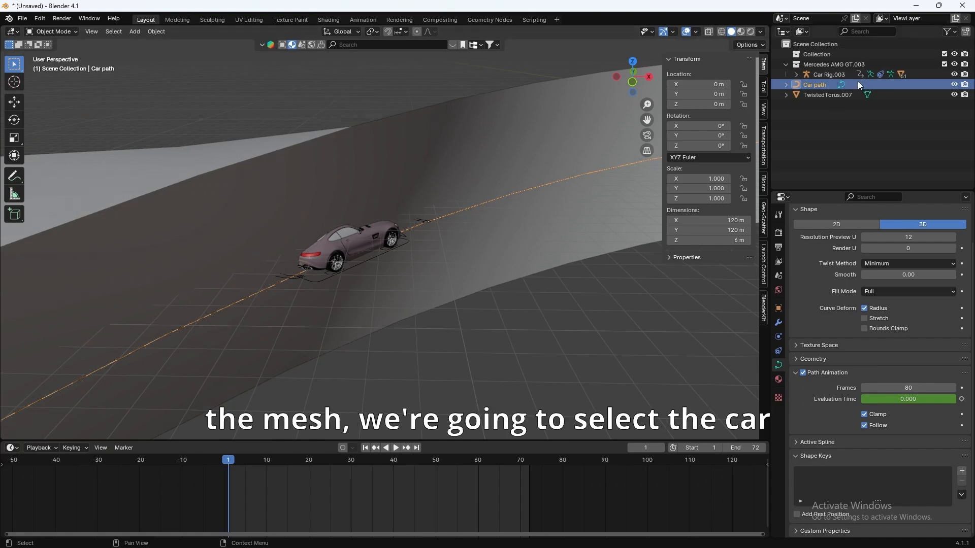
pyautogui.click(962, 471)
pyautogui.click(961, 471)
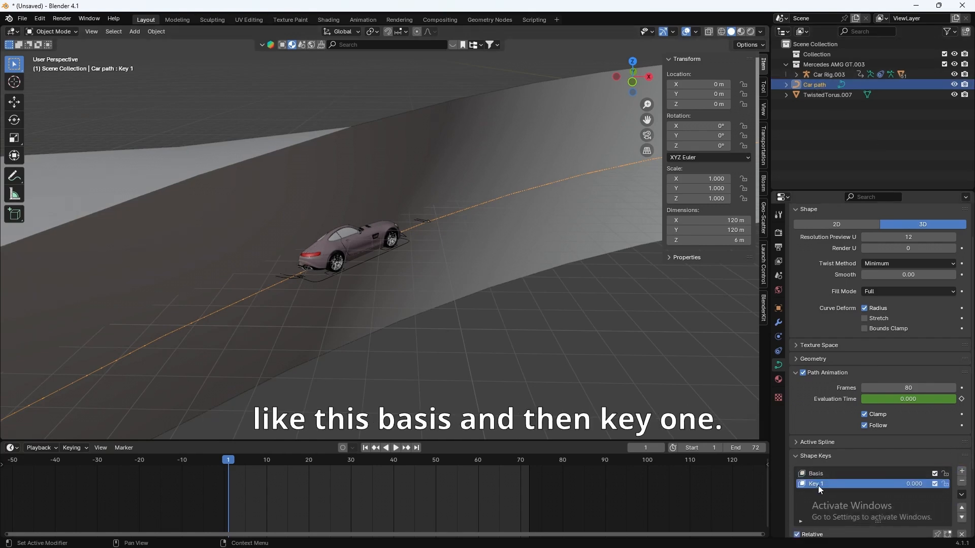
pyautogui.scroll(-4, 818, 486)
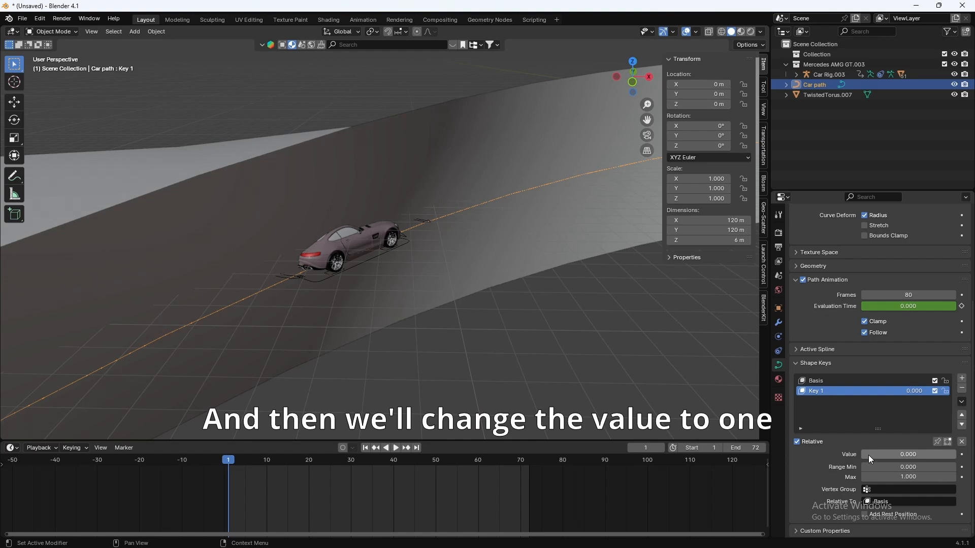
pyautogui.moveTo(868, 456); pyautogui.dragTo(959, 455)
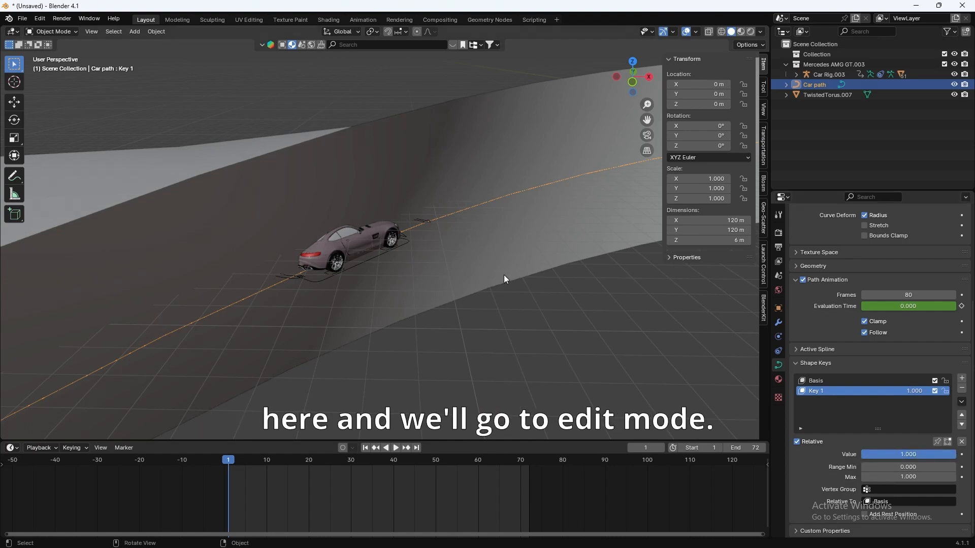
pyautogui.scroll(3, 352, 237)
# Step: In Edit Mode, give the Car path points a Mean Tilt of -600°, then return to Object Mode
pyautogui.click(52, 31)
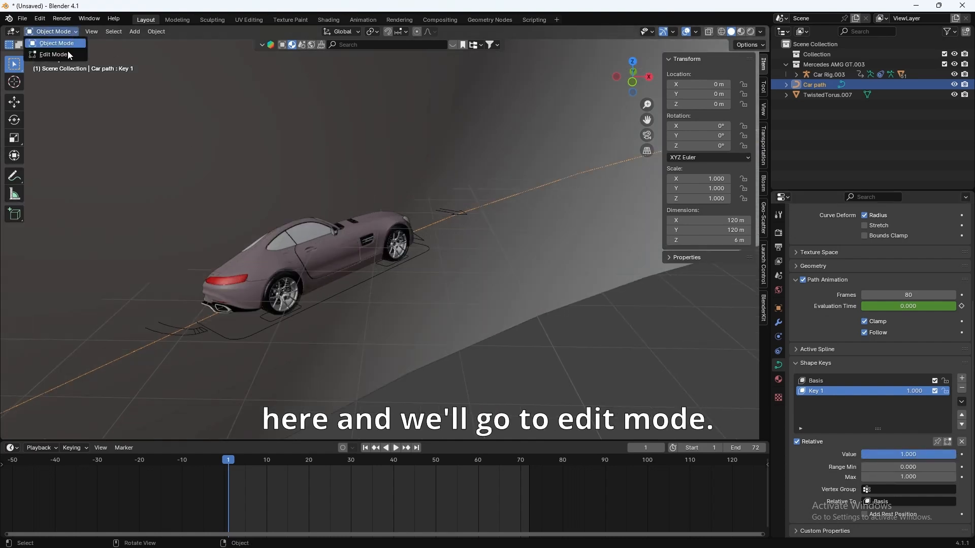
pyautogui.click(69, 54)
pyautogui.click(16, 288)
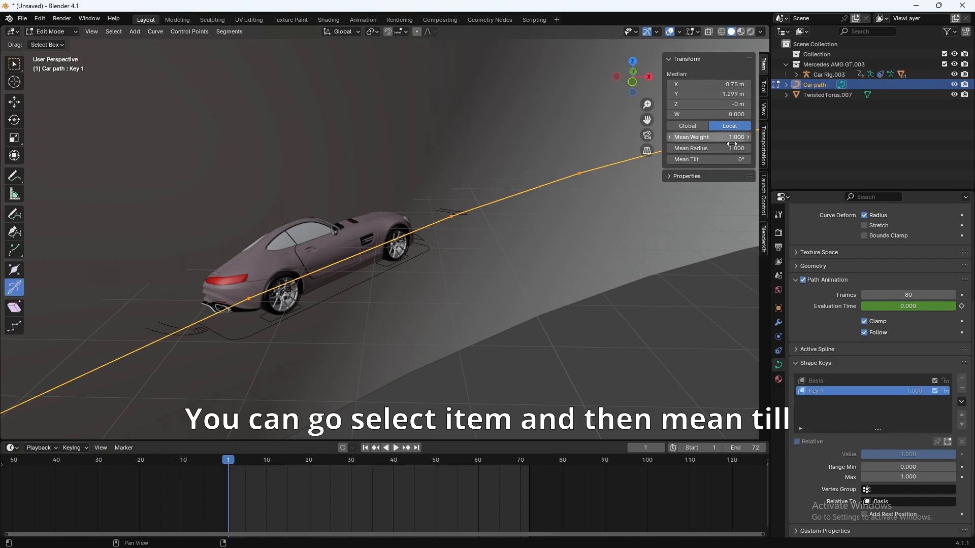
pyautogui.click(715, 158)
pyautogui.write('-')
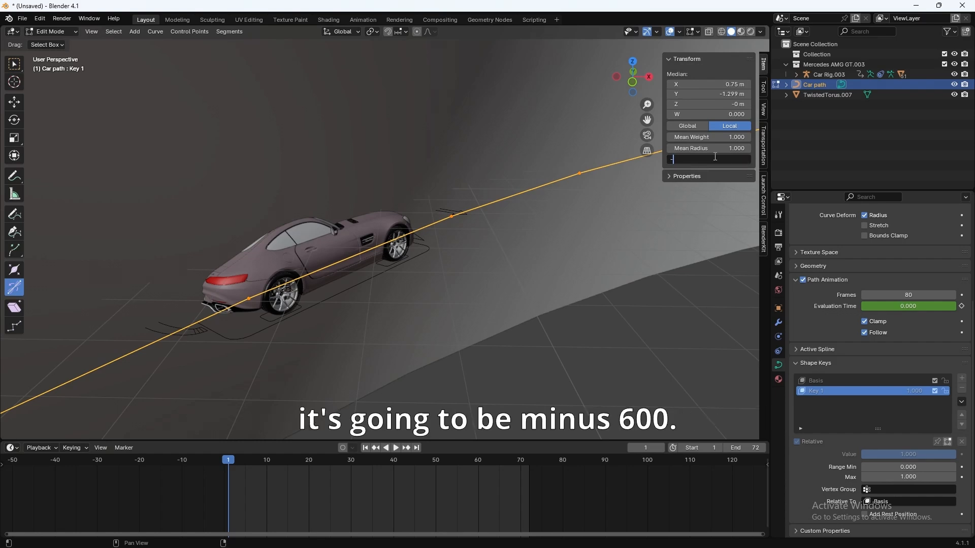
pyautogui.write('600')
pyautogui.press('Return')
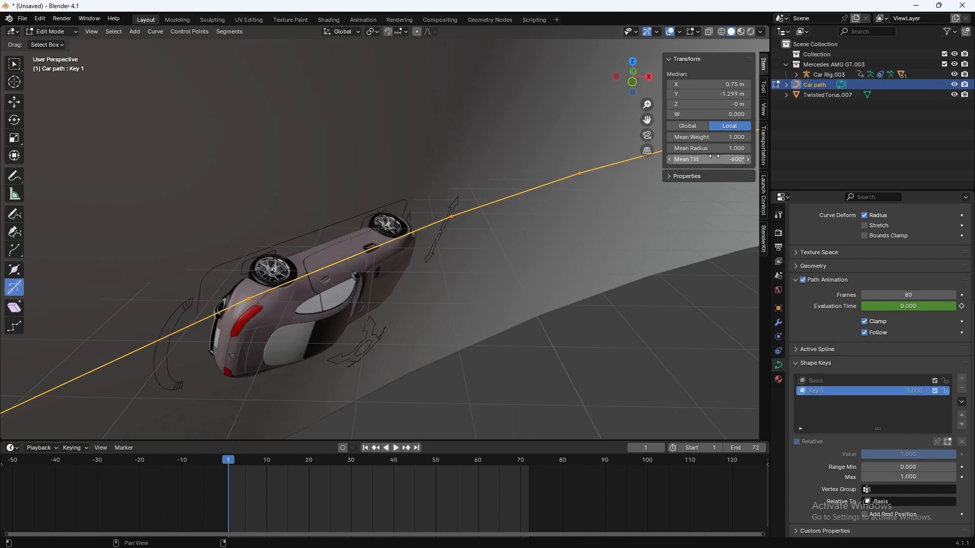
pyautogui.moveTo(440, 330); pyautogui.dragTo(440, 330, button='middle')
pyautogui.scroll(2, 558, 226)
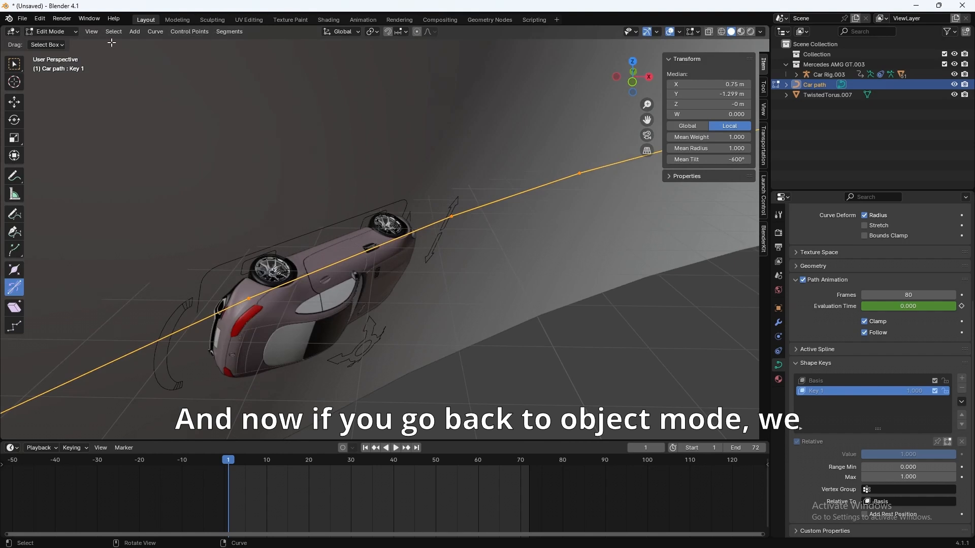
pyautogui.click(51, 32)
pyautogui.click(48, 43)
pyautogui.moveTo(376, 265)
pyautogui.mouseDown(button='middle')
pyautogui.moveTo(334, 244)
pyautogui.moveTo(357, 269)
pyautogui.moveTo(277, 249)
pyautogui.moveTo(363, 292)
pyautogui.moveTo(361, 263)
pyautogui.mouseUp(button='middle')
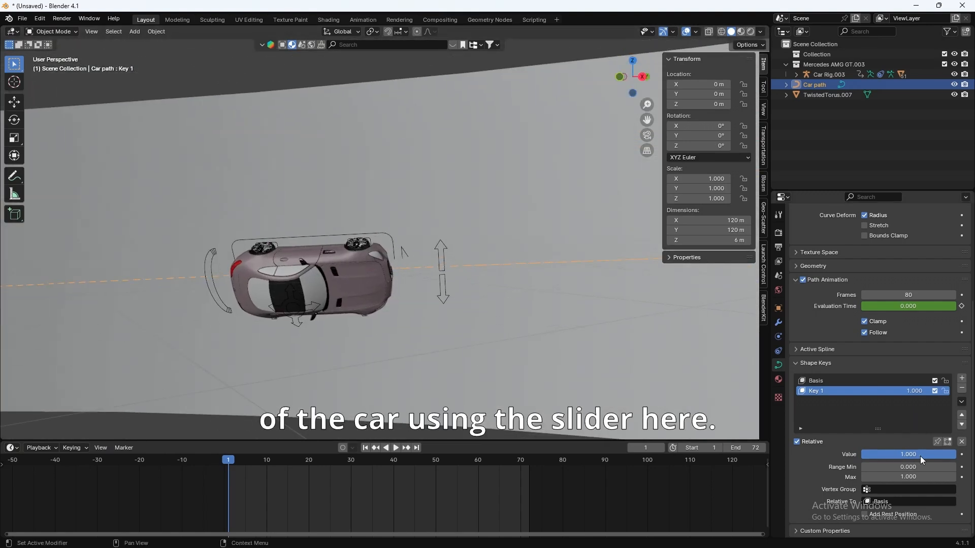
# Step: Lower Key 1's value to 0, then raise it to 0.434 while checking the car's tilt
pyautogui.moveTo(922, 459); pyautogui.dragTo(902, 455)
pyautogui.moveTo(460, 331); pyautogui.dragTo(367, 277, button='middle')
pyautogui.scroll(3, 389, 303)
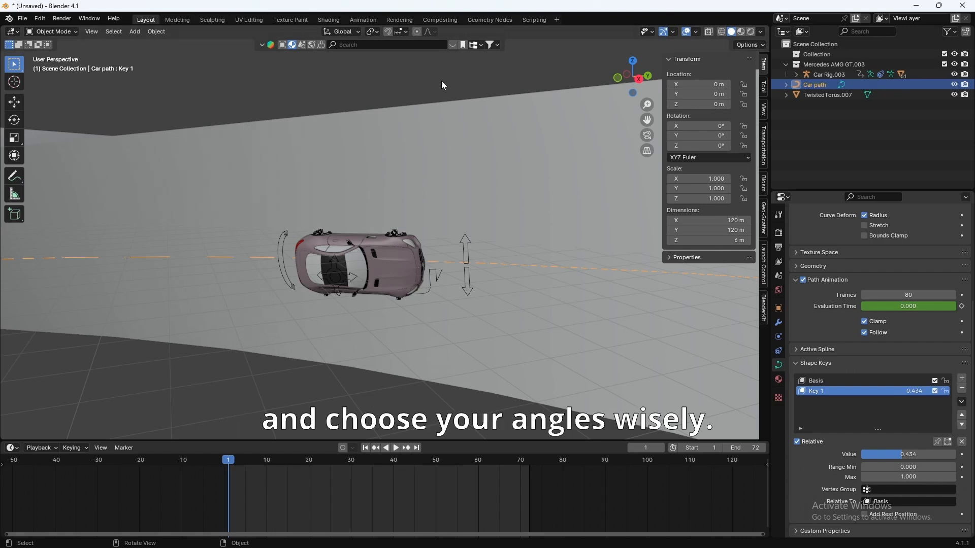
pyautogui.moveTo(441, 85); pyautogui.dragTo(427, 215, button='middle')
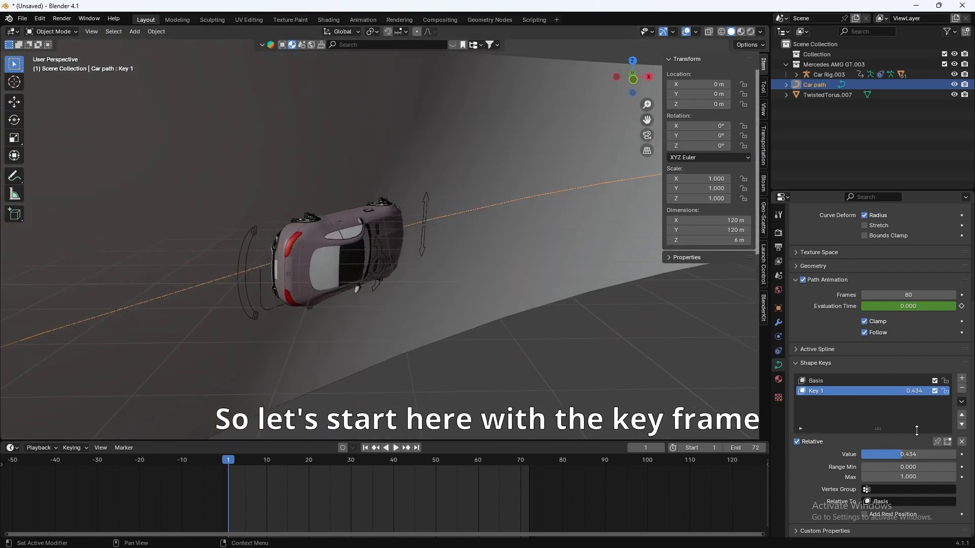
# Step: Keyframe Key 1's value at 0.434 on frame 1 and 0.497 on frame 19
pyautogui.click(962, 455)
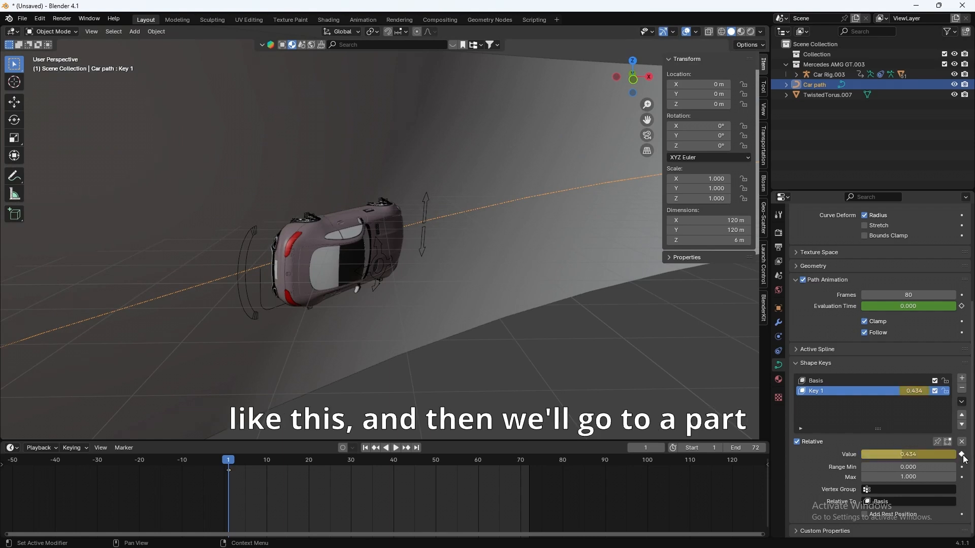
pyautogui.moveTo(267, 462); pyautogui.dragTo(304, 459)
pyautogui.scroll(-4, 483, 280)
pyautogui.keyDown('shift'); pyautogui.moveTo(483, 280); pyautogui.dragTo(635, 333, button='middle'); pyautogui.keyUp('shift')
pyautogui.scroll(5, 333, 226)
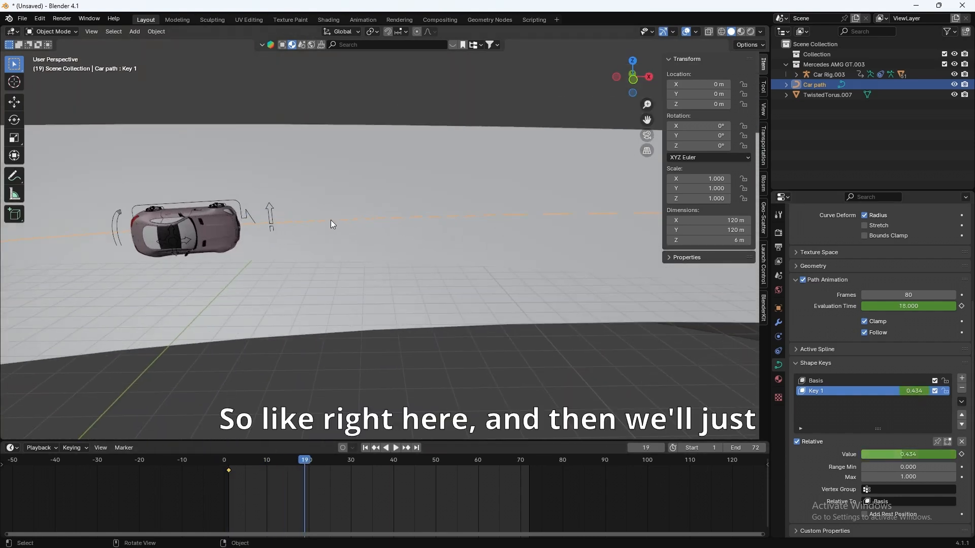
pyautogui.moveTo(906, 453); pyautogui.dragTo(912, 452)
pyautogui.moveTo(349, 274); pyautogui.dragTo(57, 196, button='middle')
pyautogui.moveTo(504, 151); pyautogui.dragTo(462, 350, button='middle')
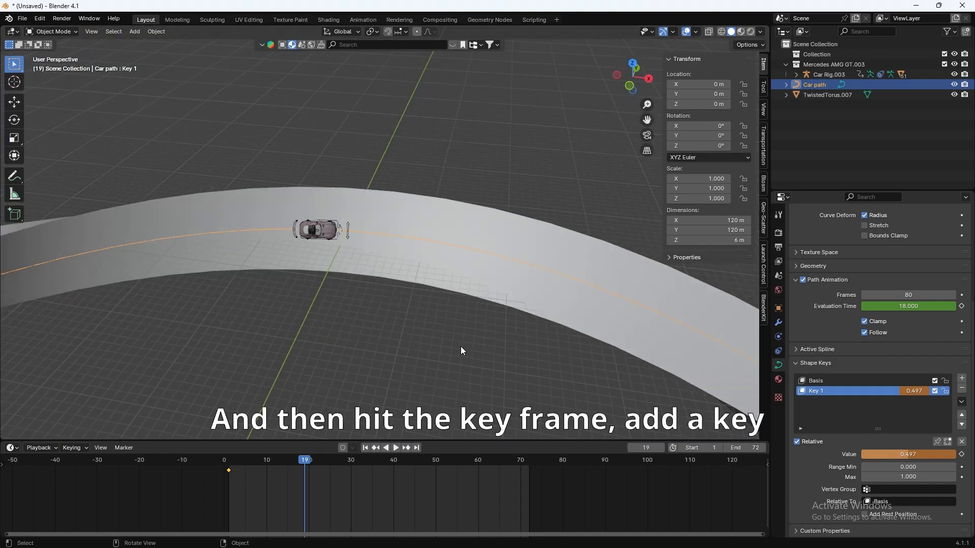
pyautogui.click(962, 455)
# Step: Keyframe Key 1's value at 0.534 on frame 29
pyautogui.moveTo(304, 464); pyautogui.dragTo(347, 470)
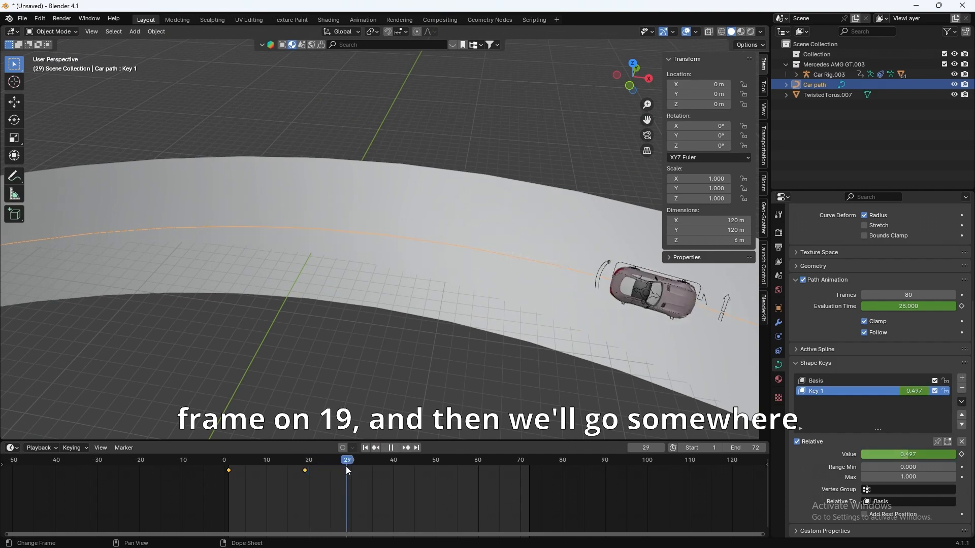
pyautogui.moveTo(363, 386); pyautogui.dragTo(349, 185, button='middle')
pyautogui.scroll(5, 349, 185)
pyautogui.keyDown('shift'); pyautogui.moveTo(309, 156); pyautogui.dragTo(347, 228, button='middle'); pyautogui.keyUp('shift')
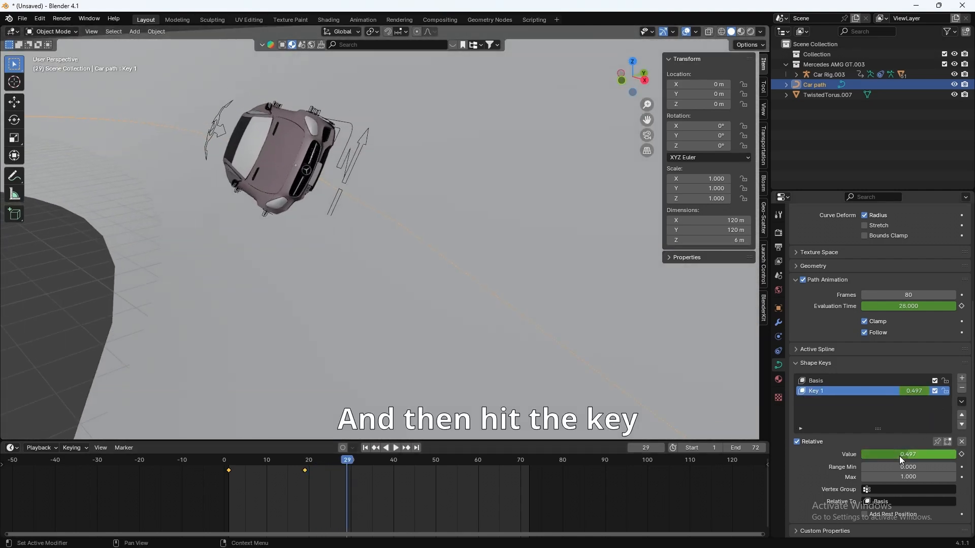
pyautogui.moveTo(901, 461); pyautogui.dragTo(911, 460)
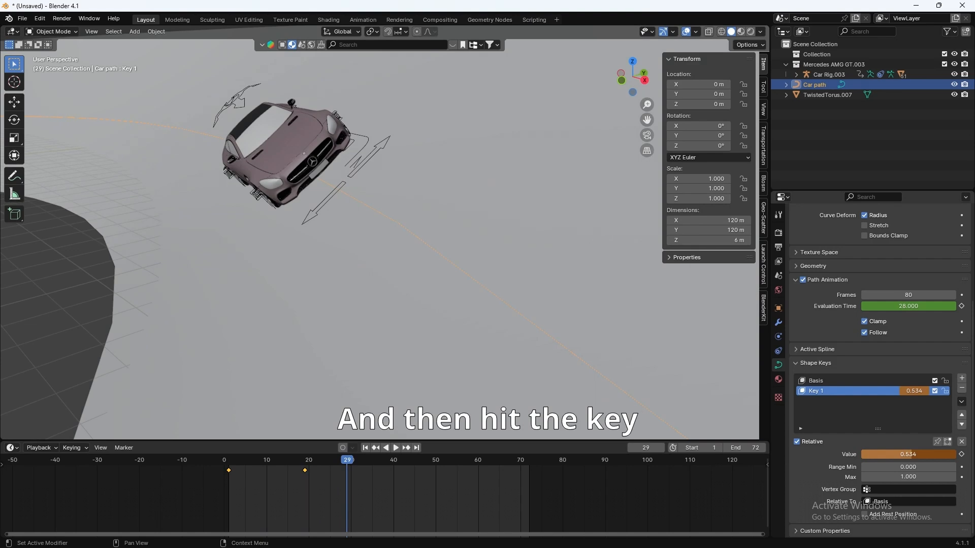
pyautogui.click(961, 455)
# Step: Raise Key 1's value to 0.561 at frame 36
pyautogui.click(376, 461)
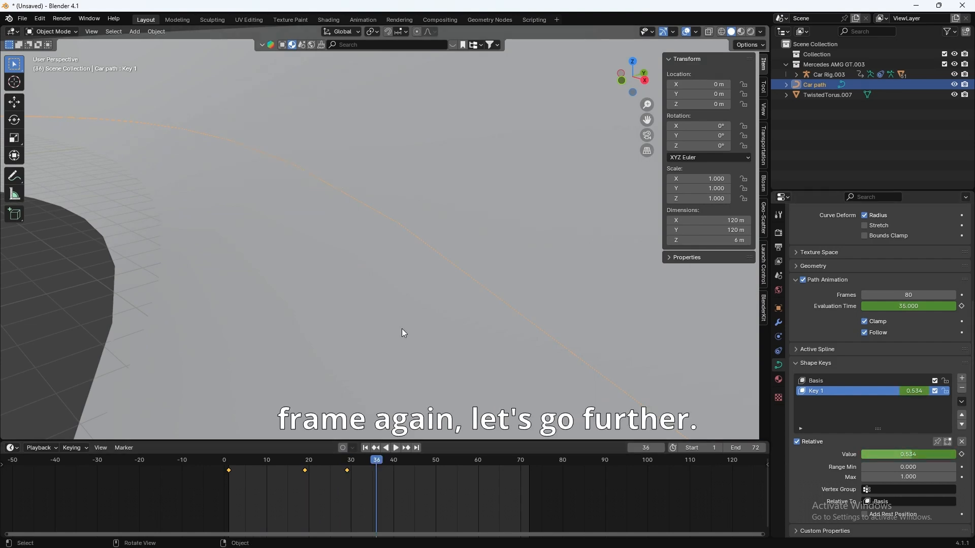
pyautogui.scroll(-8, 403, 325)
pyautogui.keyDown('shift'); pyautogui.moveTo(410, 322); pyautogui.dragTo(395, 244, button='middle'); pyautogui.keyUp('shift')
pyautogui.scroll(6, 395, 244)
pyautogui.keyDown('shift'); pyautogui.moveTo(436, 171); pyautogui.dragTo(420, 222, button='middle'); pyautogui.keyUp('shift')
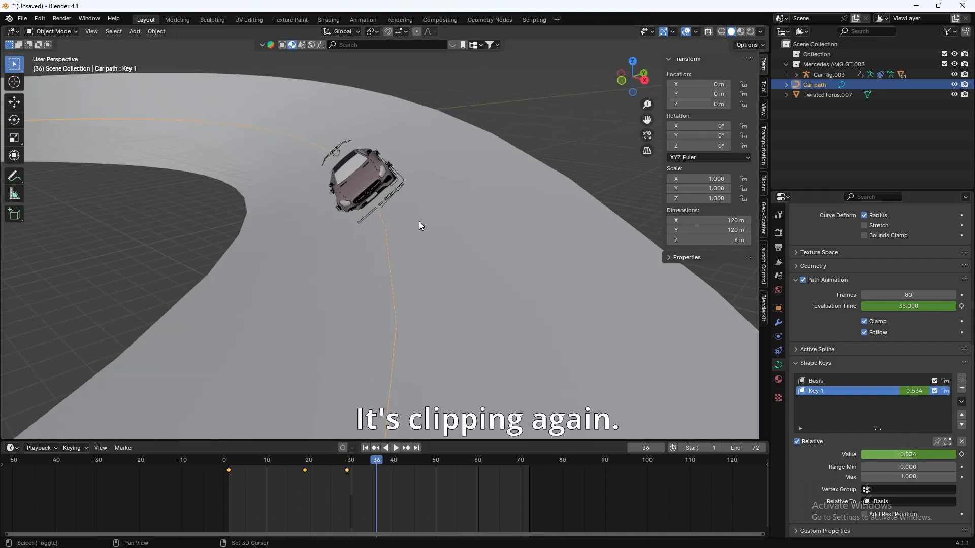
pyautogui.moveTo(902, 458); pyautogui.dragTo(916, 458)
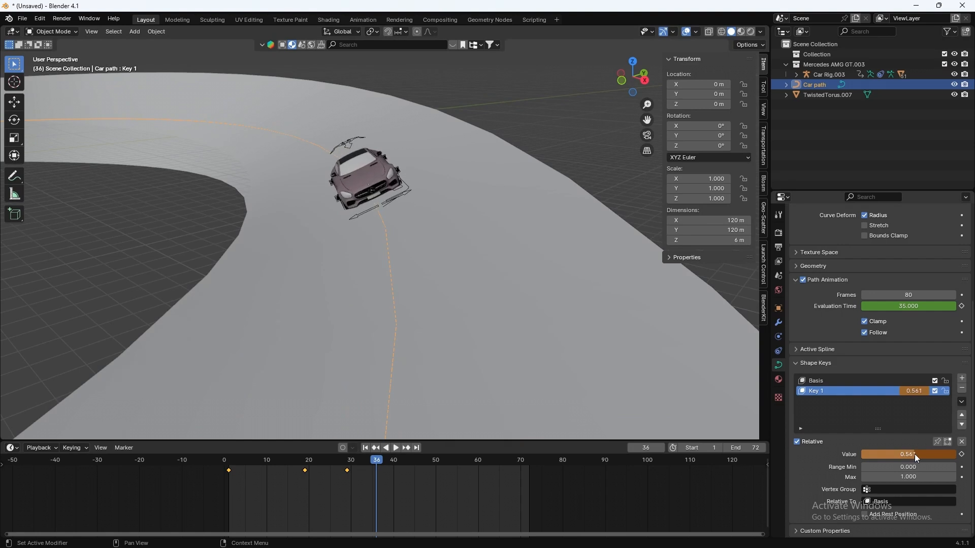
# Step: Keyframe Key 1's value at about 0.59 on frame 43
pyautogui.moveTo(396, 461); pyautogui.dragTo(406, 462)
pyautogui.scroll(-6, 434, 363)
pyautogui.scroll(3, 455, 294)
pyautogui.moveTo(447, 321); pyautogui.dragTo(453, 260, button='middle')
pyautogui.scroll(4, 455, 294)
pyautogui.scroll(-2, 452, 259)
pyautogui.moveTo(921, 462); pyautogui.dragTo(933, 462)
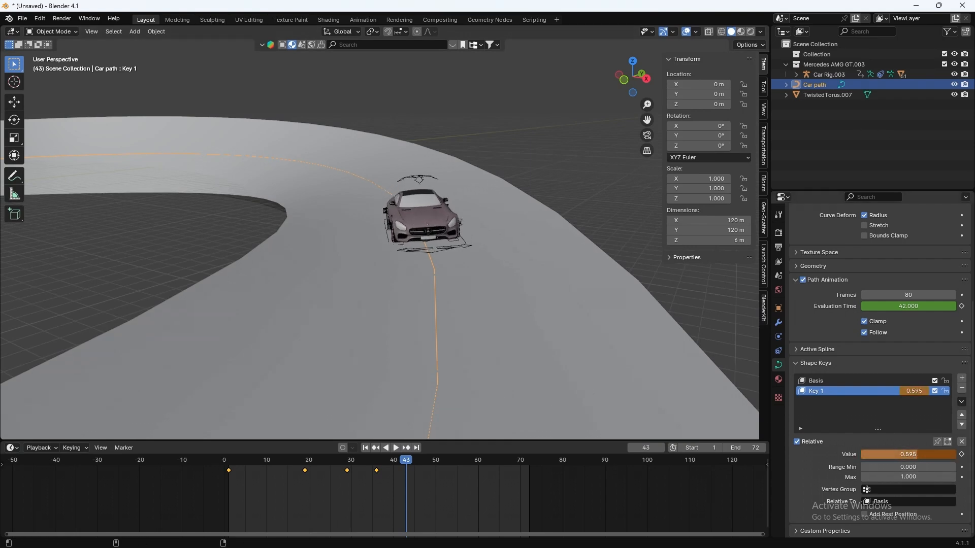
pyautogui.click(961, 454)
# Step: Keyframe Key 1's value at about 0.695 for frame 72
pyautogui.moveTo(406, 462); pyautogui.dragTo(419, 462)
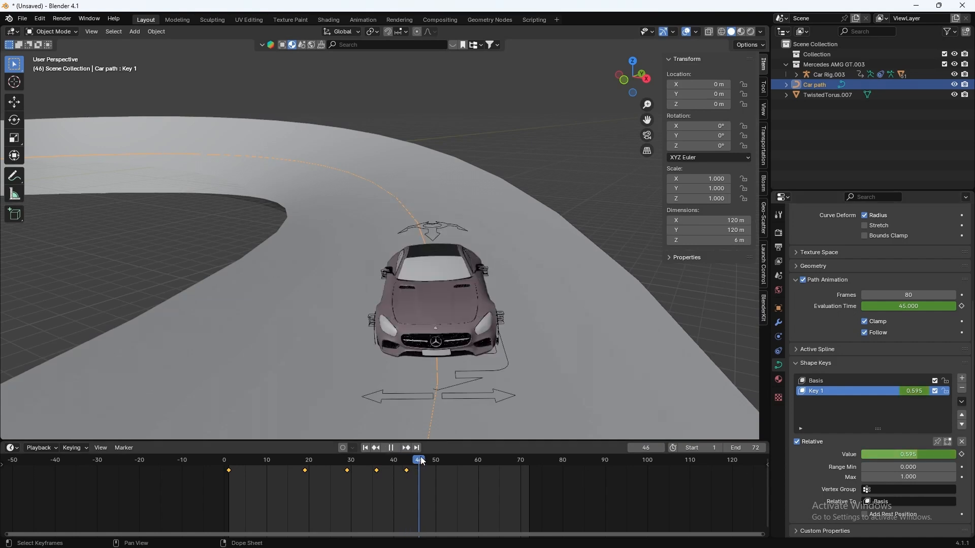
pyautogui.scroll(-10, 461, 325)
pyautogui.moveTo(454, 318); pyautogui.dragTo(458, 376, button='middle')
pyautogui.scroll(4, 458, 377)
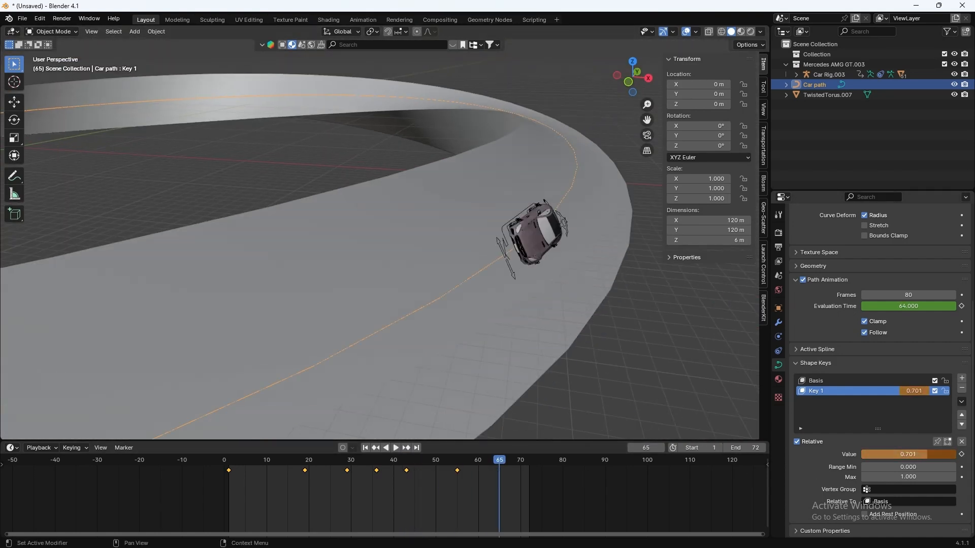
pyautogui.moveTo(908, 454); pyautogui.dragTo(904, 454)
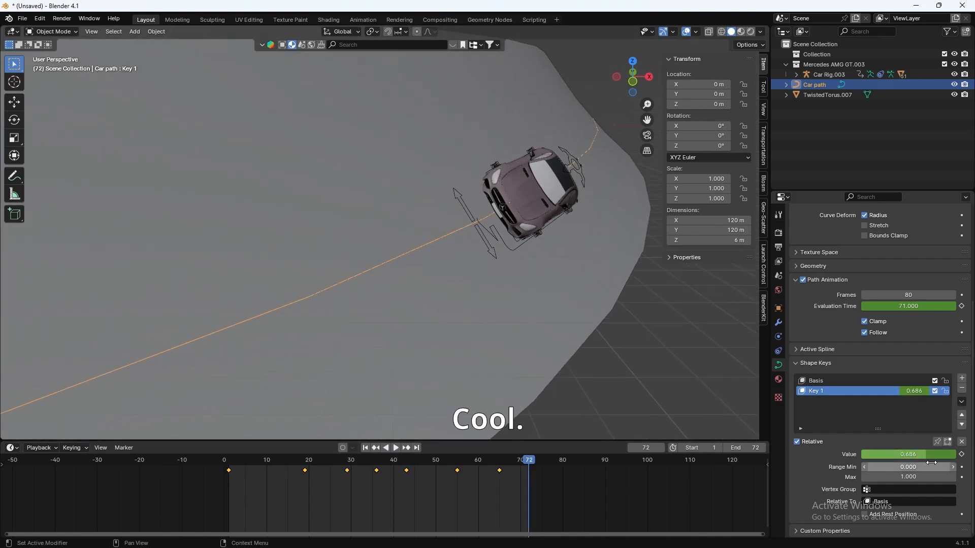
pyautogui.moveTo(932, 455); pyautogui.dragTo(937, 455)
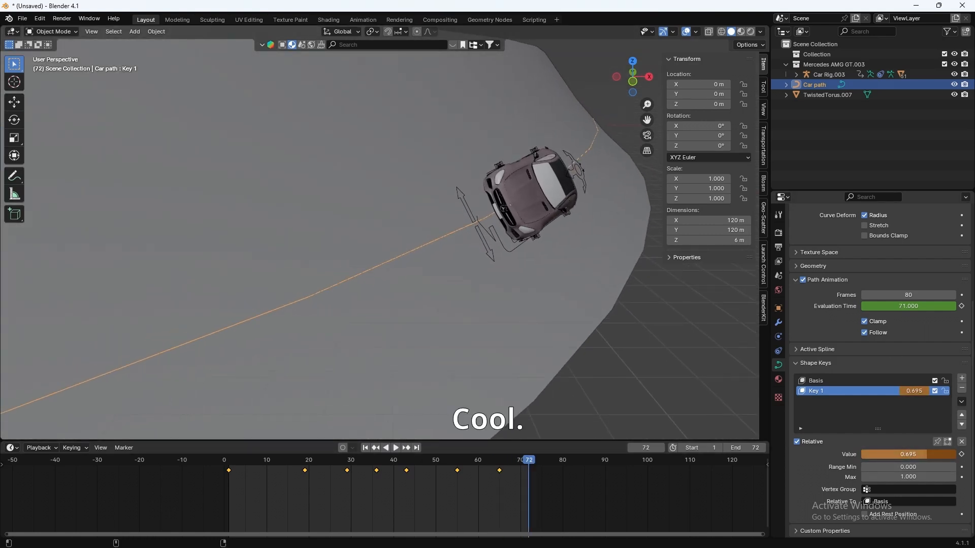
pyautogui.click(962, 455)
# Step: Play back the animation to check the car's changing tilt along the track
pyautogui.press('space')
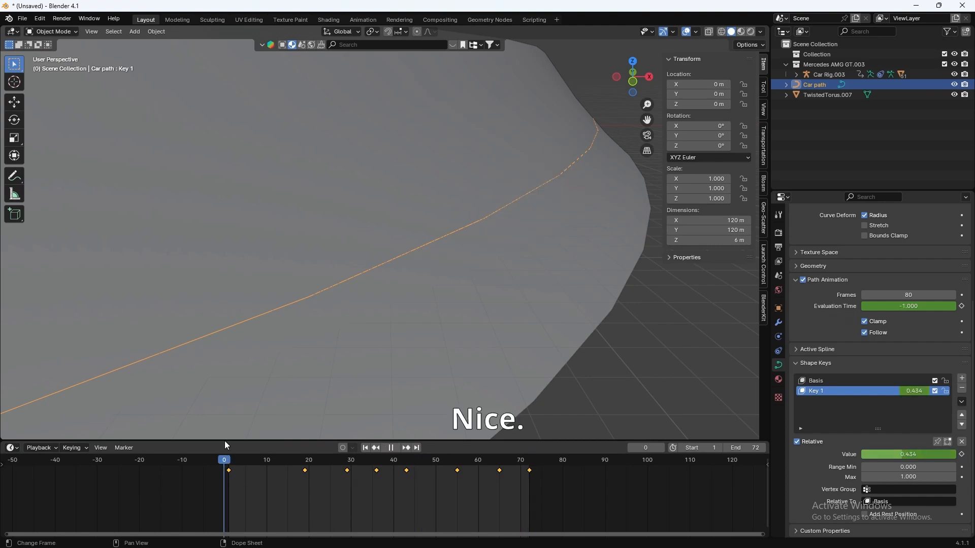
pyautogui.press('space')
pyautogui.scroll(-10, 275, 192)
pyautogui.moveTo(275, 191); pyautogui.dragTo(297, 206, button='middle')
pyautogui.scroll(8, 296, 206)
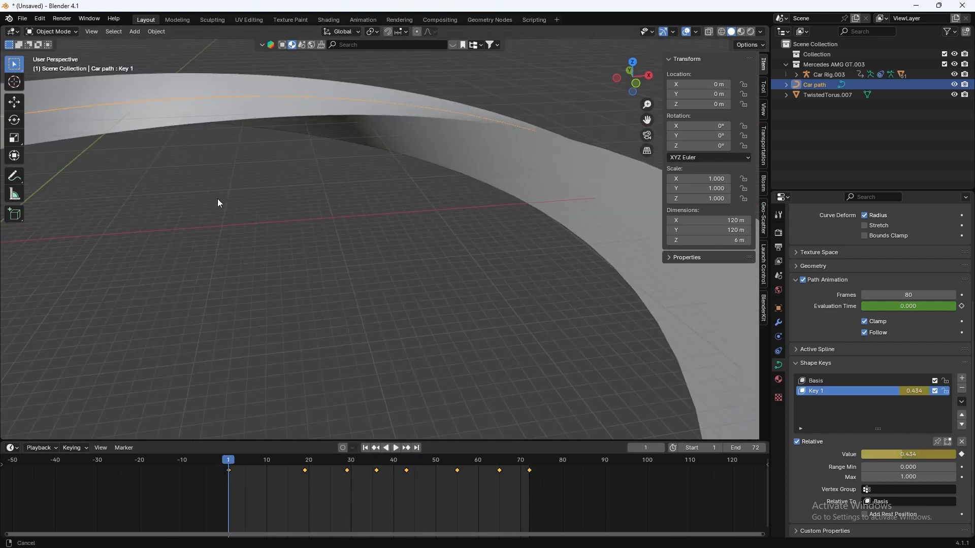
pyautogui.keyDown('shift'); pyautogui.moveTo(218, 199); pyautogui.dragTo(441, 298, button='middle'); pyautogui.keyUp('shift')
pyautogui.press('space')
pyautogui.moveTo(496, 284); pyautogui.dragTo(405, 285, button='middle')
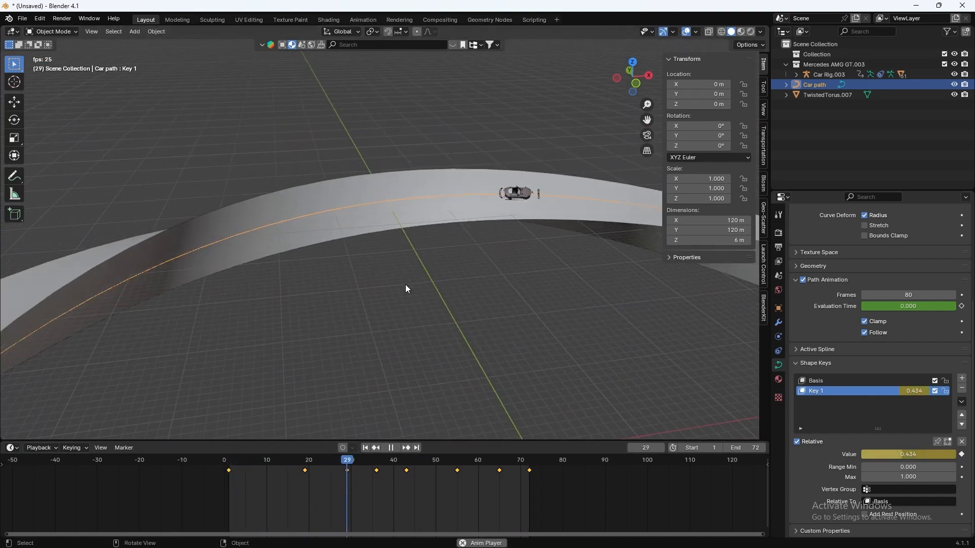
pyautogui.moveTo(279, 457); pyautogui.dragTo(234, 459)
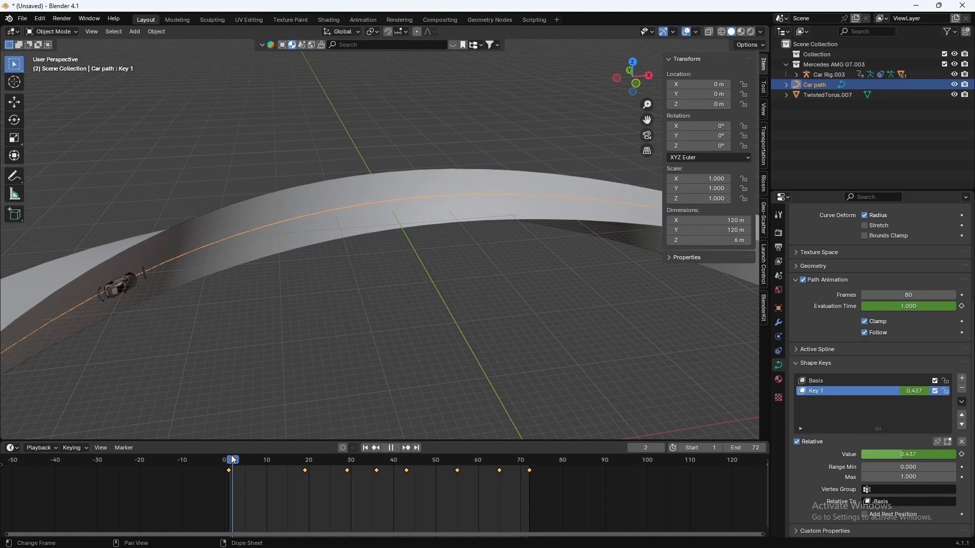
pyautogui.press('space')
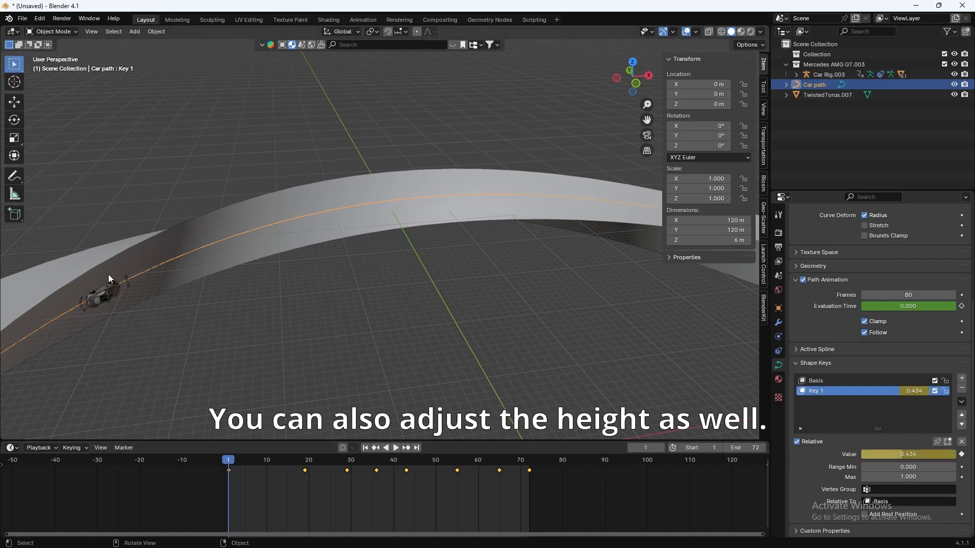
# Step: Select Car Rig.003 and raise its Location Z to 0.191 m above the track
pyautogui.click(116, 290)
pyautogui.click(126, 279)
pyautogui.click(127, 277)
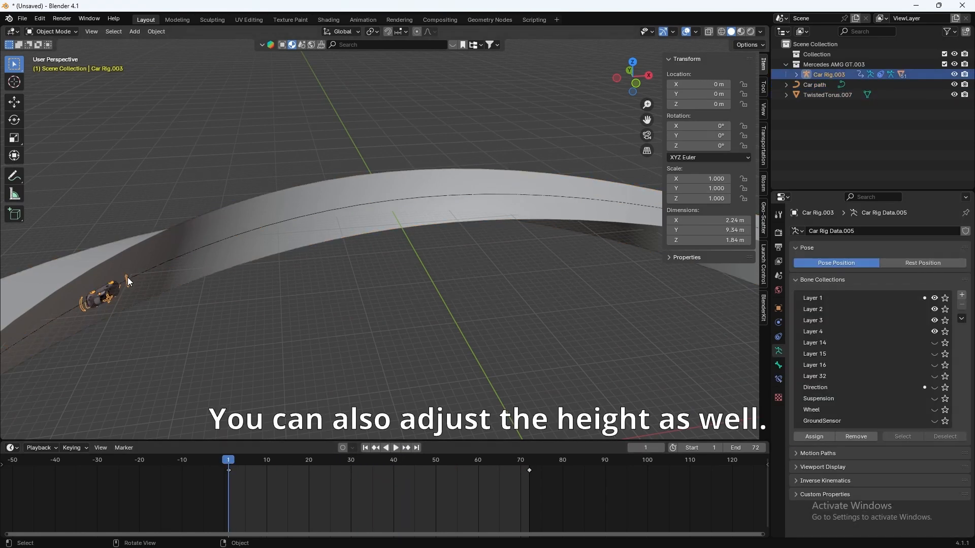
pyautogui.press('KP_Decimal')
pyautogui.moveTo(213, 294); pyautogui.dragTo(358, 267, button='middle')
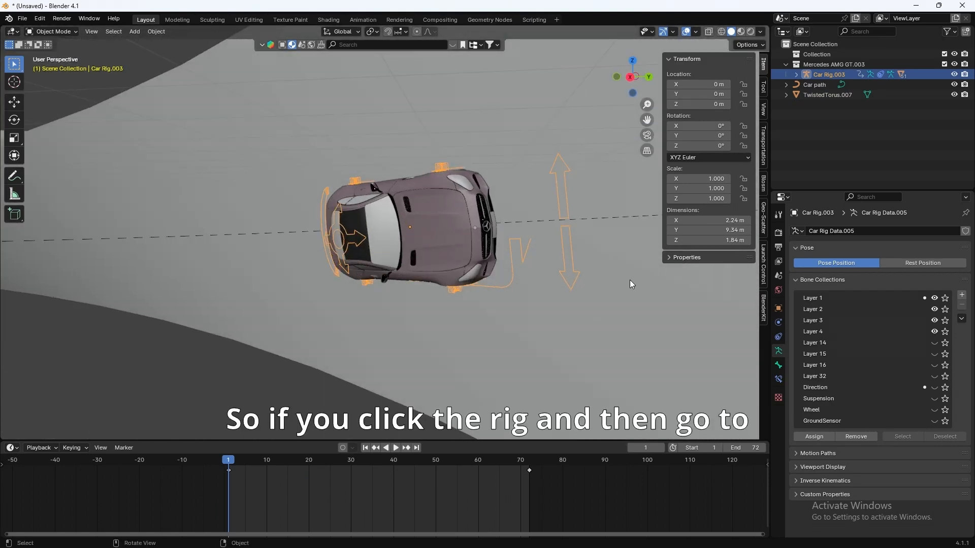
pyautogui.click(778, 308)
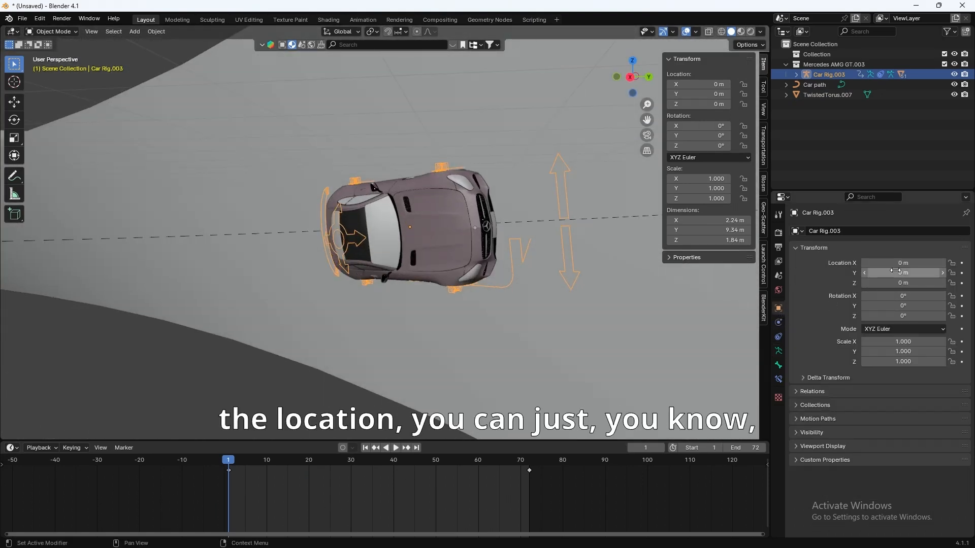
pyautogui.moveTo(876, 278); pyautogui.dragTo(912, 283)
pyautogui.moveTo(497, 253); pyautogui.dragTo(538, 239, button='middle')
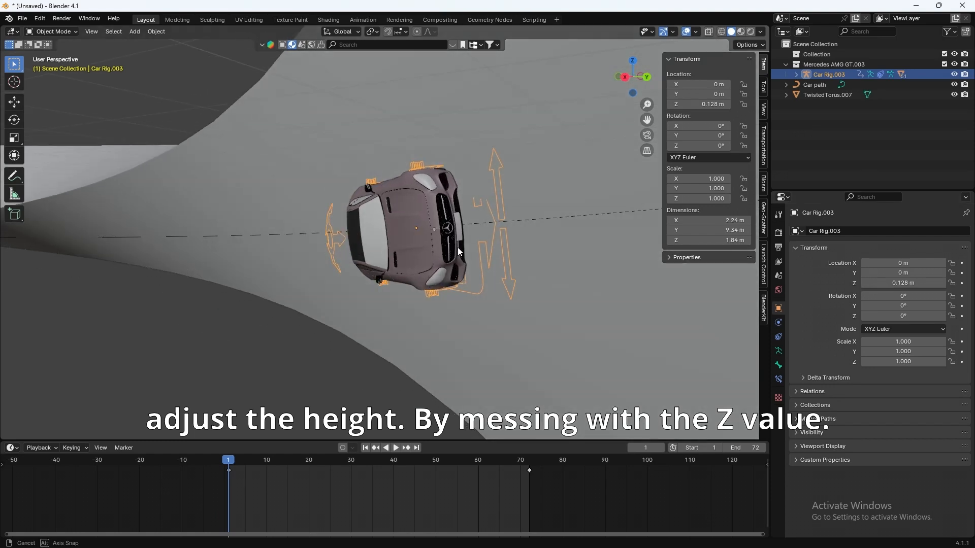
pyautogui.moveTo(900, 283); pyautogui.dragTo(908, 283)
pyautogui.moveTo(546, 290); pyautogui.dragTo(498, 385, button='middle')
# Step: Play the animation to preview the raised car riding along the ring track
pyautogui.press('space')
pyautogui.press('space')
pyautogui.press('space')
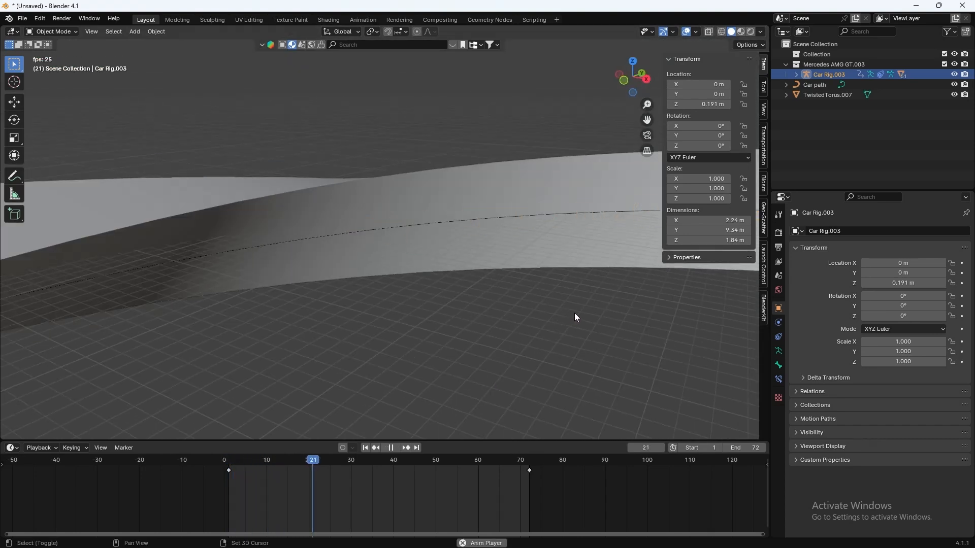
pyautogui.keyDown('shift'); pyautogui.moveTo(574, 312); pyautogui.dragTo(246, 321, button='middle'); pyautogui.keyUp('shift')
pyautogui.scroll(-5, 254, 317)
pyautogui.press('space')
pyautogui.scroll(-6, 403, 312)
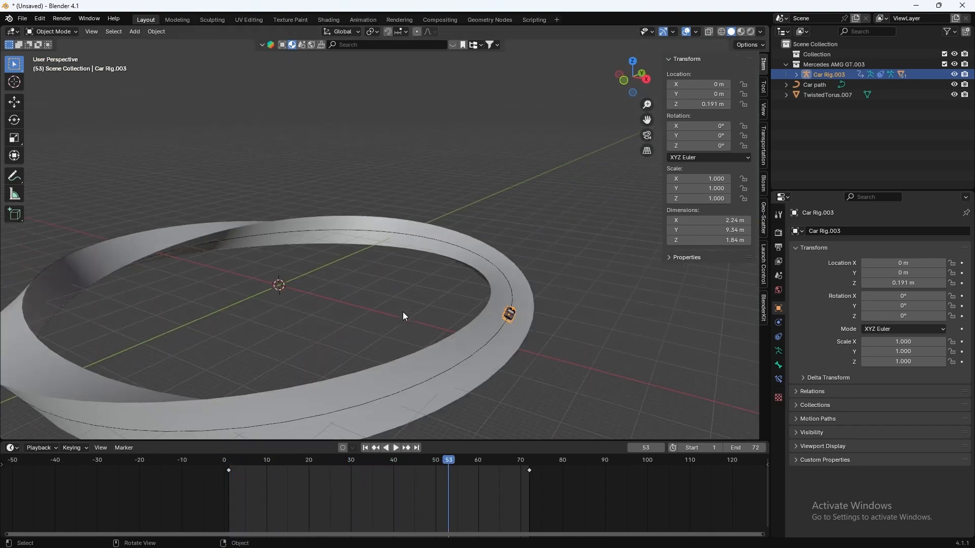
pyautogui.scroll(4, 404, 315)
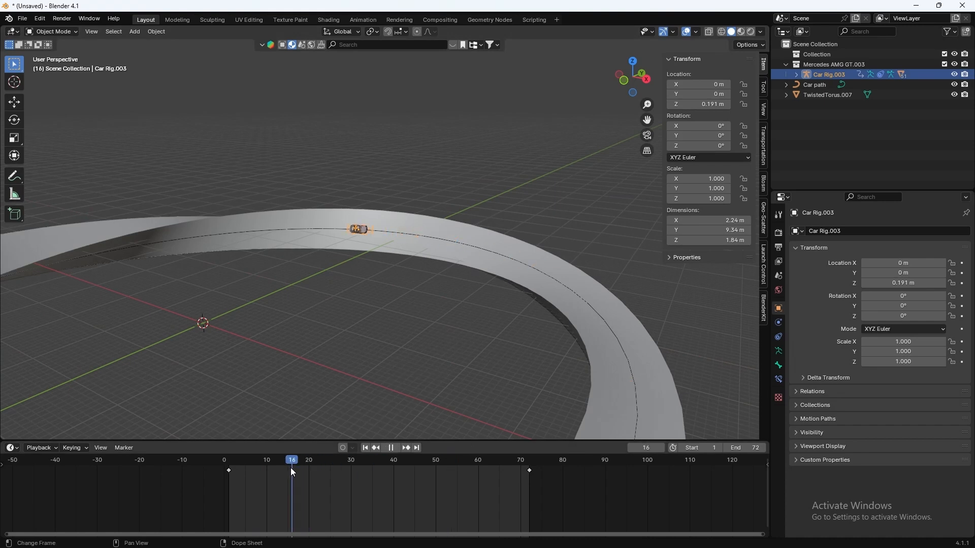
pyautogui.scroll(-5, 317, 325)
pyautogui.keyDown('shift'); pyautogui.moveTo(318, 325); pyautogui.dragTo(419, 322, button='middle'); pyautogui.keyUp('shift')
pyautogui.scroll(2, 419, 323)
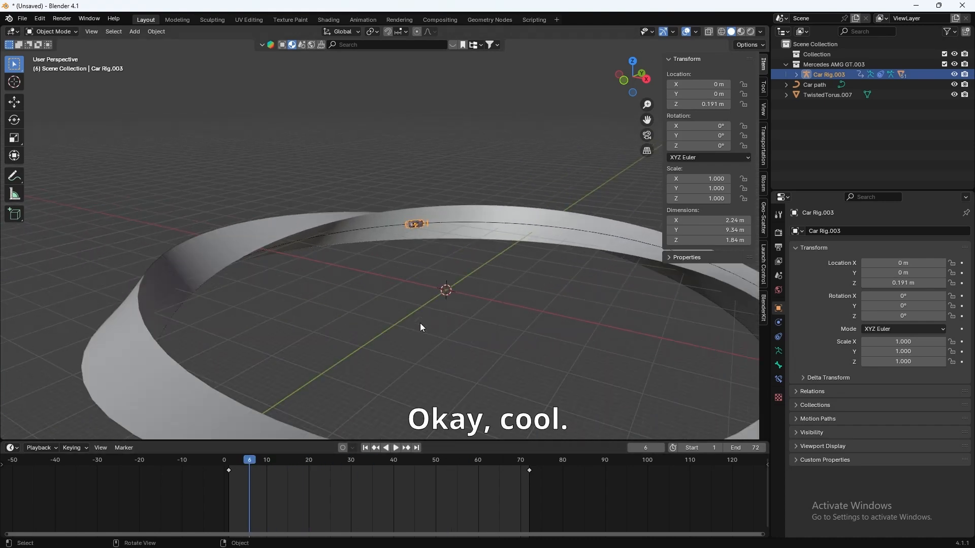
pyautogui.scroll(-4, 416, 340)
pyautogui.scroll(2, 483, 278)
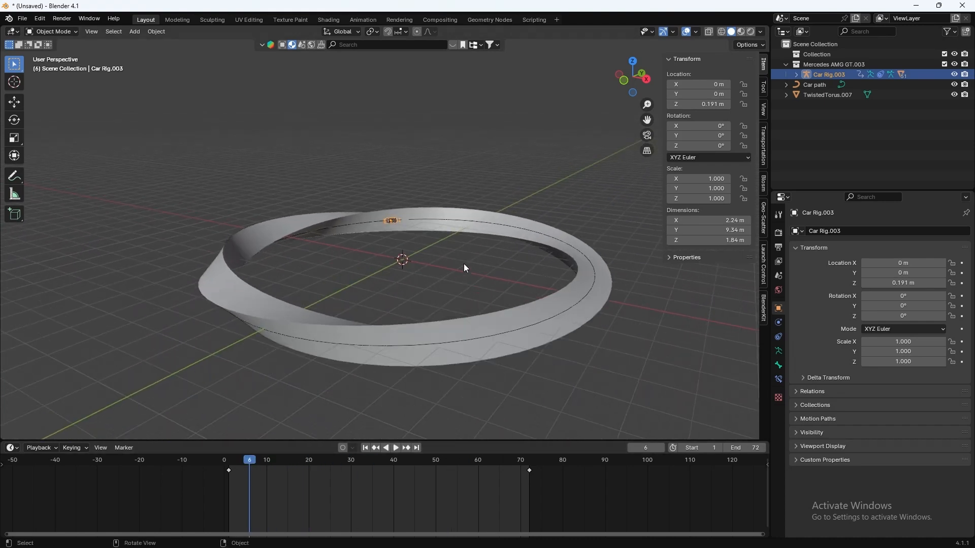
pyautogui.scroll(1, 464, 263)
pyautogui.scroll(2, 461, 265)
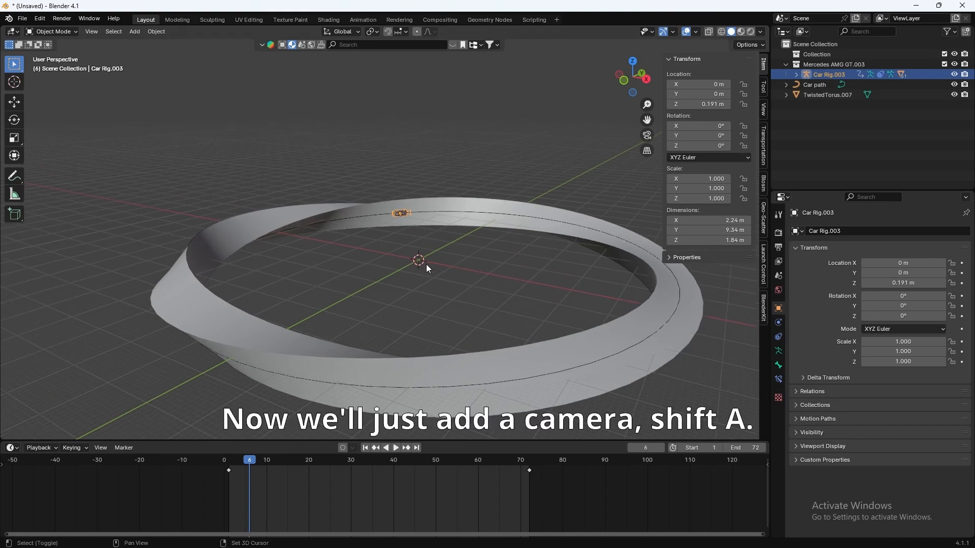
# Step: Add a Camera object at the scene origin, undoing an accidentally added Speaker
pyautogui.hotkey('shift', 'a')
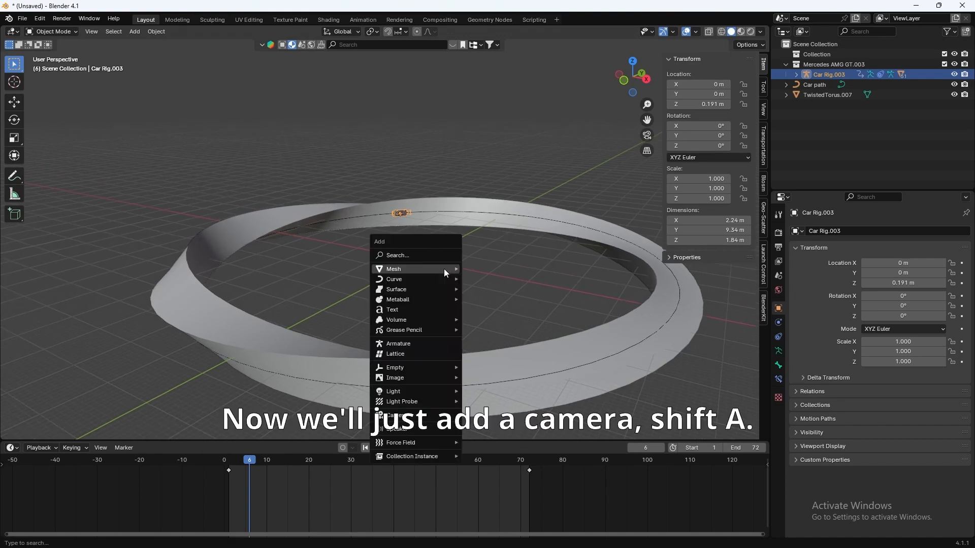
pyautogui.click(408, 419)
pyautogui.hotkey('ctrl', 'z')
pyautogui.hotkey('shift', 'a')
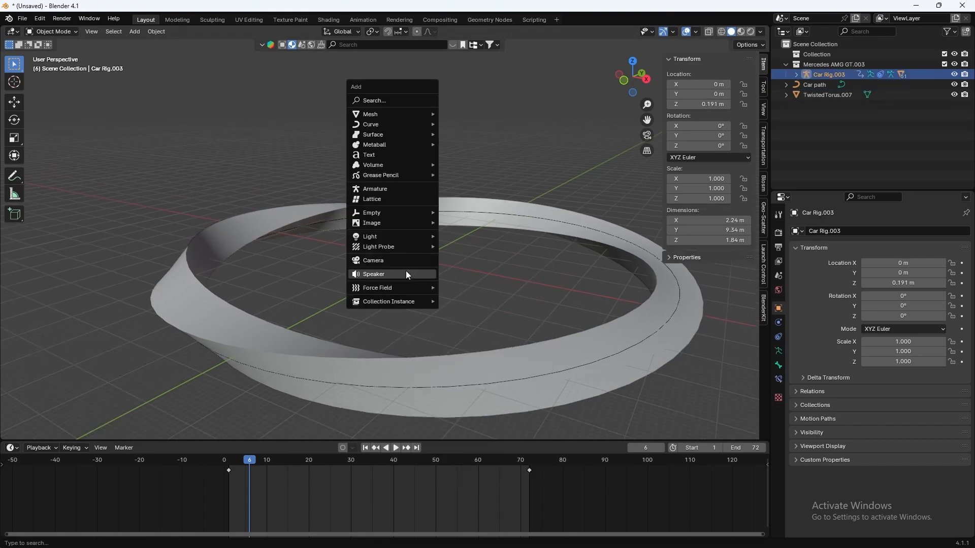
pyautogui.click(397, 260)
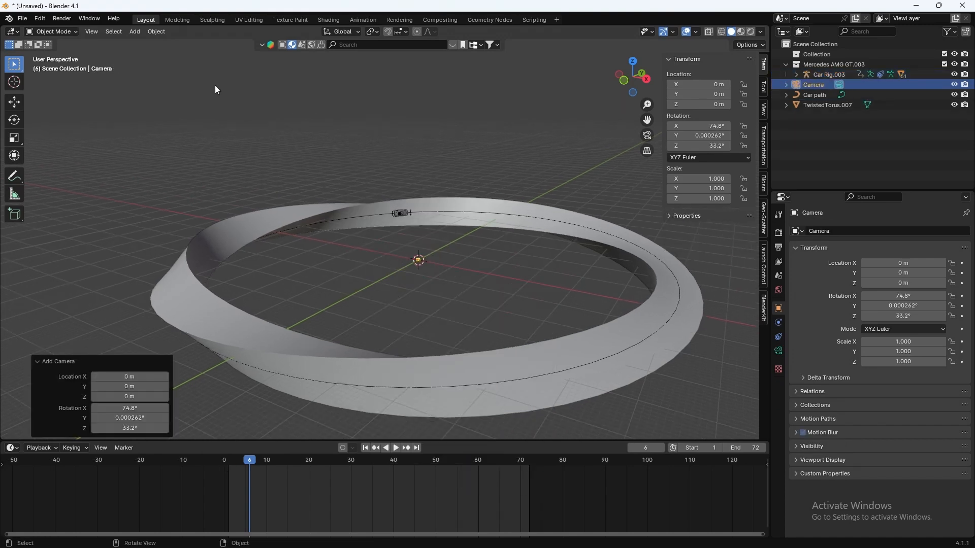
pyautogui.click(89, 33)
pyautogui.moveTo(168, 152)
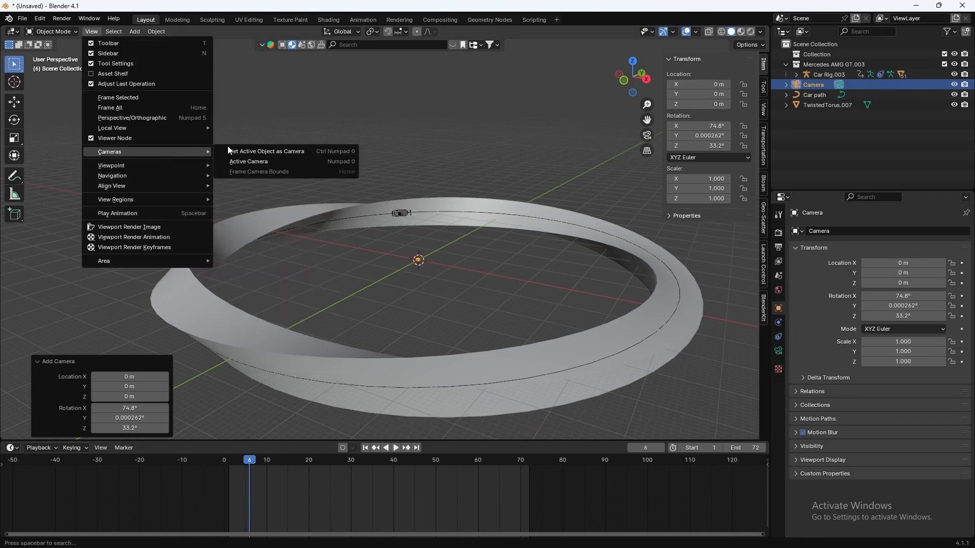
# Step: Make it the active camera and fly it near the car, around X -19.3 m, Y 50.9 m
pyautogui.click(256, 162)
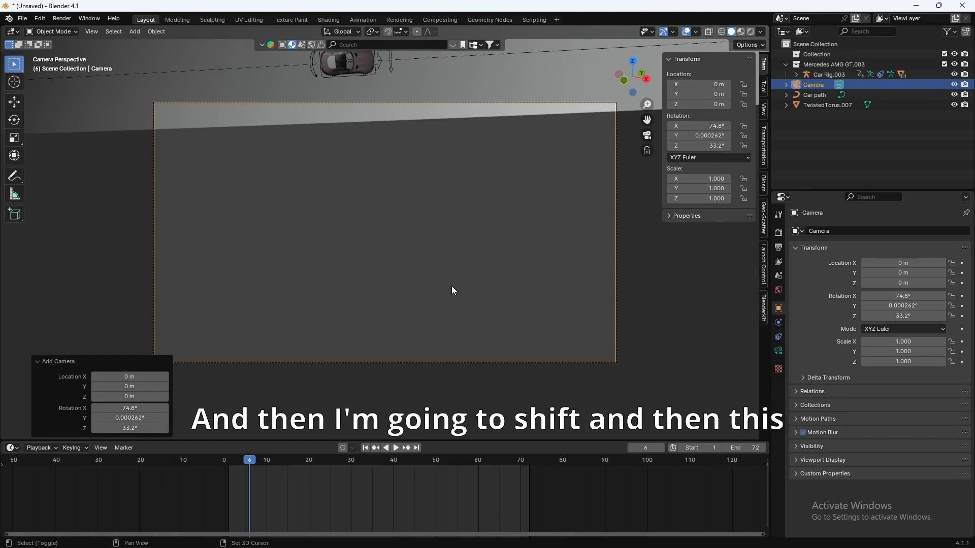
pyautogui.hotkey('shift', '`')
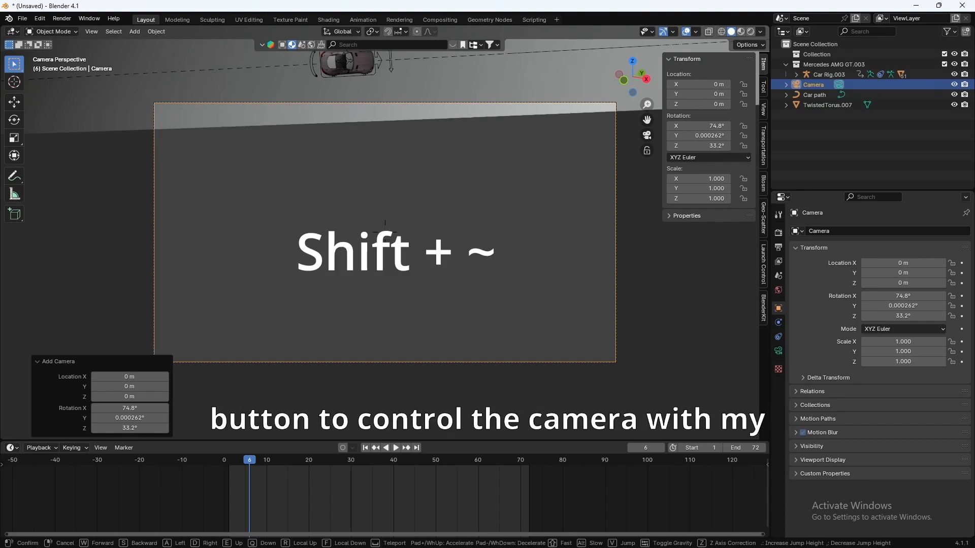
pyautogui.press('d')
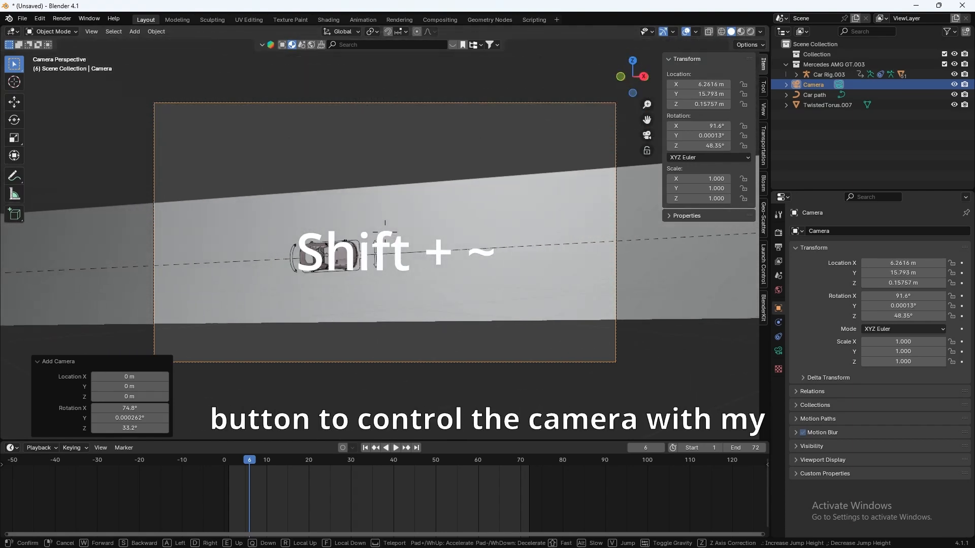
pyautogui.press('w')
pyautogui.press('d')
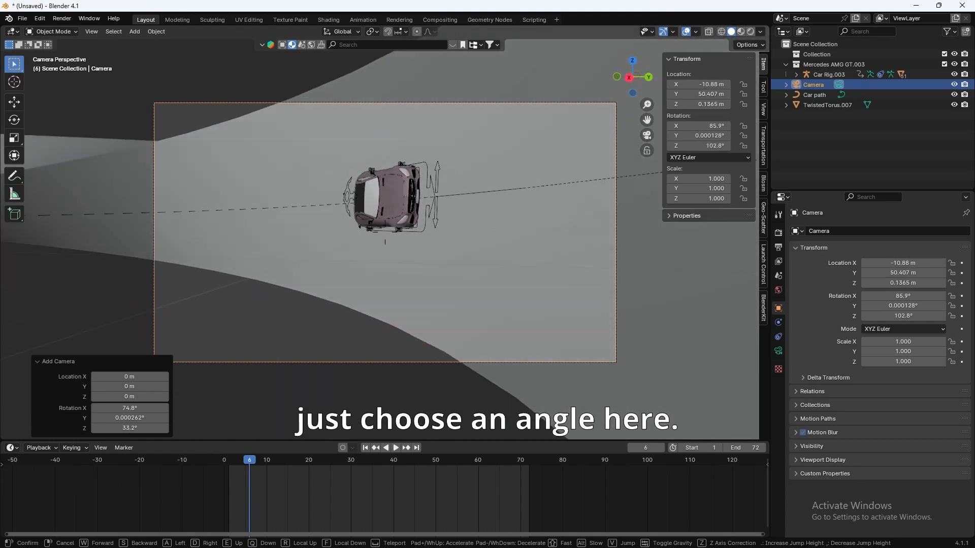
pyautogui.press('w')
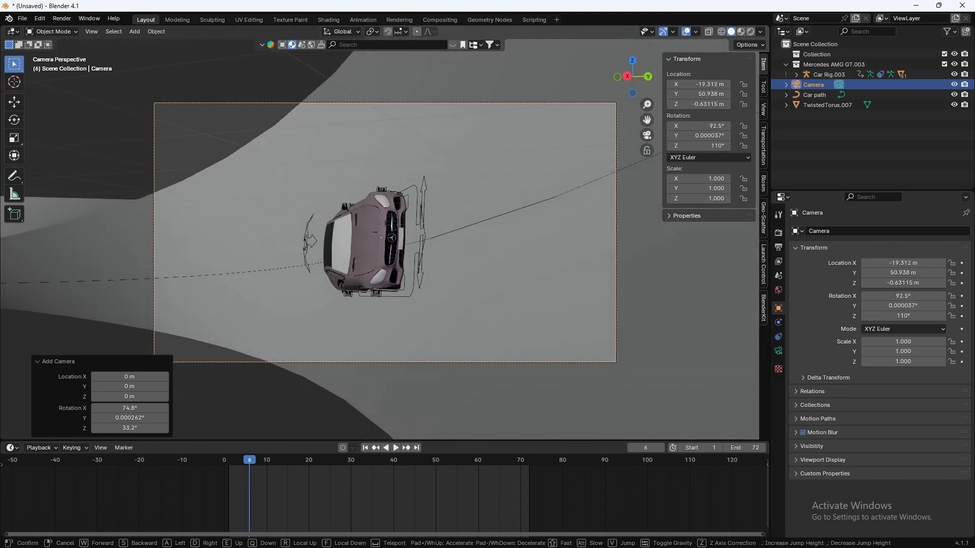
pyautogui.click(449, 285)
pyautogui.moveTo(449, 284); pyautogui.dragTo(447, 312, button='middle')
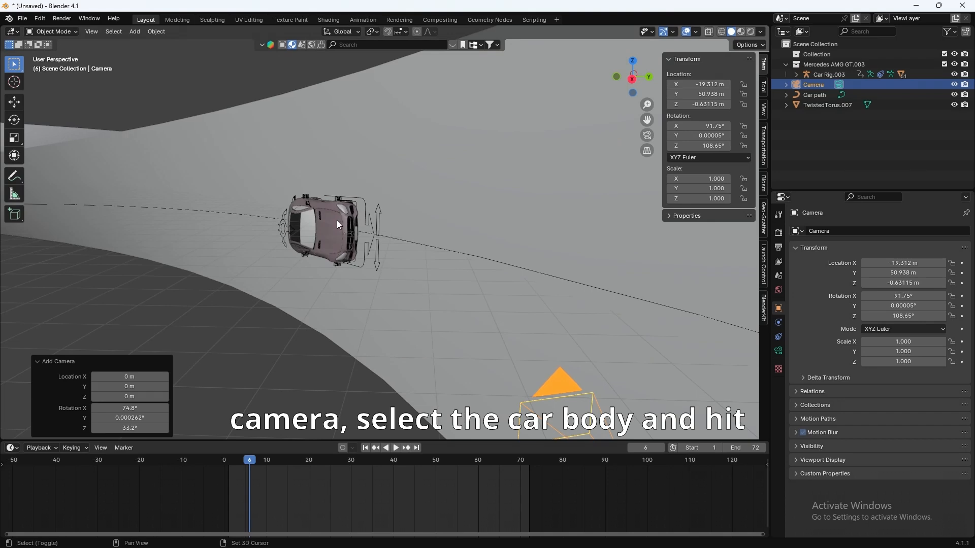
# Step: Parent the camera to the car body with Keep Transform and play to check it follows
pyautogui.click(336, 229)
pyautogui.hotkey('ctrl', 'p')
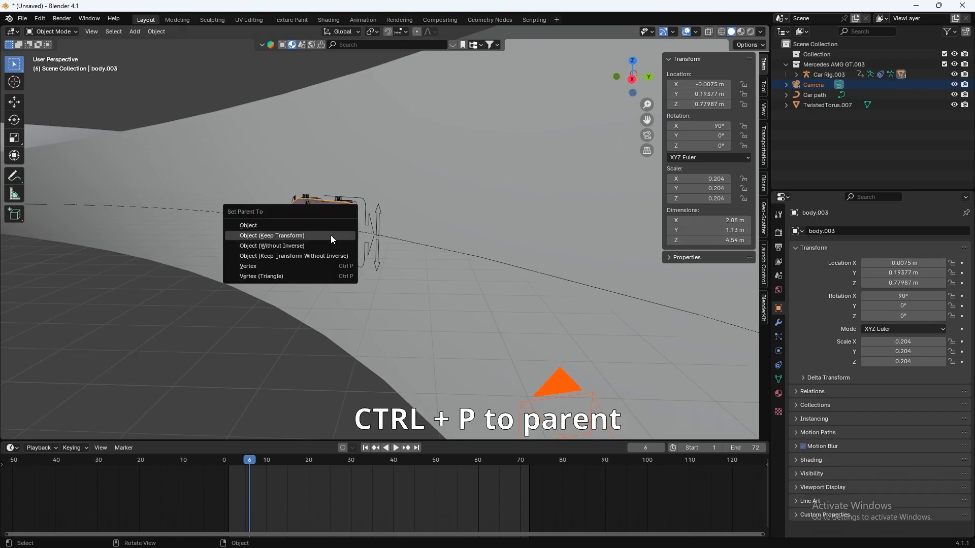
pyautogui.click(331, 235)
pyautogui.press('KP_0')
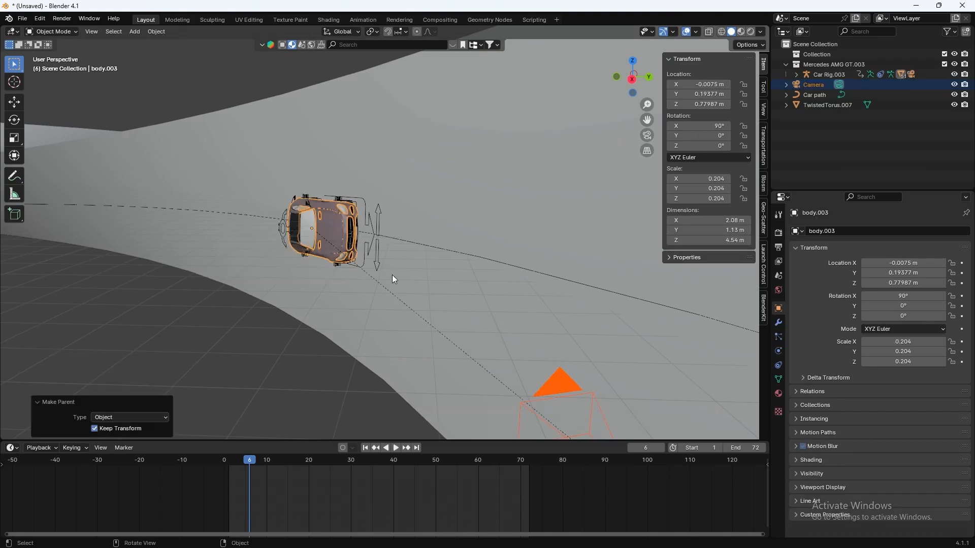
pyautogui.press('space')
pyautogui.press('space')
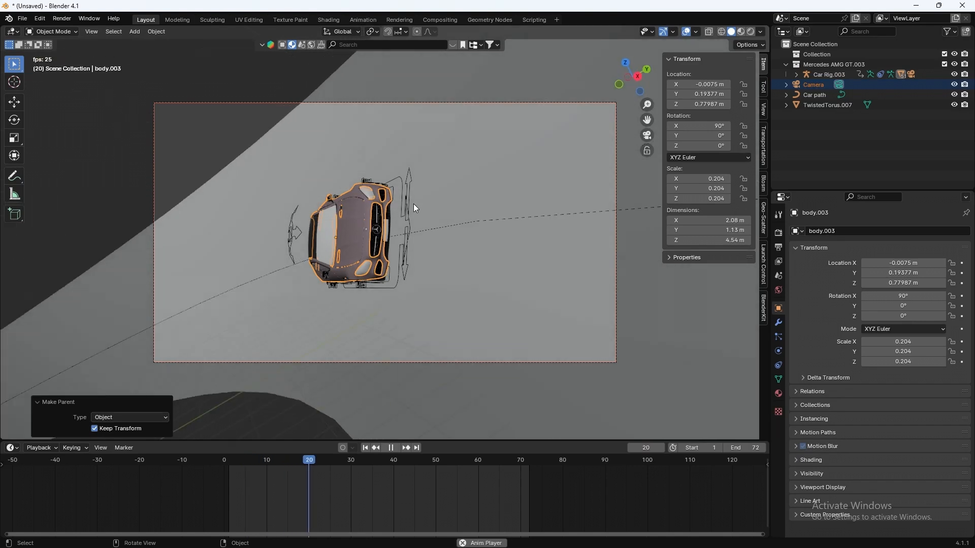
# Step: Fly the camera lower and closer to frame the car's front from a low angle
pyautogui.click(419, 103)
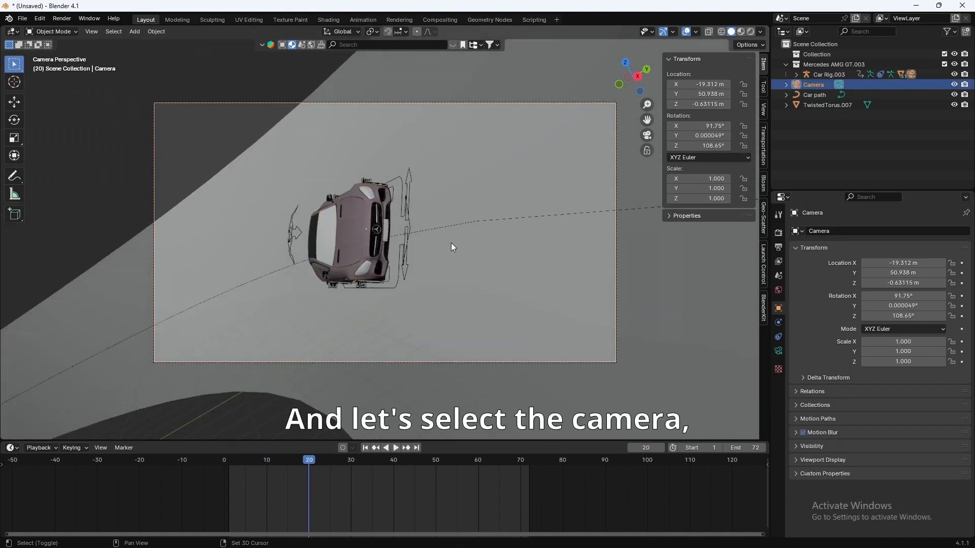
pyautogui.hotkey('shift', '`')
pyautogui.press('a')
pyautogui.press('w')
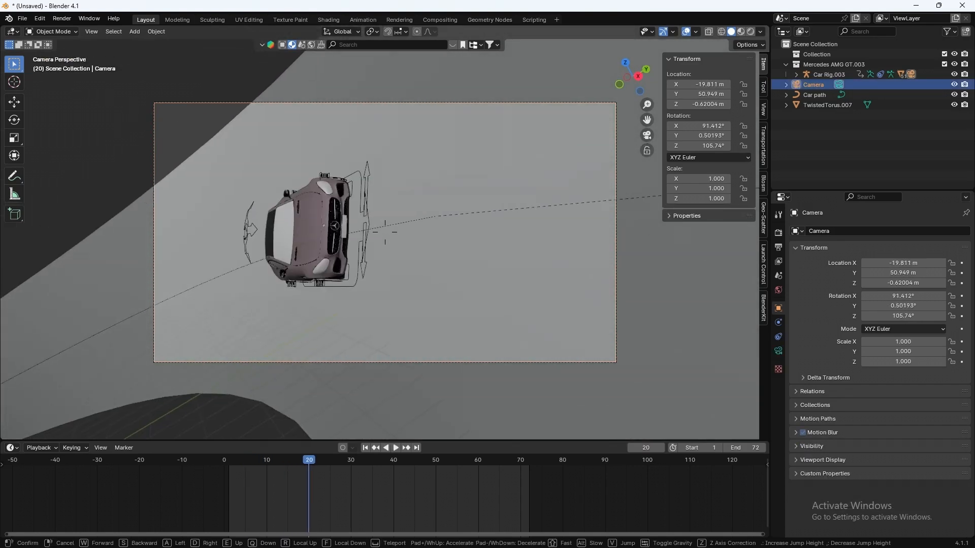
pyautogui.press('s')
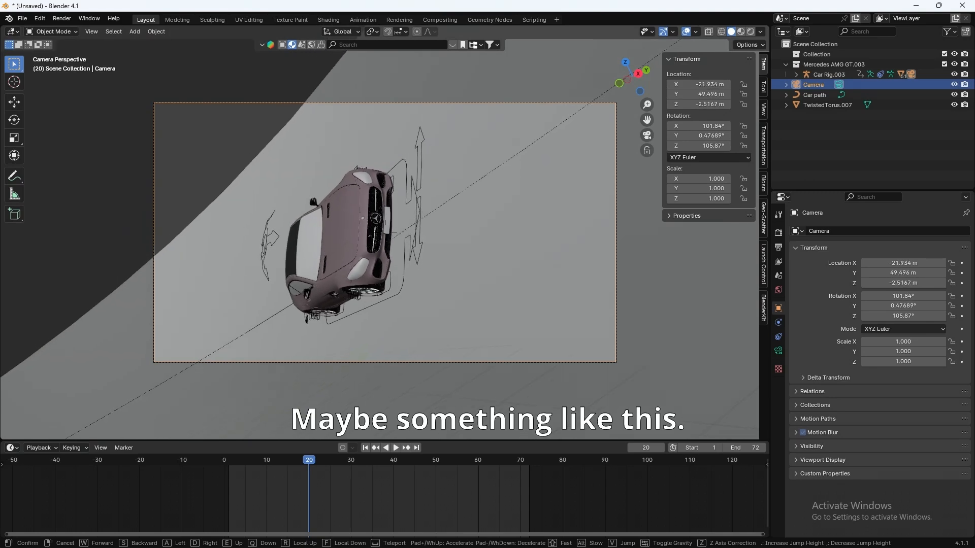
pyautogui.click(455, 249)
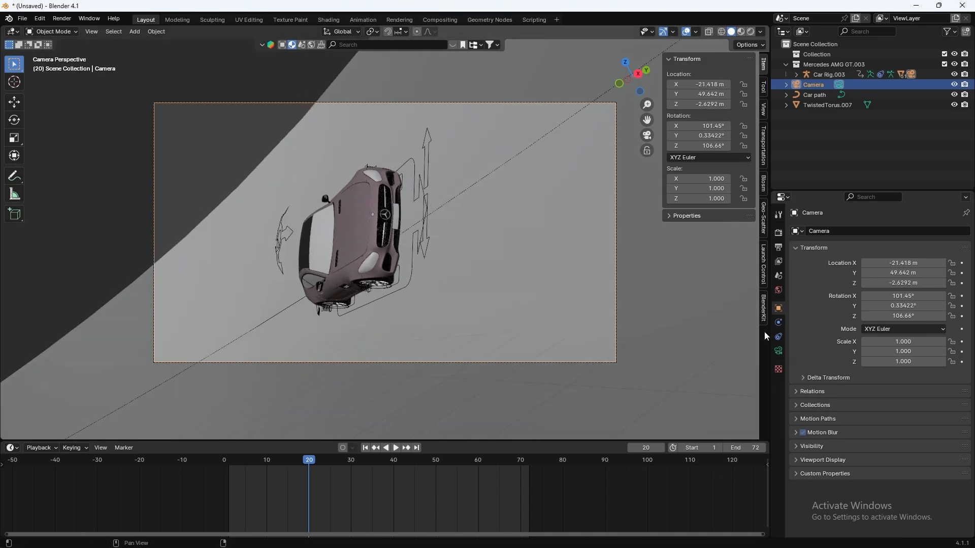
pyautogui.click(779, 351)
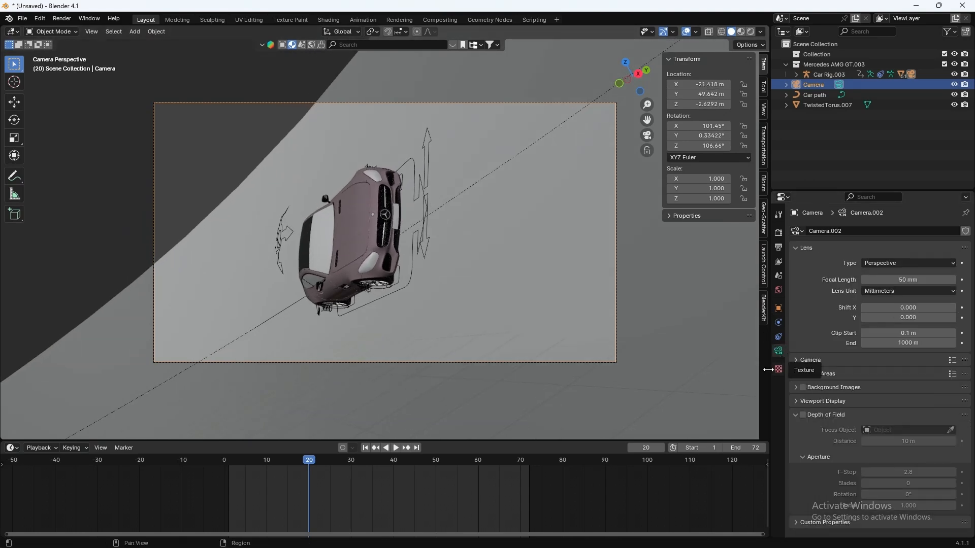
# Step: Set the camera's focal length to 35 mm and move it forward toward the car
pyautogui.click(904, 279)
pyautogui.write('35')
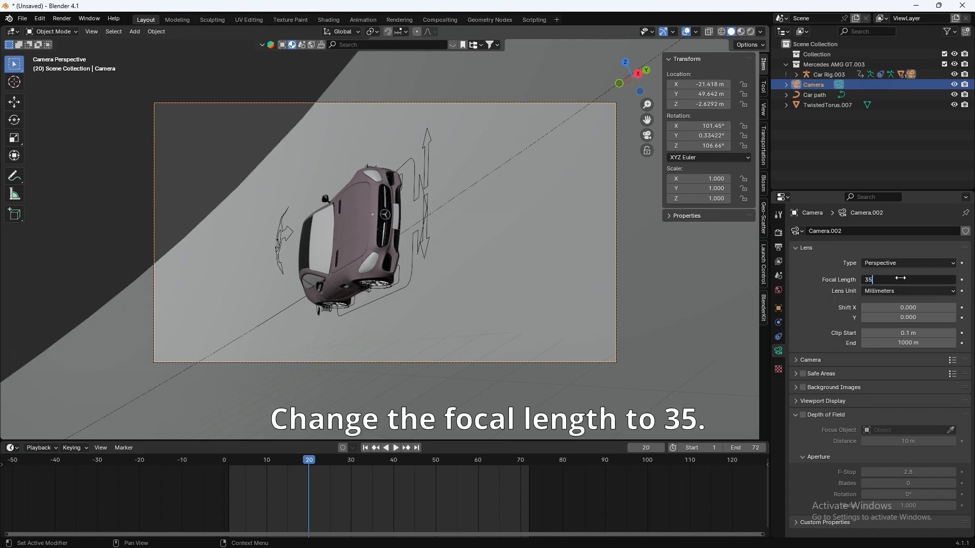
pyautogui.press('Return')
pyautogui.hotkey('shift', '`')
pyautogui.press('w')
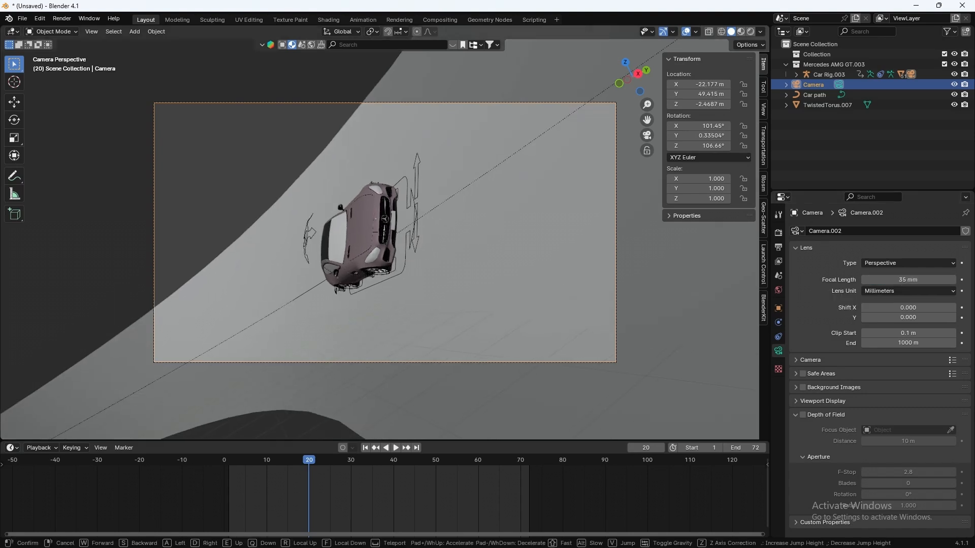
pyautogui.press('Return')
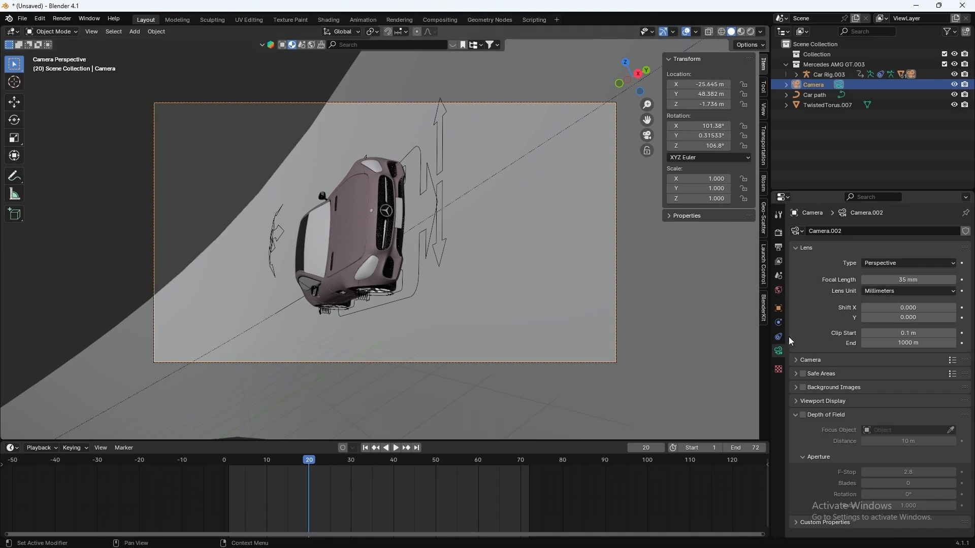
# Step: Reframe the camera to look down on the car from its front-left, then preview the animation
pyautogui.click(779, 309)
pyautogui.moveTo(903, 296); pyautogui.dragTo(879, 307)
pyautogui.hotkey('ctrl', 'z')
pyautogui.hotkey('shift', '`')
pyautogui.press('a')
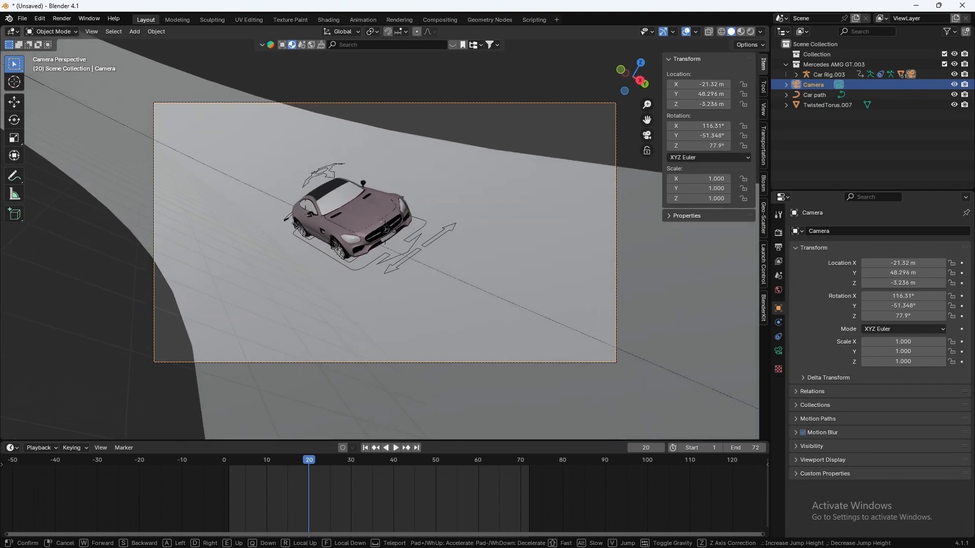
pyautogui.press('w')
pyautogui.press('s')
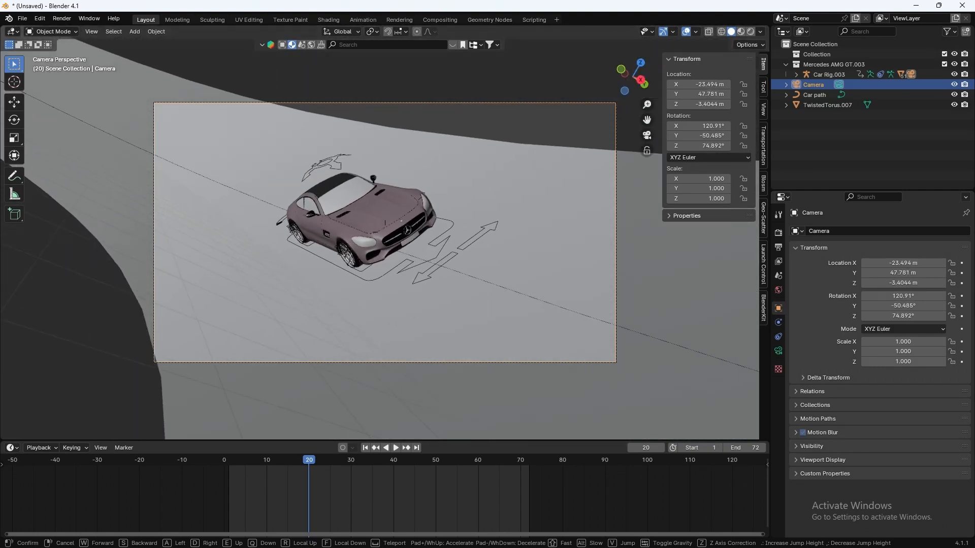
pyautogui.click(464, 294)
pyautogui.press('space')
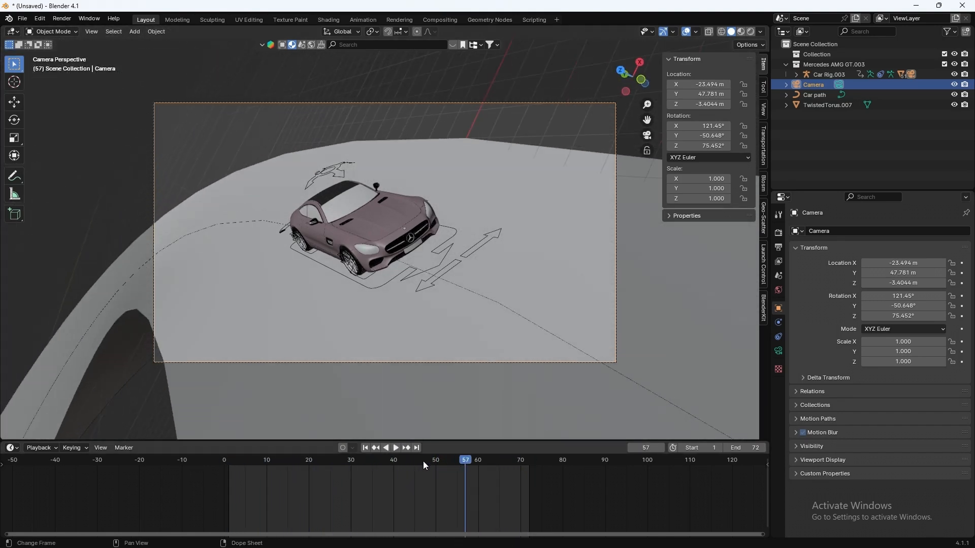
# Step: Stop playback at frame 1, leave camera view, and frame the selected car rig around its front wheel
pyautogui.moveTo(234, 464); pyautogui.dragTo(230, 464)
pyautogui.press('space')
pyautogui.moveTo(350, 297); pyautogui.dragTo(361, 272, button='middle')
pyautogui.scroll(-5, 378, 249)
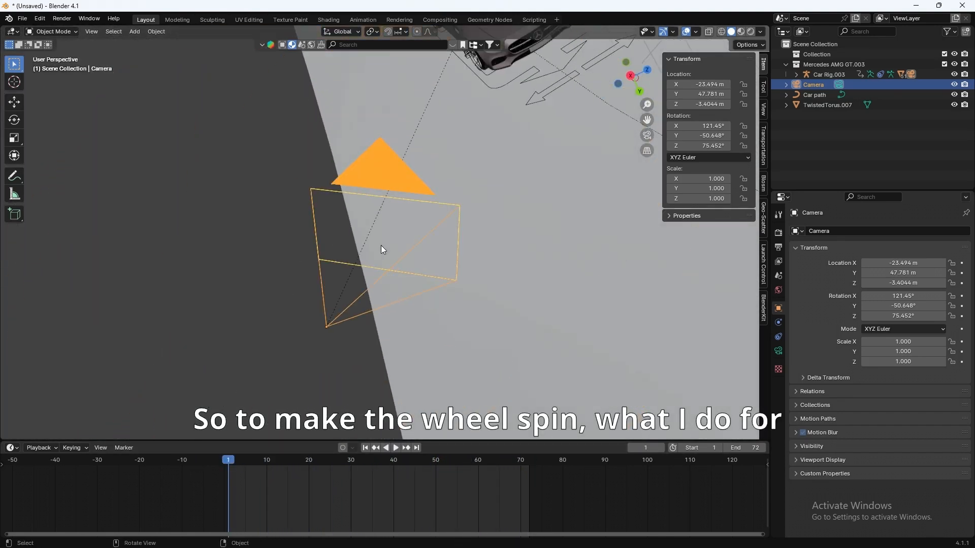
pyautogui.moveTo(398, 232); pyautogui.dragTo(355, 224, button='middle')
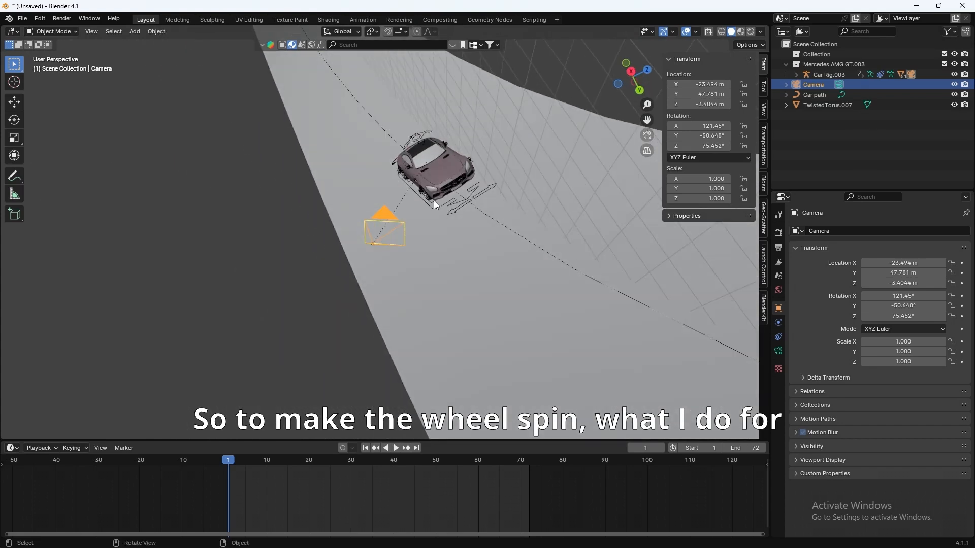
pyautogui.click(429, 204)
pyautogui.press('KP_Decimal')
pyautogui.moveTo(425, 199); pyautogui.dragTo(403, 284, button='middle')
pyautogui.scroll(4, 412, 297)
pyautogui.scroll(2, 403, 284)
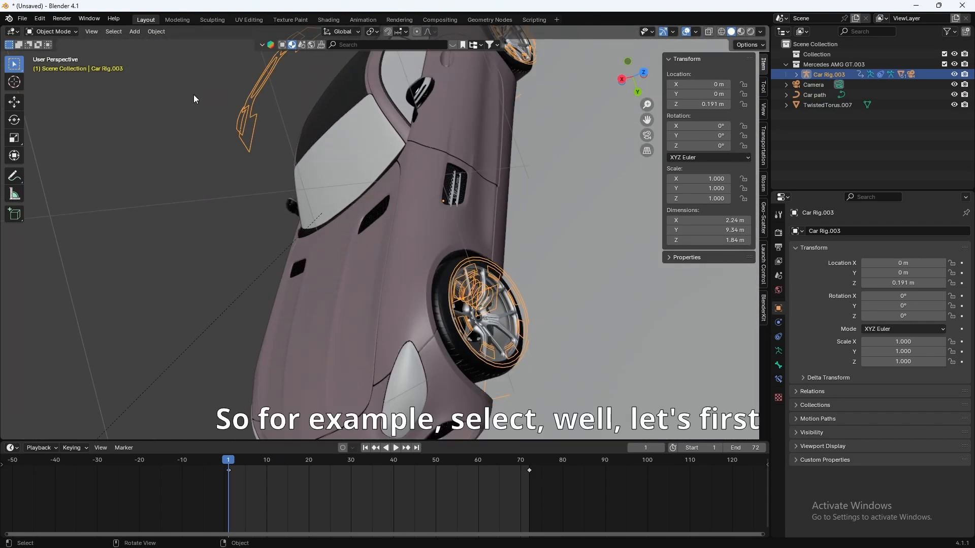
# Step: Switch the rig to Pose Mode and select the front-left wheel bone Wheel.Ft.L
pyautogui.click(56, 31)
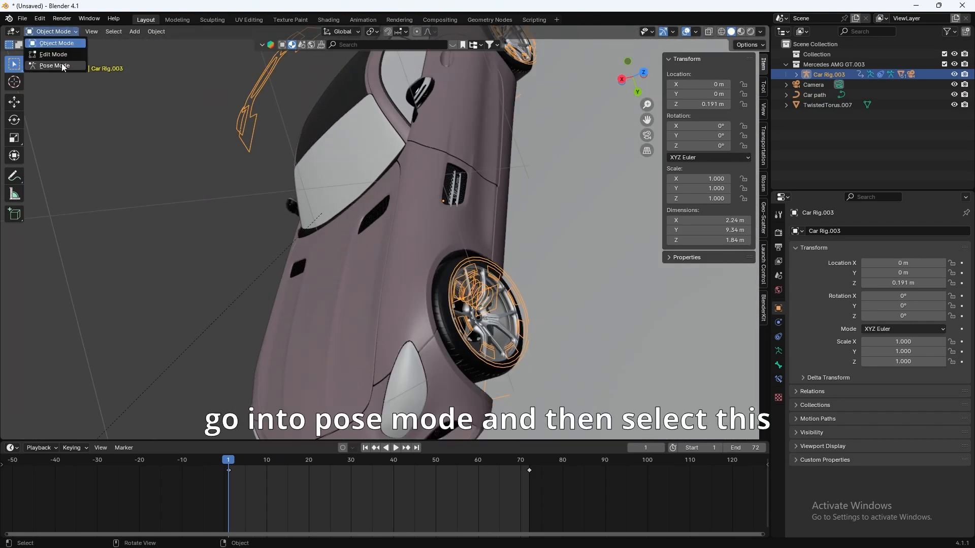
pyautogui.click(55, 66)
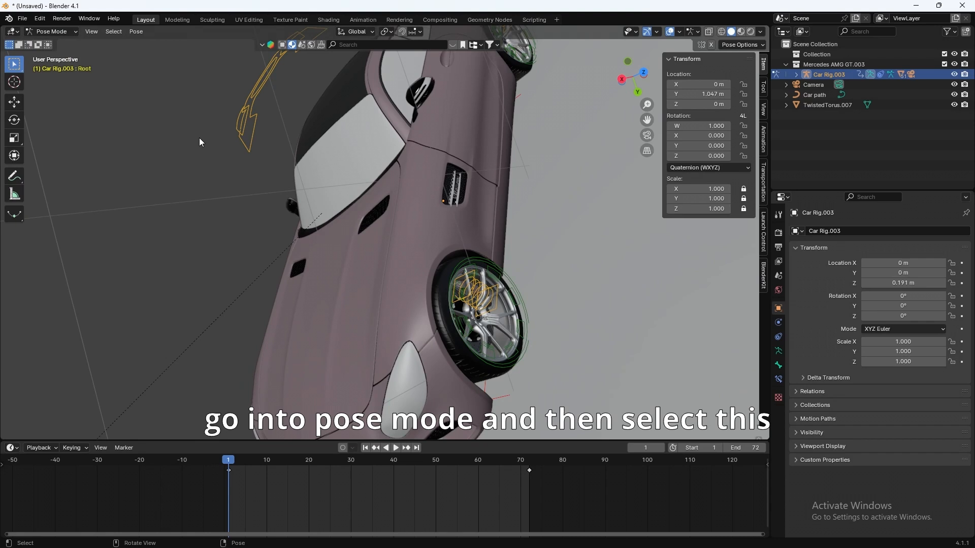
pyautogui.keyDown('shift'); pyautogui.moveTo(408, 317); pyautogui.dragTo(375, 316, button='middle'); pyautogui.keyUp('shift')
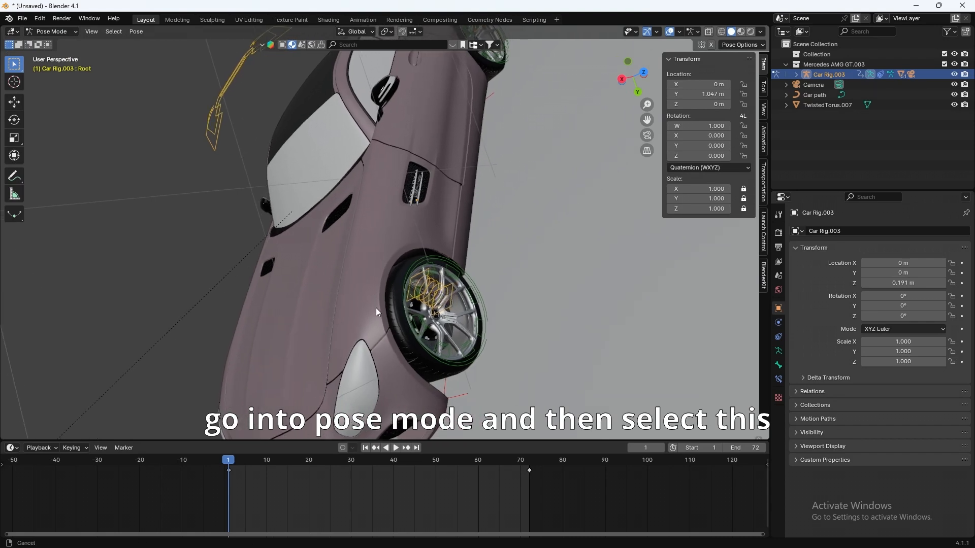
pyautogui.click(448, 364)
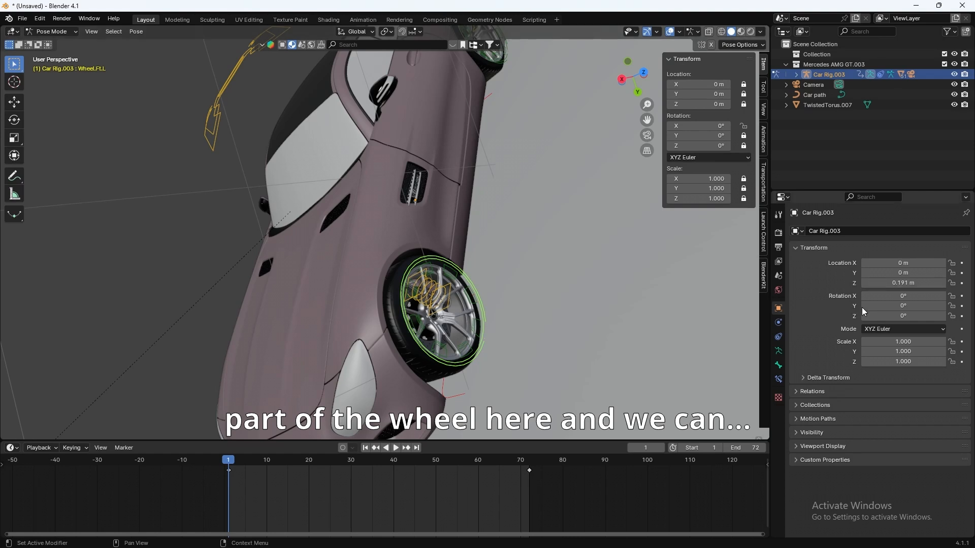
pyautogui.moveTo(890, 297)
pyautogui.mouseDown()
pyautogui.moveTo(907, 297)
pyautogui.moveTo(892, 298)
pyautogui.mouseUp()
pyautogui.hotkey('ctrl', 'z')
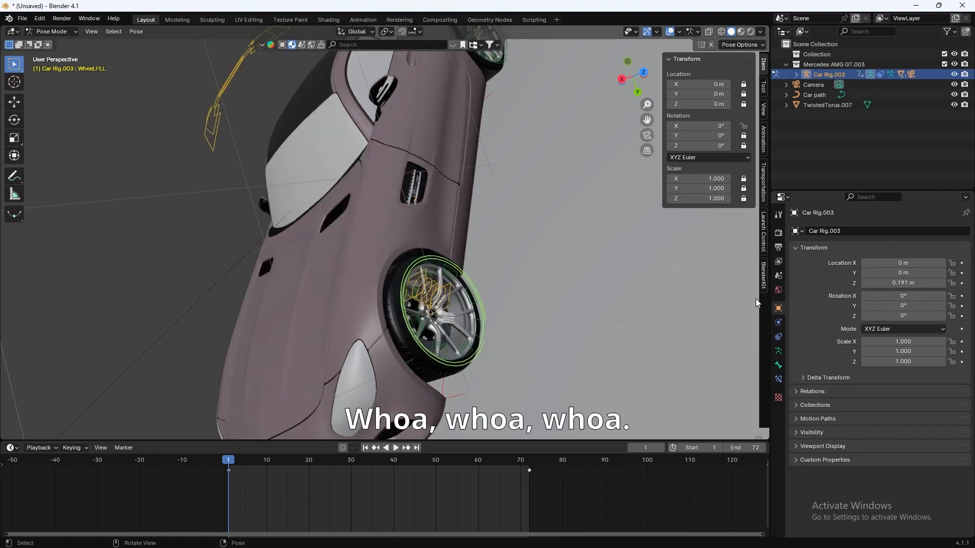
# Step: Keyframe Wheel.Ft.L's Rotation X at 0° on frame 1 and 30000° on frame 72
pyautogui.click(779, 366)
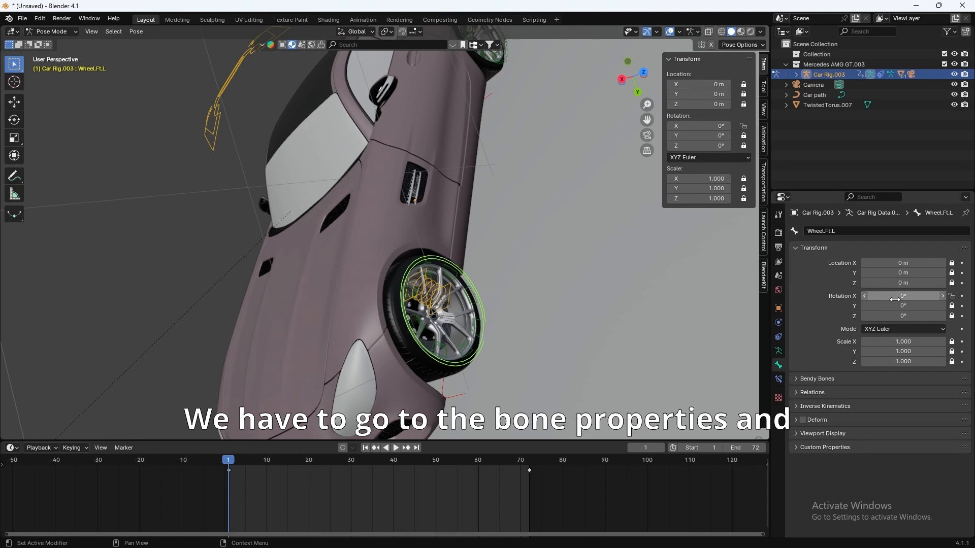
pyautogui.moveTo(903, 296); pyautogui.dragTo(954, 297)
pyautogui.hotkey('ctrl', 'z')
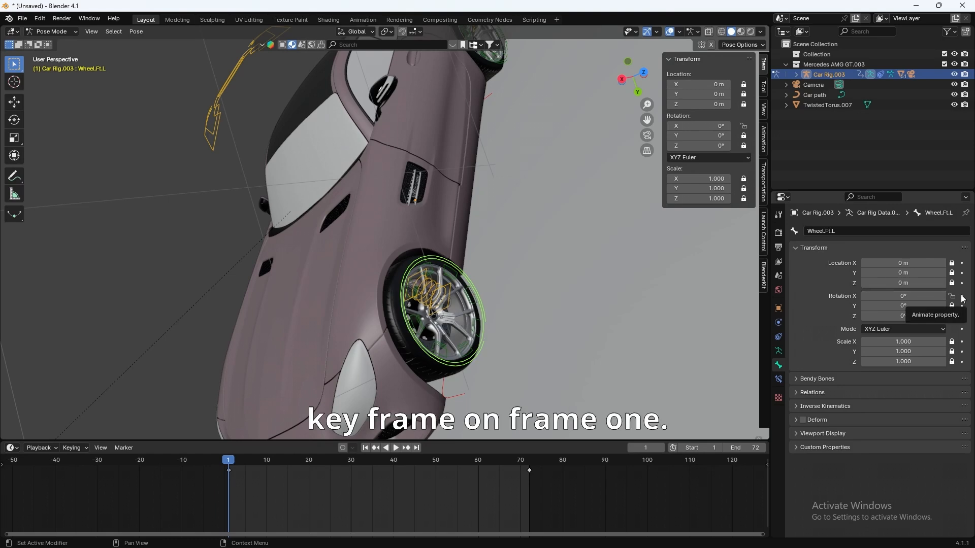
pyautogui.click(962, 297)
pyautogui.click(528, 462)
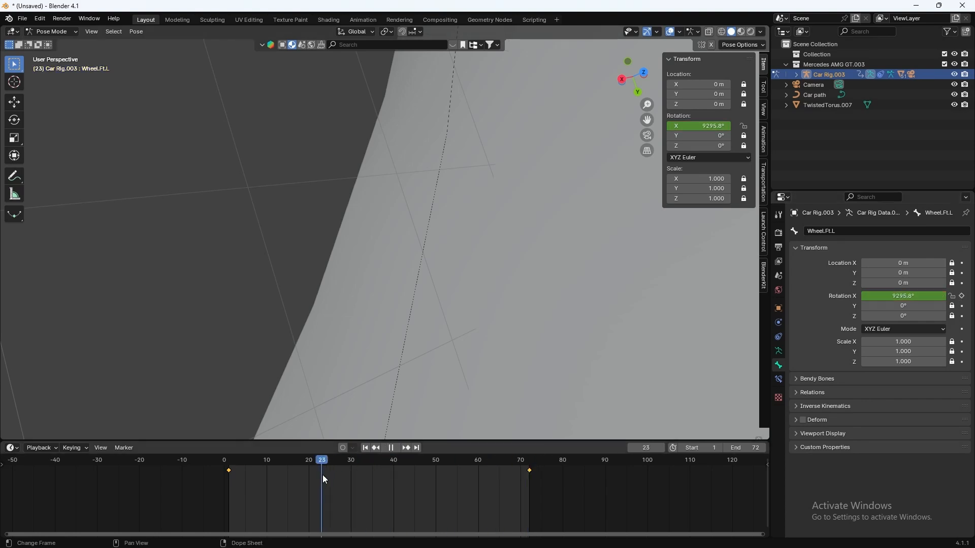
pyautogui.moveTo(322, 475); pyautogui.dragTo(230, 472)
pyautogui.scroll(-2, 365, 330)
# Step: Key the back-left wheel bone's Rotation X at 0° on frame 1 and 30000° on frame 72
pyautogui.keyDown('shift'); pyautogui.moveTo(411, 116); pyautogui.dragTo(427, 344, button='middle'); pyautogui.keyUp('shift')
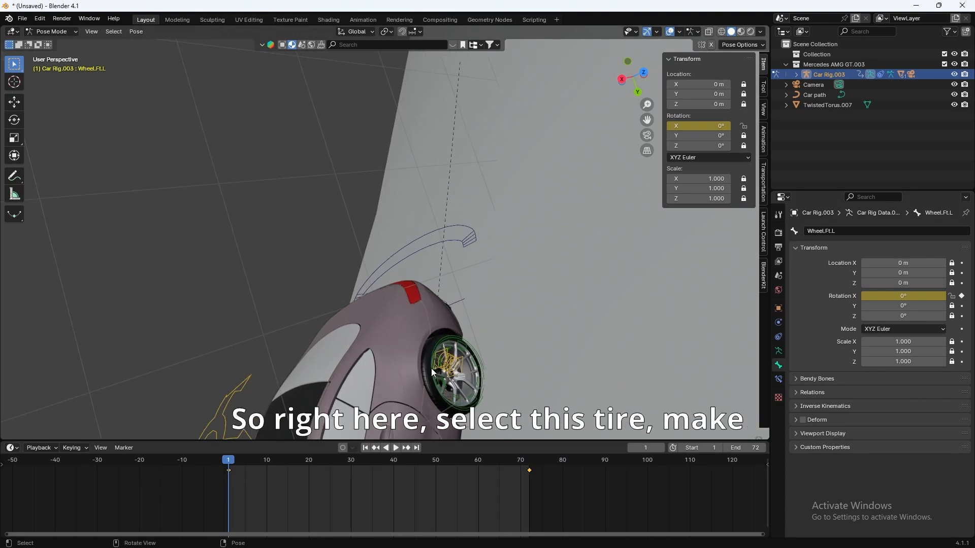
pyautogui.click(431, 368)
pyautogui.keyDown('shift'); pyautogui.scroll(-2, 440, 390); pyautogui.keyUp('shift')
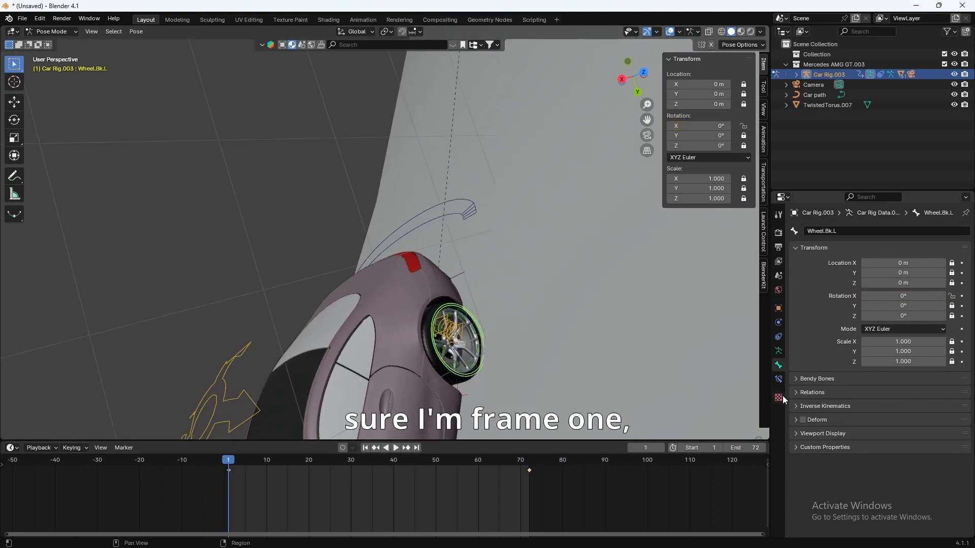
pyautogui.click(962, 296)
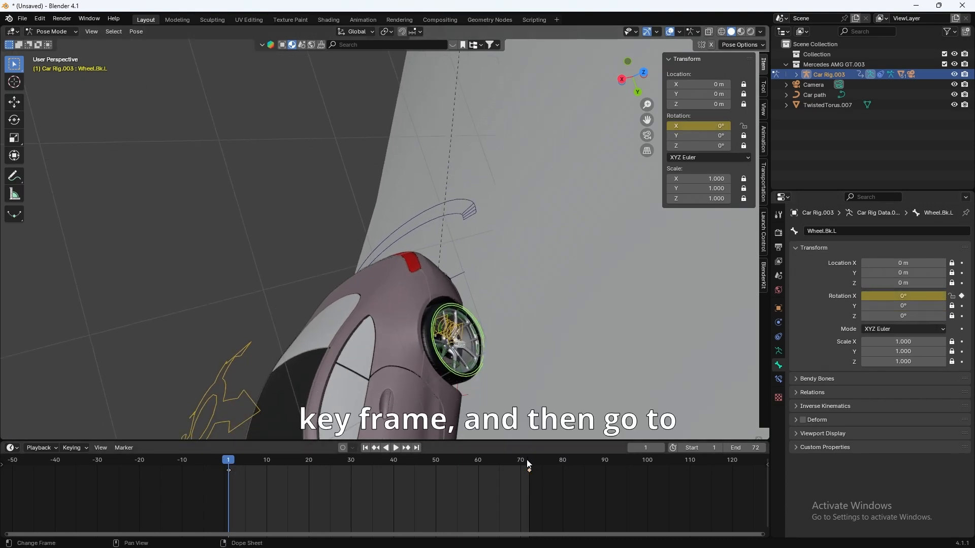
pyautogui.click(527, 460)
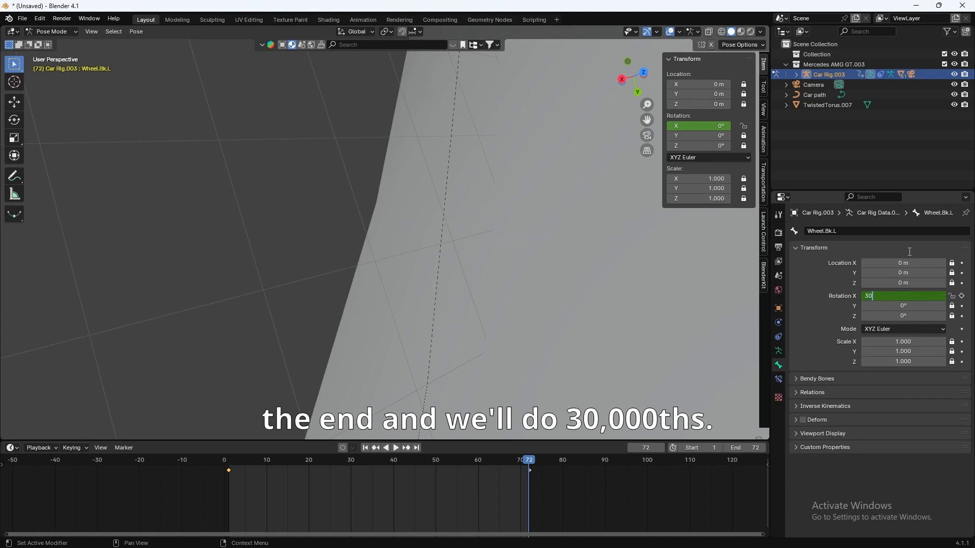
pyautogui.write('30000')
pyautogui.press('Return')
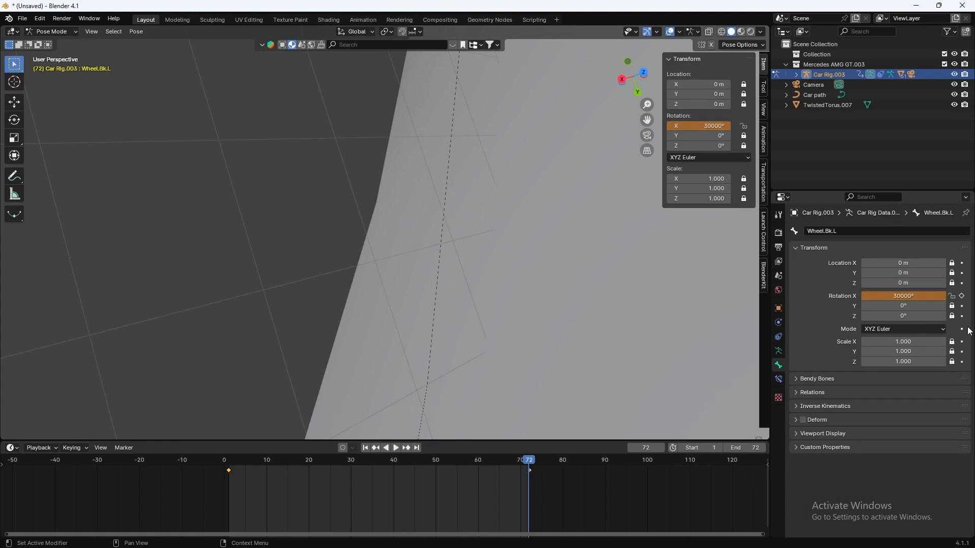
pyautogui.click(961, 296)
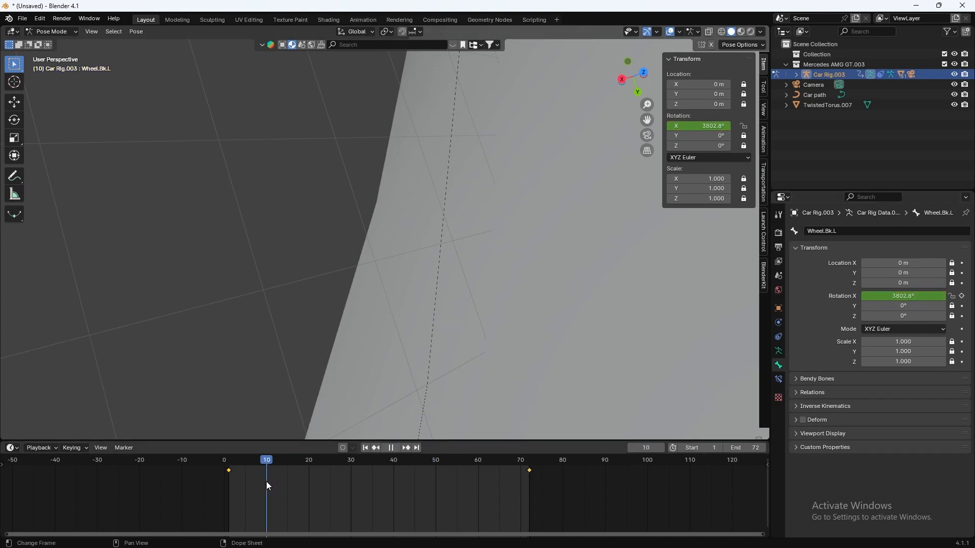
# Step: Return to frame 1 and orbit to the car's other side, centring on its front wheel
pyautogui.moveTo(266, 481); pyautogui.dragTo(225, 482)
pyautogui.moveTo(304, 395); pyautogui.dragTo(404, 343, button='middle')
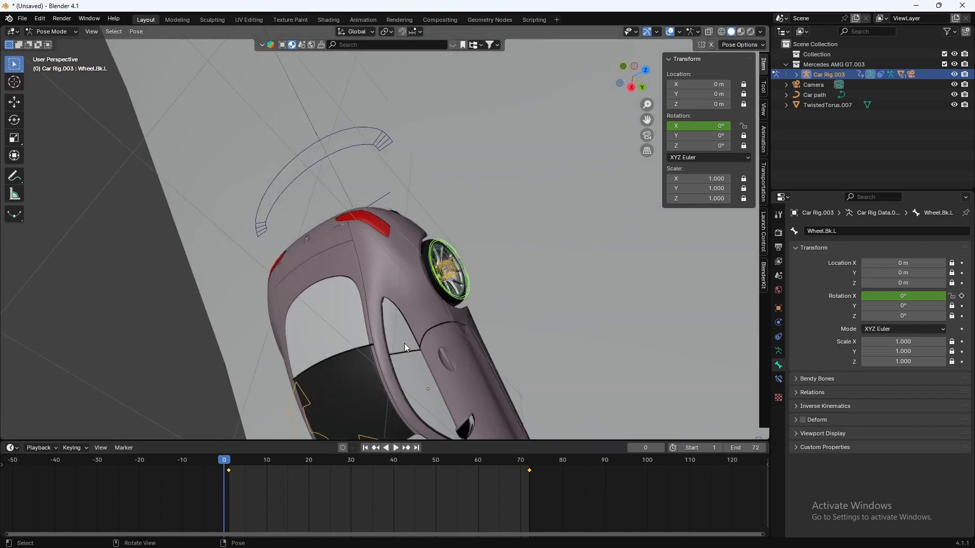
pyautogui.scroll(-5, 404, 343)
pyautogui.moveTo(477, 317); pyautogui.dragTo(533, 246, button='middle')
pyautogui.scroll(9, 512, 284)
pyautogui.keyDown('shift'); pyautogui.moveTo(505, 295); pyautogui.dragTo(506, 206, button='middle'); pyautogui.keyUp('shift')
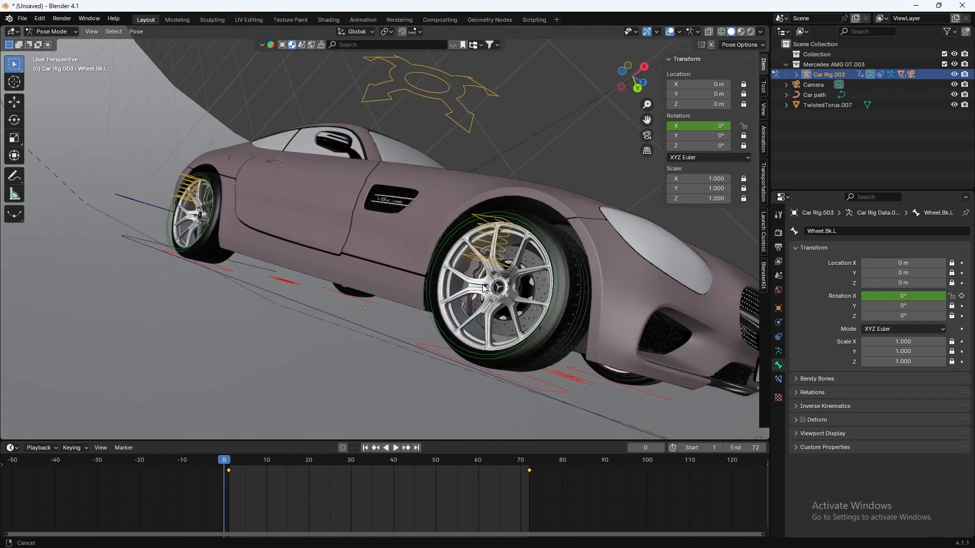
# Step: Key the front-right wheel bone's Rotation X from 0° at frame 1 to 30000° at frame 72
pyautogui.click(559, 291)
pyautogui.press('Right')
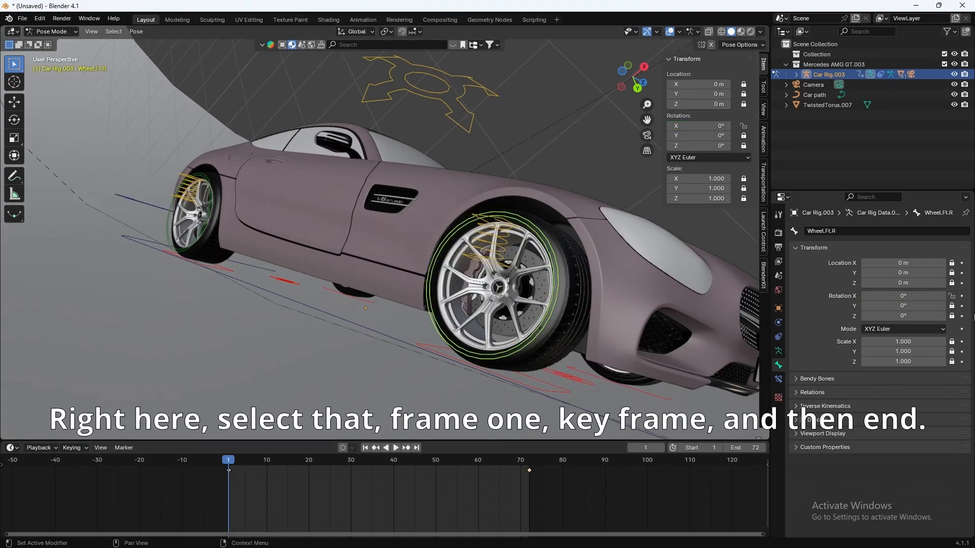
pyautogui.click(961, 296)
pyautogui.moveTo(239, 479); pyautogui.dragTo(528, 471)
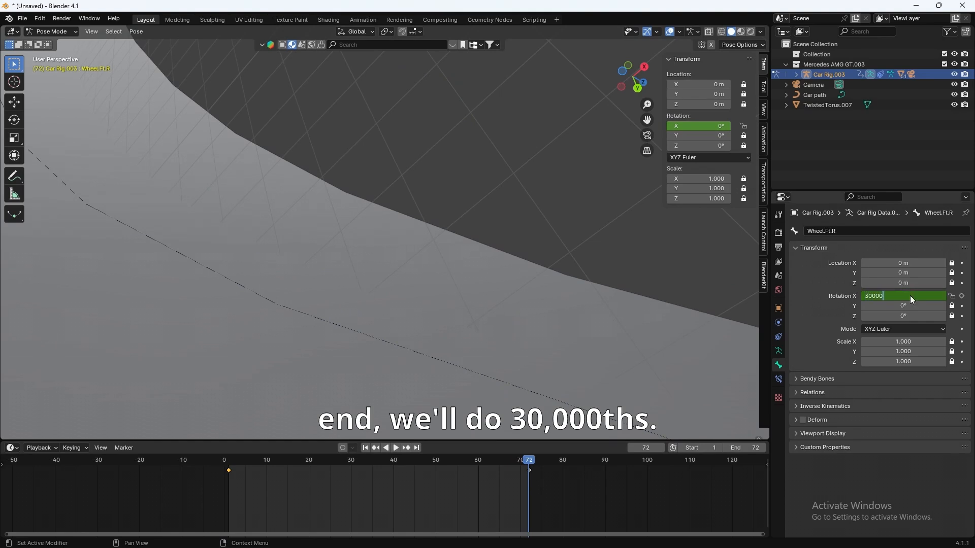
pyautogui.press('Return')
pyautogui.click(962, 296)
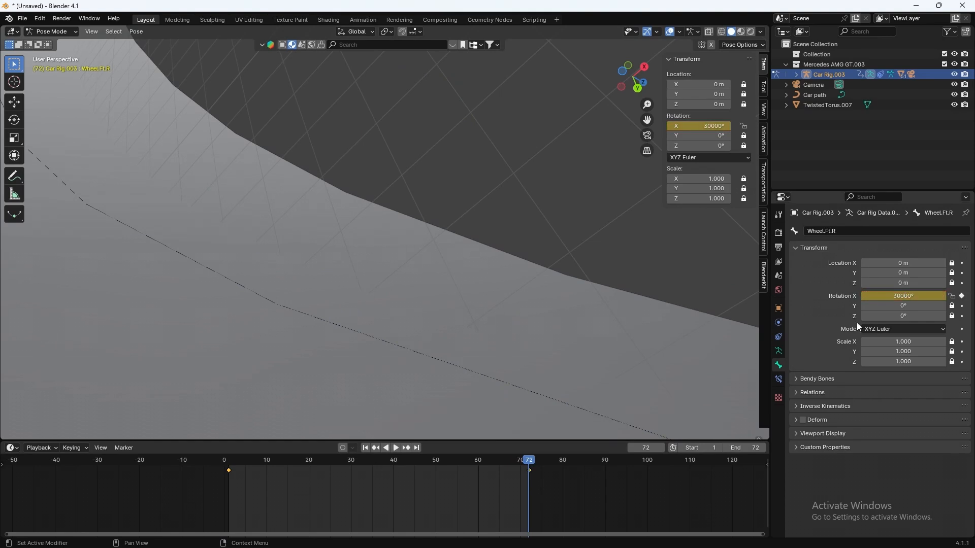
pyautogui.click(231, 464)
# Step: Key the back-right wheel bone from 0° to 30000°, then preview the spinning wheels through the camera
pyautogui.click(201, 244)
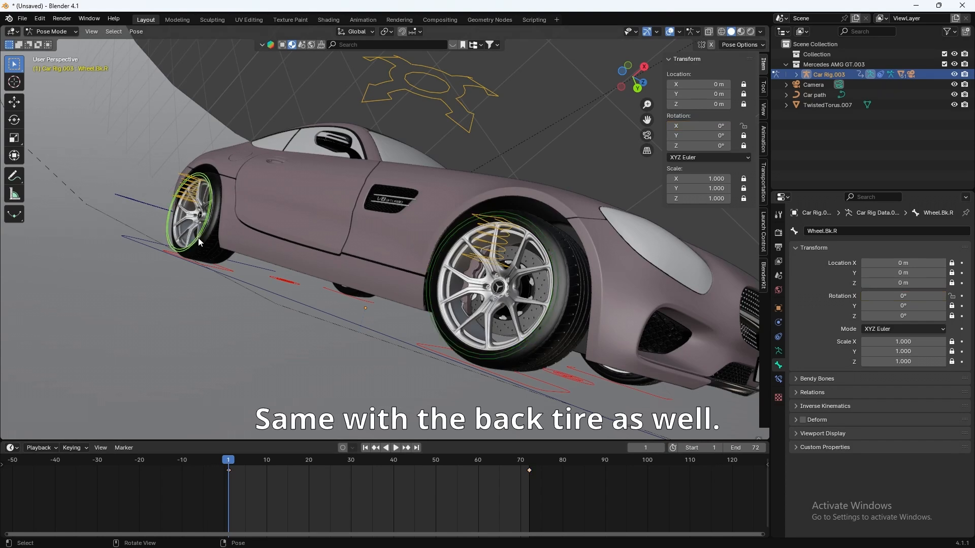
pyautogui.click(962, 296)
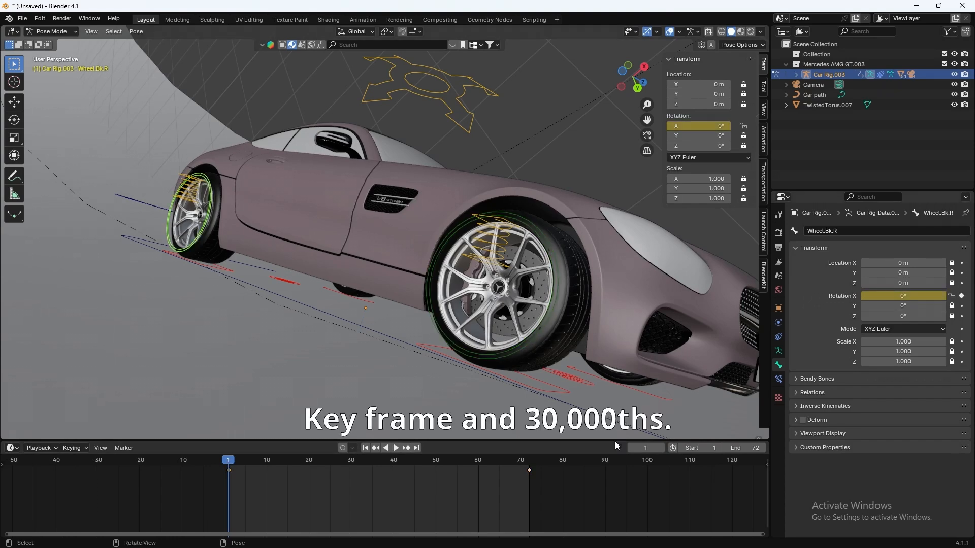
pyautogui.click(530, 466)
pyautogui.doubleClick(906, 296)
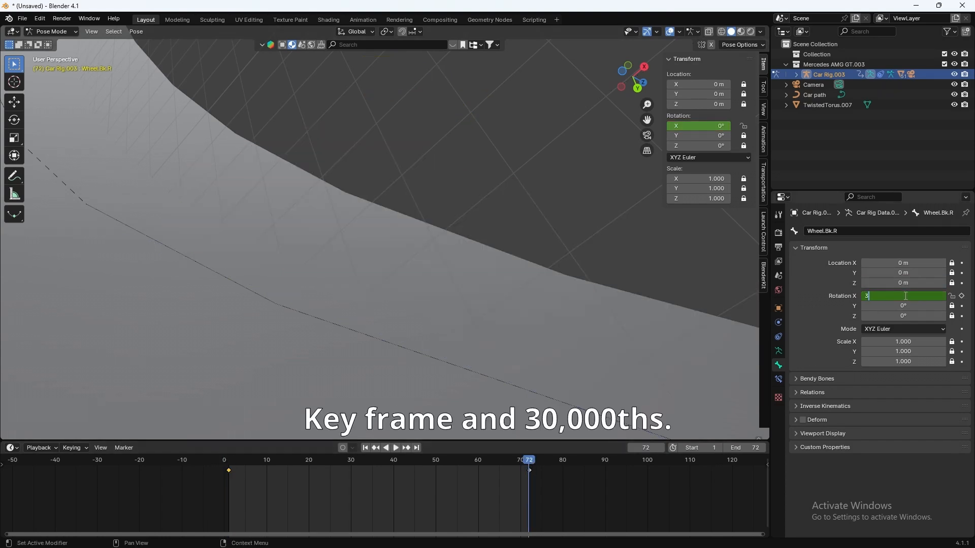
pyautogui.press('Return')
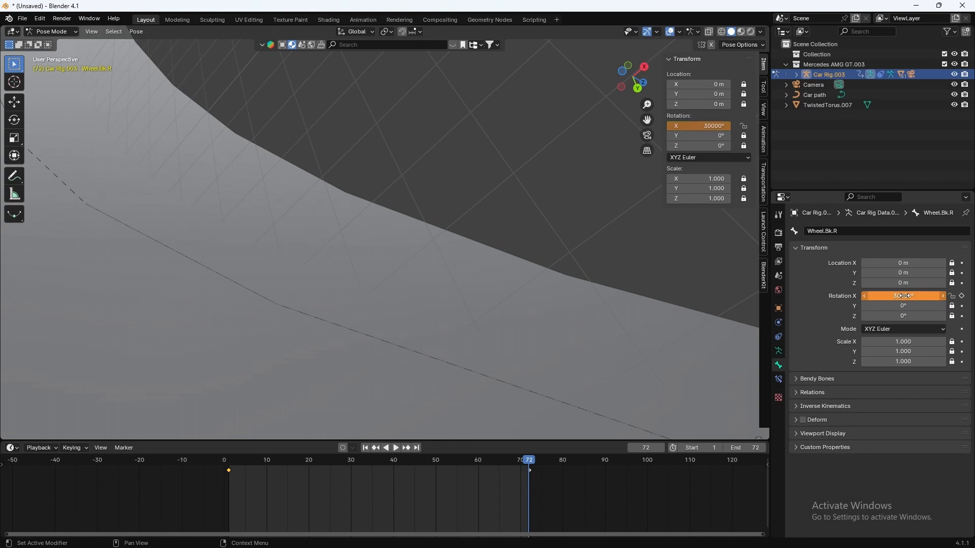
pyautogui.click(962, 296)
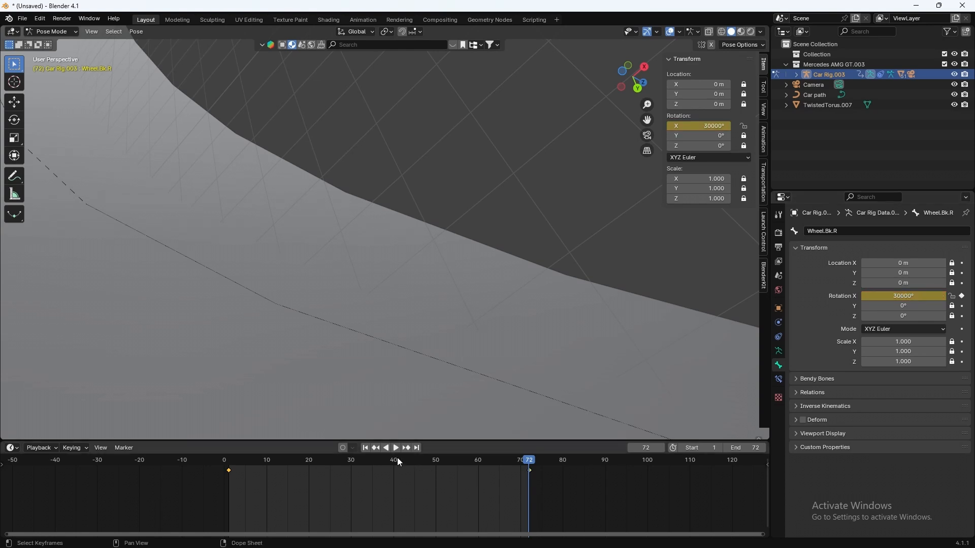
pyautogui.click(234, 464)
pyautogui.press('space')
pyautogui.press('KP_0')
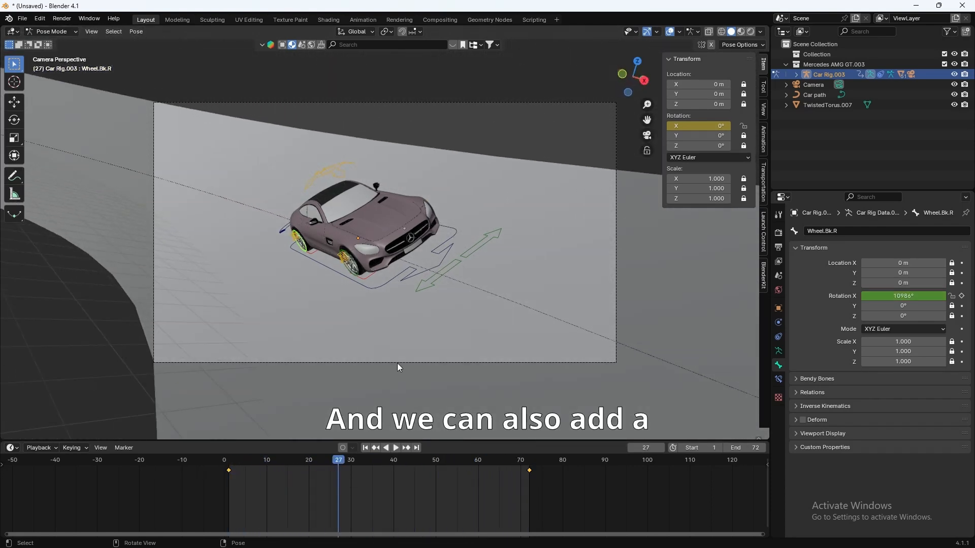
# Step: Stop playback at frame 1, select the Root bone, and switch the rig back to Object Mode
pyautogui.press('space')
pyautogui.moveTo(318, 464); pyautogui.dragTo(230, 471)
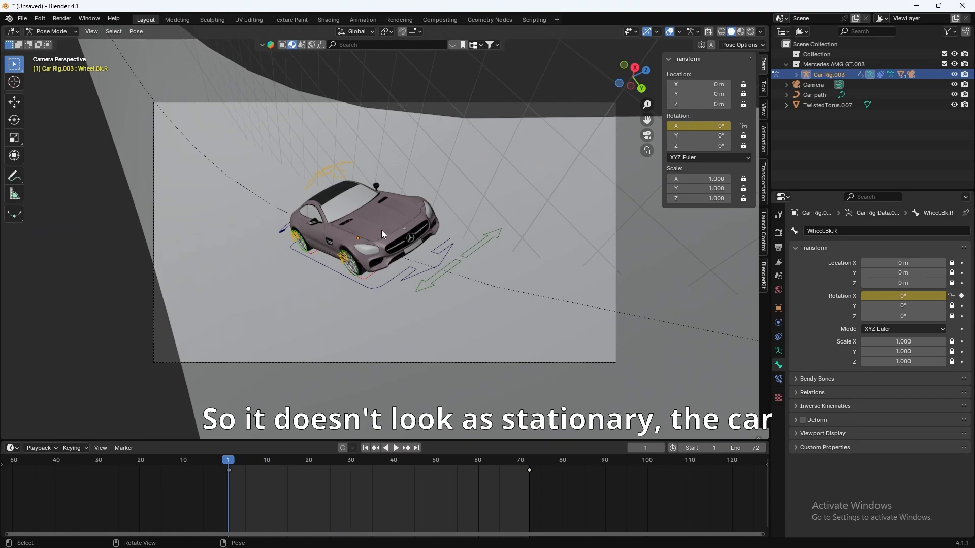
pyautogui.scroll(4, 383, 236)
pyautogui.scroll(-4, 383, 236)
pyautogui.scroll(2, 384, 236)
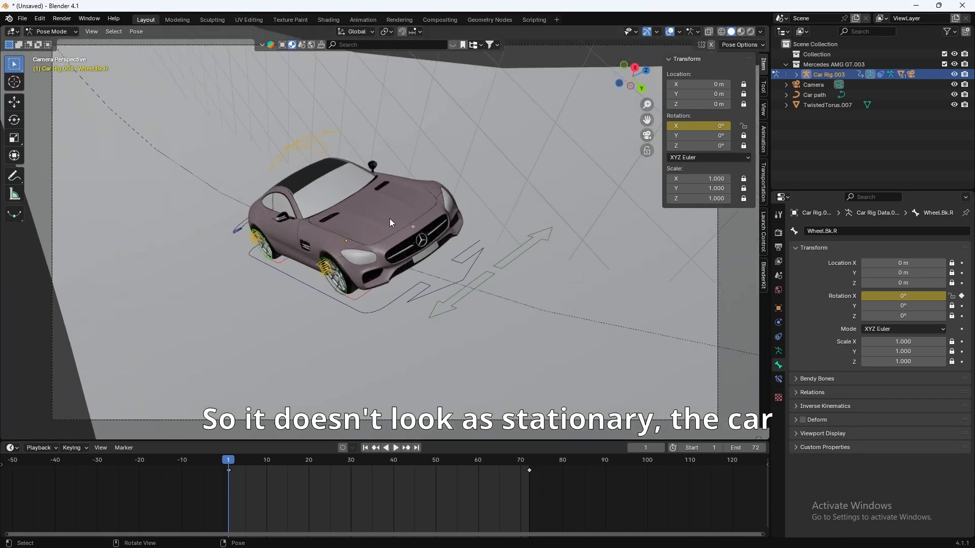
pyautogui.click(392, 226)
pyautogui.scroll(-2, 391, 234)
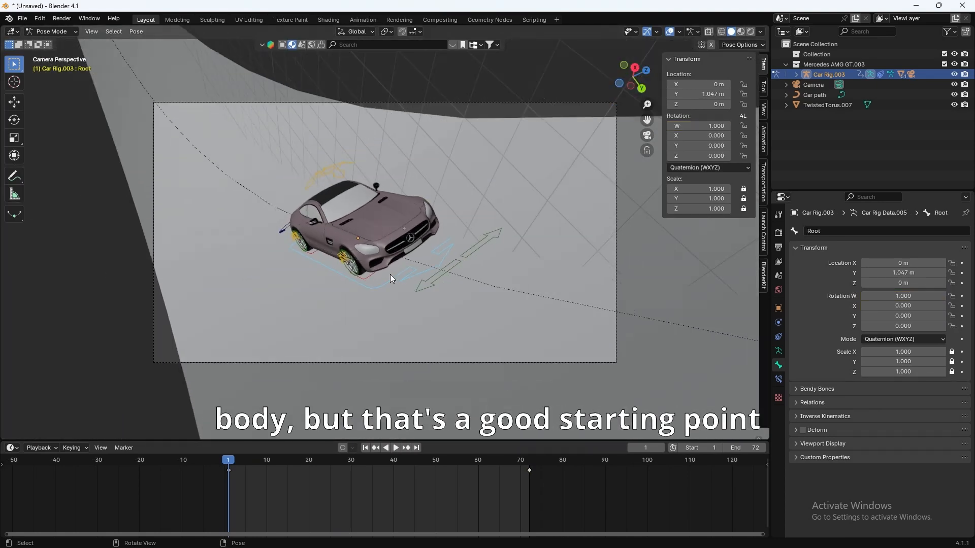
pyautogui.scroll(2, 234, 117)
pyautogui.click(58, 32)
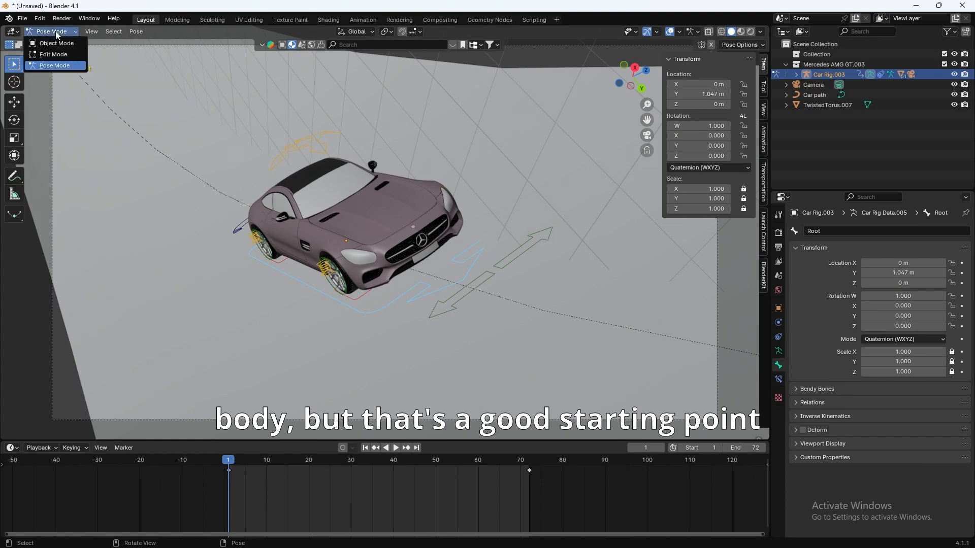
pyautogui.click(55, 43)
# Step: Orbit and zoom out to view the whole twisted torus track from above
pyautogui.scroll(-2, 355, 229)
pyautogui.moveTo(356, 229); pyautogui.dragTo(349, 272, button='middle')
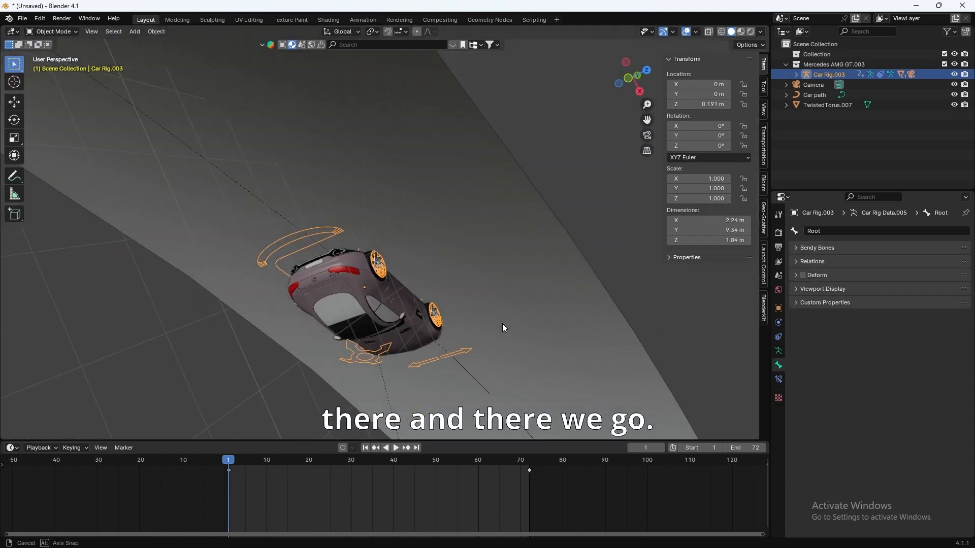
pyautogui.scroll(-5, 349, 272)
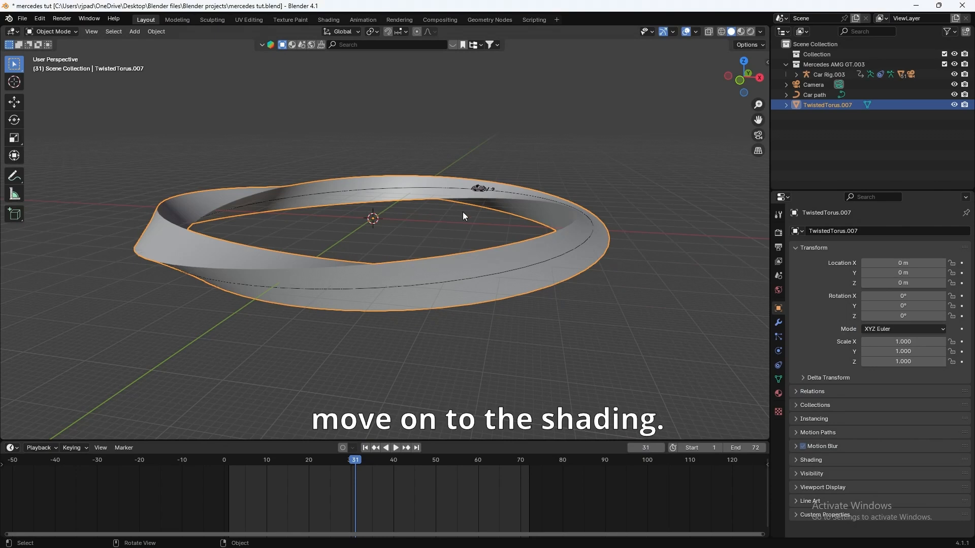
pyautogui.scroll(2, 462, 211)
pyautogui.moveTo(462, 211)
pyautogui.mouseDown(button='middle')
pyautogui.moveTo(461, 233)
pyautogui.moveTo(460, 210)
pyautogui.moveTo(498, 235)
pyautogui.moveTo(459, 231)
pyautogui.mouseUp(button='middle')
pyautogui.scroll(-4, 492, 226)
pyautogui.scroll(3, 436, 226)
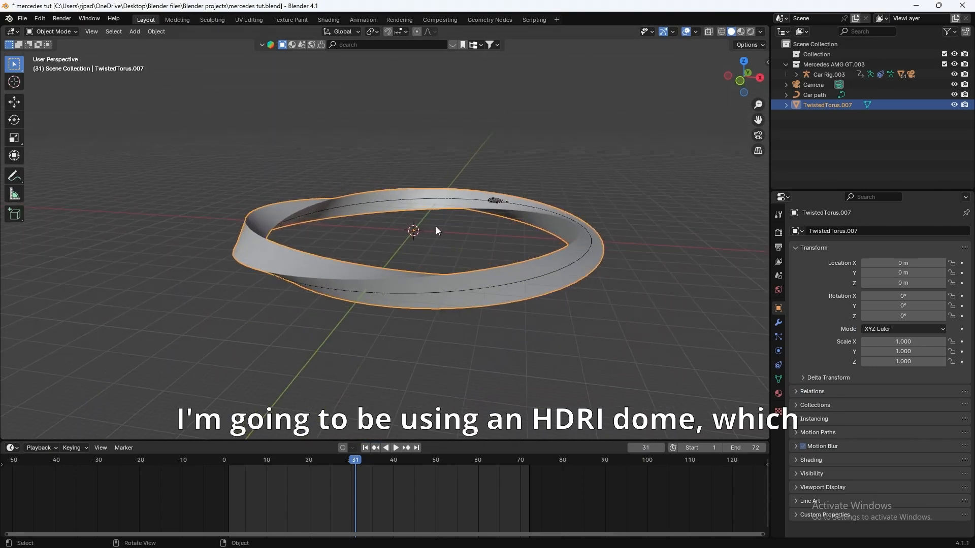
# Step: Append the HDRI Dome object from the other blend file's Object folder
pyautogui.click(23, 18)
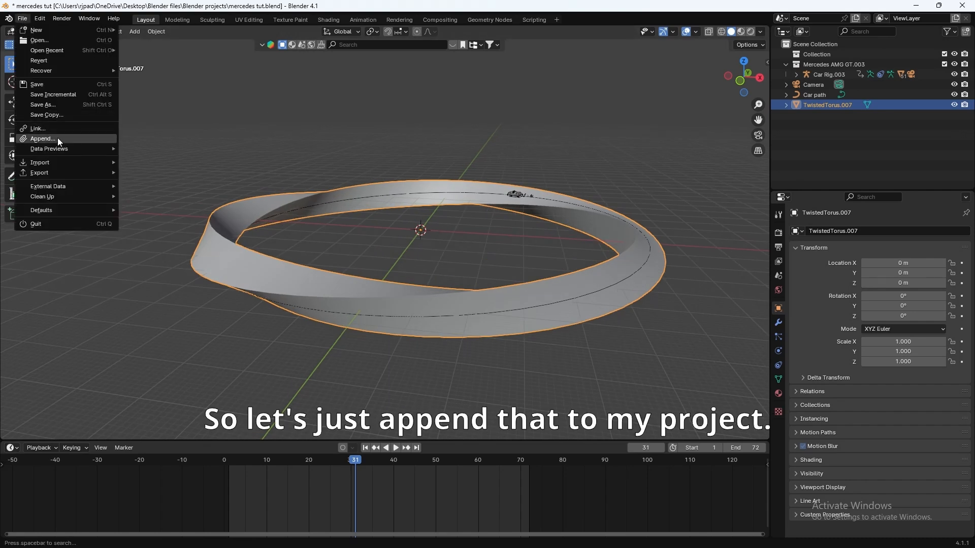
pyautogui.click(51, 135)
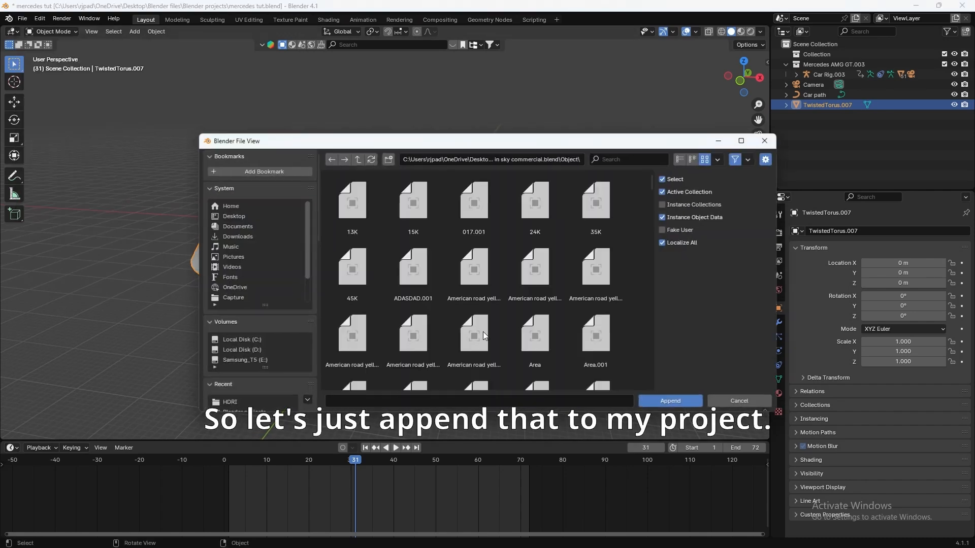
pyautogui.click(608, 158)
pyautogui.write('HDRI')
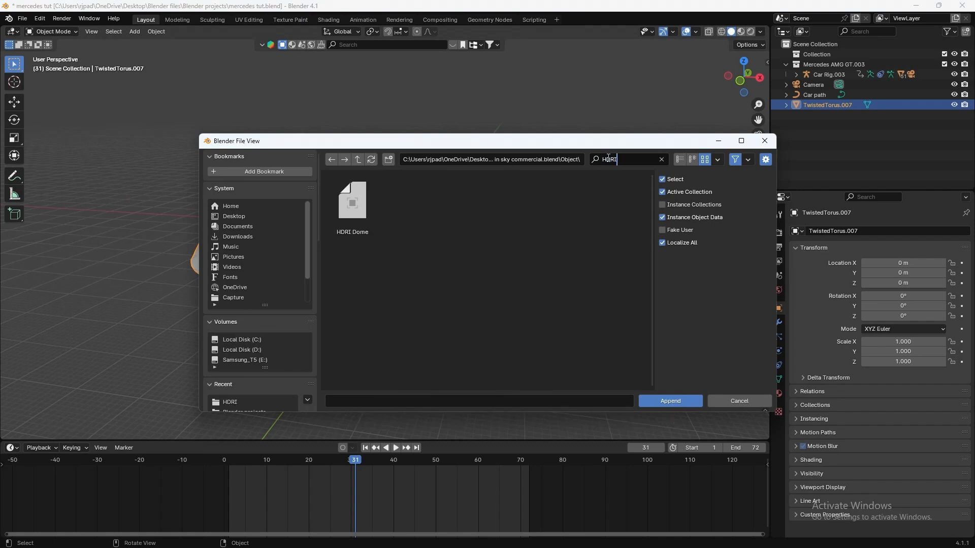
pyautogui.click(364, 221)
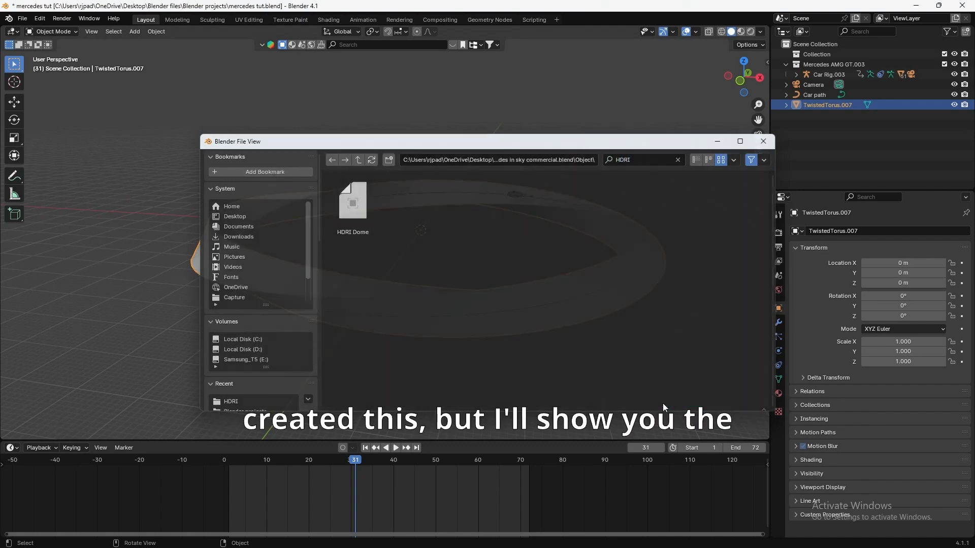
pyautogui.click(665, 401)
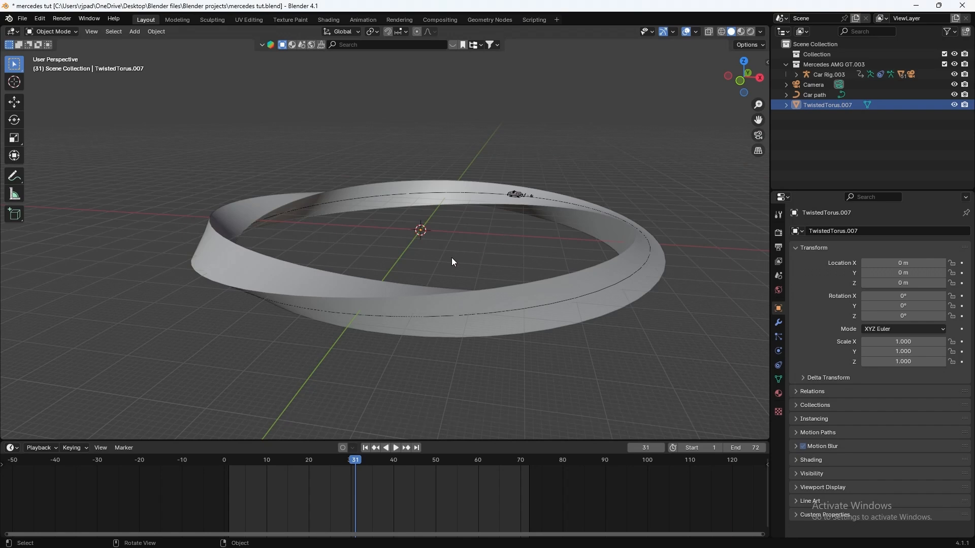
pyautogui.moveTo(394, 194); pyautogui.dragTo(169, 51, button='middle')
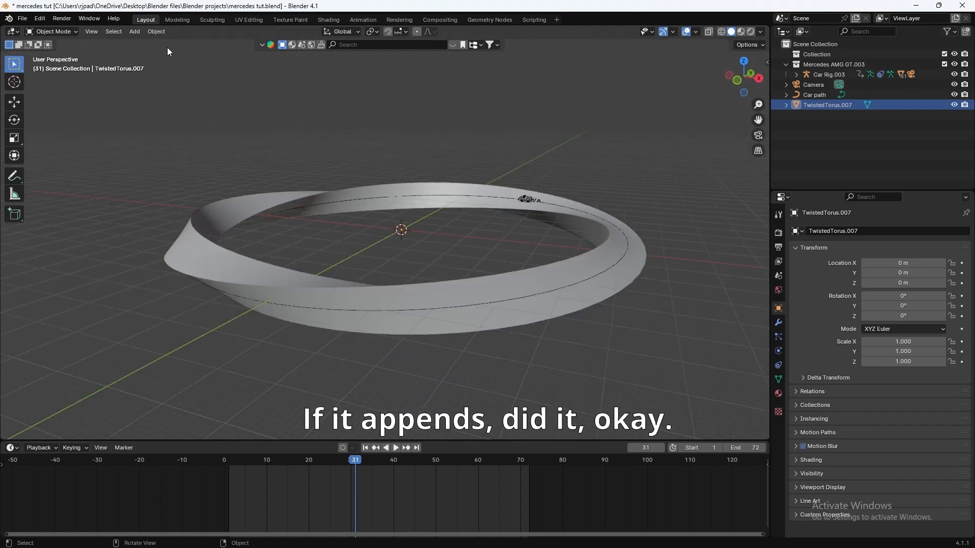
# Step: Append the HDRI Dome a second time by filtering the objects with 'HDR'
pyautogui.click(25, 18)
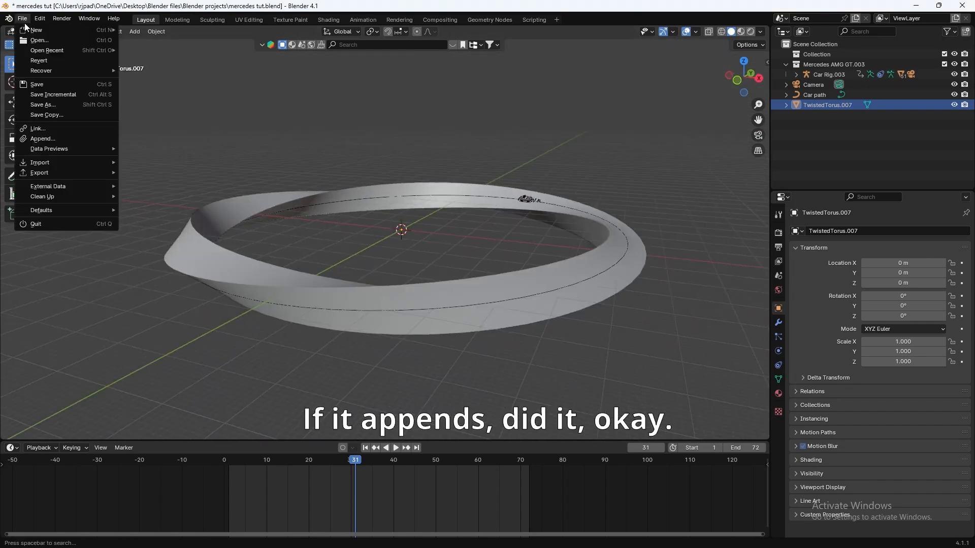
pyautogui.click(59, 139)
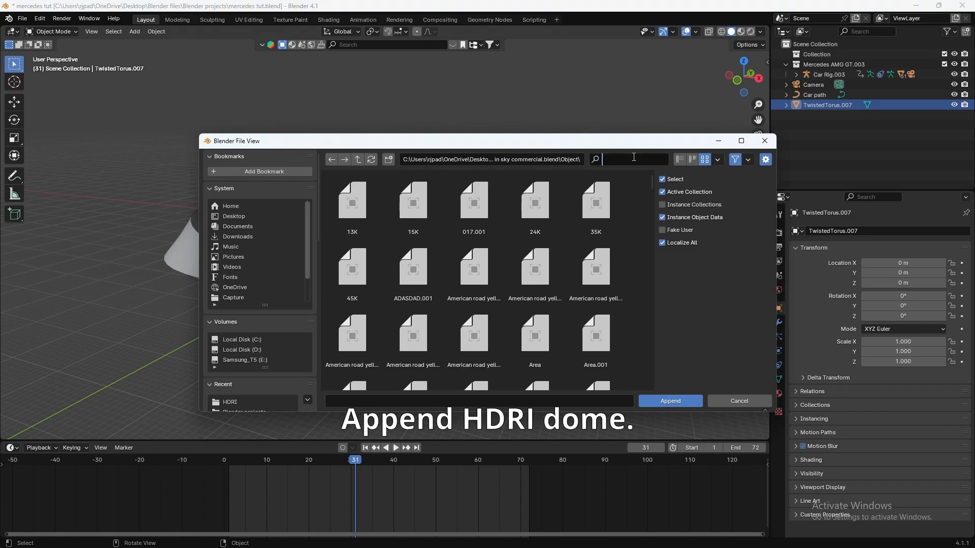
pyautogui.write('HDRI')
pyautogui.press('Return')
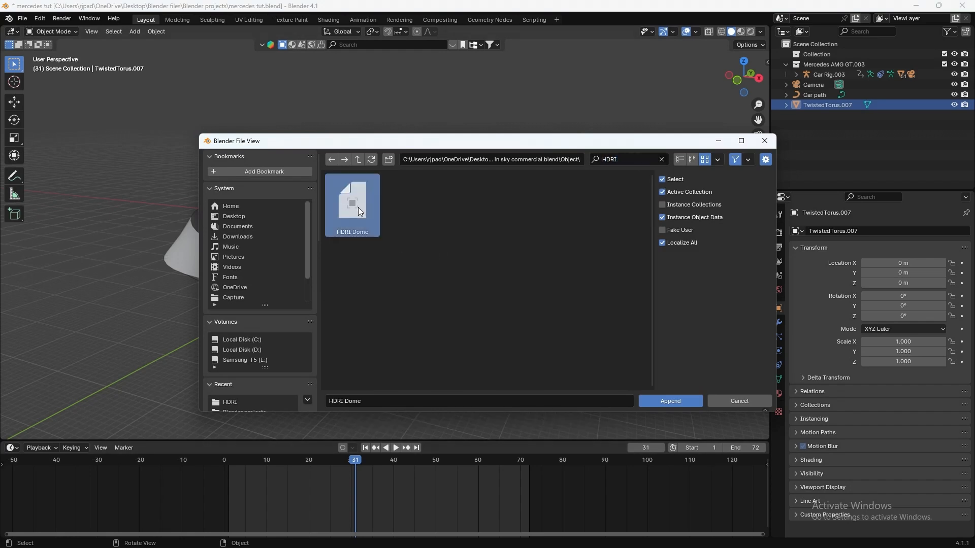
pyautogui.click(647, 401)
pyautogui.scroll(-7, 568, 340)
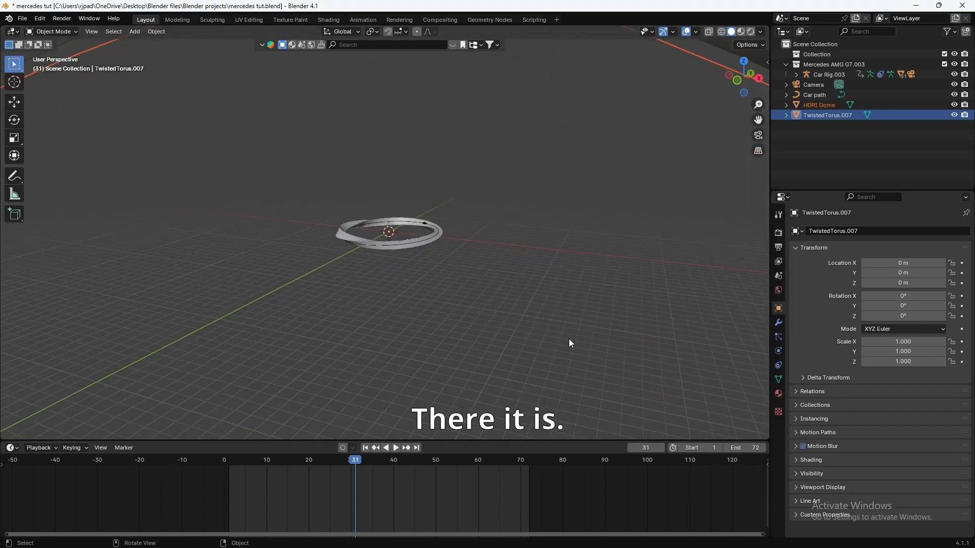
pyautogui.scroll(6, 519, 274)
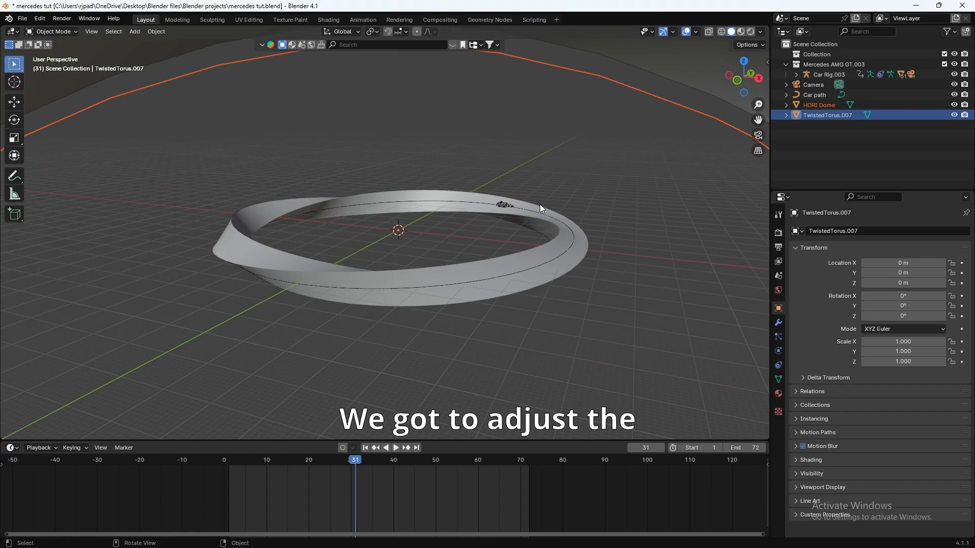
# Step: Set the viewport's View Clip End to 10000 m in the N sidebar
pyautogui.press('n')
pyautogui.click(763, 87)
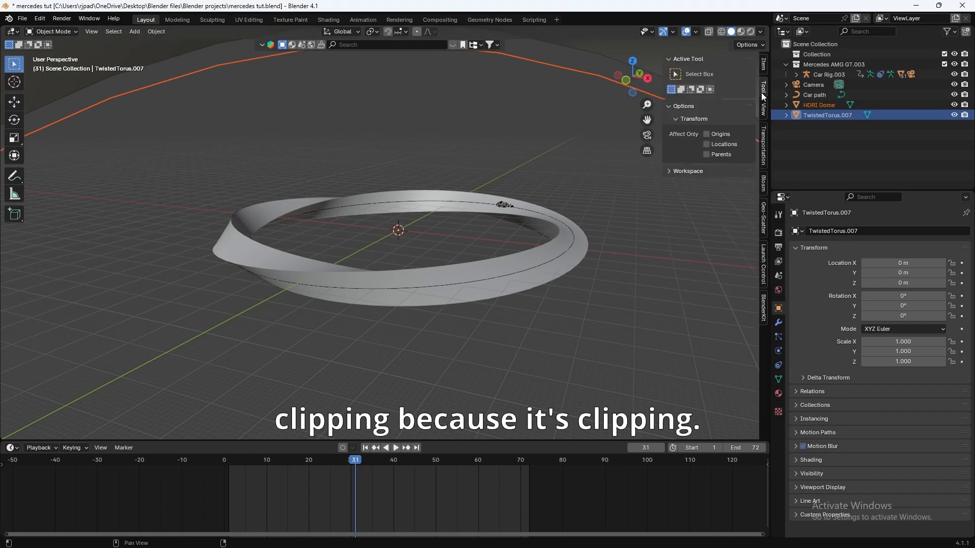
pyautogui.click(763, 109)
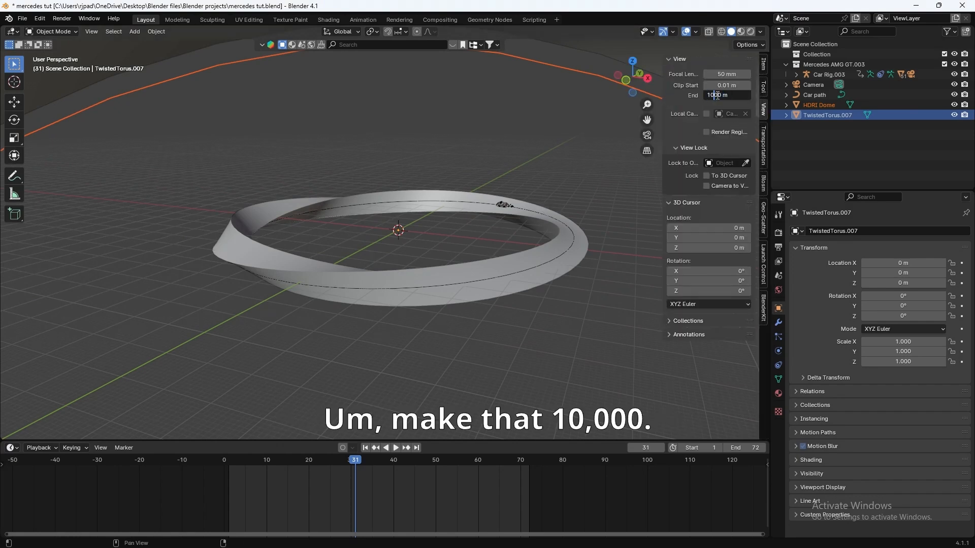
pyautogui.write('0')
pyautogui.press('Return')
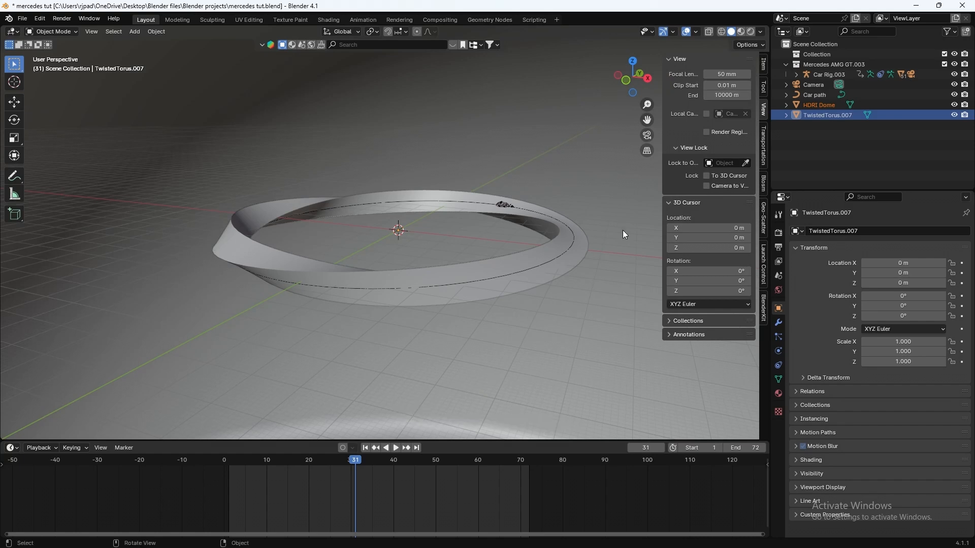
pyautogui.press('n')
# Step: Try raising the HDRI dome along Z, then undo the move
pyautogui.scroll(-10, 623, 230)
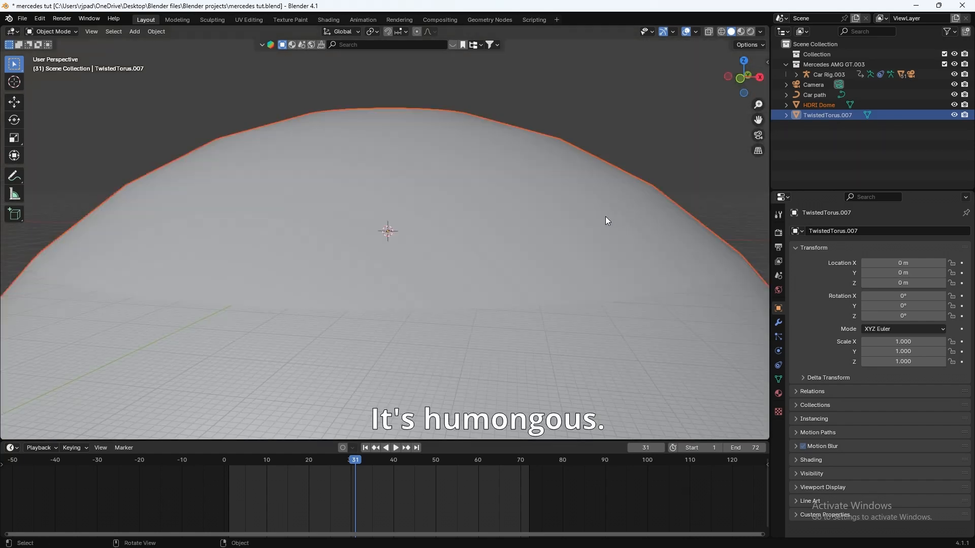
pyautogui.scroll(-3, 571, 236)
pyautogui.moveTo(595, 221); pyautogui.dragTo(543, 248, button='middle')
pyautogui.scroll(3, 532, 239)
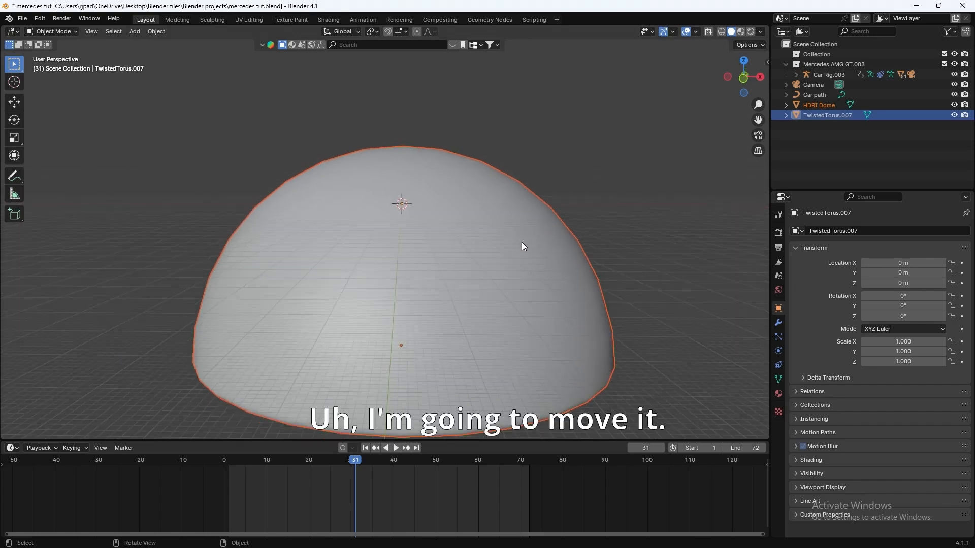
pyautogui.press('g')
pyautogui.press('z')
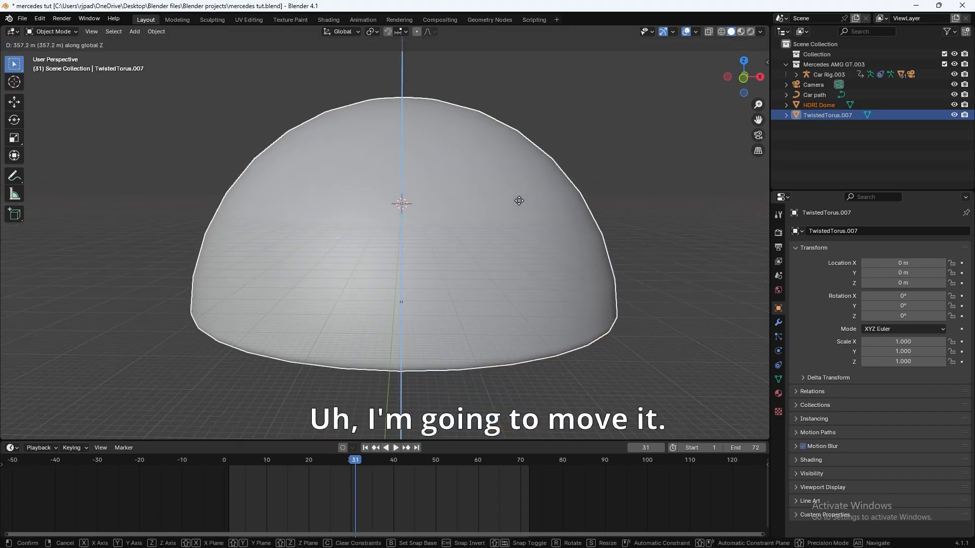
pyautogui.click(512, 165)
pyautogui.hotkey('ctrl', 'z')
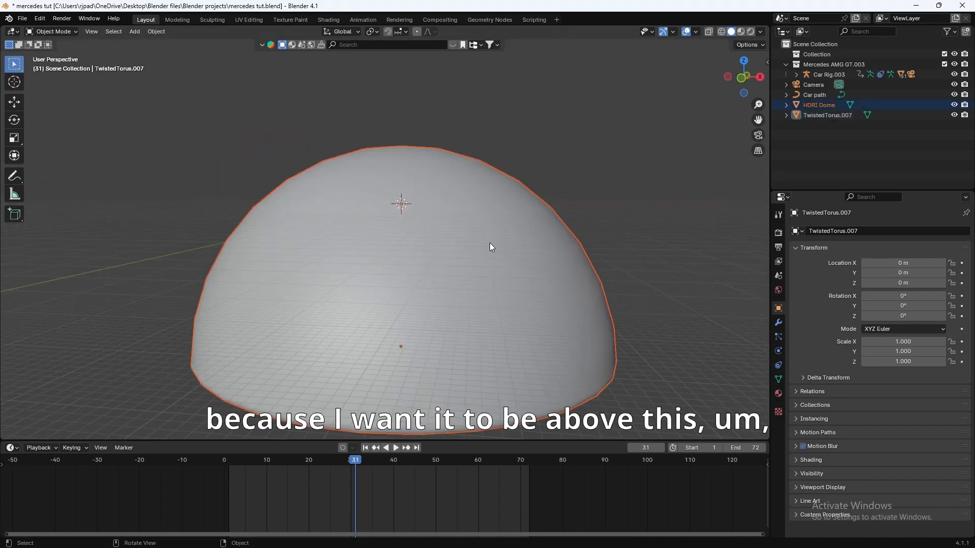
pyautogui.scroll(5, 467, 239)
pyautogui.scroll(-5, 420, 170)
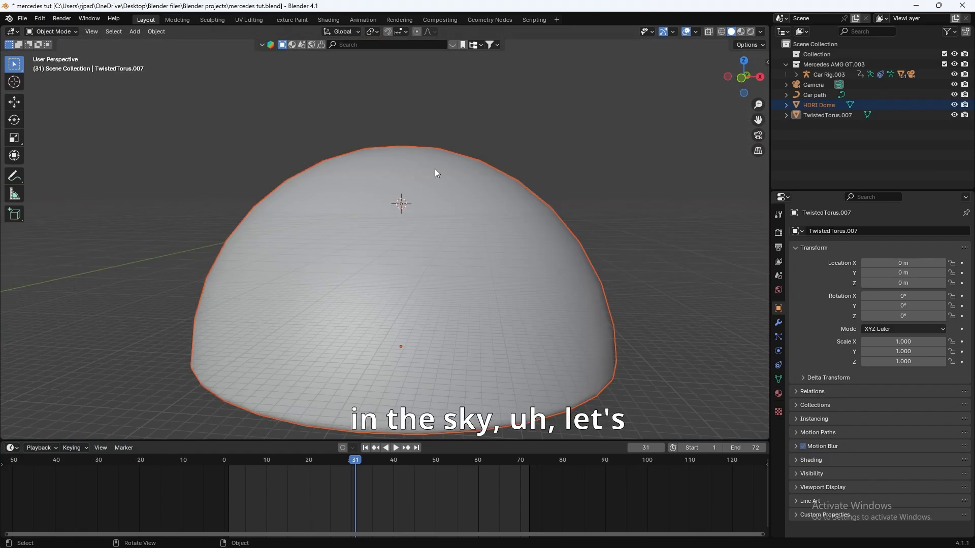
# Step: Switch to Rendered shading to see the city HDRI, then split the viewport in two
pyautogui.press('z')
pyautogui.click(457, 125)
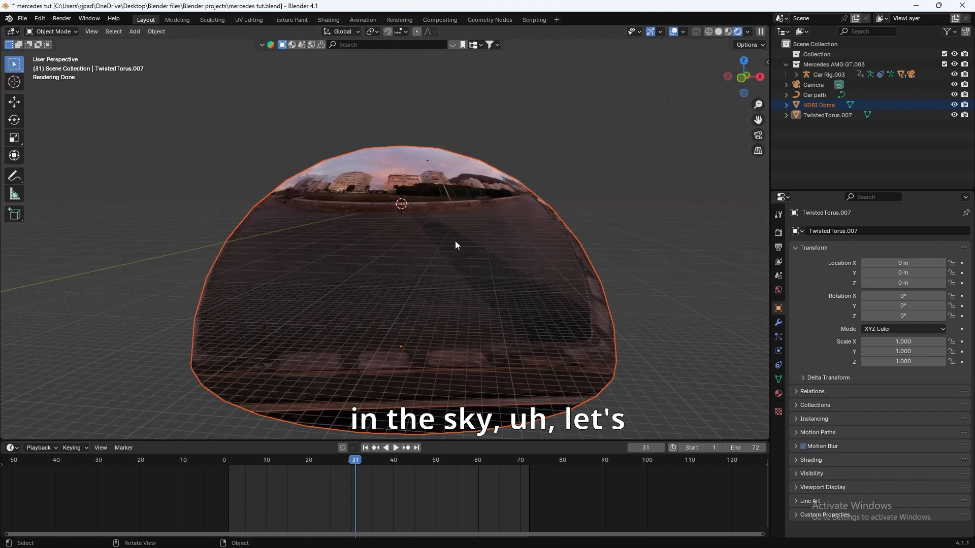
pyautogui.scroll(4, 454, 242)
pyautogui.moveTo(454, 243); pyautogui.dragTo(404, 303, button='middle')
pyautogui.scroll(-4, 404, 303)
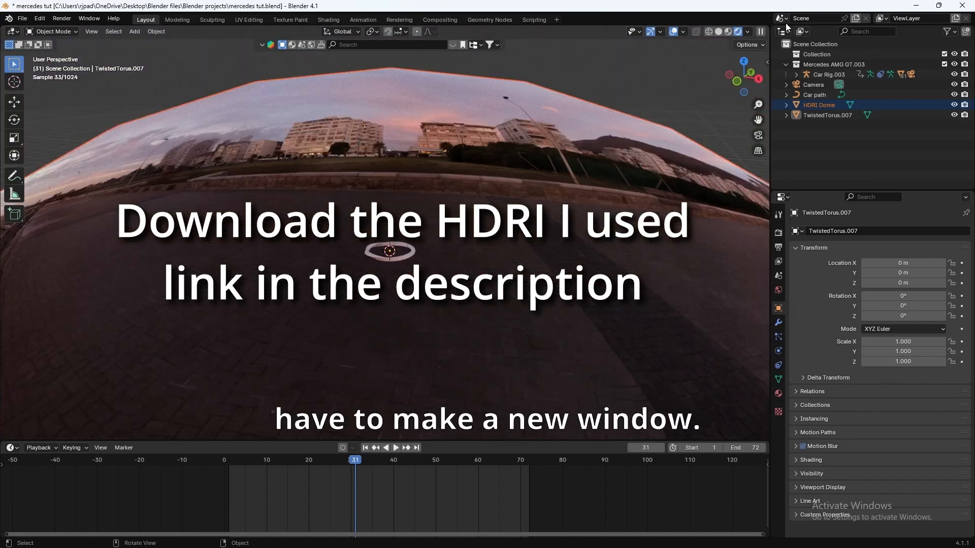
pyautogui.moveTo(769, 27); pyautogui.dragTo(400, 35)
pyautogui.click(412, 31)
pyautogui.click(436, 126)
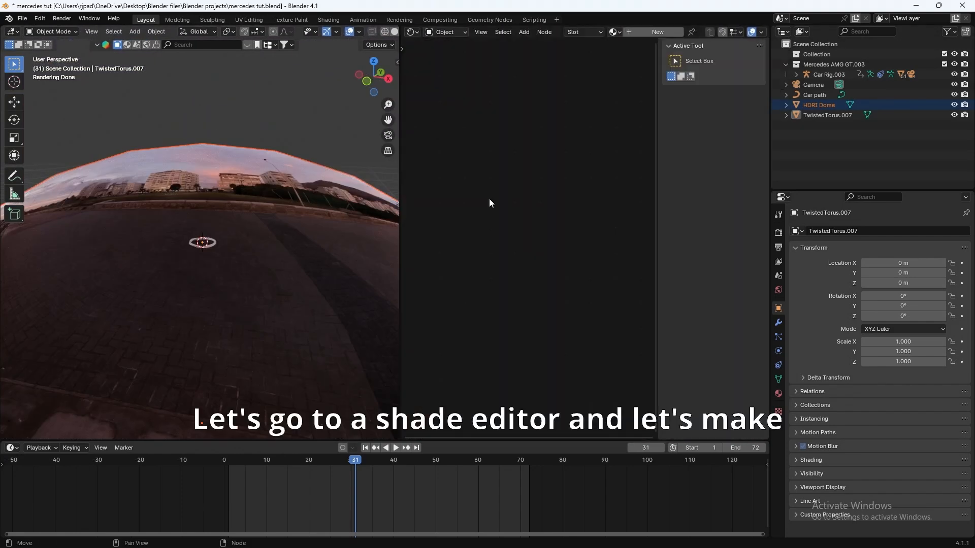
pyautogui.click(263, 160)
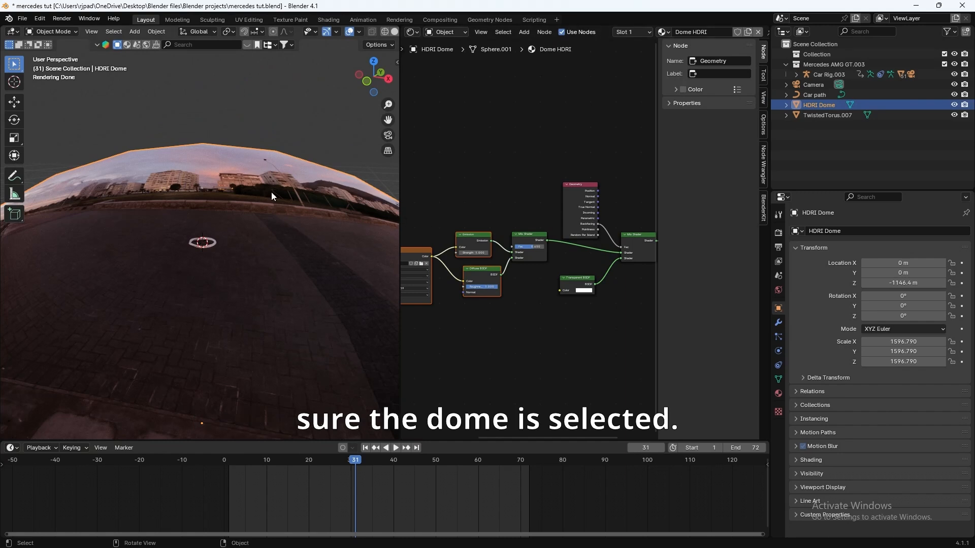
pyautogui.moveTo(554, 357); pyautogui.dragTo(412, 321, button='middle')
pyautogui.press('n')
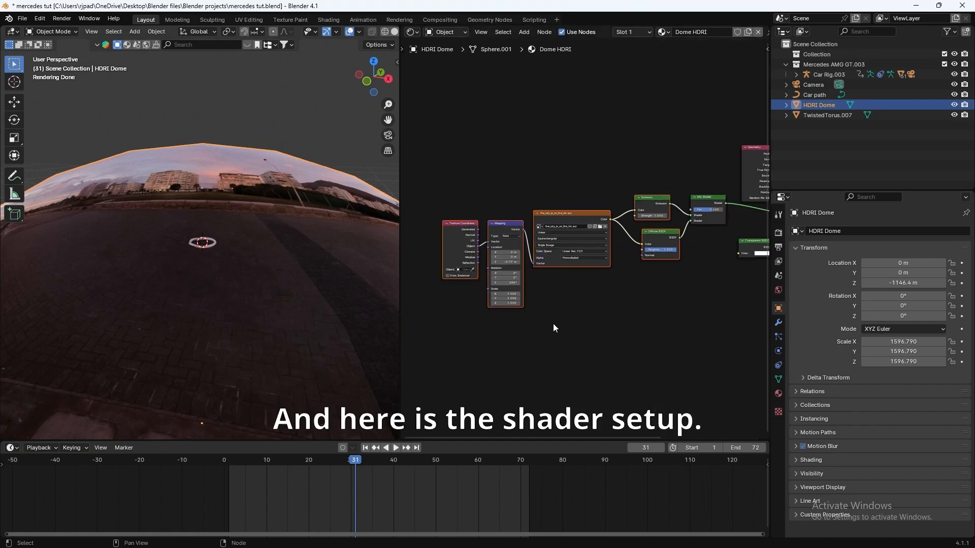
pyautogui.moveTo(555, 324); pyautogui.dragTo(549, 350, button='middle')
pyautogui.scroll(5, 549, 343)
pyautogui.scroll(-1, 586, 352)
pyautogui.scroll(-1, 586, 352)
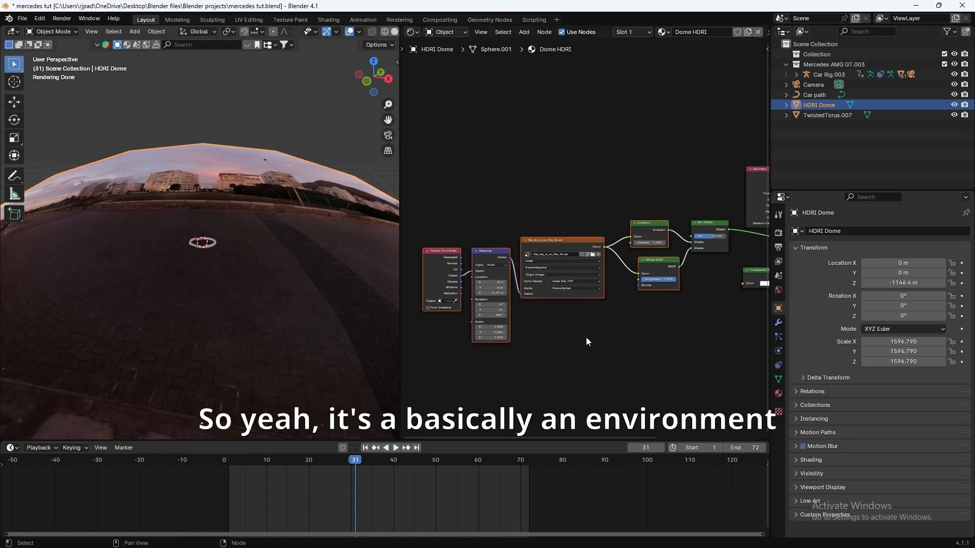
pyautogui.scroll(1, 550, 248)
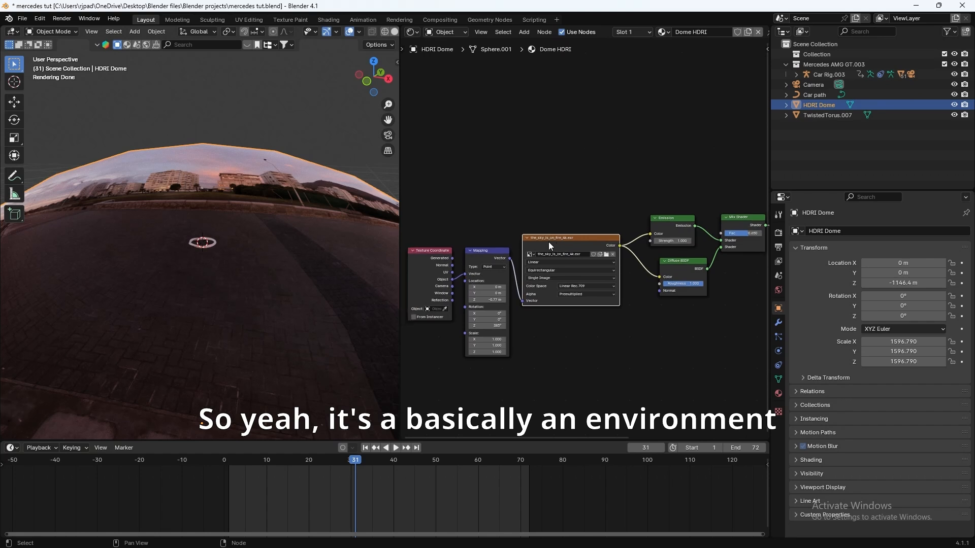
pyautogui.scroll(1, 565, 239)
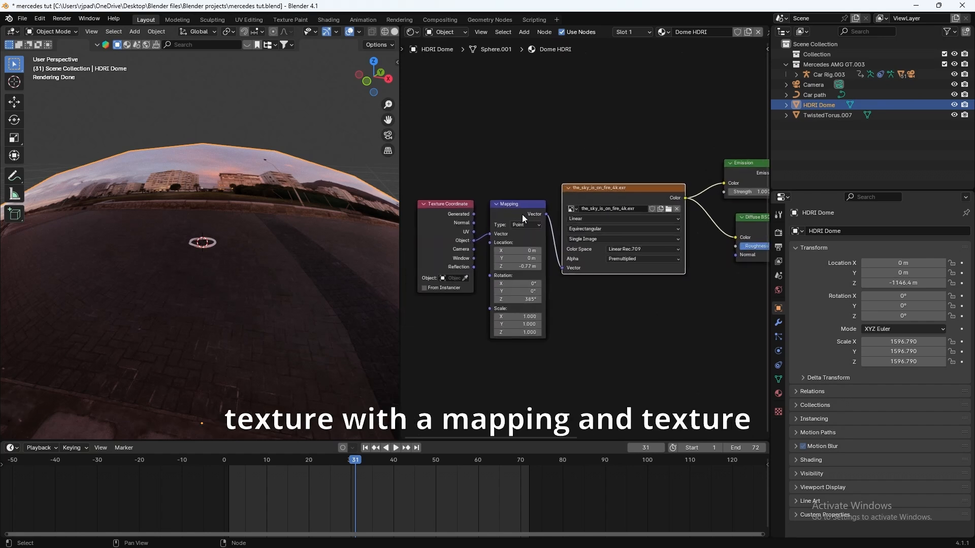
pyautogui.moveTo(456, 214); pyautogui.dragTo(426, 231, button='middle')
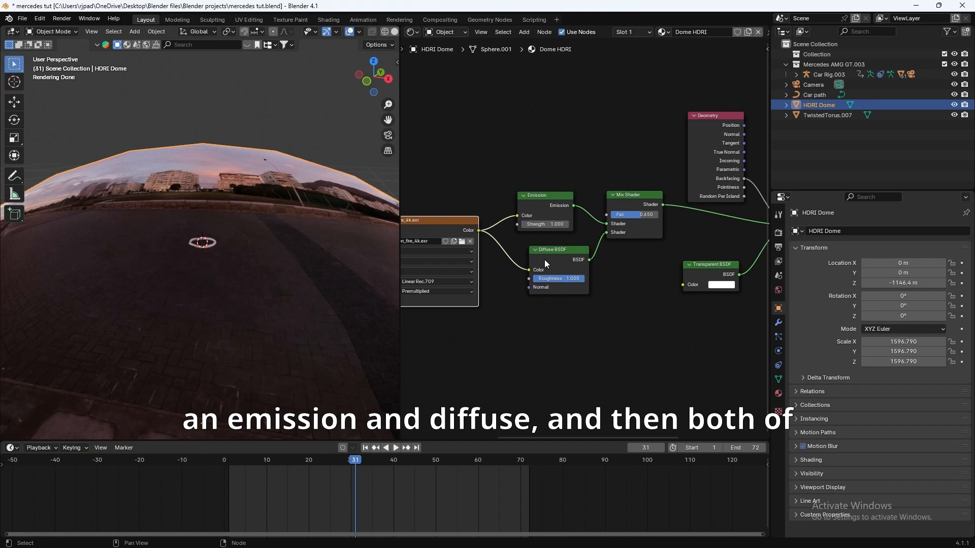
pyautogui.moveTo(593, 256); pyautogui.dragTo(535, 244, button='middle')
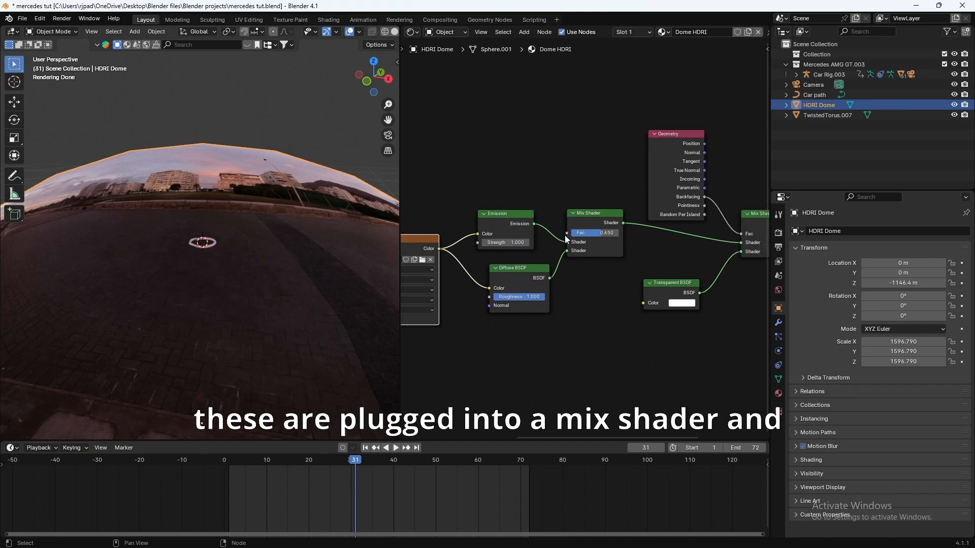
pyautogui.click(602, 225)
pyautogui.moveTo(602, 224); pyautogui.dragTo(508, 234, button='middle')
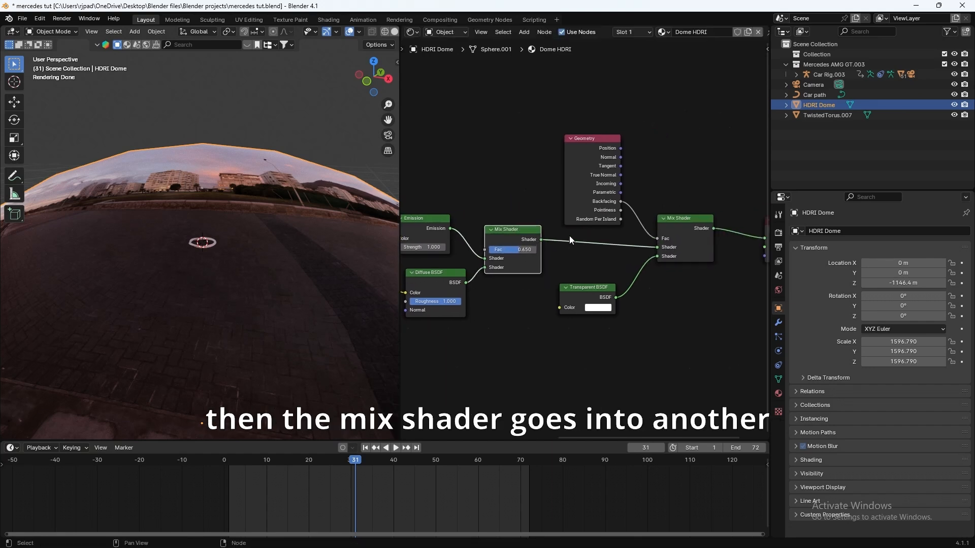
pyautogui.moveTo(673, 235); pyautogui.dragTo(556, 229, button='middle')
pyautogui.moveTo(556, 338); pyautogui.dragTo(617, 295, button='middle')
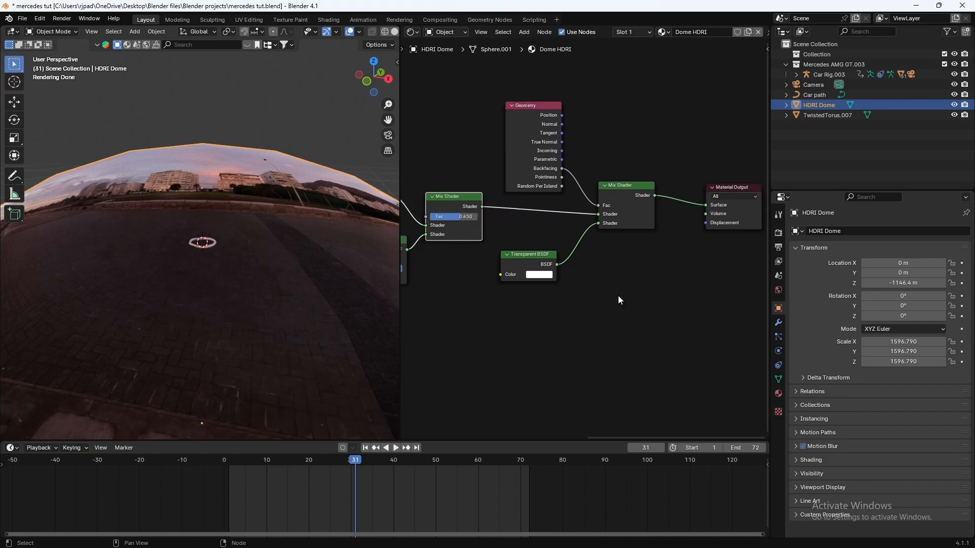
pyautogui.moveTo(528, 266); pyautogui.dragTo(532, 279)
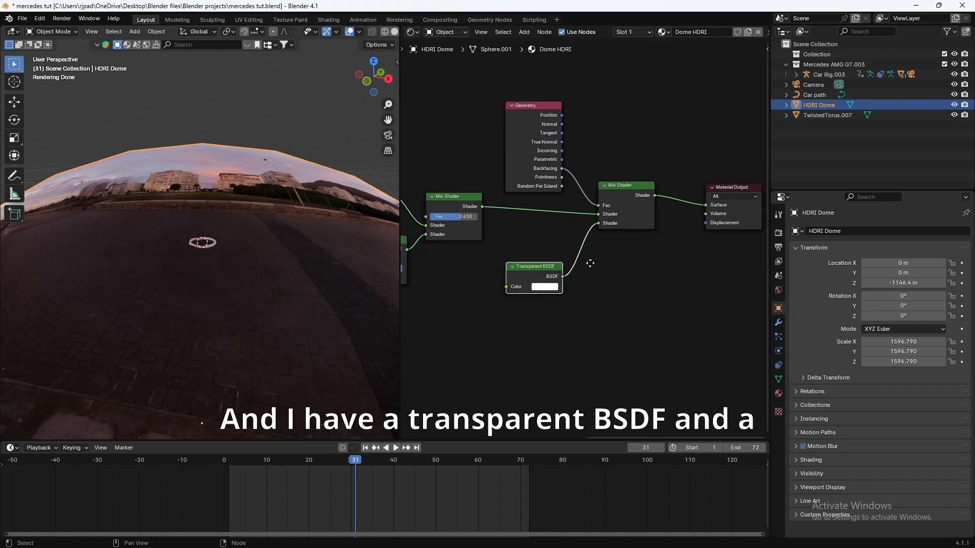
pyautogui.moveTo(529, 119); pyautogui.dragTo(487, 144, button='middle')
pyautogui.moveTo(487, 141); pyautogui.dragTo(484, 127)
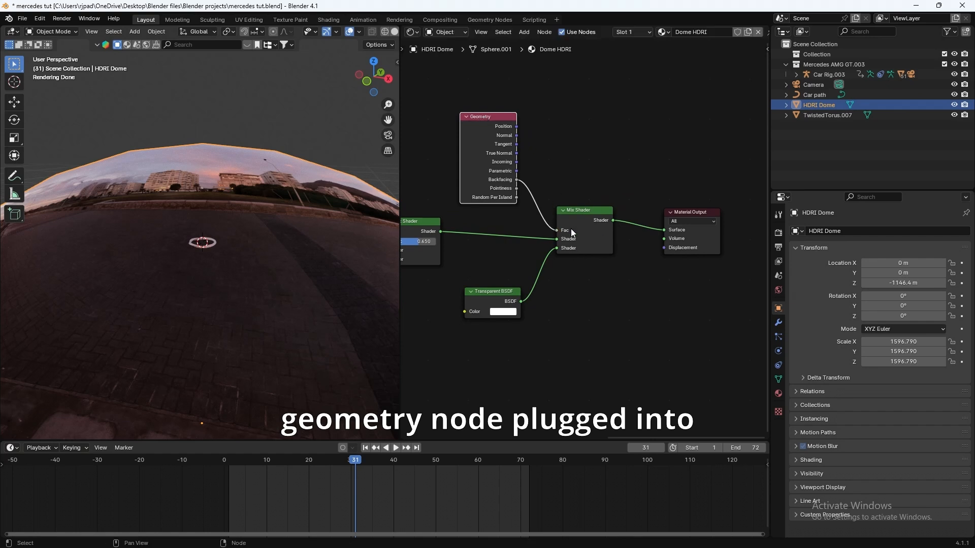
pyautogui.moveTo(540, 316); pyautogui.dragTo(569, 305, button='middle')
pyautogui.moveTo(424, 323); pyautogui.dragTo(768, 281, button='middle')
pyautogui.moveTo(429, 345); pyautogui.dragTo(539, 333, button='middle')
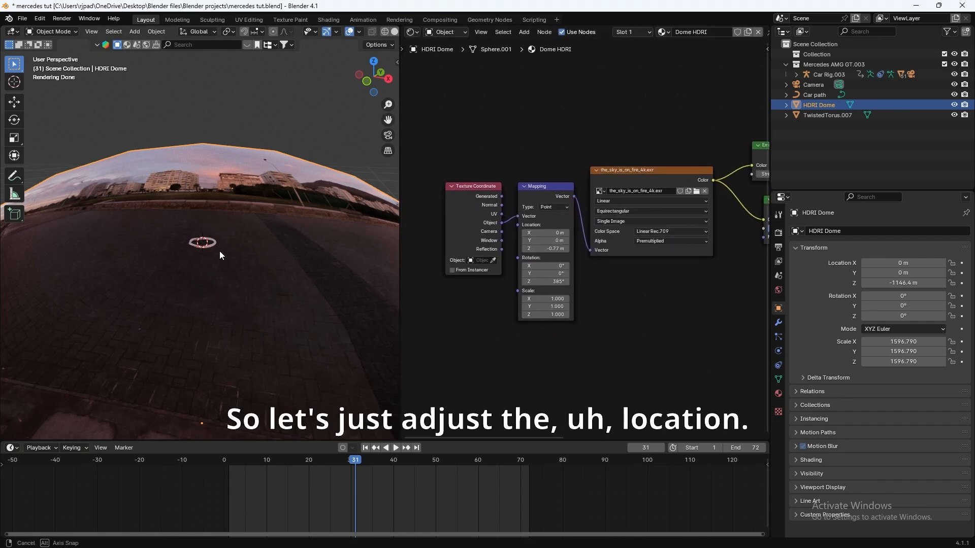
pyautogui.moveTo(220, 252)
pyautogui.mouseDown(button='middle')
pyautogui.moveTo(221, 226)
pyautogui.moveTo(220, 237)
pyautogui.mouseUp(button='middle')
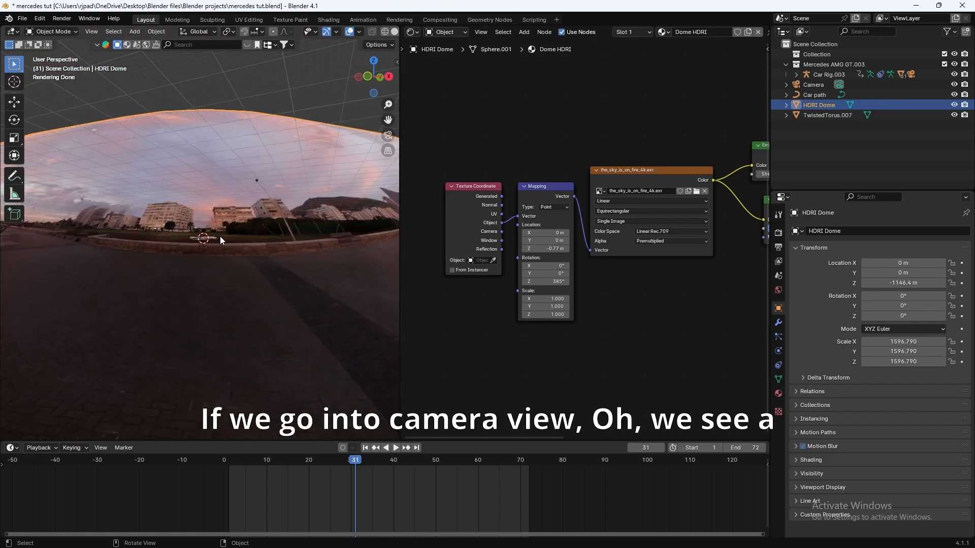
# Step: Look through the scene camera, select it, and show its Camera data clipping settings
pyautogui.press('KP_0')
pyautogui.scroll(4, 228, 254)
pyautogui.scroll(-1, 228, 254)
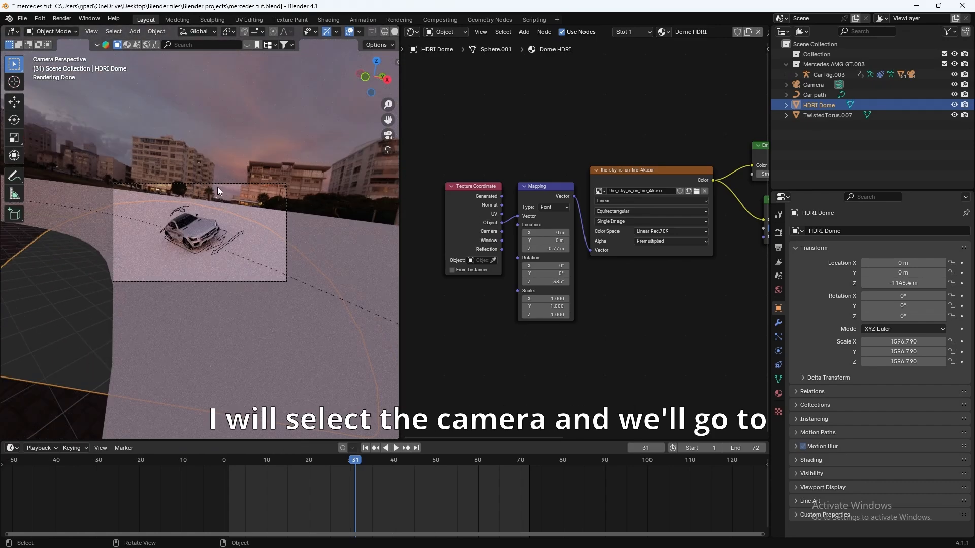
pyautogui.click(216, 184)
pyautogui.click(774, 351)
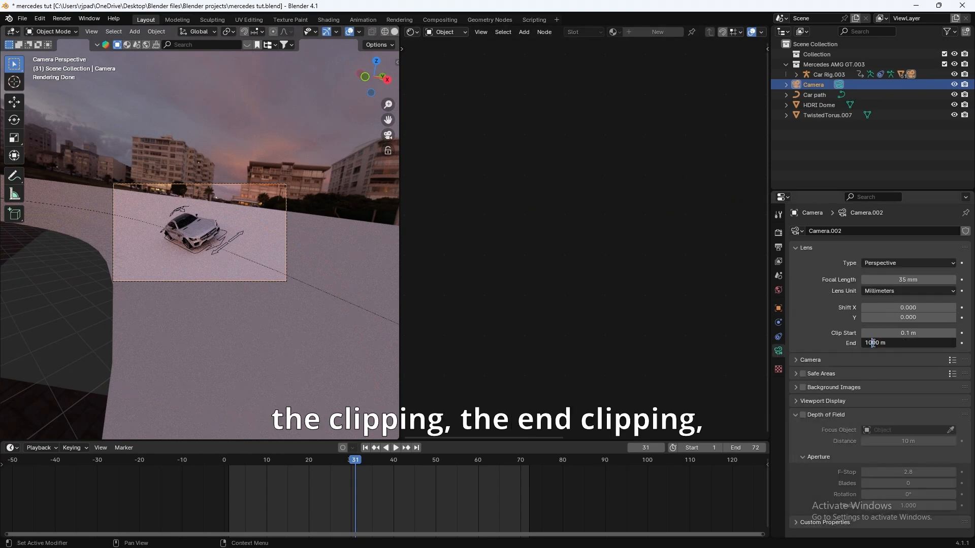
# Step: Set the camera Clip End to 10000 m and enable Render Region in Output properties
pyautogui.write('0')
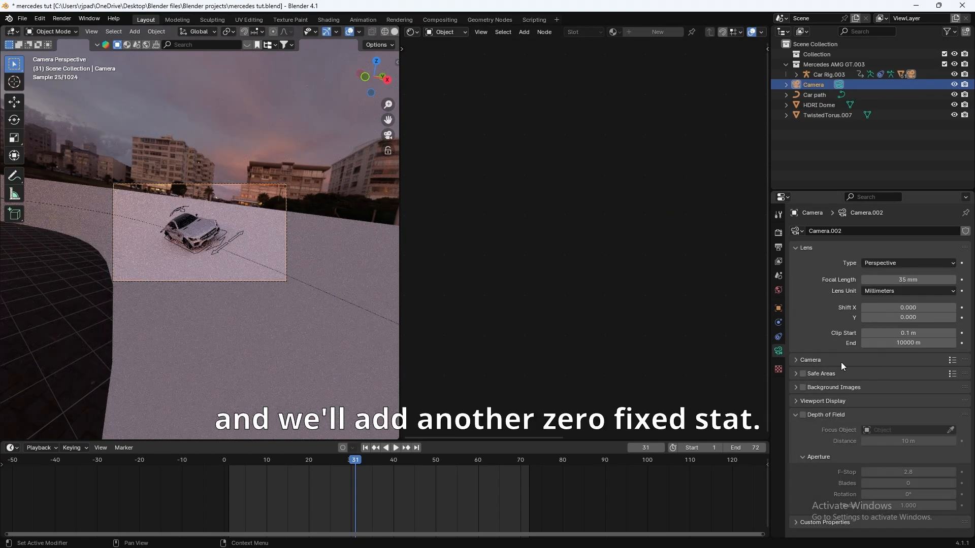
pyautogui.scroll(2, 73, 260)
pyautogui.click(778, 247)
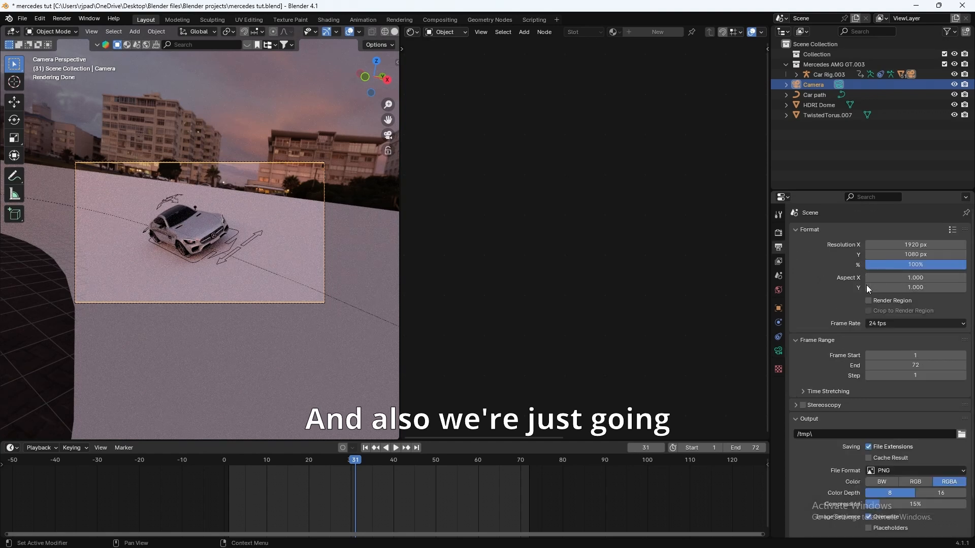
pyautogui.click(868, 302)
# Step: Select the HDRI Dome and rotate its sky mapping to about 557° on Z
pyautogui.keyDown('shift'); pyautogui.moveTo(269, 266); pyautogui.dragTo(301, 263, button='middle'); pyautogui.keyUp('shift')
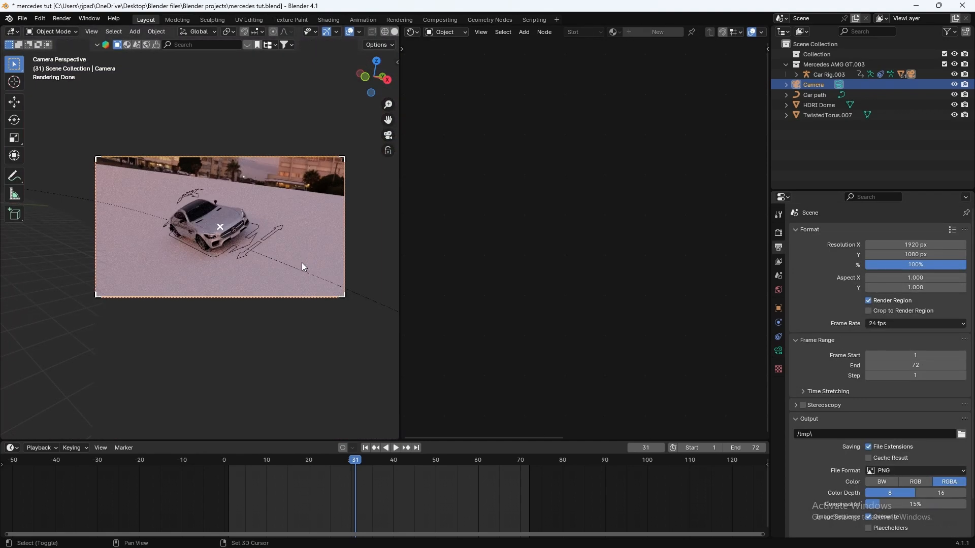
pyautogui.scroll(1, 243, 219)
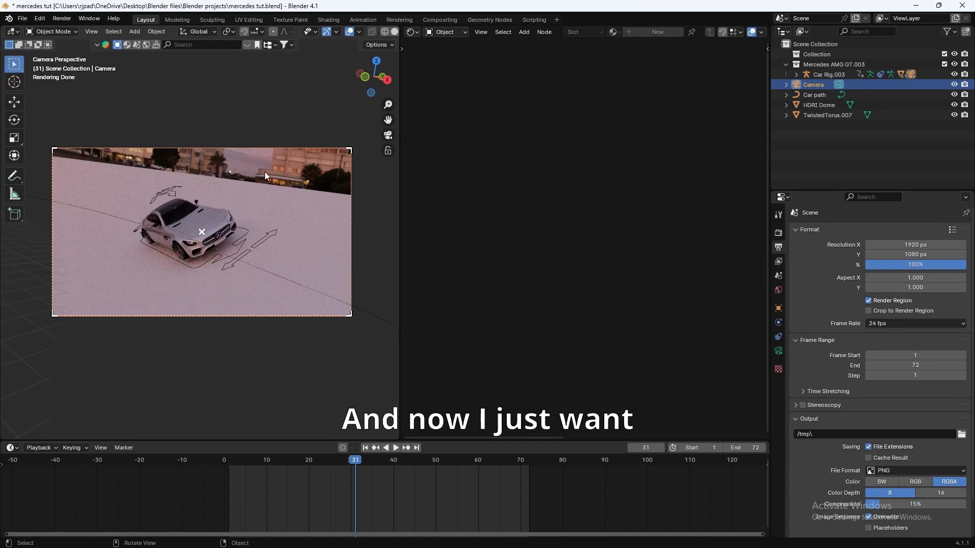
pyautogui.click(812, 105)
pyautogui.moveTo(552, 281); pyautogui.dragTo(626, 280)
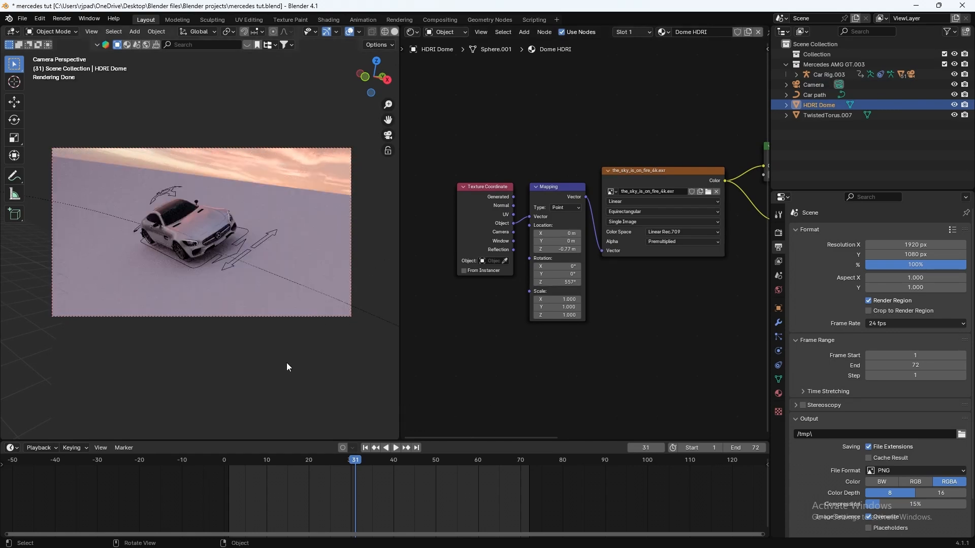
# Step: Scrub the animation, select the twisted torus track, and widen the rendered viewport
pyautogui.moveTo(367, 462); pyautogui.dragTo(269, 459)
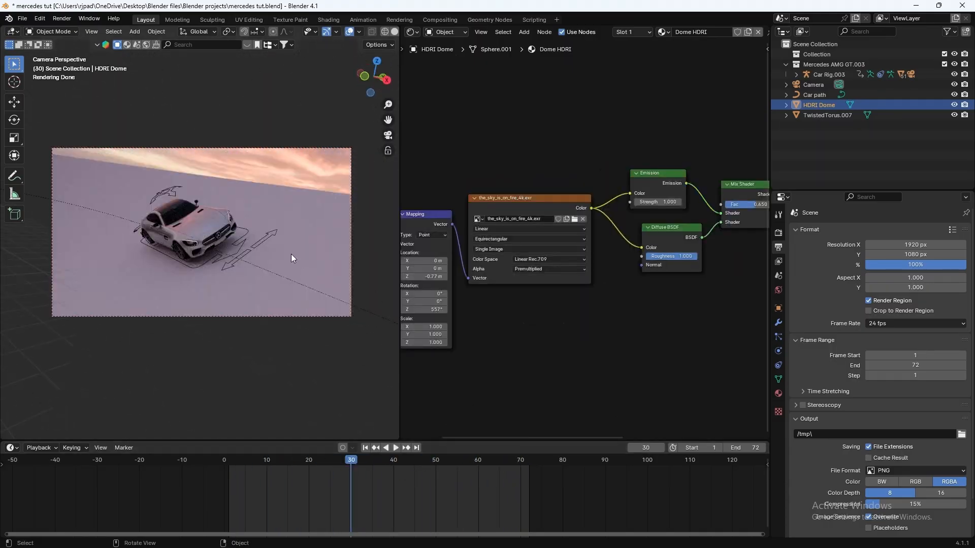
pyautogui.moveTo(291, 254); pyautogui.dragTo(224, 216, button='middle')
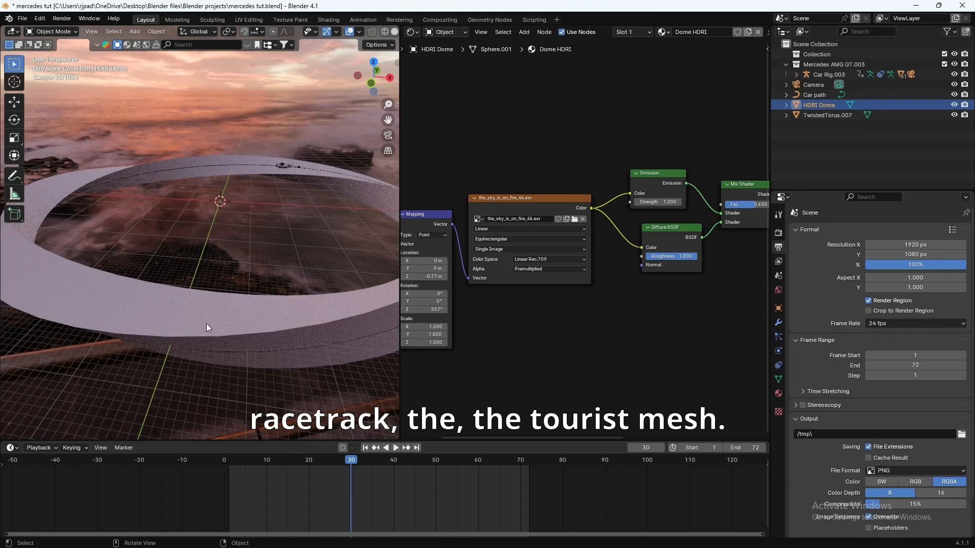
pyautogui.click(203, 312)
pyautogui.moveTo(203, 310); pyautogui.dragTo(277, 228, button='middle')
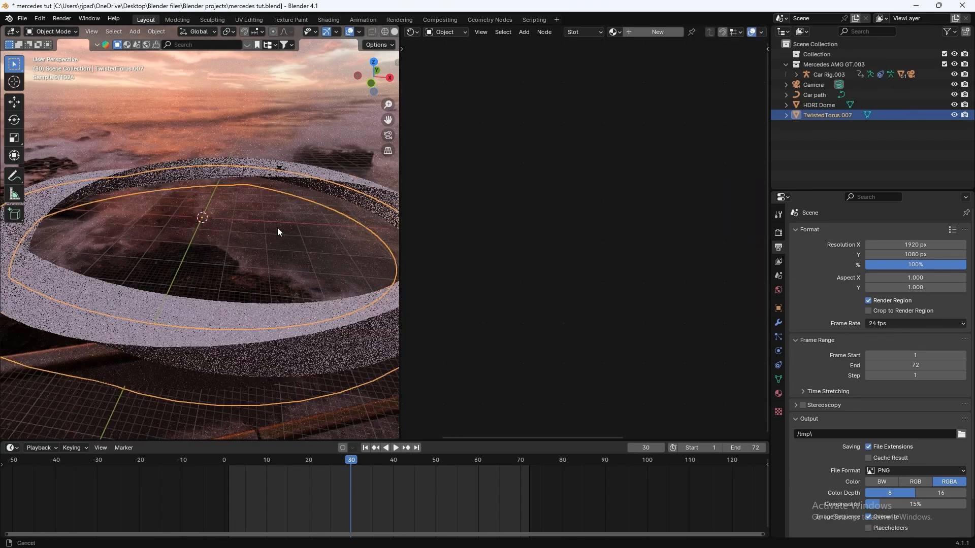
pyautogui.moveTo(400, 110); pyautogui.dragTo(603, 107)
# Step: Search BlenderKit materials for 'Chromatic Disperation glass'
pyautogui.keyDown('shift'); pyautogui.moveTo(323, 131); pyautogui.dragTo(355, 69, button='middle'); pyautogui.keyUp('shift')
pyautogui.scroll(-4, 354, 69)
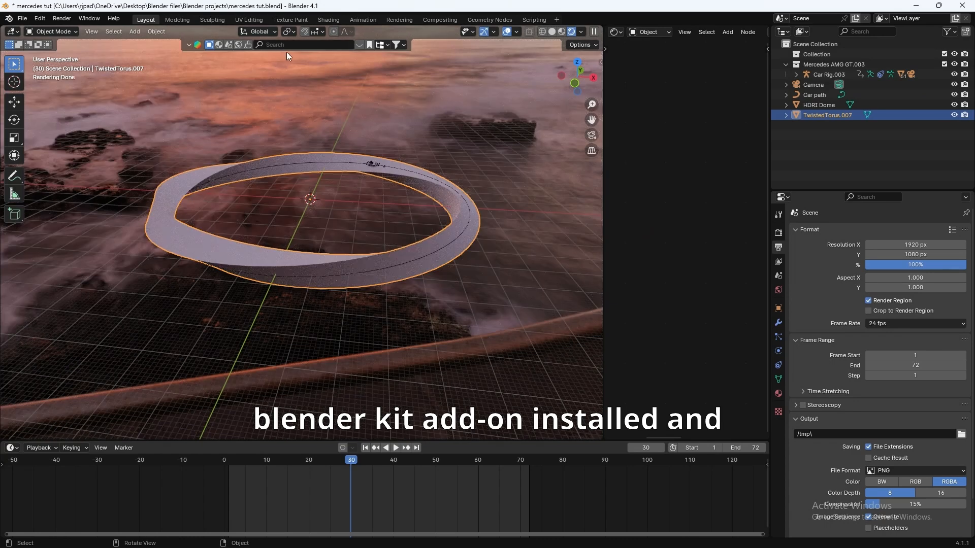
pyautogui.scroll(3, 282, 74)
pyautogui.click(276, 45)
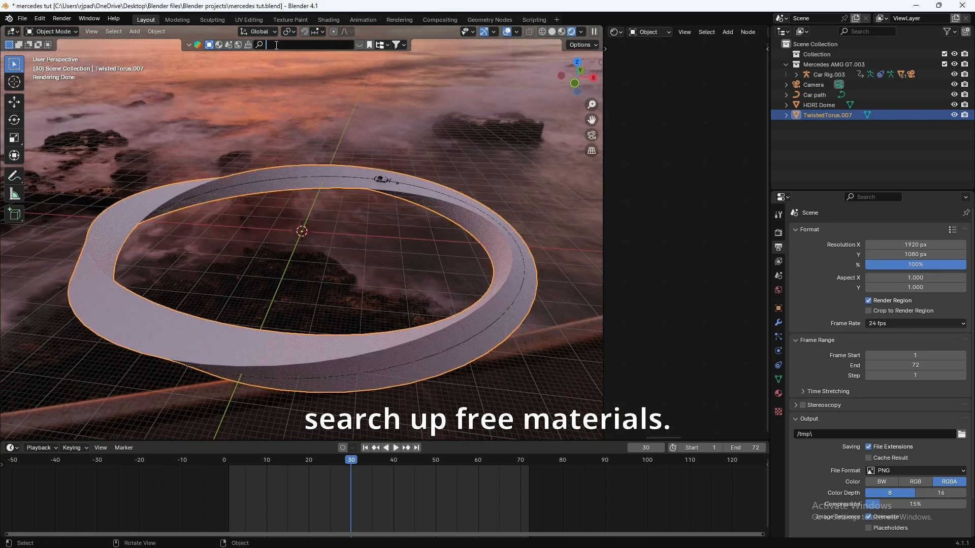
pyautogui.click(220, 45)
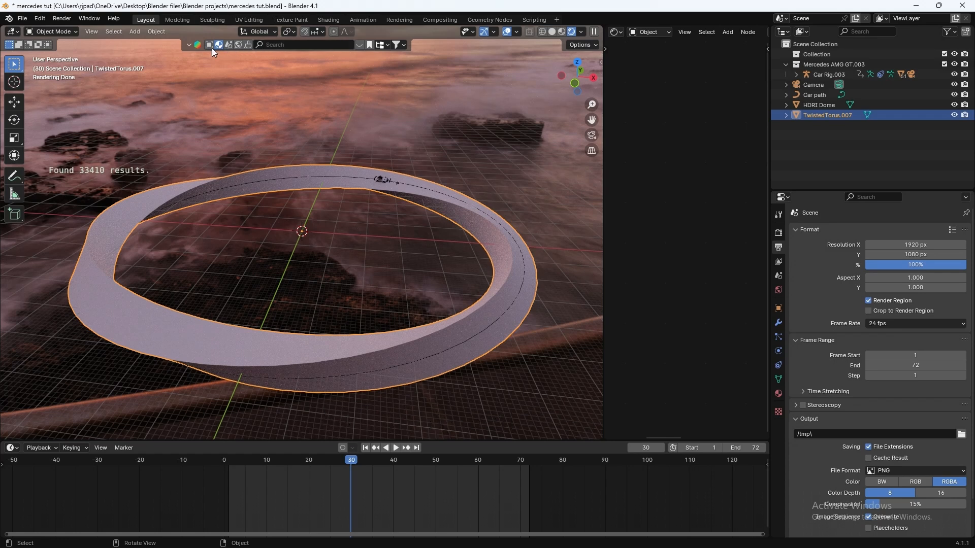
pyautogui.click(279, 45)
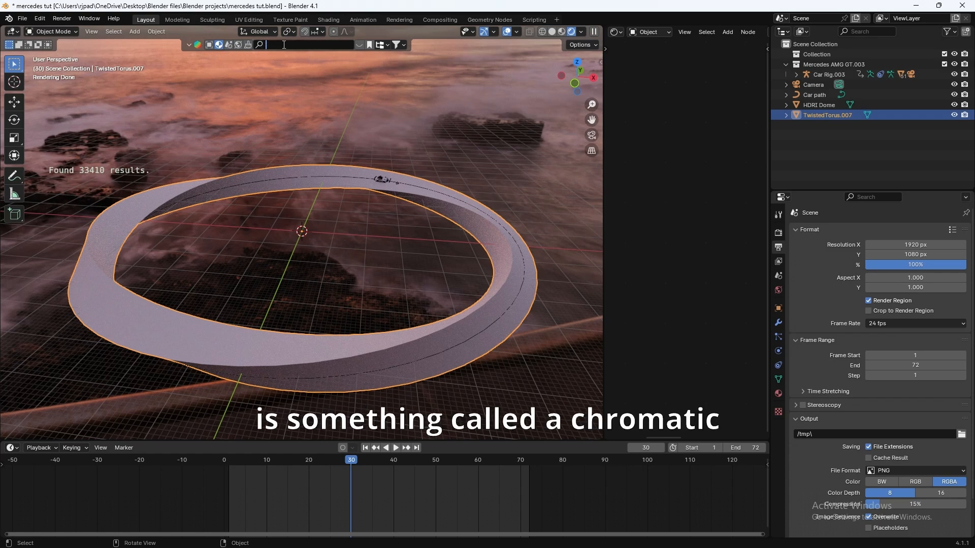
pyautogui.write('mat')
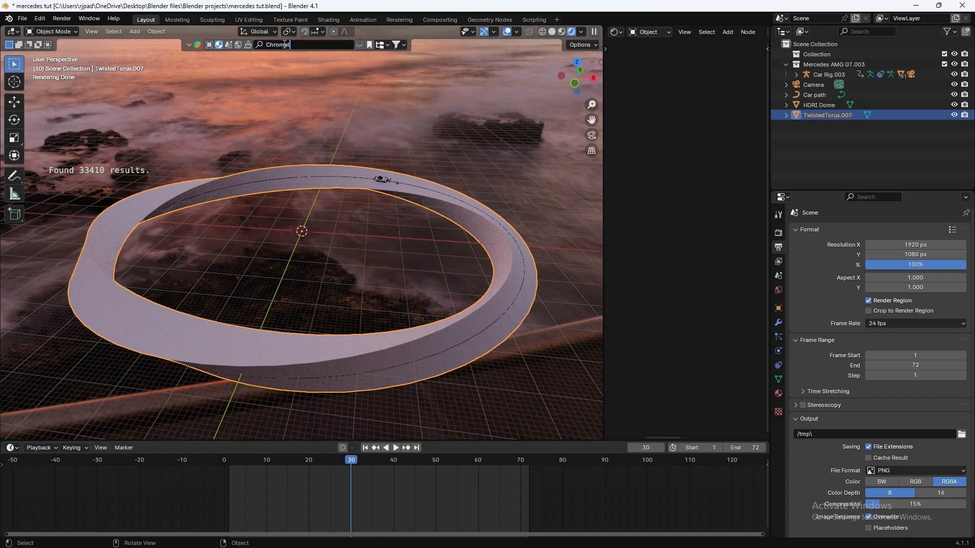
pyautogui.write('ic Disperation glass')
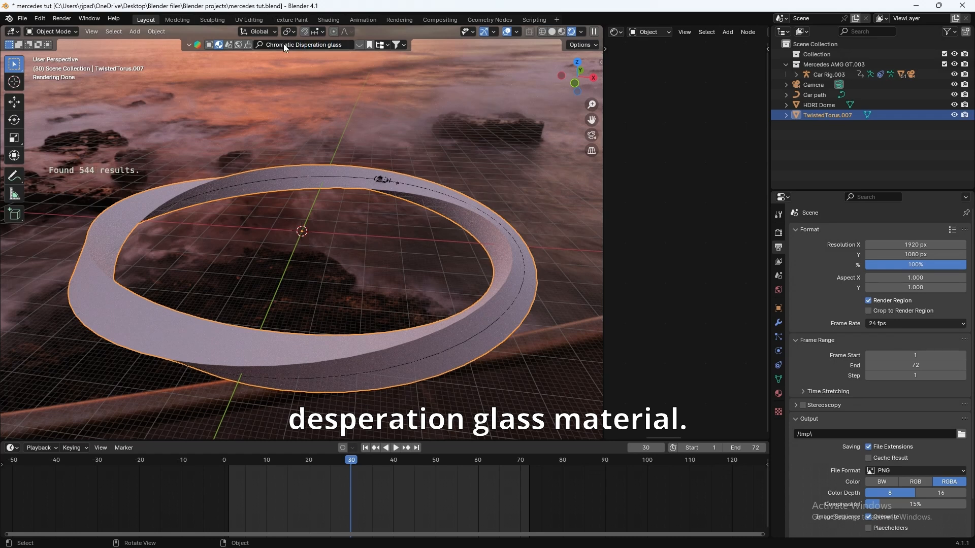
# Step: Drop the Chromatic Dispersion Glass material onto the torus and preview it through the camera
pyautogui.moveTo(238, 116)
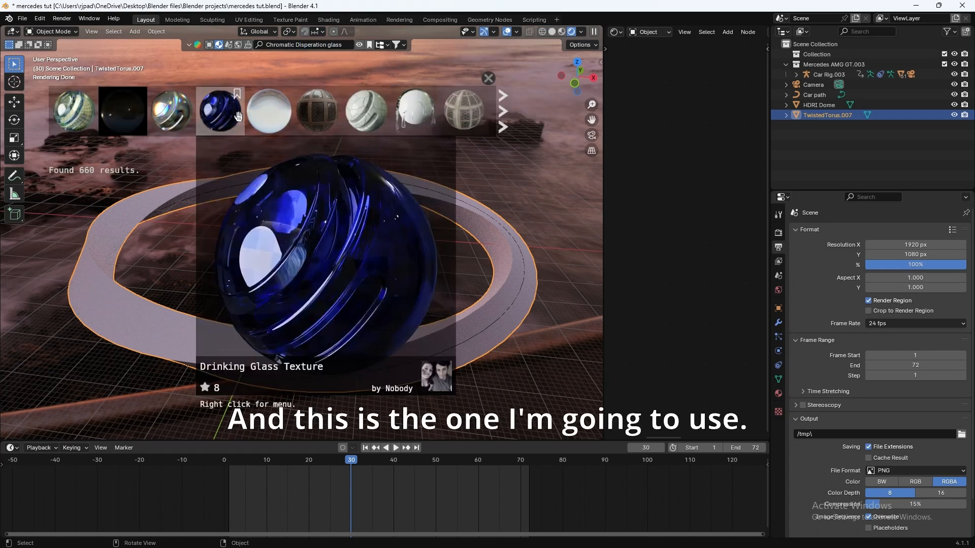
pyautogui.moveTo(84, 117)
pyautogui.moveTo(69, 107); pyautogui.dragTo(410, 342)
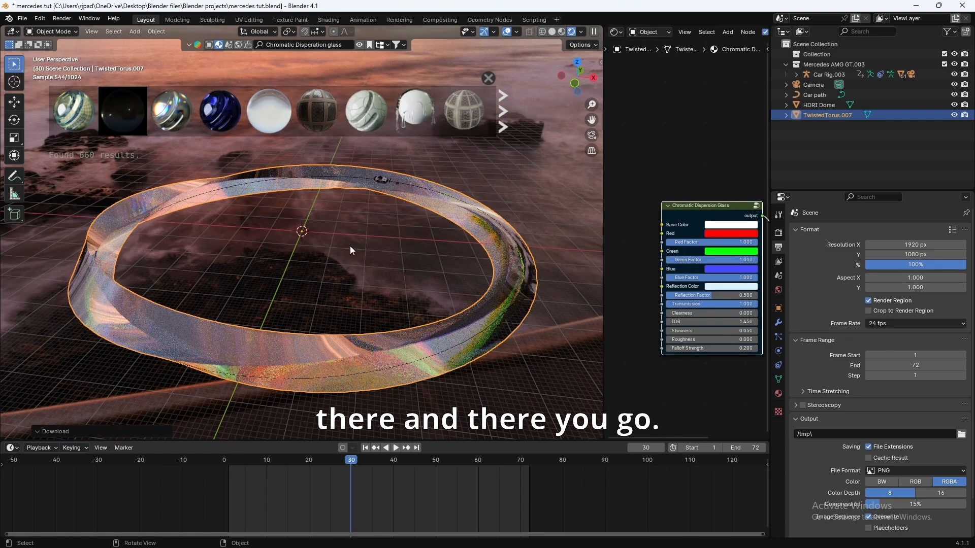
pyautogui.scroll(5, 328, 187)
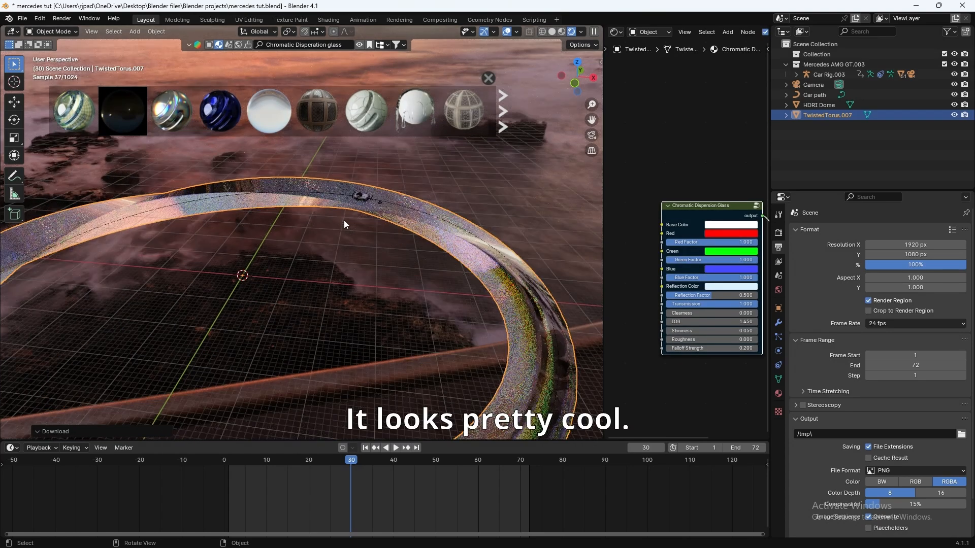
pyautogui.press('KP_0')
pyautogui.moveTo(362, 469)
pyautogui.mouseDown()
pyautogui.moveTo(382, 459)
pyautogui.moveTo(501, 464)
pyautogui.moveTo(297, 462)
pyautogui.moveTo(419, 461)
pyautogui.moveTo(319, 462)
pyautogui.moveTo(376, 460)
pyautogui.mouseUp()
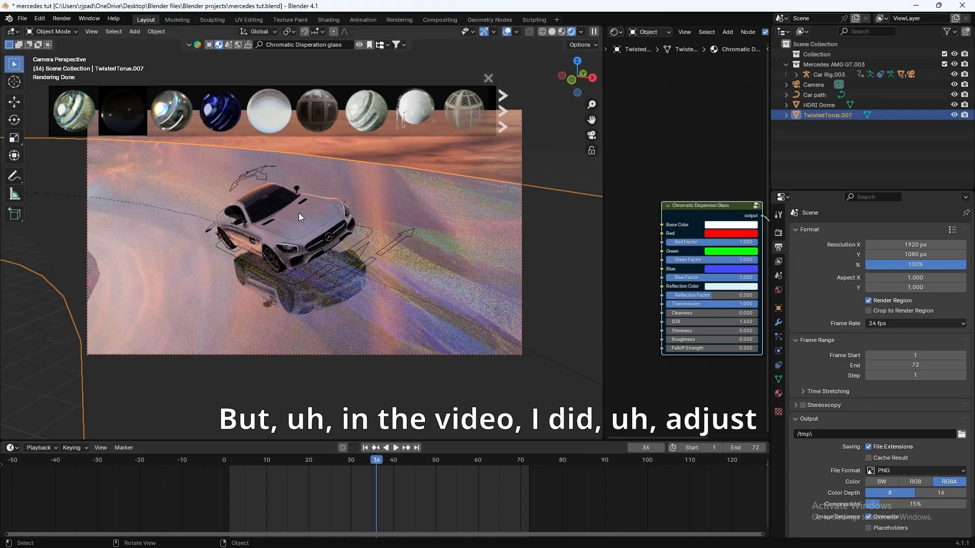
# Step: Narrow the 3D view and box-select the Chromatic Dispersion Glass node
pyautogui.scroll(-3, 659, 341)
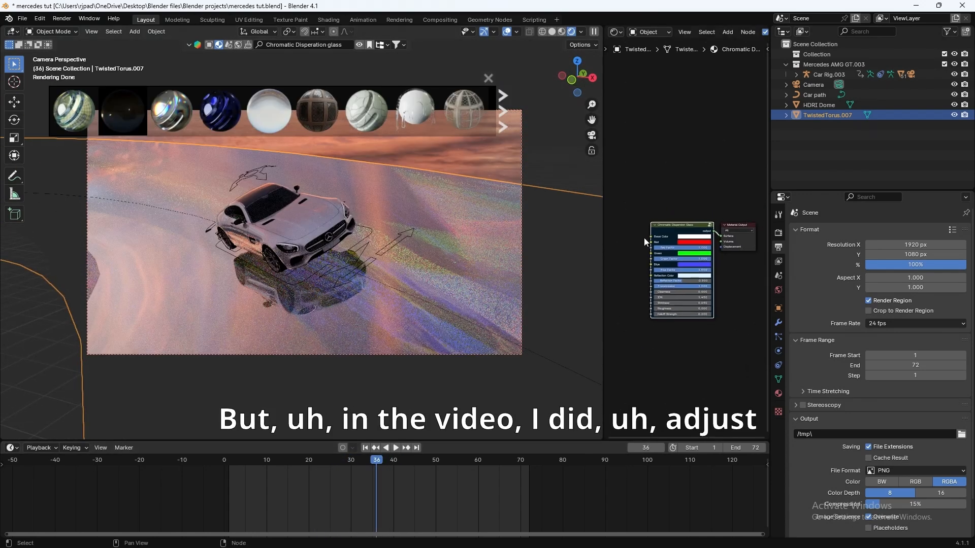
pyautogui.moveTo(602, 254); pyautogui.dragTo(459, 263)
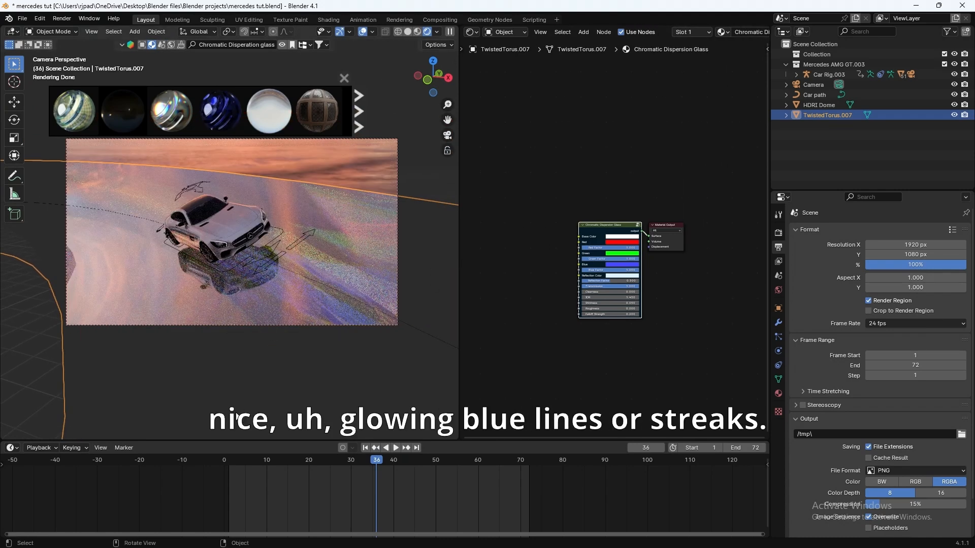
pyautogui.scroll(1, 306, 221)
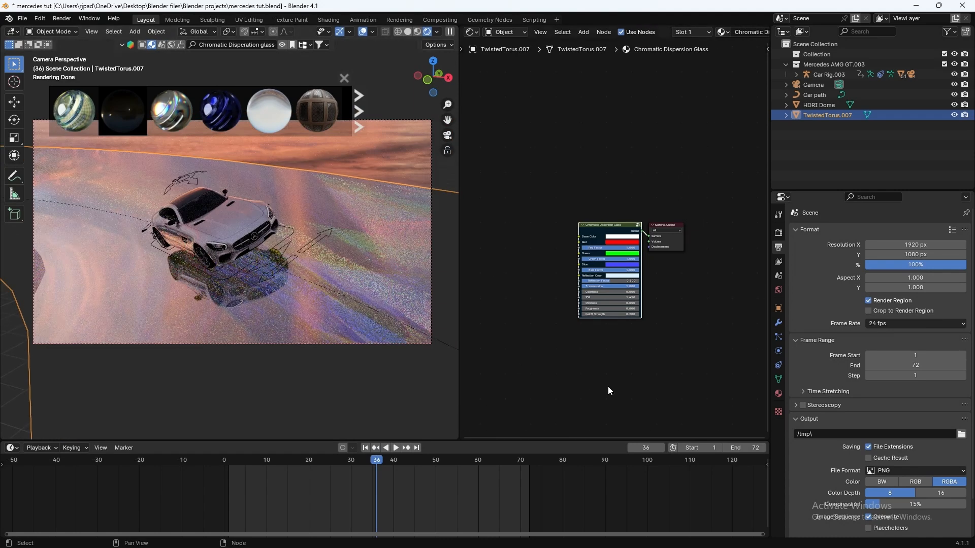
pyautogui.scroll(2, 613, 385)
pyautogui.moveTo(522, 138); pyautogui.dragTo(578, 296)
# Step: Move the glass node left, away from the Material Output
pyautogui.press('g')
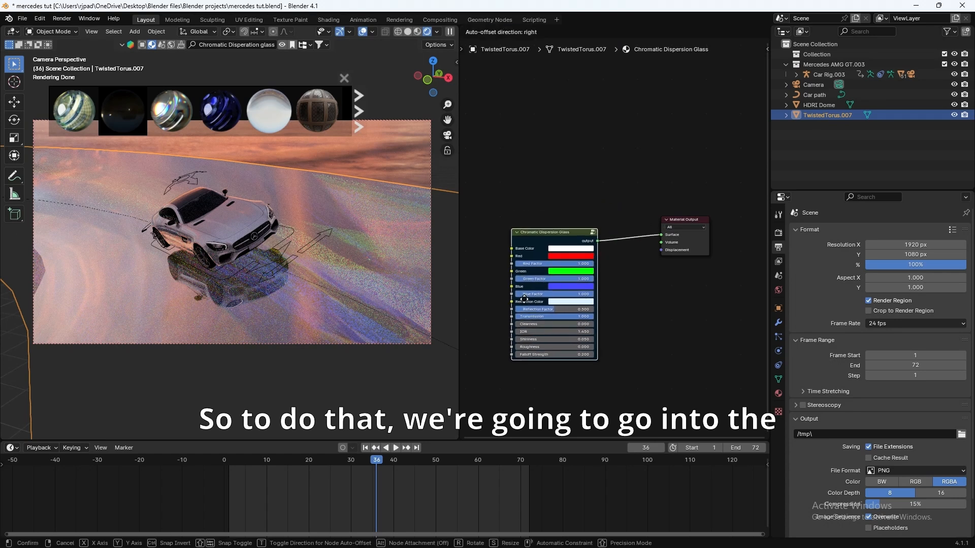
pyautogui.click(537, 297)
pyautogui.scroll(2, 507, 220)
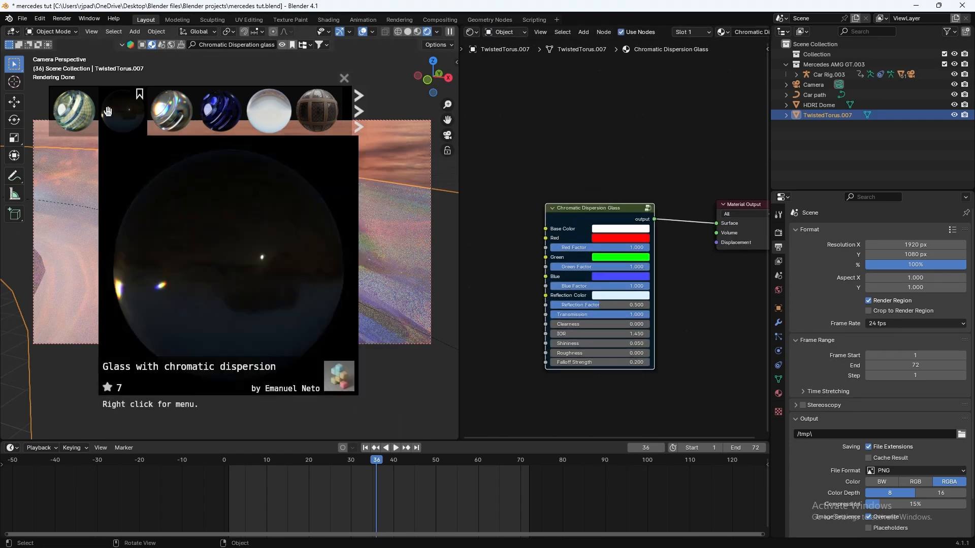
# Step: Show the Material Properties and enter the Chromatic Dispersion Glass node group
pyautogui.moveTo(79, 113)
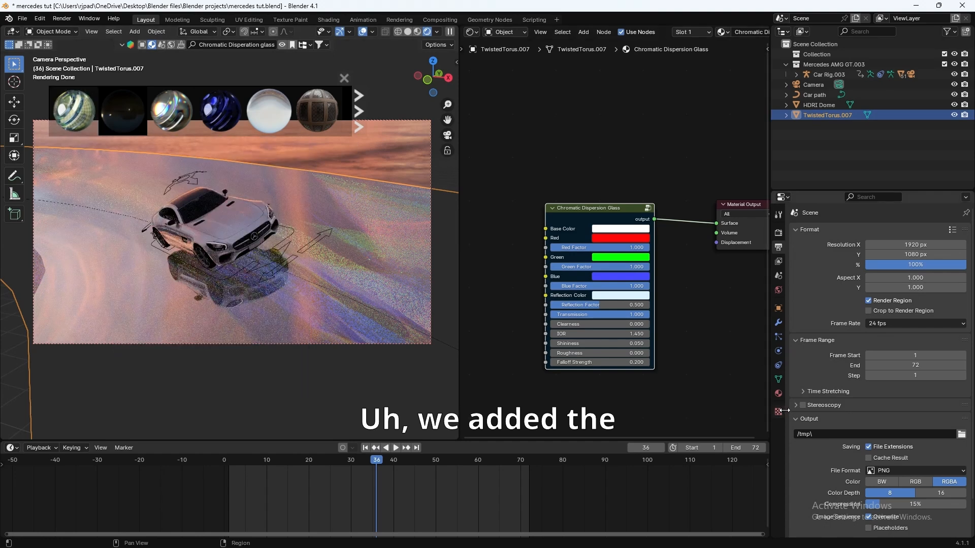
pyautogui.click(778, 393)
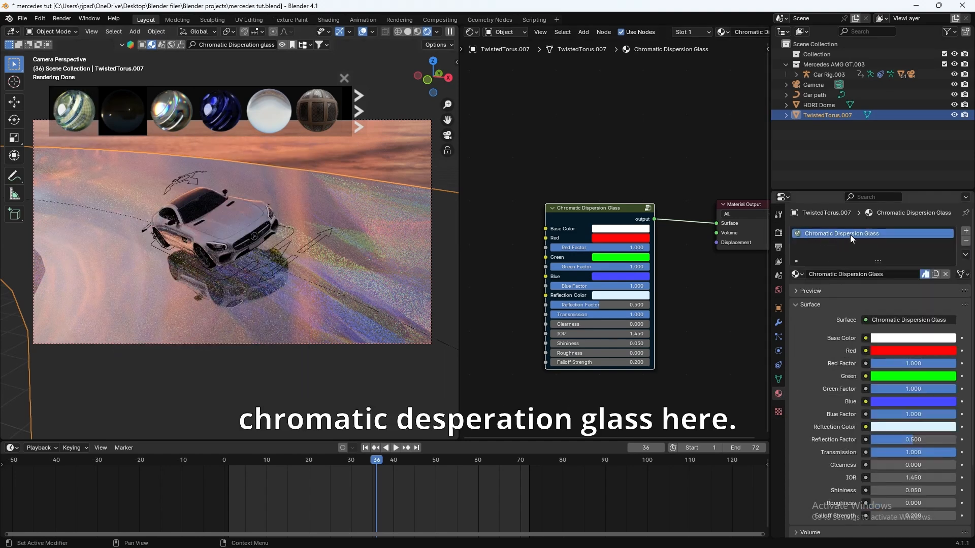
pyautogui.click(648, 208)
pyautogui.moveTo(652, 346); pyautogui.dragTo(621, 337, button='middle')
pyautogui.scroll(1, 620, 334)
pyautogui.moveTo(679, 299); pyautogui.dragTo(678, 264, button='middle')
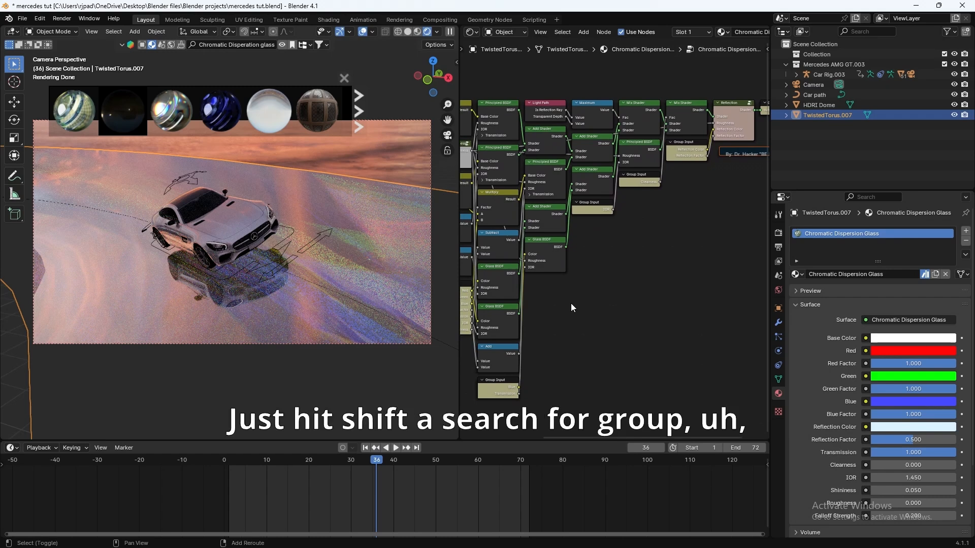
# Step: Add a Group Input node below the tree, undoing an accidental Group Output
pyautogui.hotkey('shift', 'a')
pyautogui.write('group')
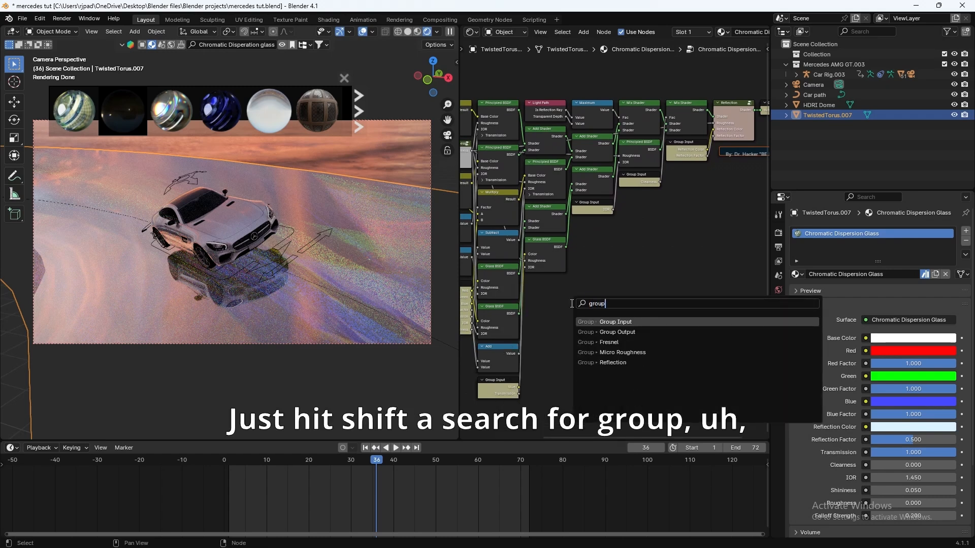
pyautogui.press('Down')
pyautogui.press('Return')
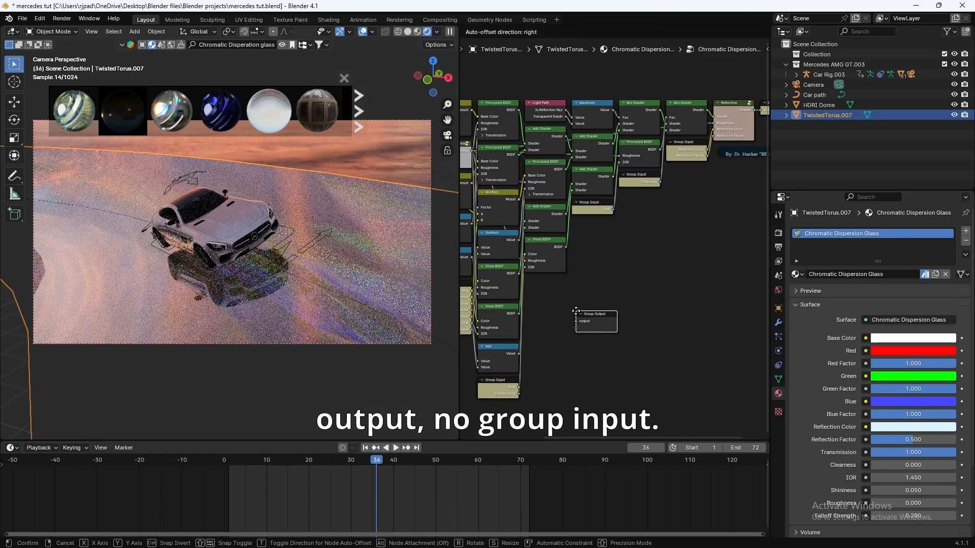
pyautogui.click(583, 307)
pyautogui.hotkey('ctrl', 'z')
pyautogui.hotkey('shift', 'a')
pyautogui.write('group')
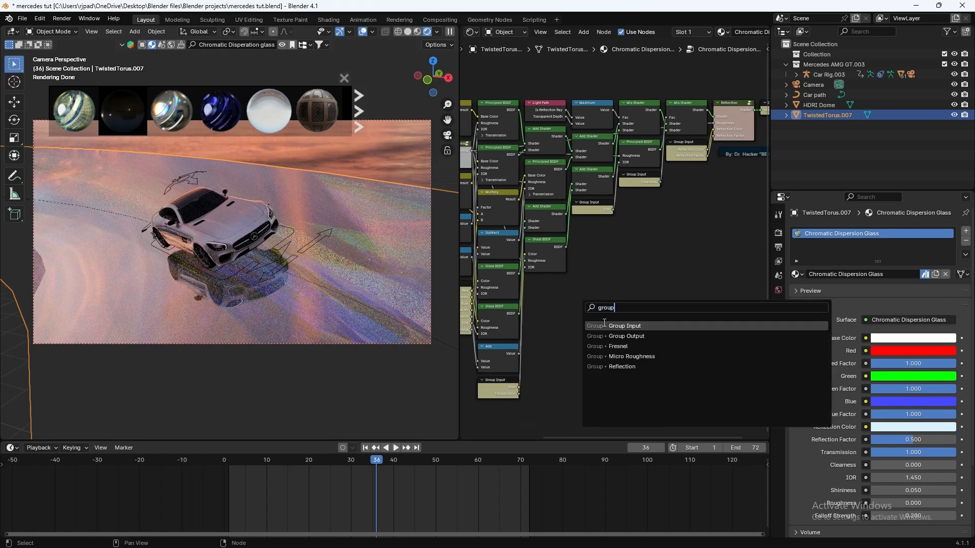
pyautogui.press('Return')
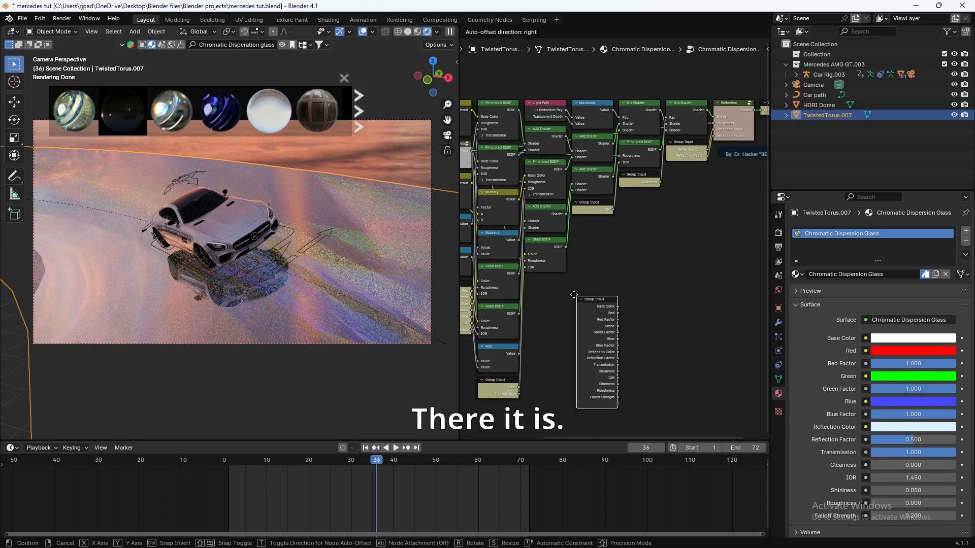
pyautogui.click(551, 285)
pyautogui.hscroll(3, 558, 286)
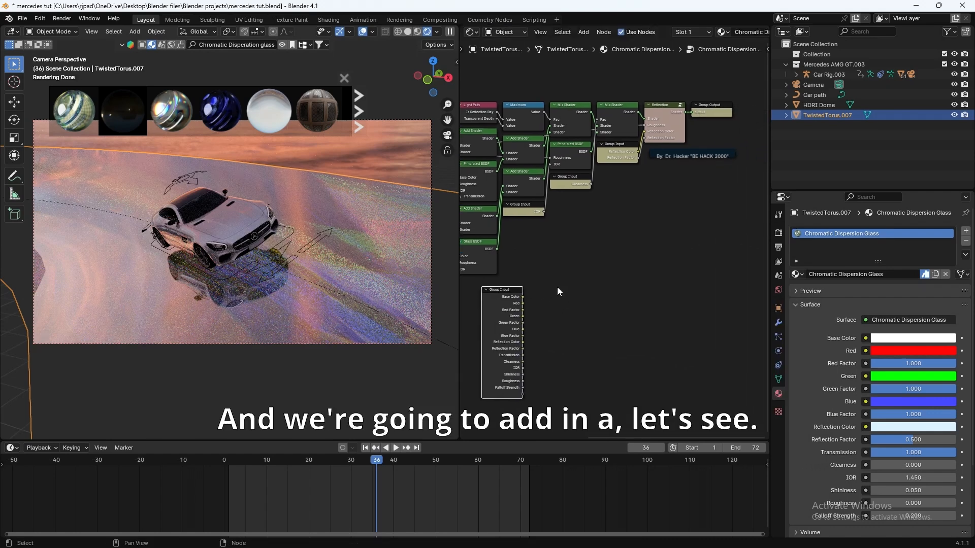
pyautogui.scroll(1, 557, 288)
pyautogui.moveTo(577, 317); pyautogui.dragTo(611, 305, button='middle')
pyautogui.moveTo(527, 284); pyautogui.dragTo(512, 284)
# Step: Rearrange the Group Output, Reflection, credit frame and Group Input nodes
pyautogui.moveTo(637, 224); pyautogui.dragTo(584, 248, button='middle')
pyautogui.scroll(-5, 584, 248)
pyautogui.moveTo(662, 152); pyautogui.dragTo(731, 149)
pyautogui.moveTo(631, 153); pyautogui.dragTo(696, 146)
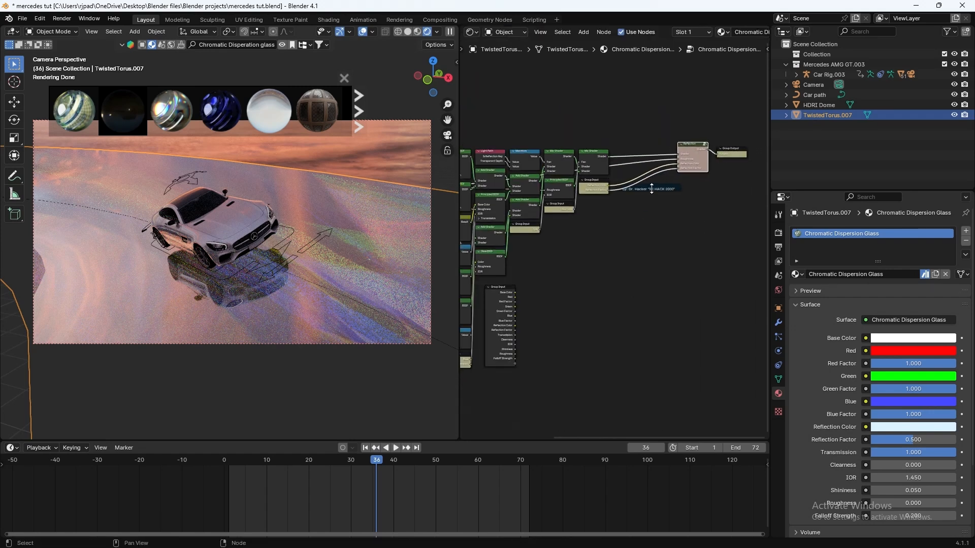
pyautogui.click(658, 188)
pyautogui.moveTo(657, 188); pyautogui.dragTo(714, 208)
pyautogui.moveTo(602, 188); pyautogui.dragTo(603, 204)
pyautogui.scroll(4, 709, 206)
pyautogui.moveTo(710, 206); pyautogui.dragTo(638, 250, button='middle')
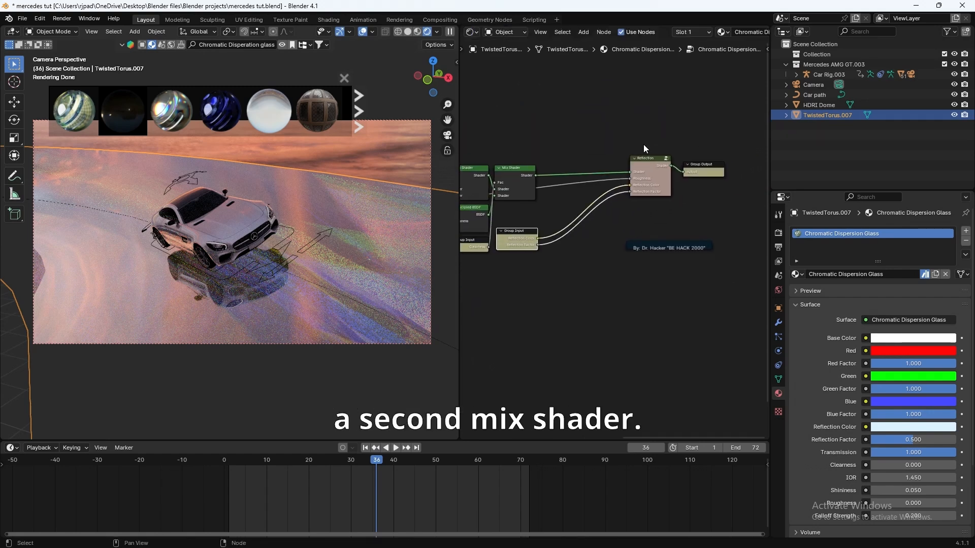
# Step: Shift Reflection and Group Output further right and duplicate the Mix Shader
pyautogui.moveTo(643, 145); pyautogui.dragTo(746, 248)
pyautogui.press('g')
pyautogui.click(788, 226)
pyautogui.moveTo(597, 217); pyautogui.dragTo(668, 217, button='middle')
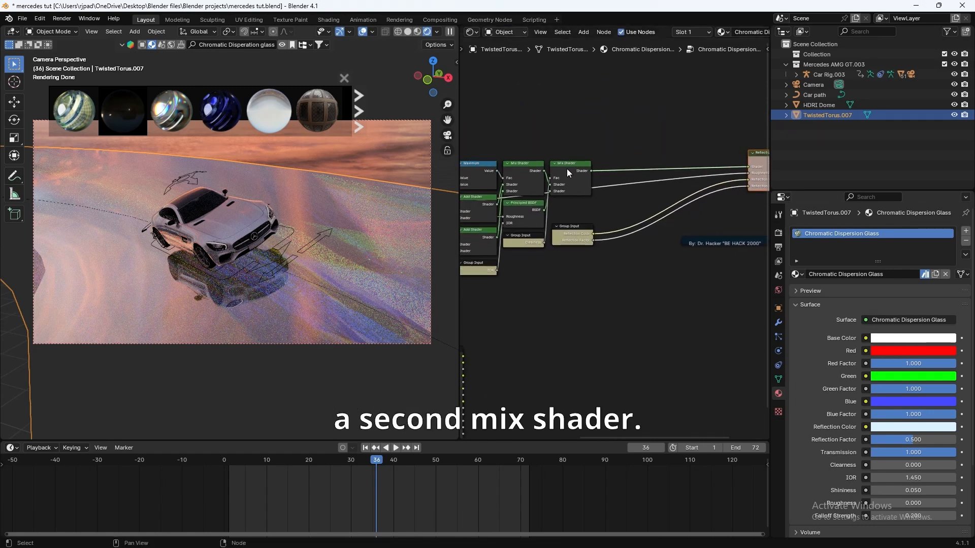
pyautogui.moveTo(567, 173); pyautogui.dragTo(571, 138)
pyautogui.hotkey('shift', 'd')
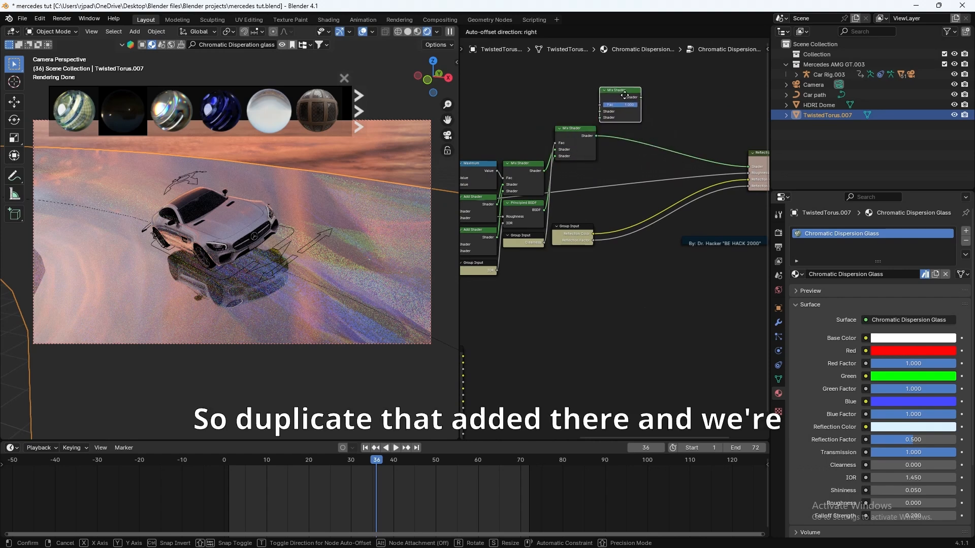
# Step: Drop the copied Mix Shader onto the shader link and raise the Group Input node
pyautogui.click(681, 134)
pyautogui.moveTo(466, 359); pyautogui.dragTo(581, 331, button='middle')
pyautogui.moveTo(561, 321); pyautogui.dragTo(604, 266)
pyautogui.moveTo(678, 271); pyautogui.dragTo(616, 275, button='middle')
# Step: Add a Color Ramp node beside the Group Input
pyautogui.hotkey('shift', 'a')
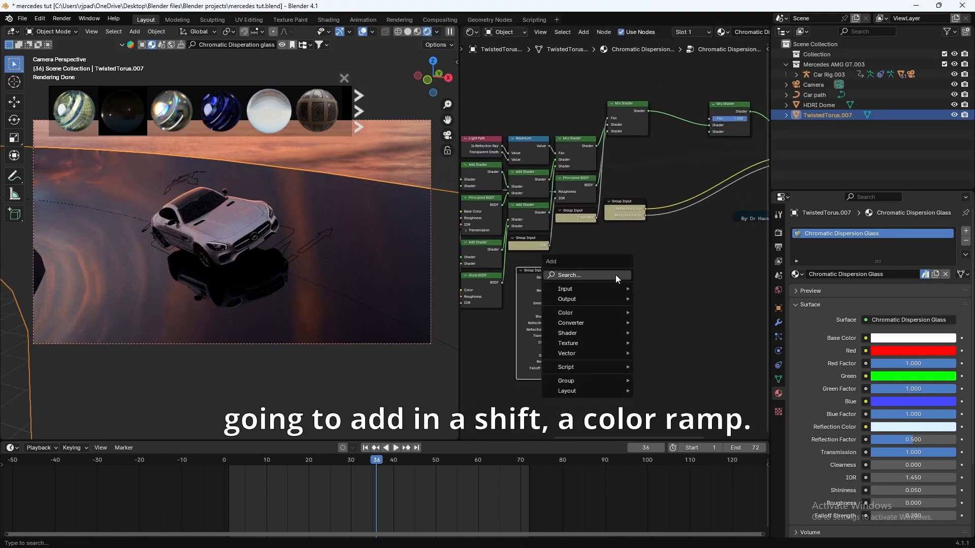
pyautogui.click(615, 275)
pyautogui.write('color')
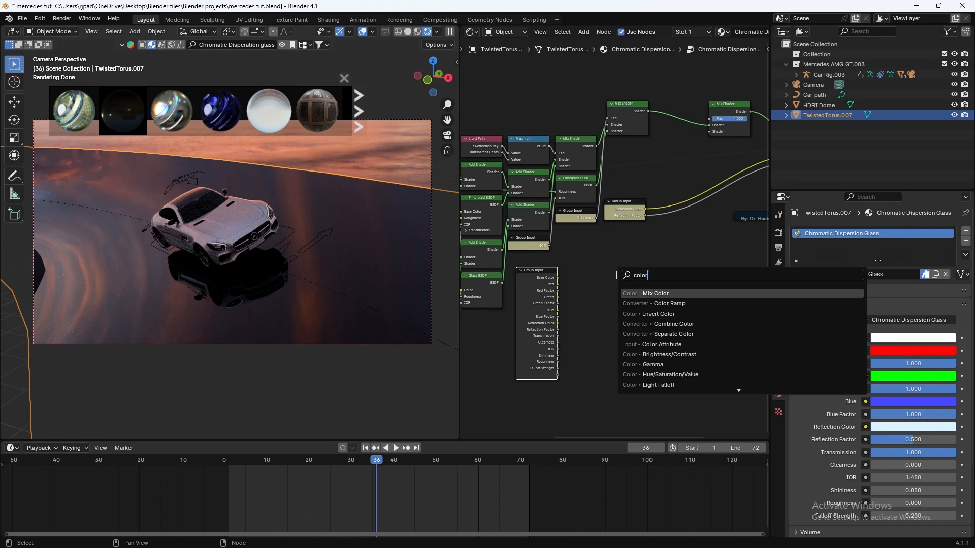
pyautogui.click(669, 304)
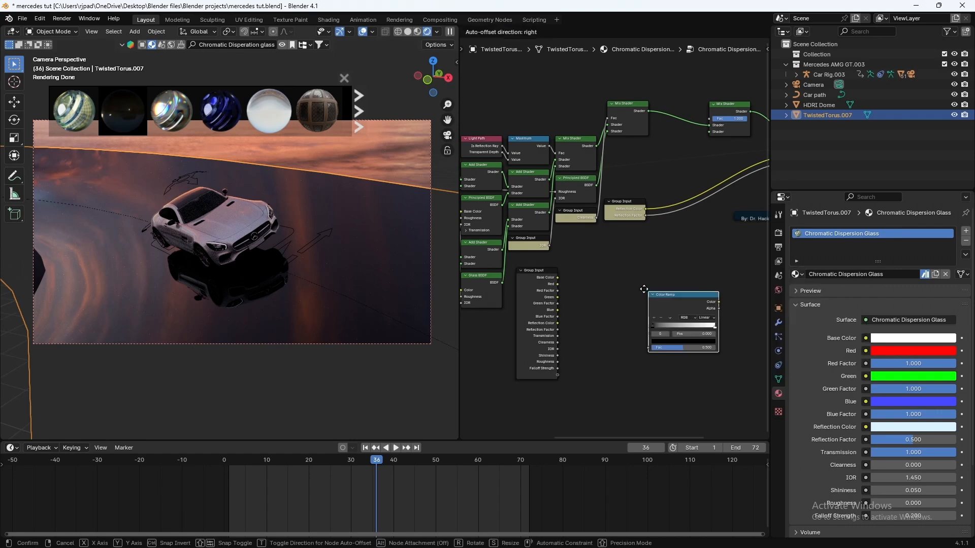
pyautogui.click(608, 275)
pyautogui.scroll(3, 684, 364)
pyautogui.moveTo(683, 364); pyautogui.dragTo(663, 339, button='middle')
# Step: Set the Color Ramp to HSV with a purple left stop and cyan right stop
pyautogui.click(632, 291)
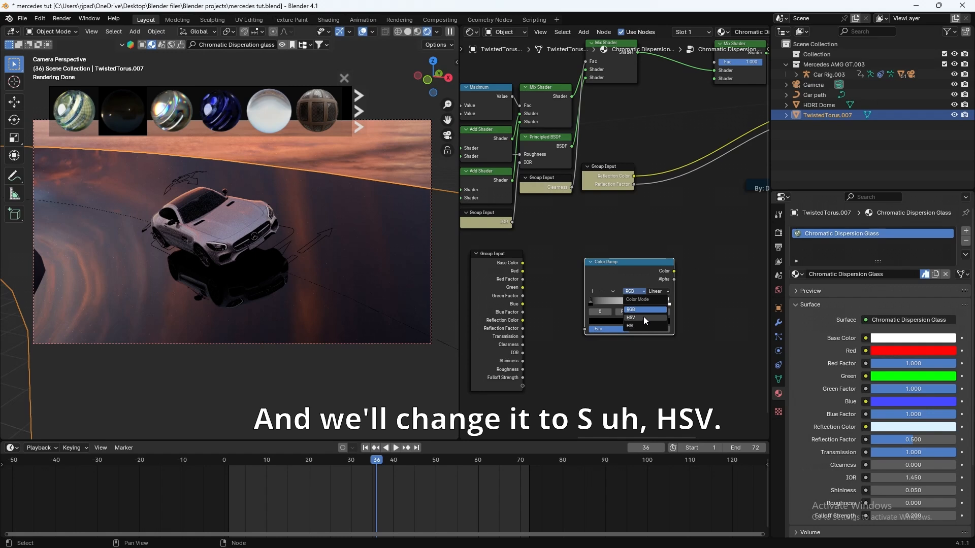
pyautogui.click(643, 316)
pyautogui.click(602, 320)
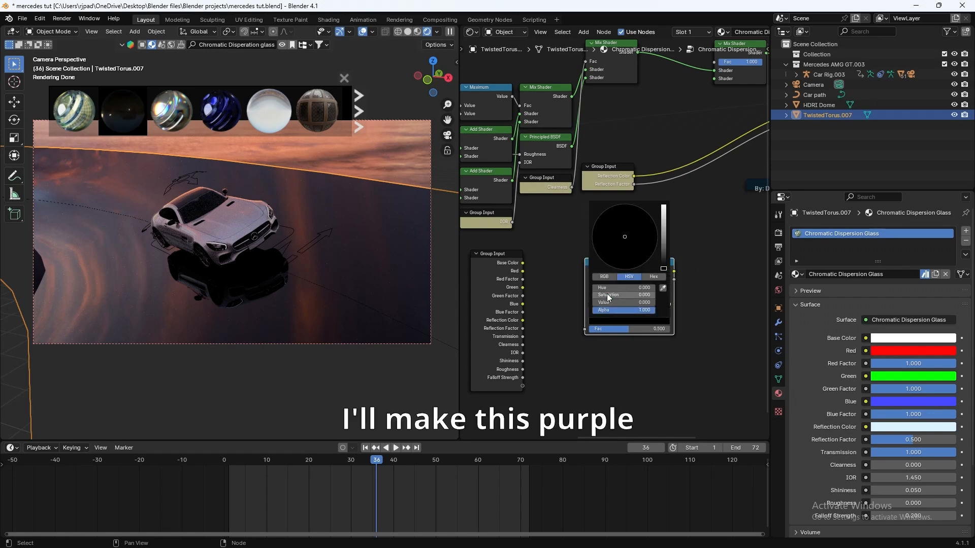
pyautogui.moveTo(663, 248)
pyautogui.mouseDown()
pyautogui.moveTo(664, 205)
pyautogui.moveTo(657, 244)
pyautogui.mouseUp()
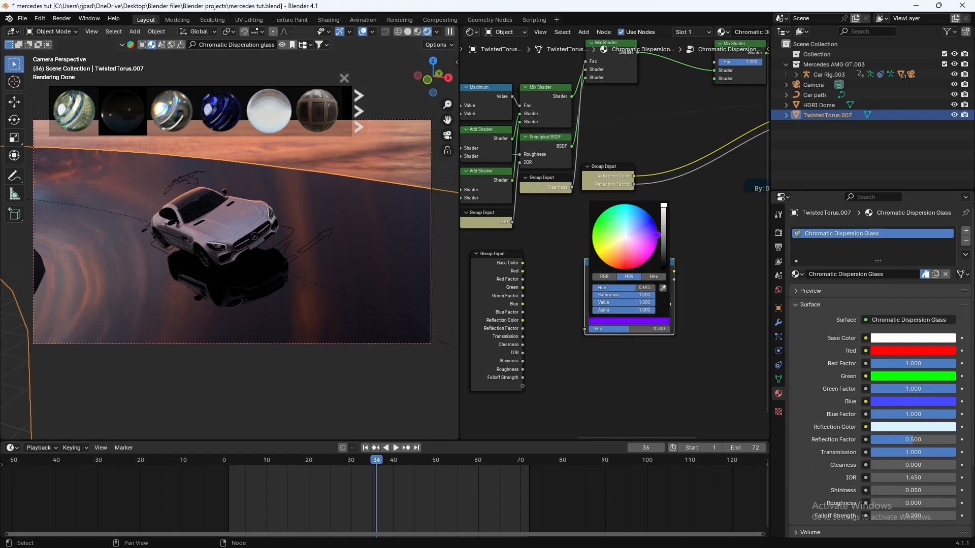
pyautogui.click(668, 304)
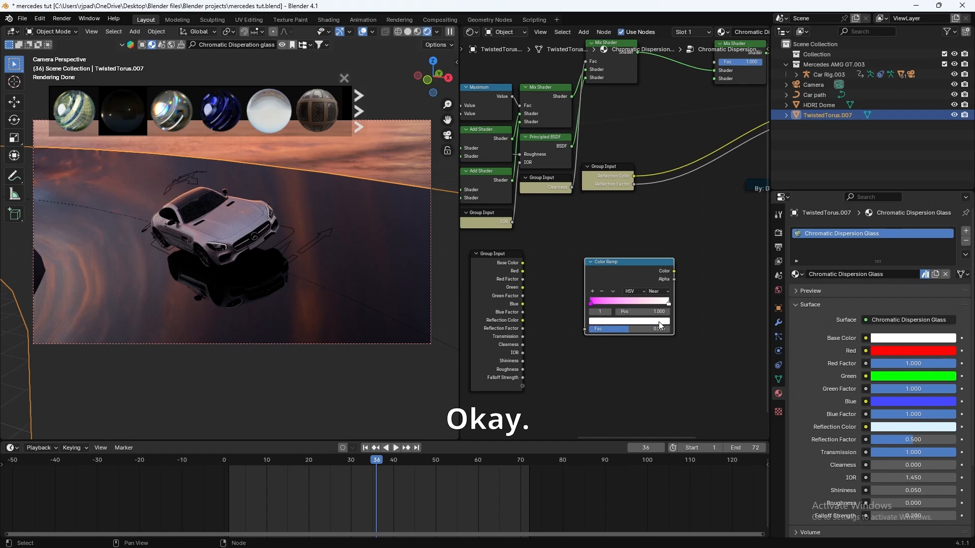
pyautogui.click(629, 320)
pyautogui.moveTo(655, 245); pyautogui.dragTo(633, 205)
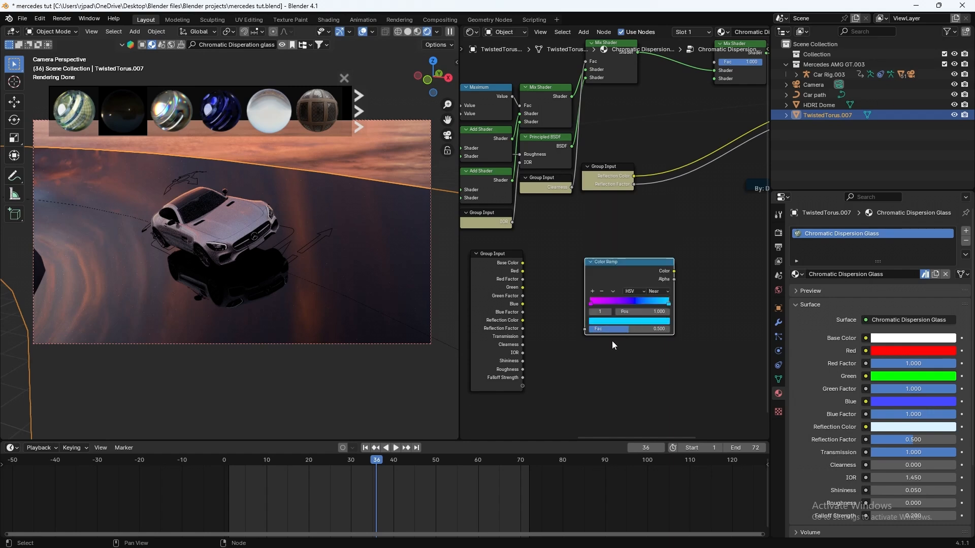
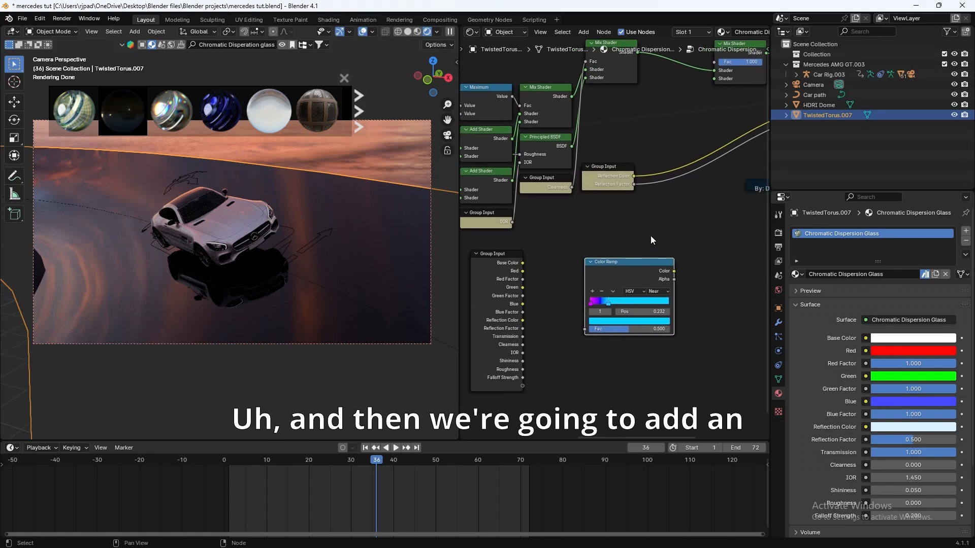
# Step: Add an Emission node and feed the Color Ramp's Color into its Color input
pyautogui.moveTo(635, 270)
pyautogui.mouseDown()
pyautogui.moveTo(638, 307)
pyautogui.moveTo(634, 279)
pyautogui.mouseUp()
pyautogui.moveTo(680, 282); pyautogui.dragTo(606, 291, button='middle')
pyautogui.hotkey('shift', 'a')
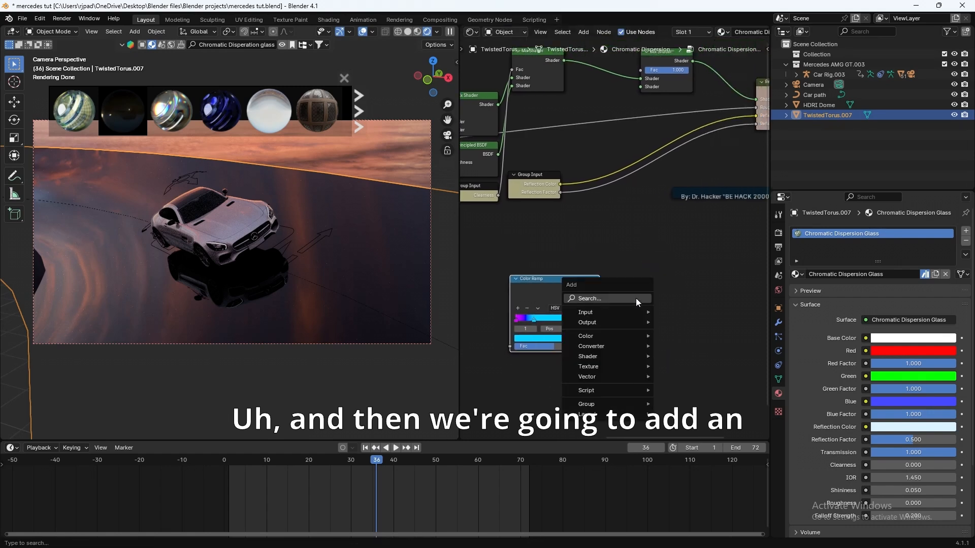
pyautogui.click(635, 298)
pyautogui.write('emissi')
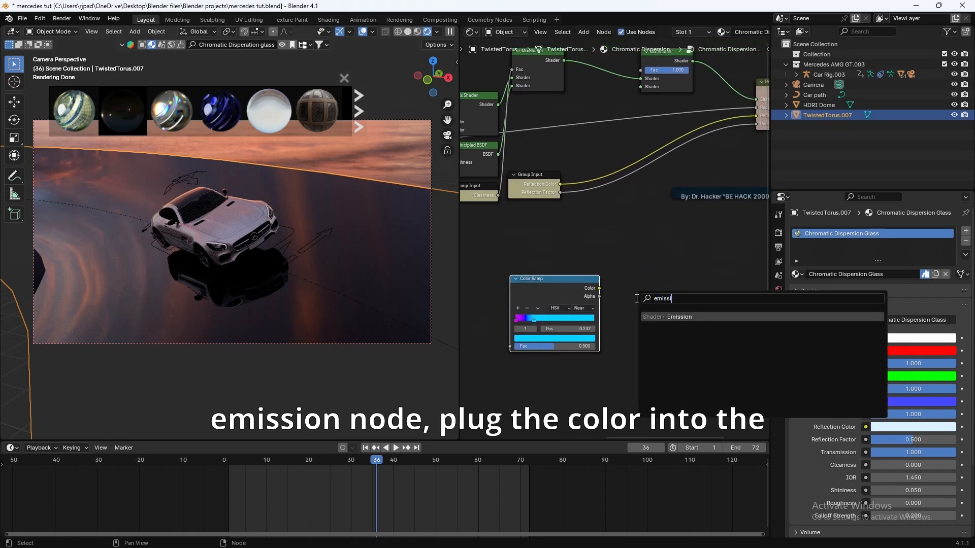
pyautogui.click(666, 316)
pyautogui.moveTo(600, 288); pyautogui.dragTo(645, 308)
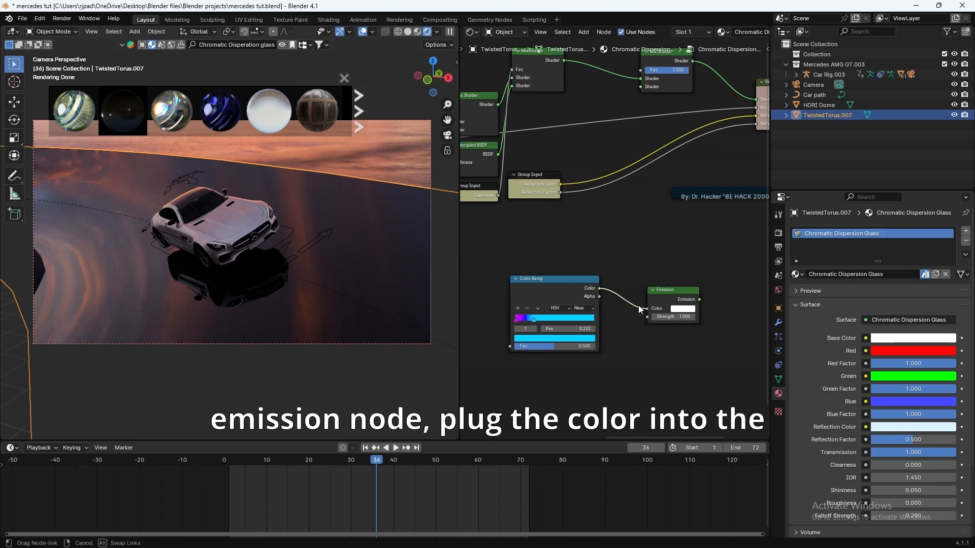
# Step: Wire the Emission output into the Mix Shader and tidy the node layout
pyautogui.moveTo(587, 283); pyautogui.dragTo(551, 287)
pyautogui.scroll(-1, 650, 285)
pyautogui.moveTo(668, 282); pyautogui.dragTo(579, 298, button='middle')
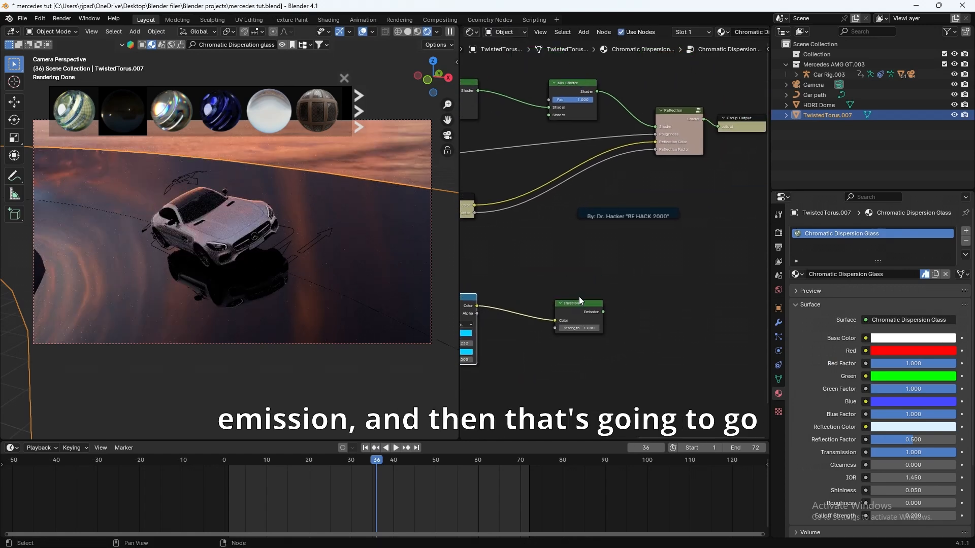
pyautogui.moveTo(590, 306); pyautogui.dragTo(541, 303)
pyautogui.moveTo(562, 285); pyautogui.dragTo(657, 314, button='middle')
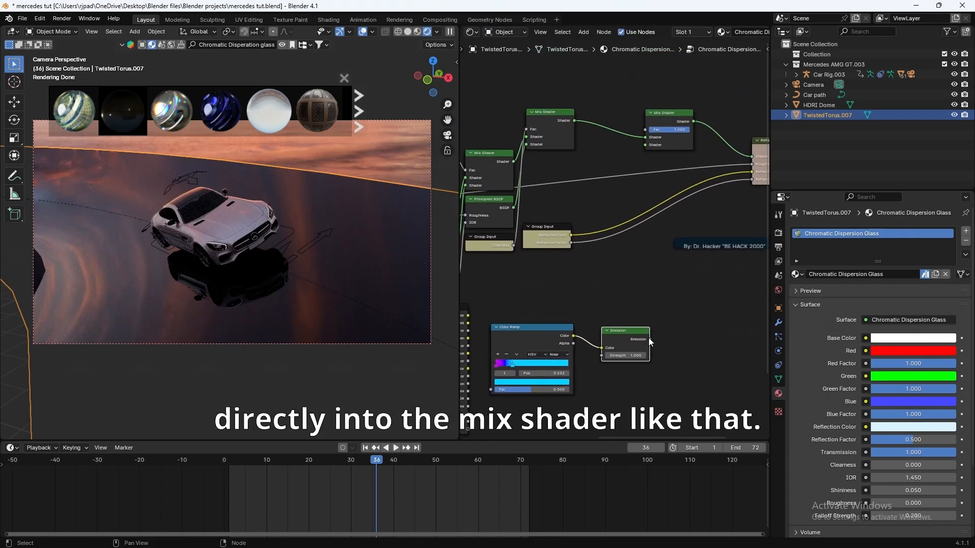
pyautogui.moveTo(649, 340); pyautogui.dragTo(639, 148)
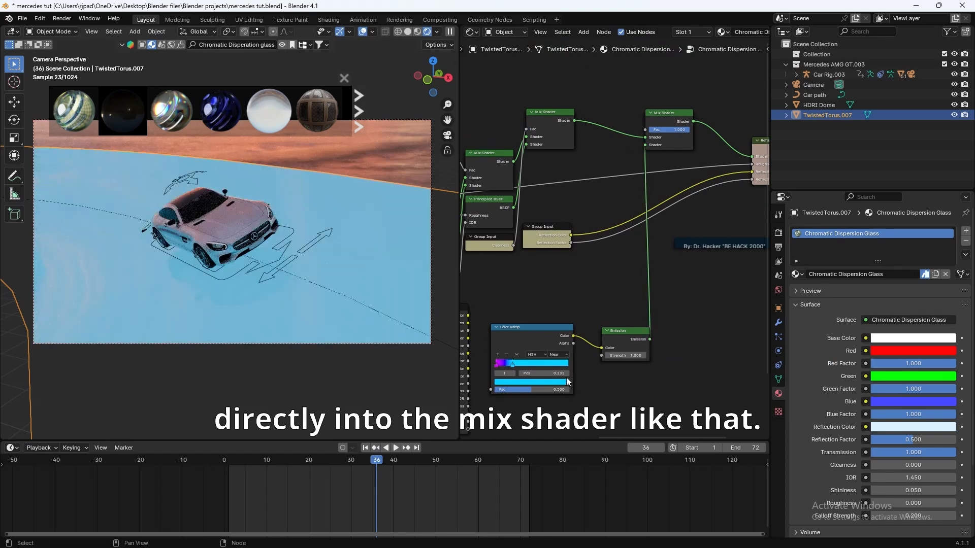
pyautogui.moveTo(591, 386); pyautogui.dragTo(648, 353, button='middle')
pyautogui.moveTo(591, 303); pyautogui.dragTo(603, 313)
pyautogui.moveTo(543, 537)
pyautogui.moveTo(596, 492)
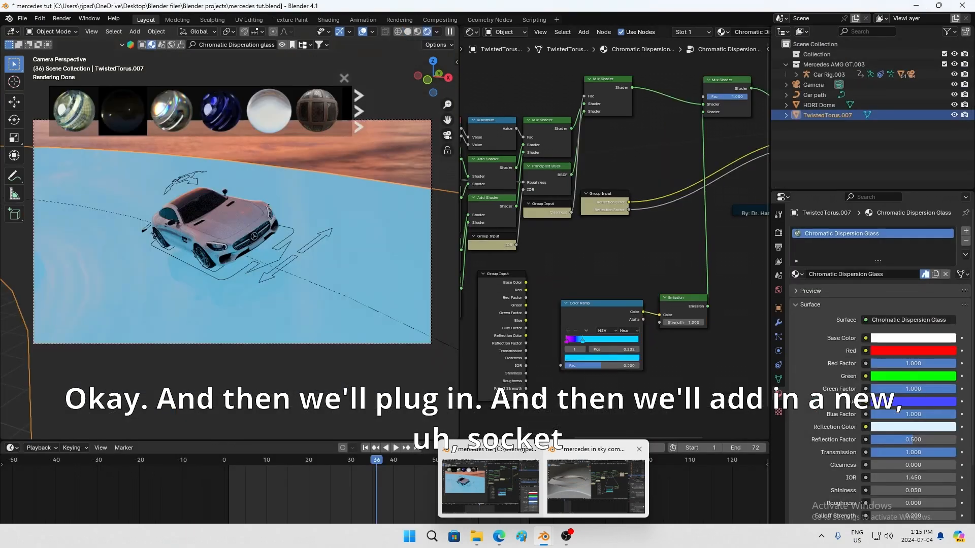
# Step: Create a new group input from the Group Input's empty socket, linked to the Color Ramp's Fac
pyautogui.click(718, 435)
pyautogui.moveTo(518, 290); pyautogui.dragTo(739, 249, button='middle')
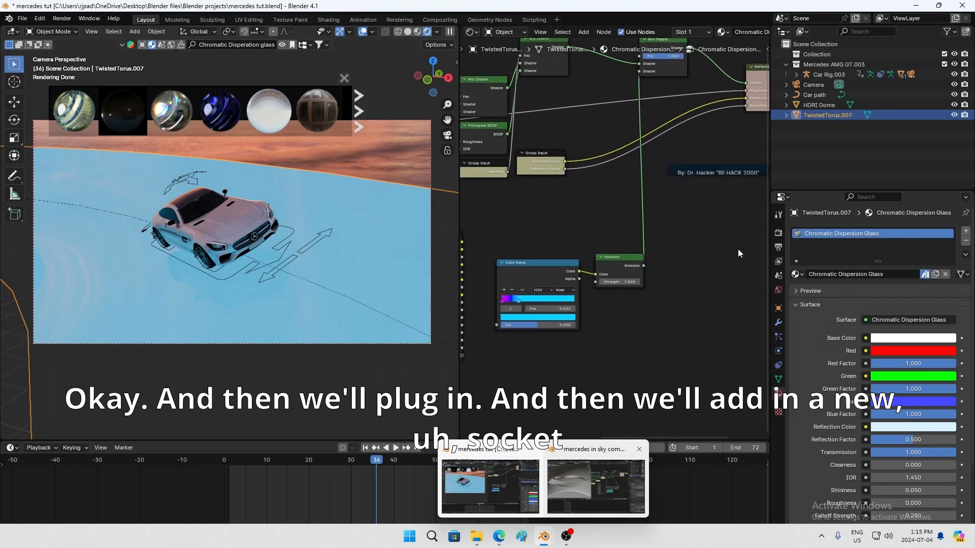
pyautogui.press('super')
pyautogui.press('super')
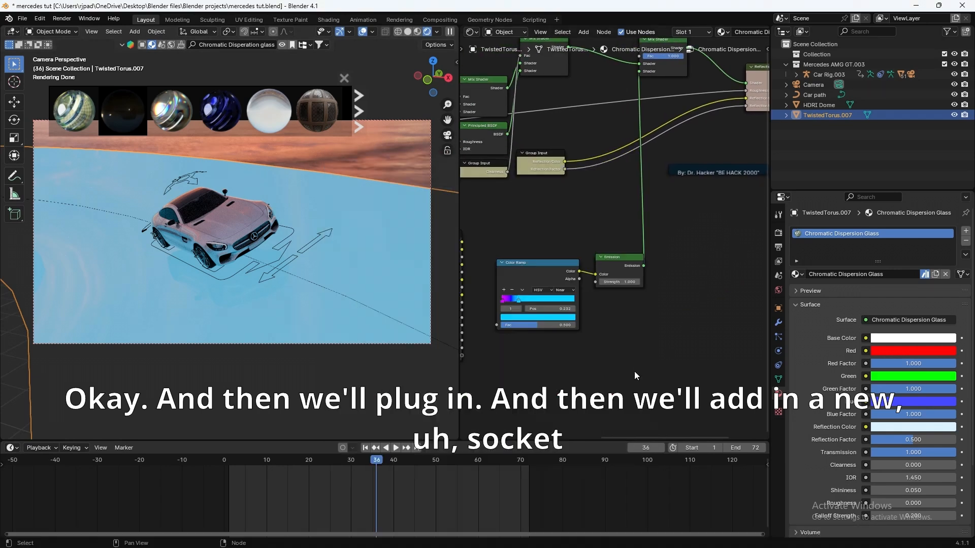
pyautogui.moveTo(545, 366); pyautogui.dragTo(619, 385, button='middle')
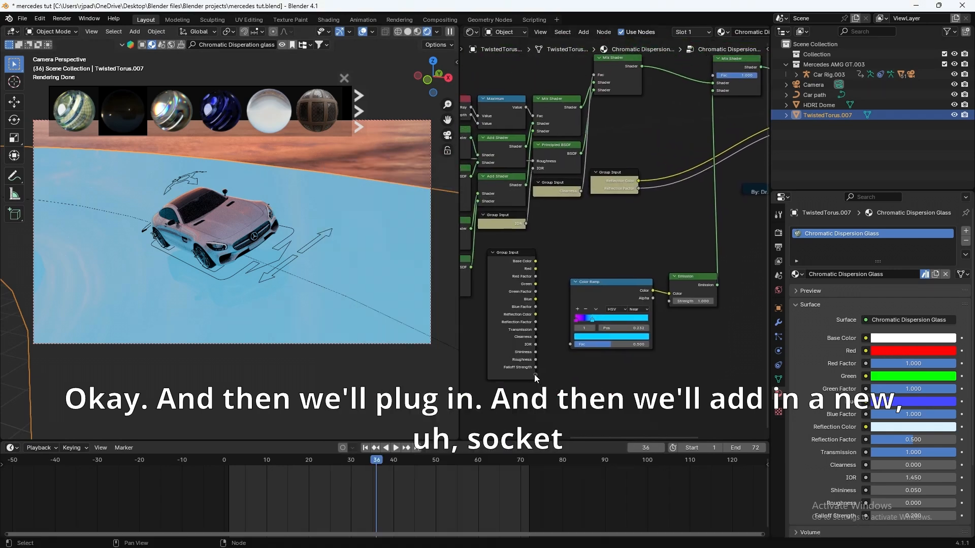
pyautogui.moveTo(535, 374); pyautogui.dragTo(572, 344)
pyautogui.moveTo(671, 368); pyautogui.dragTo(652, 394, button='middle')
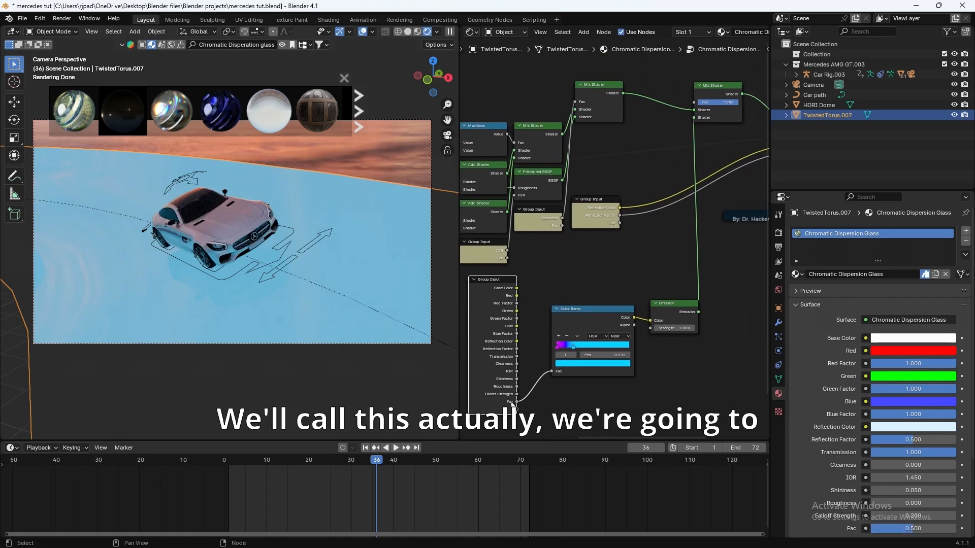
# Step: Rename the new group input socket to 'Strength'
pyautogui.press('n')
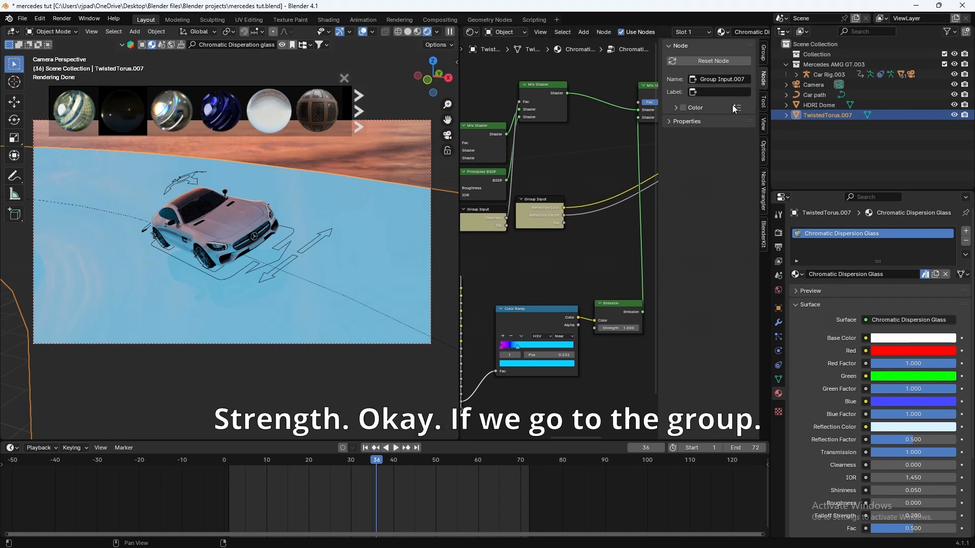
pyautogui.click(761, 59)
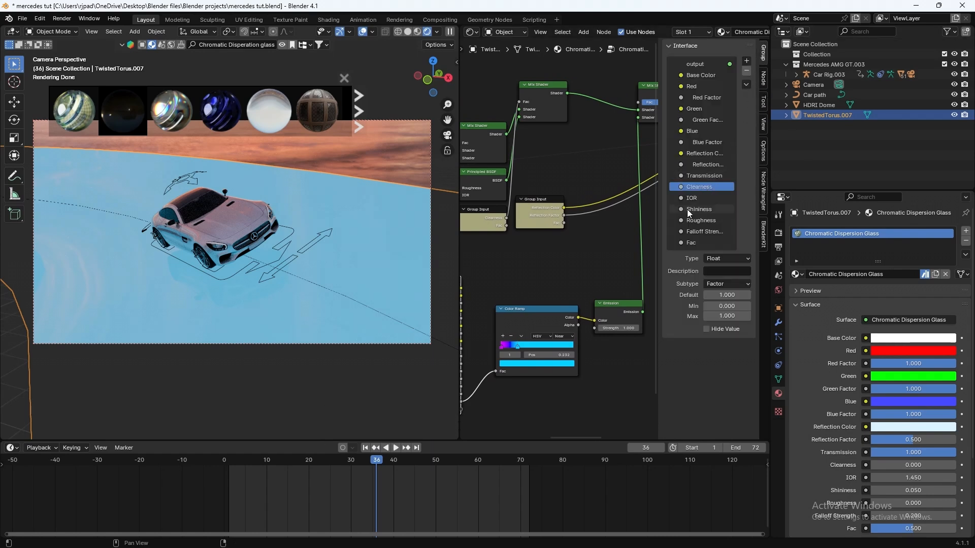
pyautogui.doubleClick(691, 243)
pyautogui.write('St')
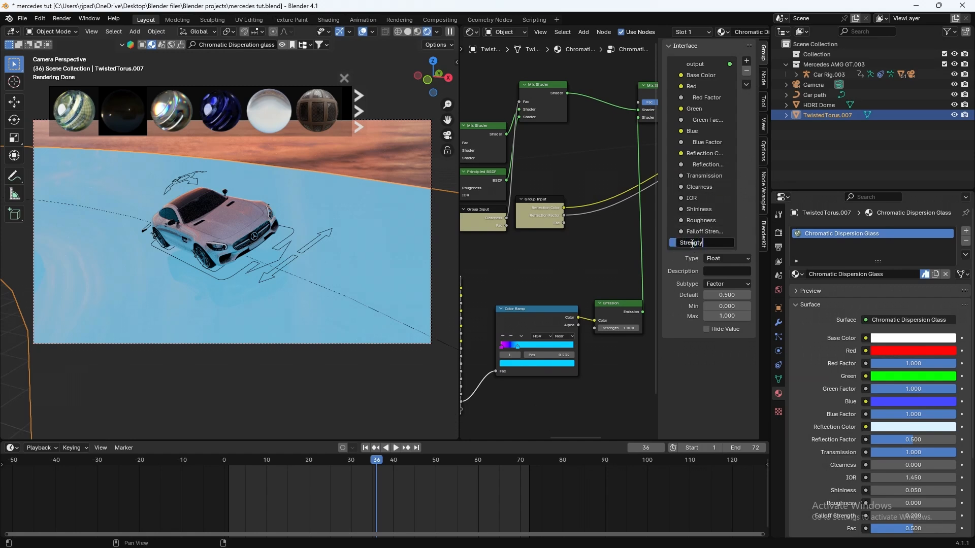
pyautogui.write('rength')
pyautogui.press('Return')
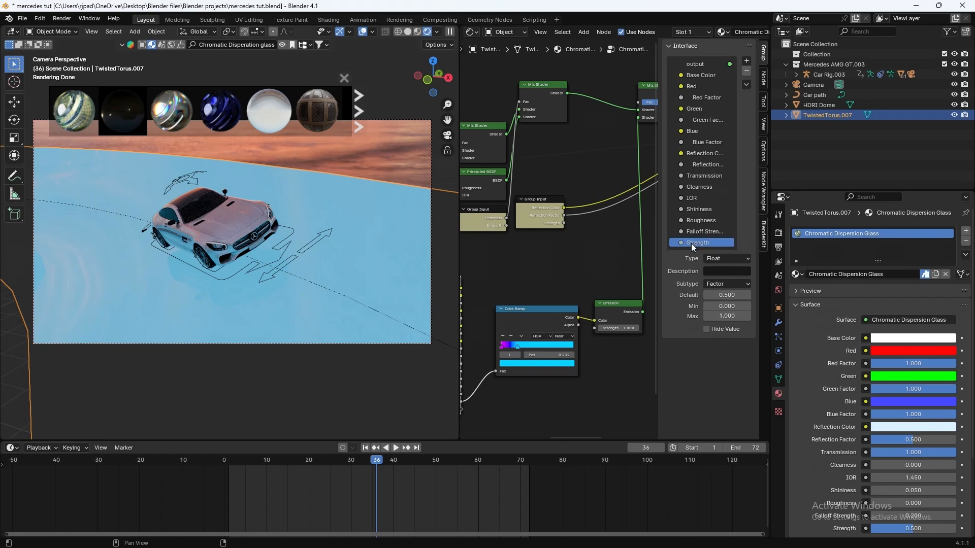
# Step: Connect the Strength input to the Mix Shader's Fac
pyautogui.moveTo(590, 308); pyautogui.dragTo(629, 293, button='middle')
pyautogui.press('n')
pyautogui.moveTo(659, 324); pyautogui.dragTo(600, 359, button='middle')
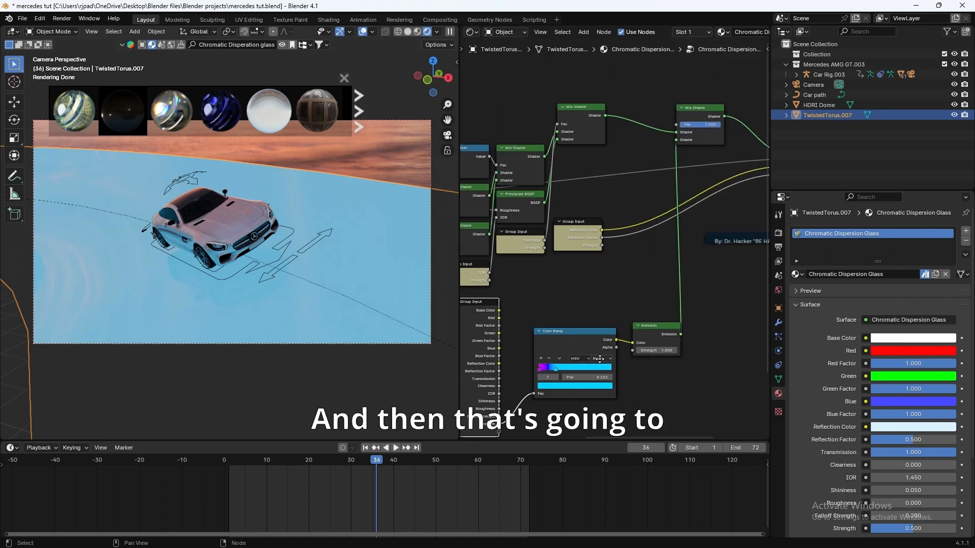
pyautogui.moveTo(499, 424); pyautogui.dragTo(676, 124)
pyautogui.moveTo(717, 199); pyautogui.dragTo(671, 202, button='middle')
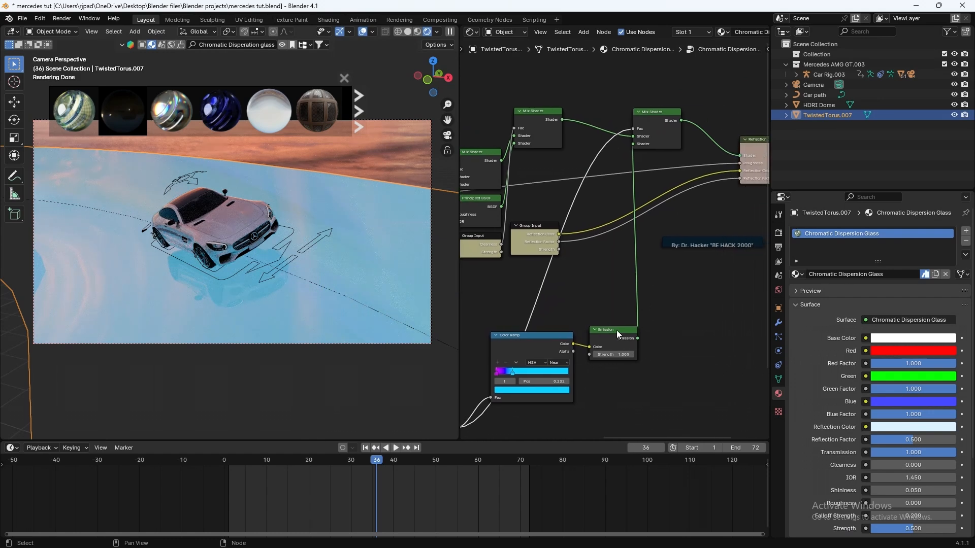
# Step: Restore Emission strength to 1.000 and reposition the Emission and Color Ramp nodes
pyautogui.moveTo(618, 332); pyautogui.dragTo(652, 355)
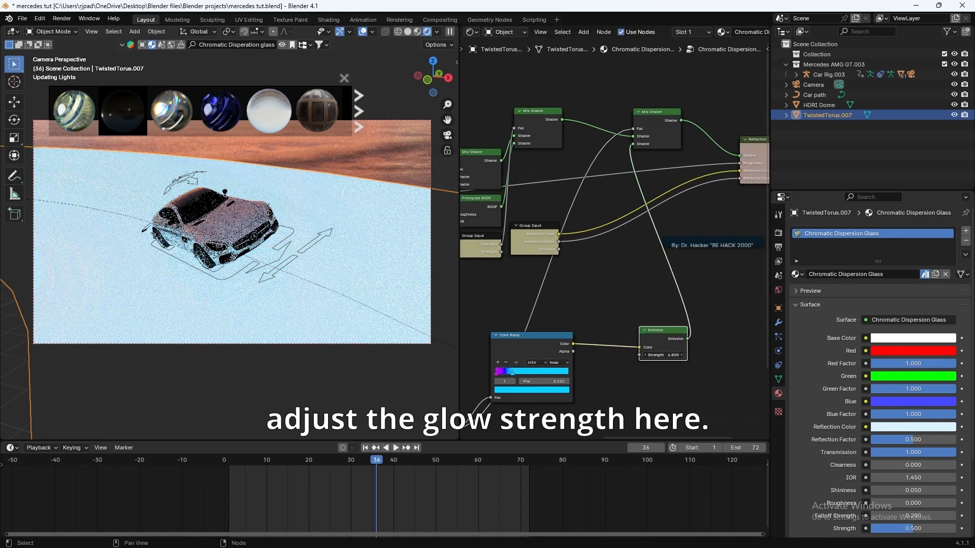
pyautogui.hotkey('ctrl', 'z')
pyautogui.keyDown('shift'); pyautogui.moveTo(597, 387); pyautogui.dragTo(657, 377, button='middle'); pyautogui.keyUp('shift')
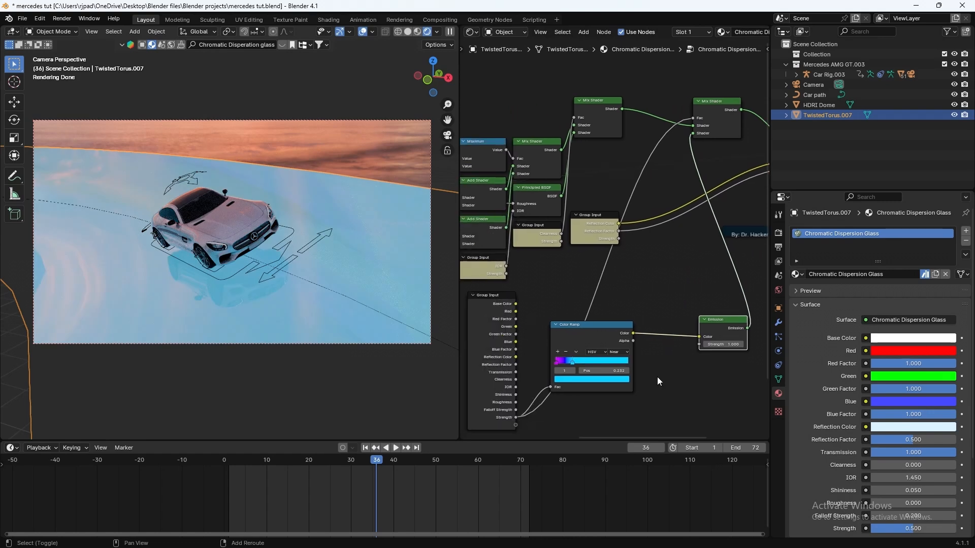
pyautogui.moveTo(586, 326); pyautogui.dragTo(624, 333)
pyautogui.moveTo(652, 292); pyautogui.dragTo(675, 266, button='middle')
pyautogui.scroll(-3, 681, 50)
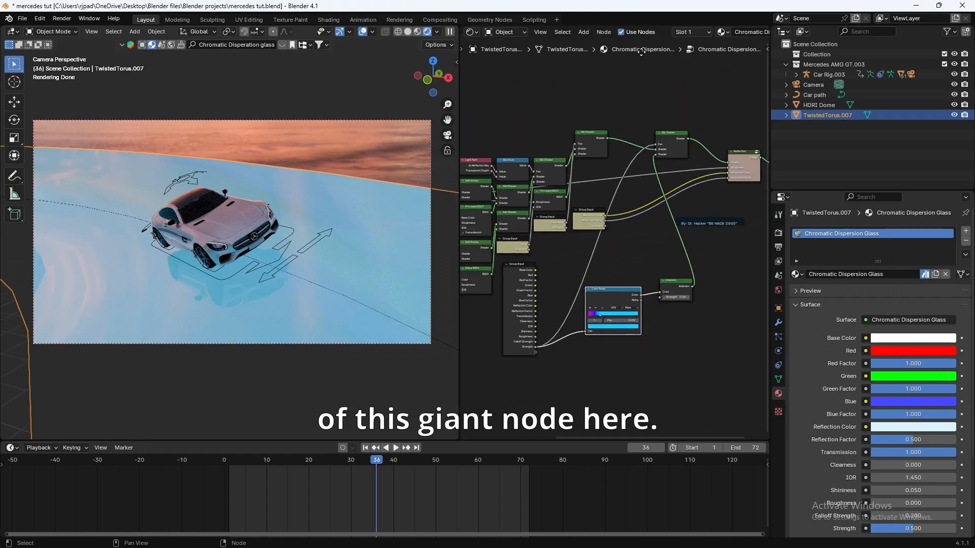
pyautogui.scroll(2, 642, 50)
pyautogui.scroll(-5, 713, 29)
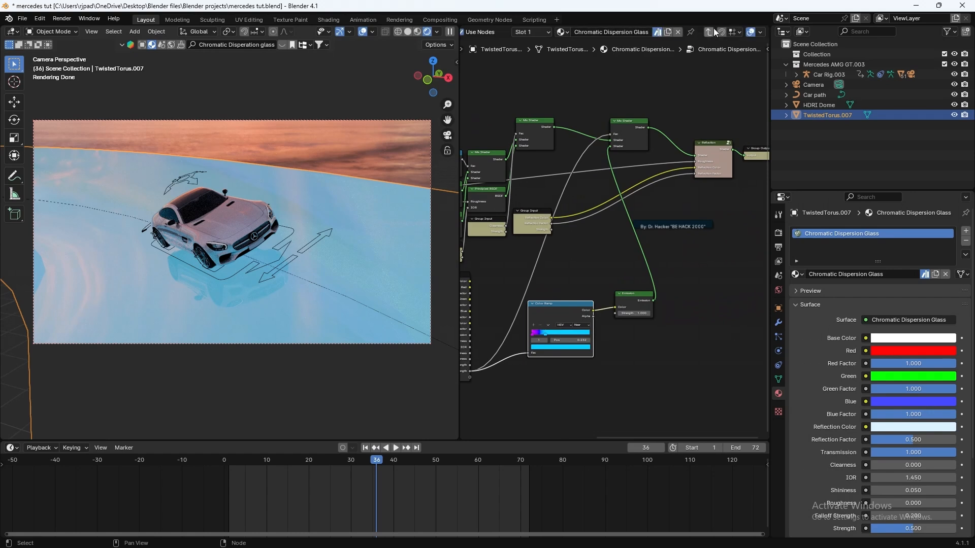
# Step: At the material's top level, add a new Color Ramp set to HSV mode
pyautogui.click(708, 32)
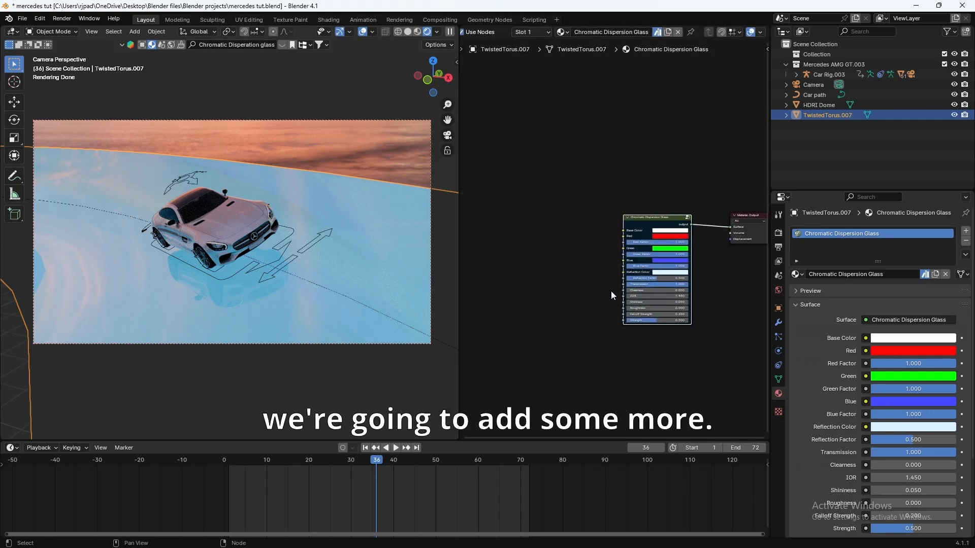
pyautogui.keyDown('ctrl'); pyautogui.hscroll(-2, 569, 249); pyautogui.keyUp('ctrl')
pyautogui.hotkey('shift', 'a')
pyautogui.write('c')
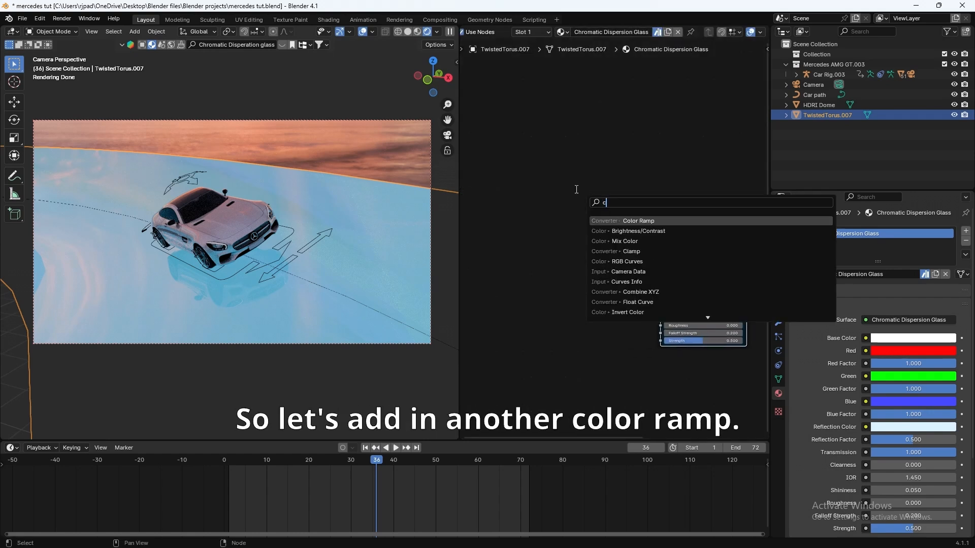
pyautogui.write('olor')
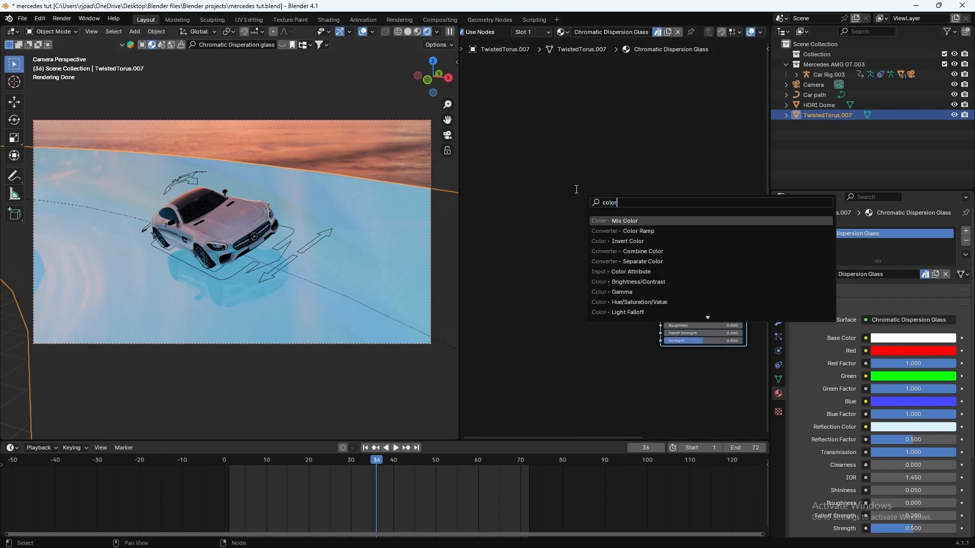
pyautogui.click(620, 231)
pyautogui.click(569, 239)
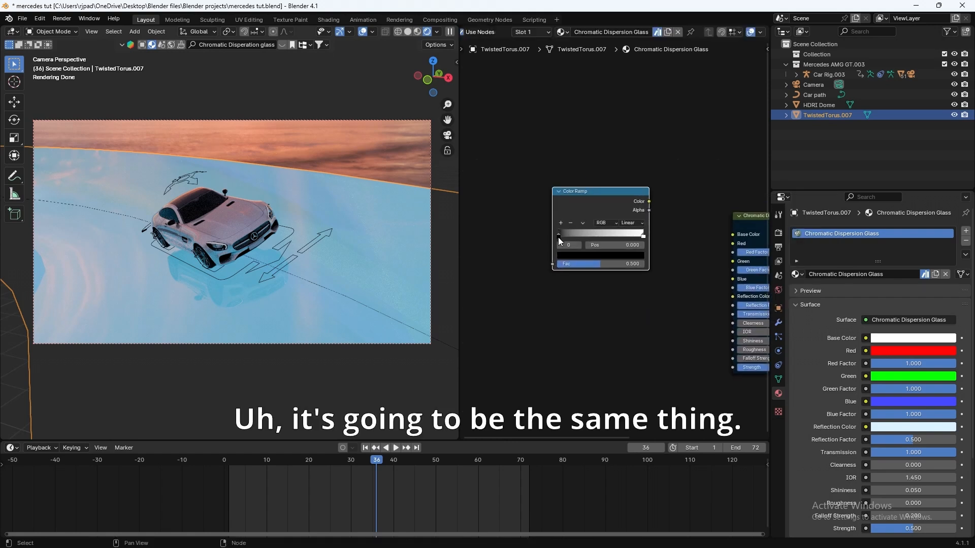
pyautogui.click(599, 223)
pyautogui.click(587, 243)
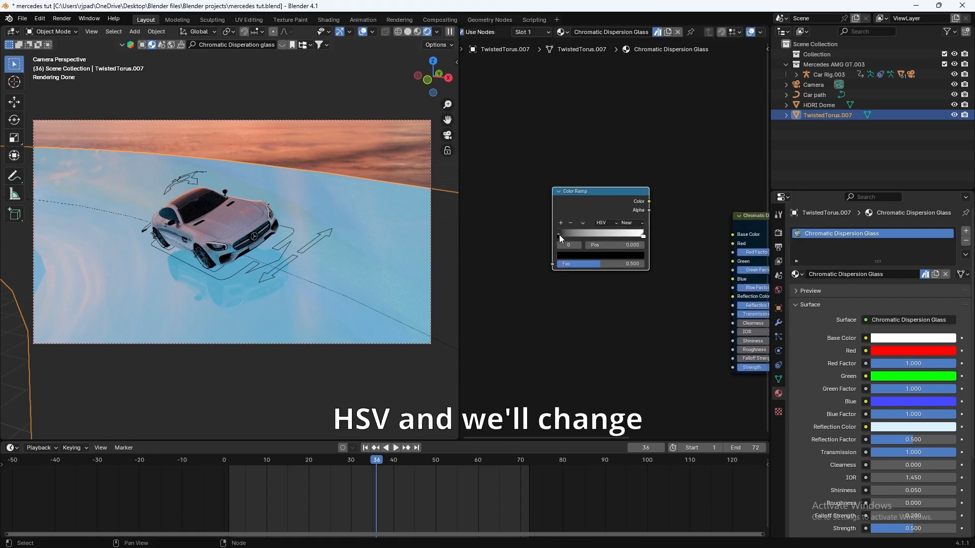
# Step: Make the left ramp stop purple and the right stop cyan, pulled in to 0.682
pyautogui.click(569, 257)
pyautogui.moveTo(638, 175); pyautogui.dragTo(638, 128)
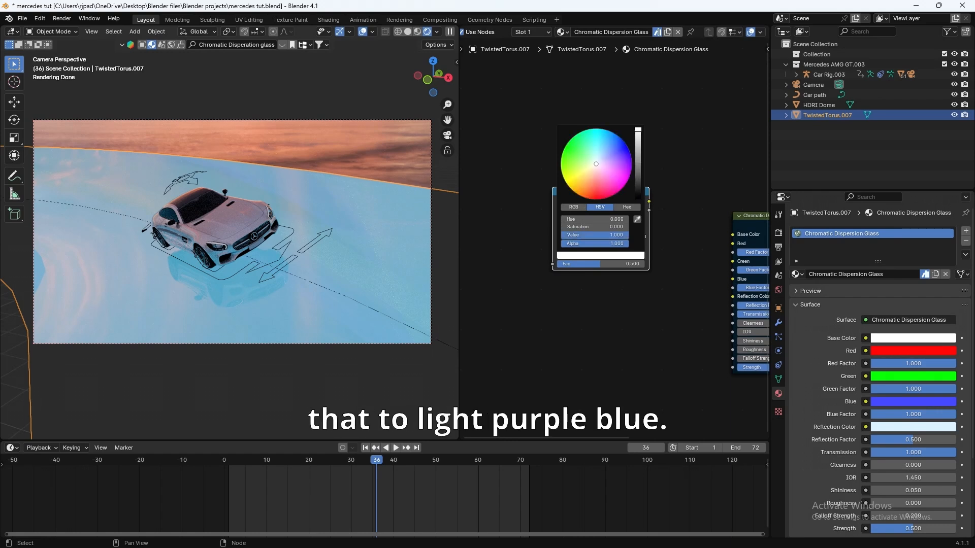
pyautogui.click(631, 167)
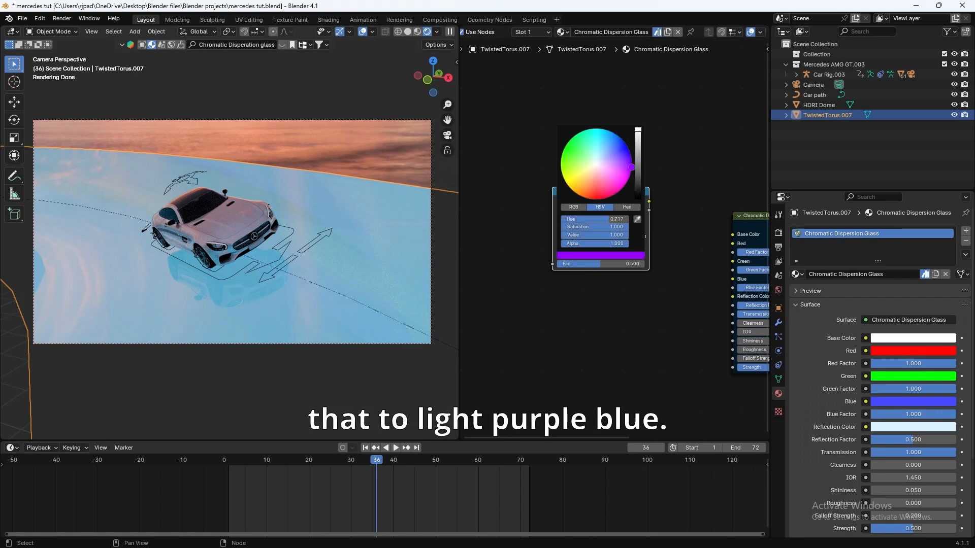
pyautogui.click(643, 235)
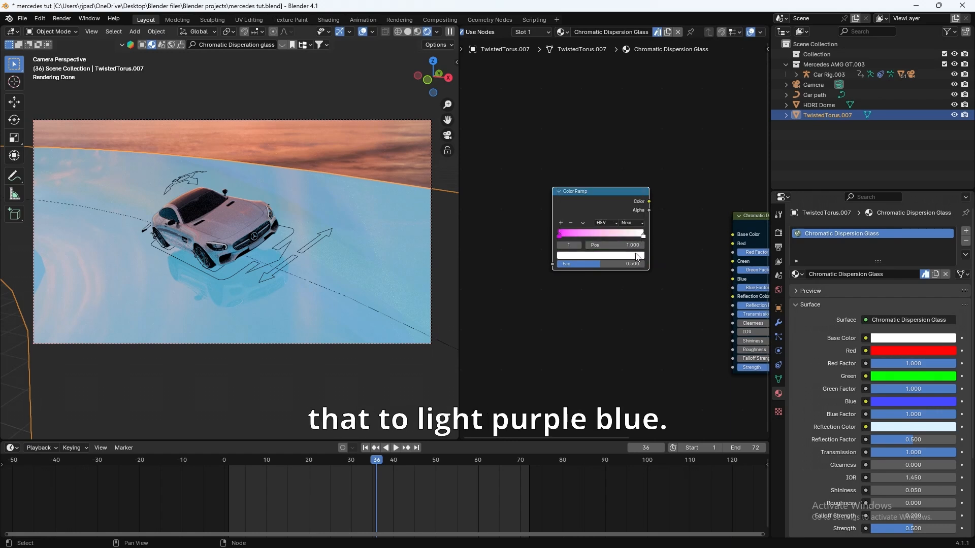
pyautogui.click(638, 257)
pyautogui.click(602, 129)
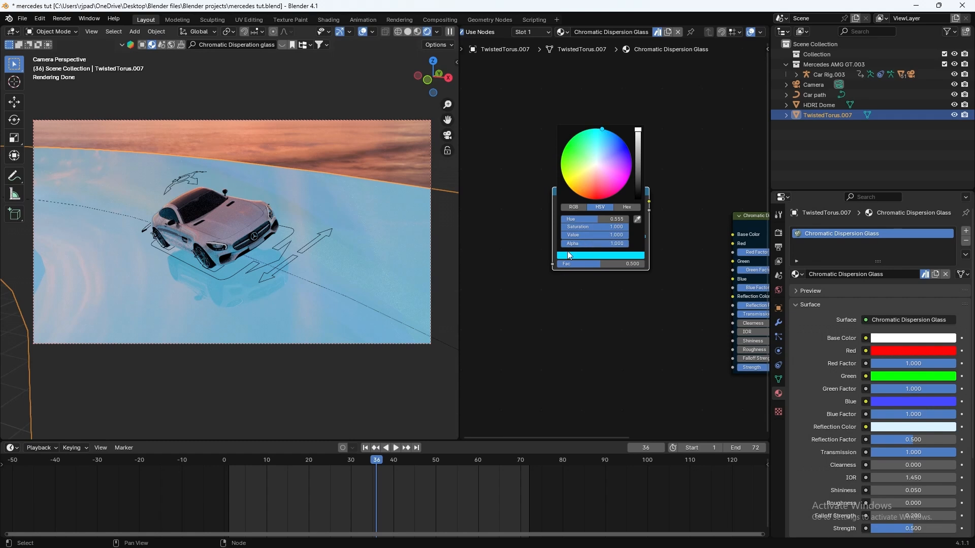
pyautogui.moveTo(642, 237); pyautogui.dragTo(606, 236)
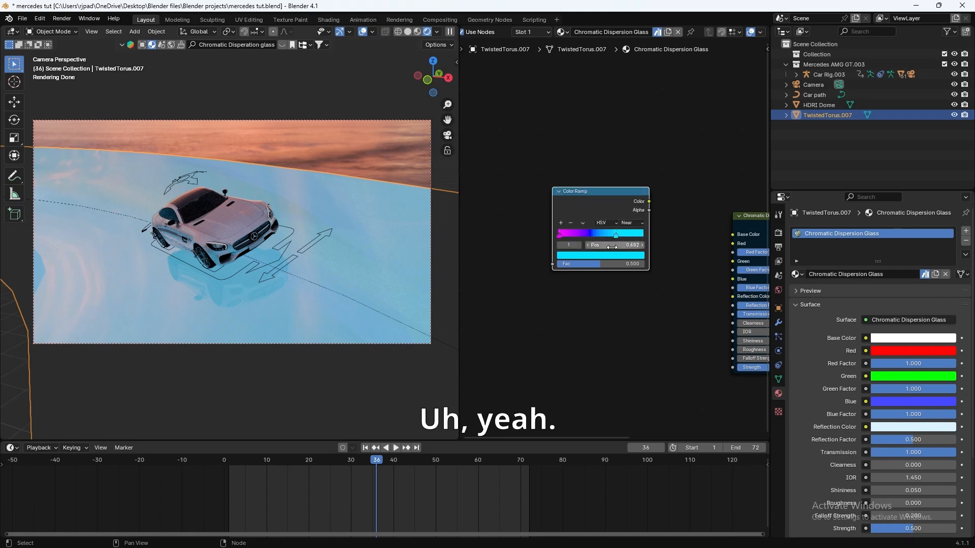
pyautogui.moveTo(621, 232); pyautogui.dragTo(581, 236, button='middle')
pyautogui.moveTo(588, 212); pyautogui.dragTo(583, 212)
pyautogui.moveTo(562, 213); pyautogui.dragTo(658, 226, button='middle')
# Step: Add a Noise Texture and feed its Color into the Color Ramp's Fac
pyautogui.hotkey('shift', 'a')
pyautogui.click(558, 207)
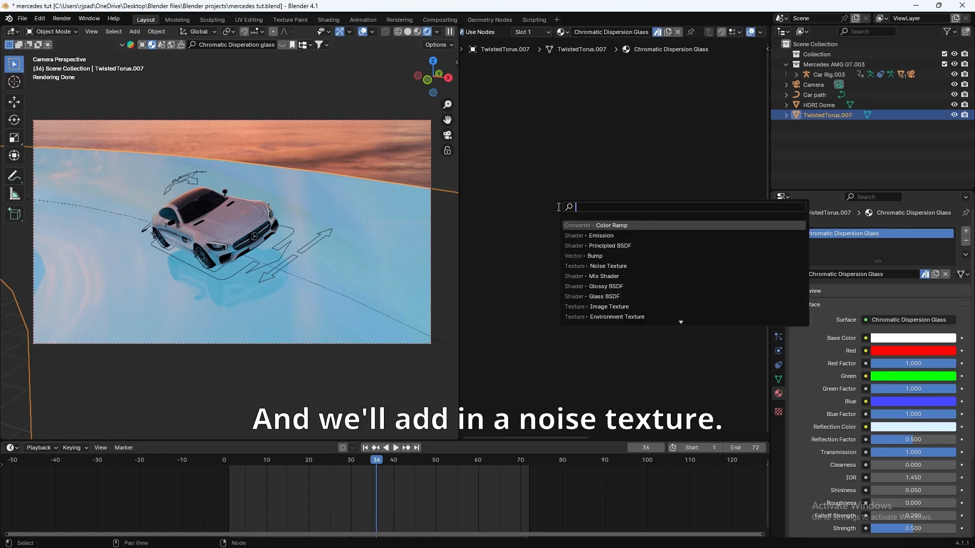
pyautogui.write('noise')
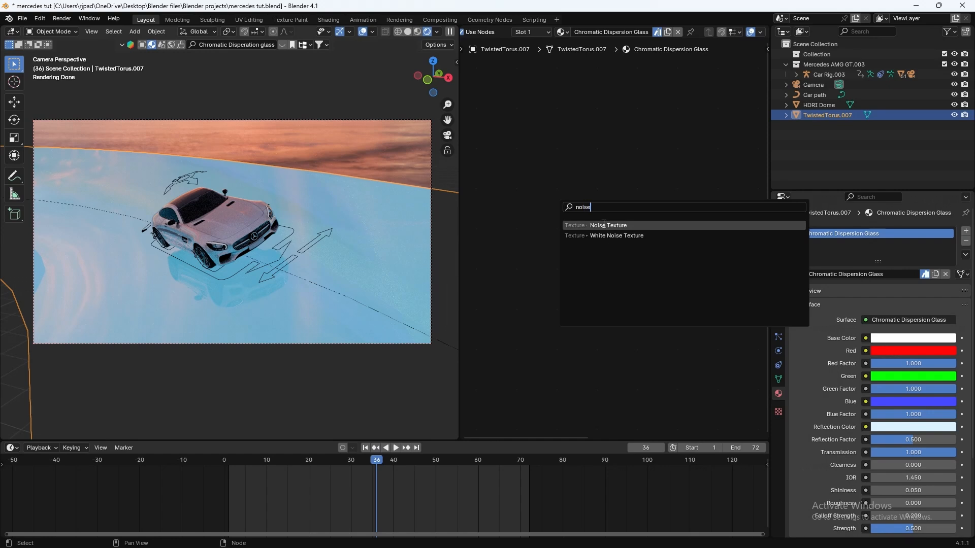
pyautogui.click(604, 224)
pyautogui.click(502, 202)
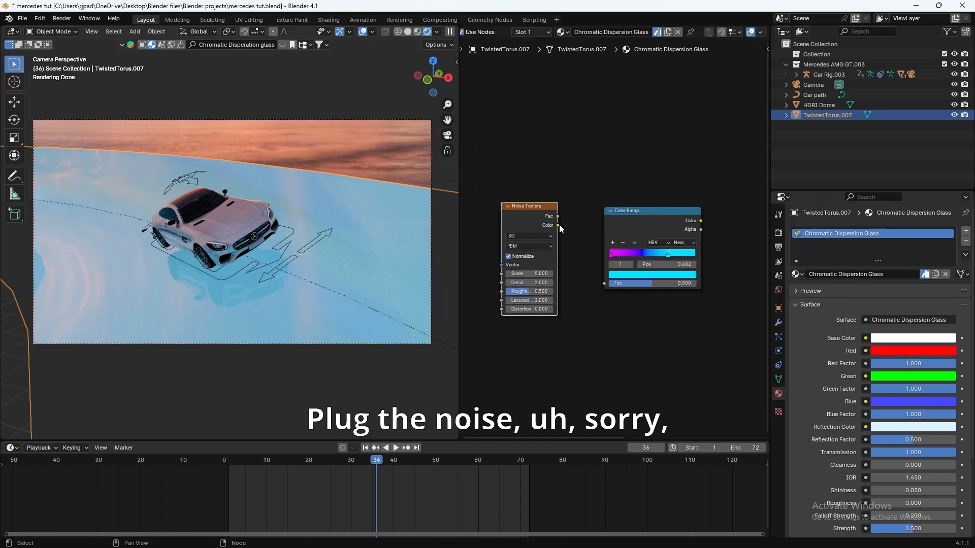
pyautogui.moveTo(559, 225); pyautogui.dragTo(605, 283)
# Step: Give the Noise Texture Texture Coordinate and Mapping nodes with Ctrl+T
pyautogui.moveTo(602, 287); pyautogui.dragTo(657, 309, button='middle')
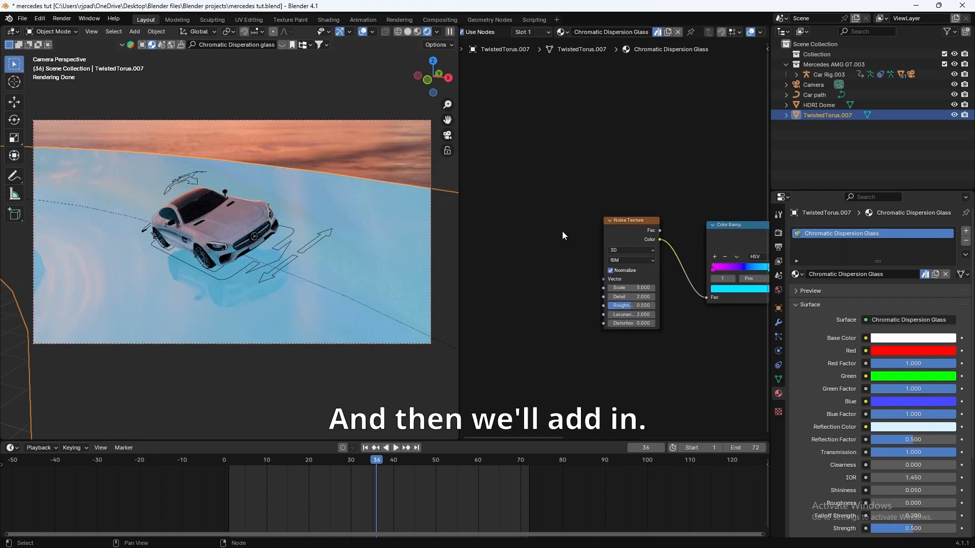
pyautogui.click(630, 232)
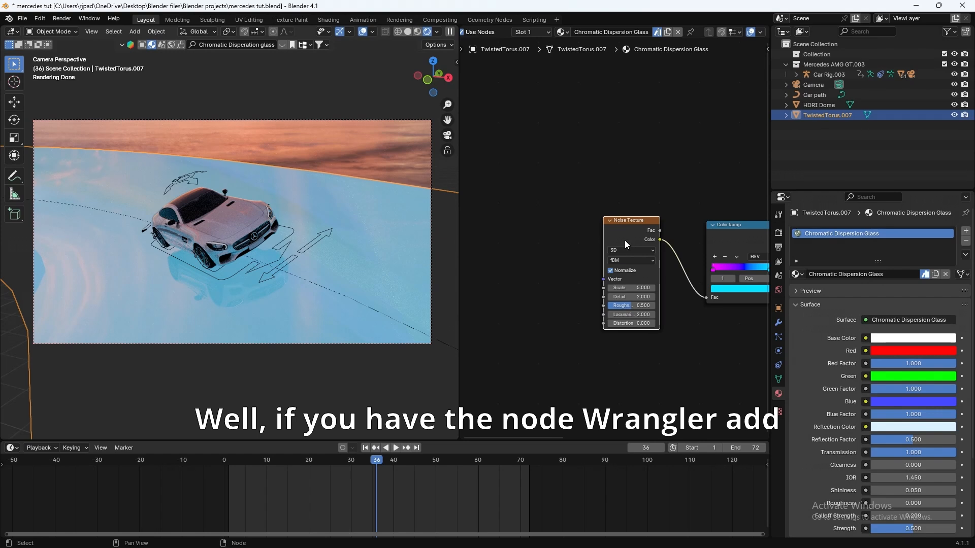
pyautogui.moveTo(622, 219); pyautogui.dragTo(608, 205)
pyautogui.hotkey('ctrl', 't')
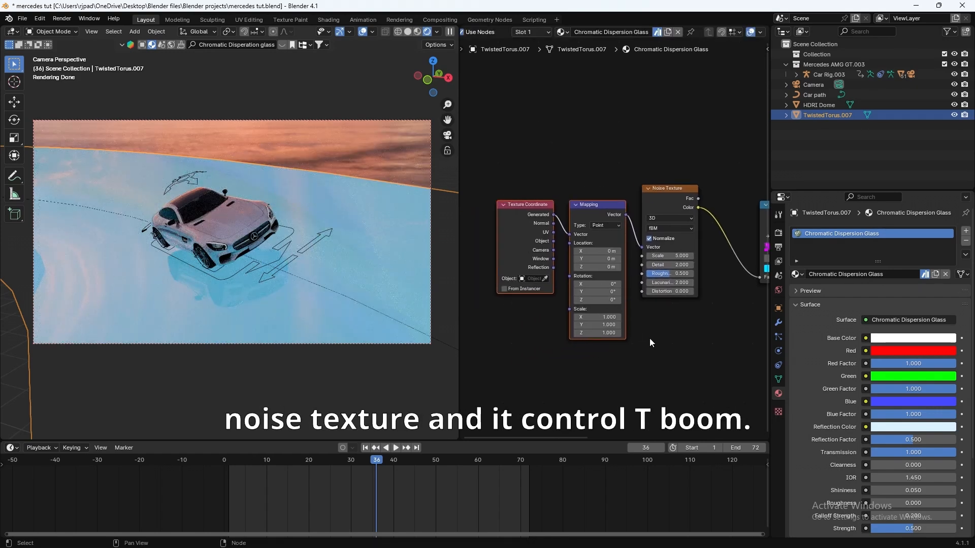
# Step: Link the Color Ramp's Color to the glass node's Strength input
pyautogui.moveTo(688, 343); pyautogui.dragTo(588, 344, button='middle')
pyautogui.scroll(-5, 633, 333)
pyautogui.moveTo(698, 273); pyautogui.dragTo(605, 251, button='middle')
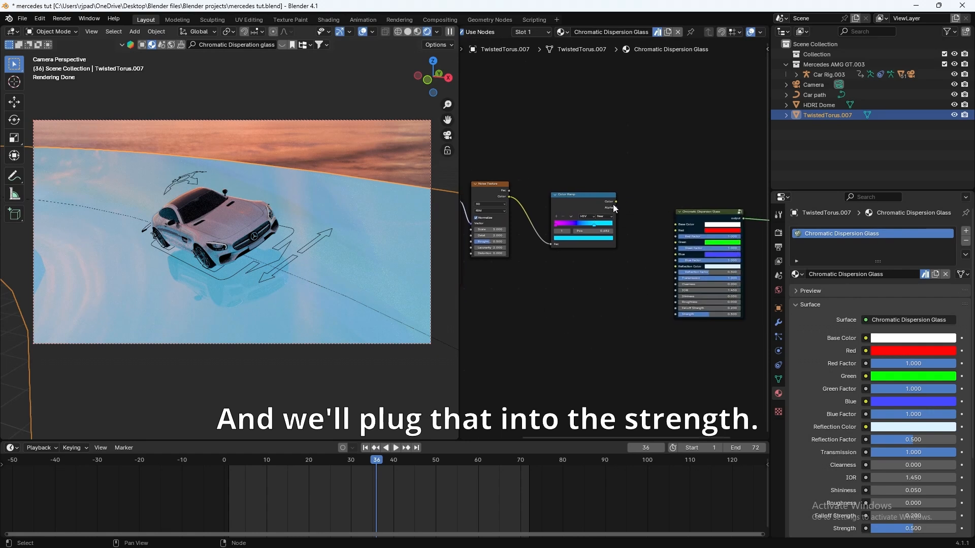
pyautogui.scroll(1, 632, 220)
pyautogui.moveTo(637, 217); pyautogui.dragTo(629, 222, button='middle')
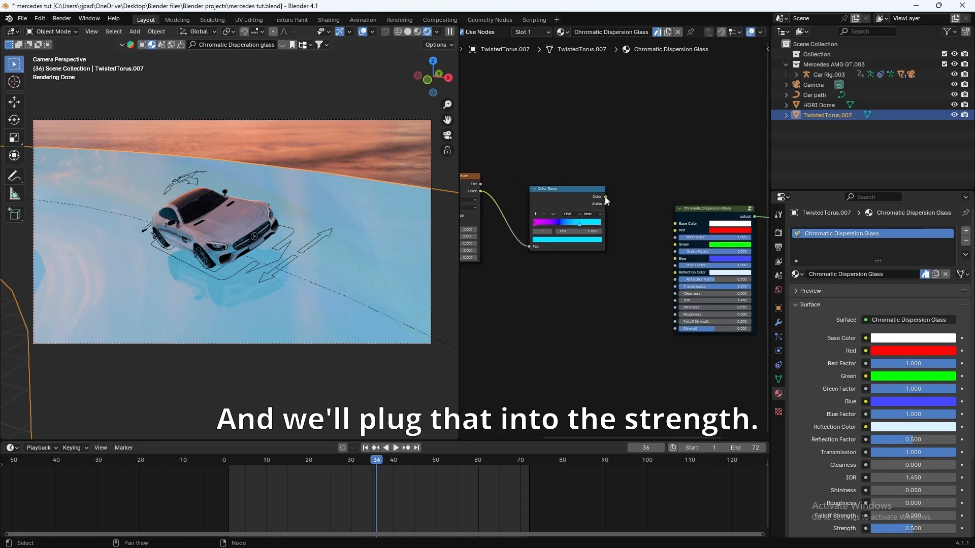
pyautogui.moveTo(605, 197); pyautogui.dragTo(671, 328)
pyautogui.moveTo(638, 348); pyautogui.dragTo(654, 343, button='middle')
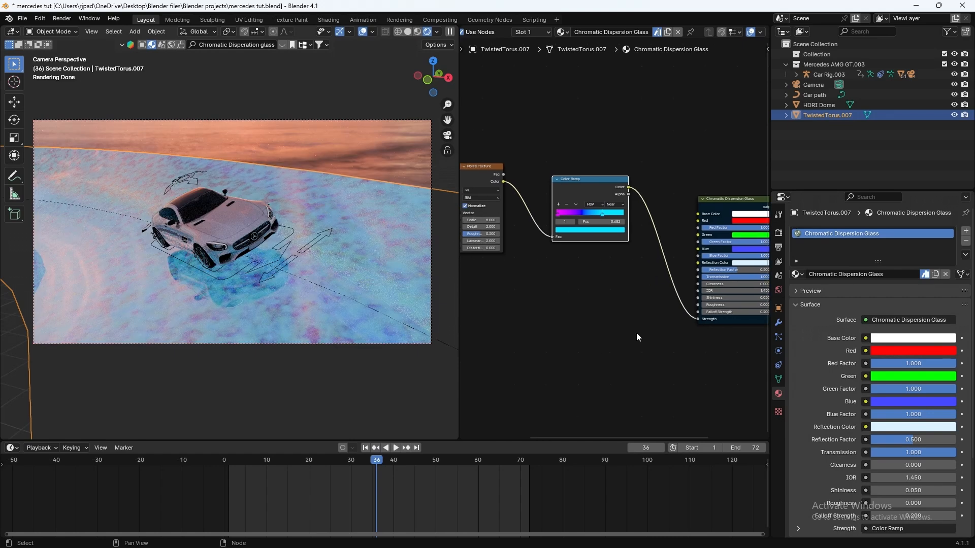
pyautogui.moveTo(581, 328); pyautogui.dragTo(718, 354, button='middle')
# Step: Set the Mapping node's Z scale to 120
pyautogui.scroll(2, 720, 361)
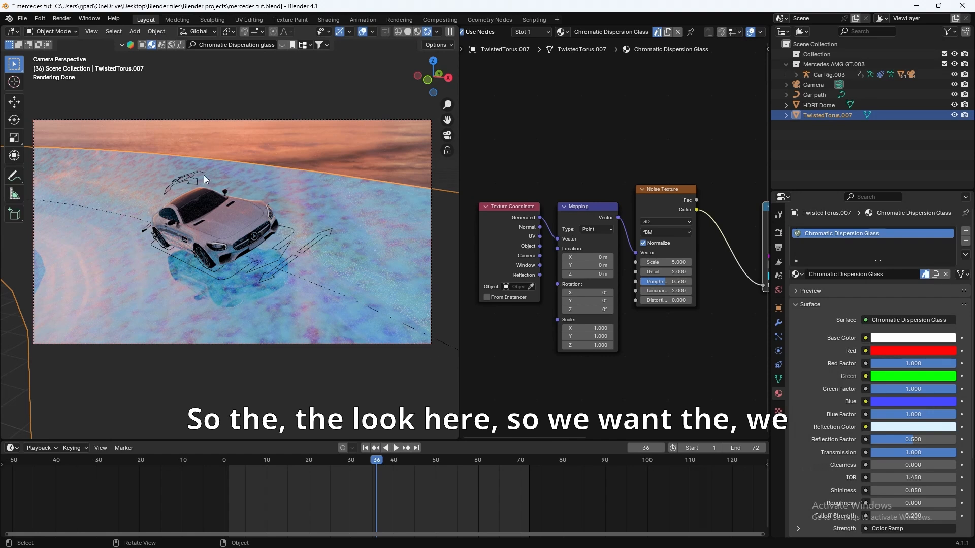
pyautogui.moveTo(662, 408); pyautogui.dragTo(623, 409, button='middle')
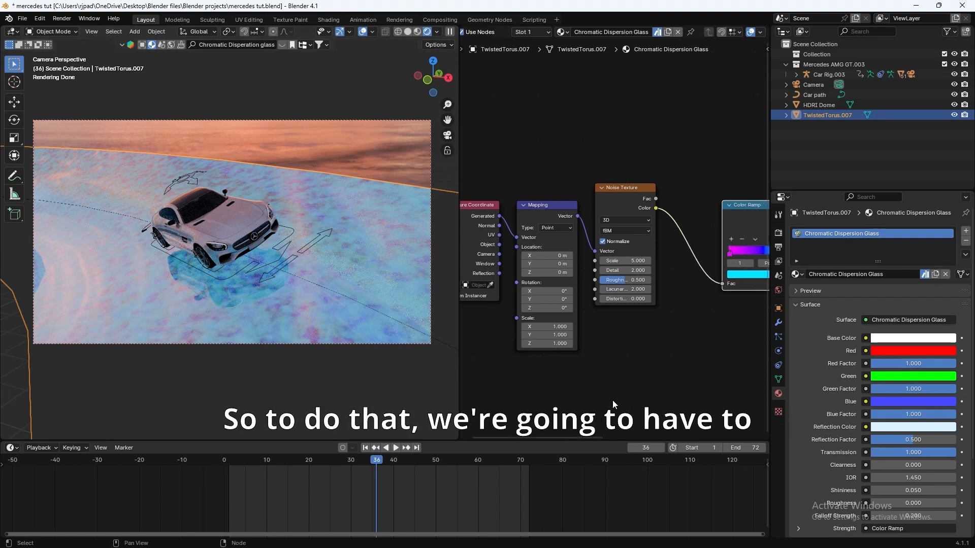
pyautogui.moveTo(525, 353); pyautogui.dragTo(562, 353, button='middle')
pyautogui.scroll(1, 560, 352)
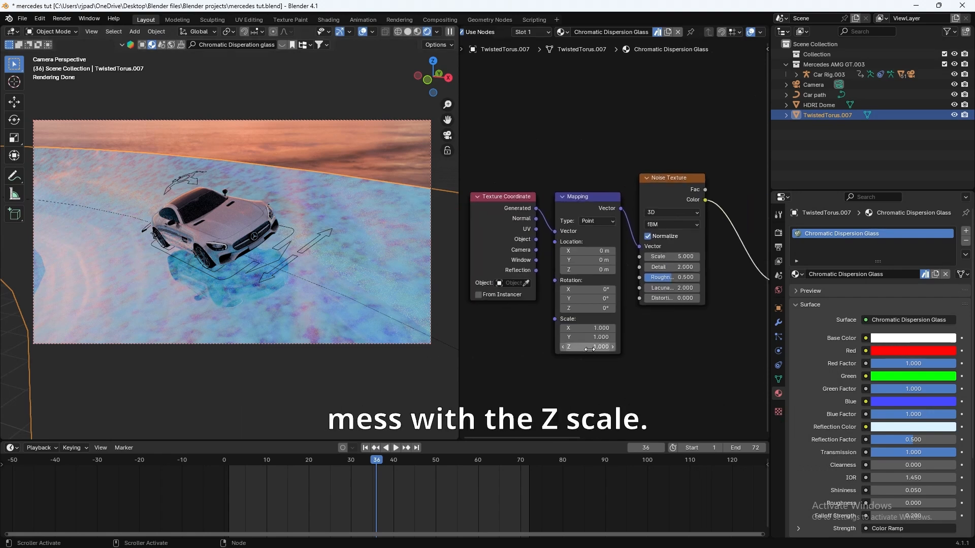
pyautogui.moveTo(589, 349); pyautogui.dragTo(757, 349)
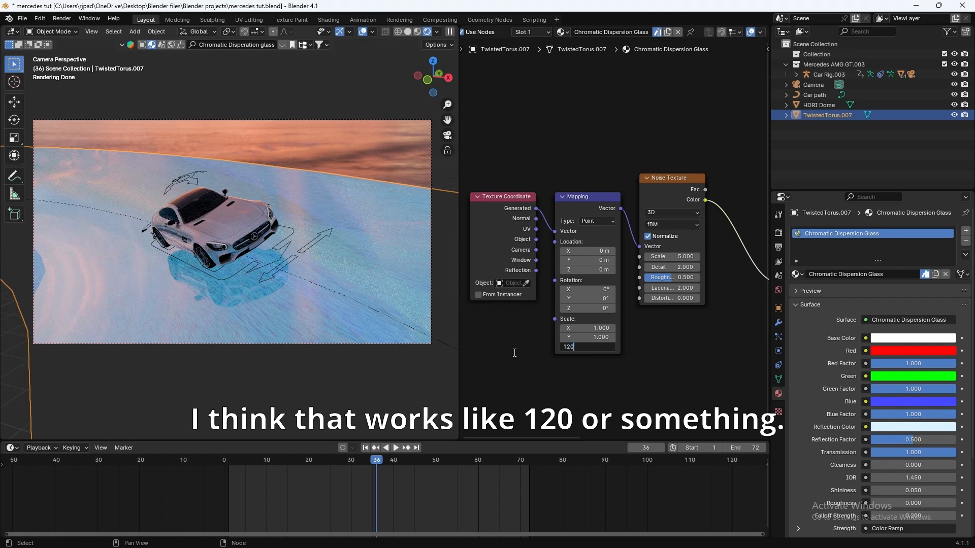
pyautogui.write('120')
pyautogui.press('Return')
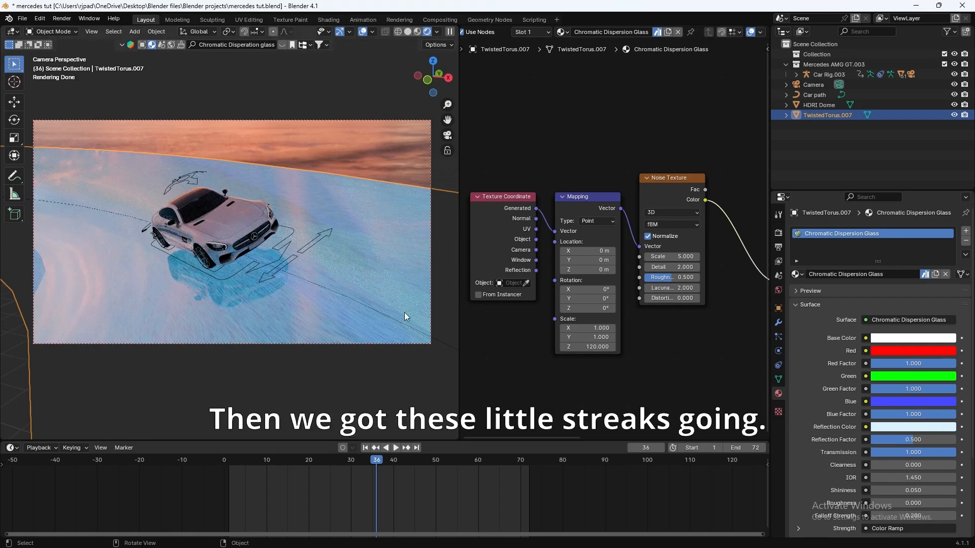
# Step: Set the Noise Texture to Scale 1.230, Detail 15 and Roughness 0.283
pyautogui.moveTo(738, 361); pyautogui.dragTo(700, 371, button='middle')
pyautogui.moveTo(636, 267); pyautogui.dragTo(568, 267)
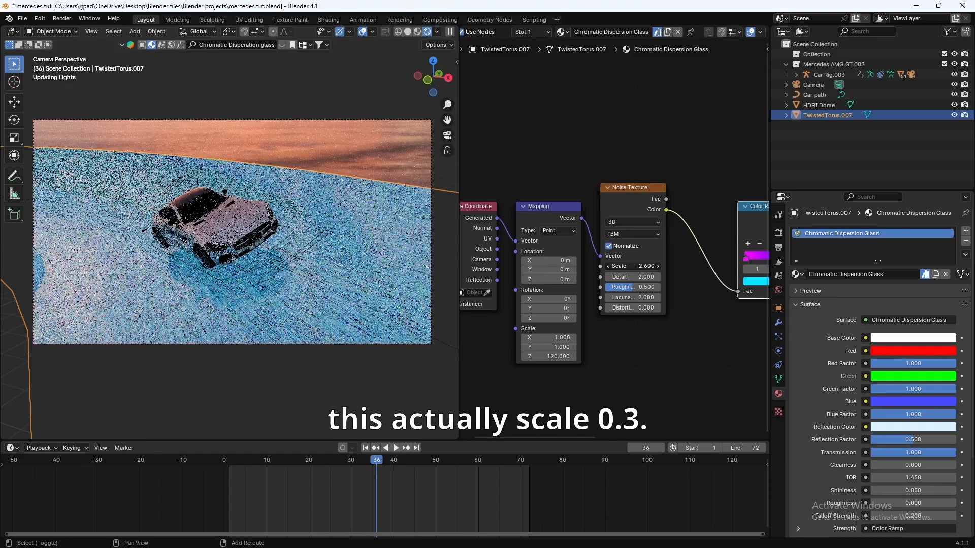
pyautogui.click(633, 266)
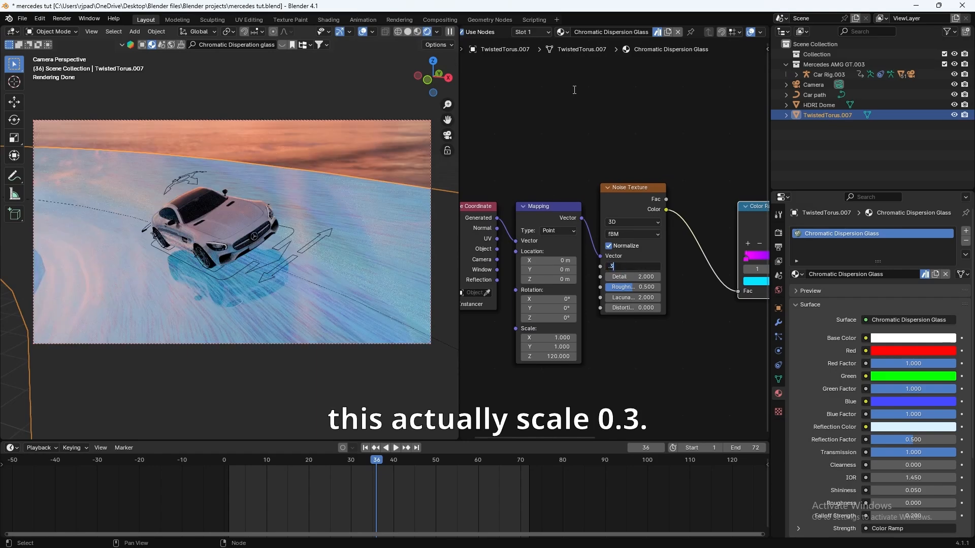
pyautogui.write('.3')
pyautogui.press('Return')
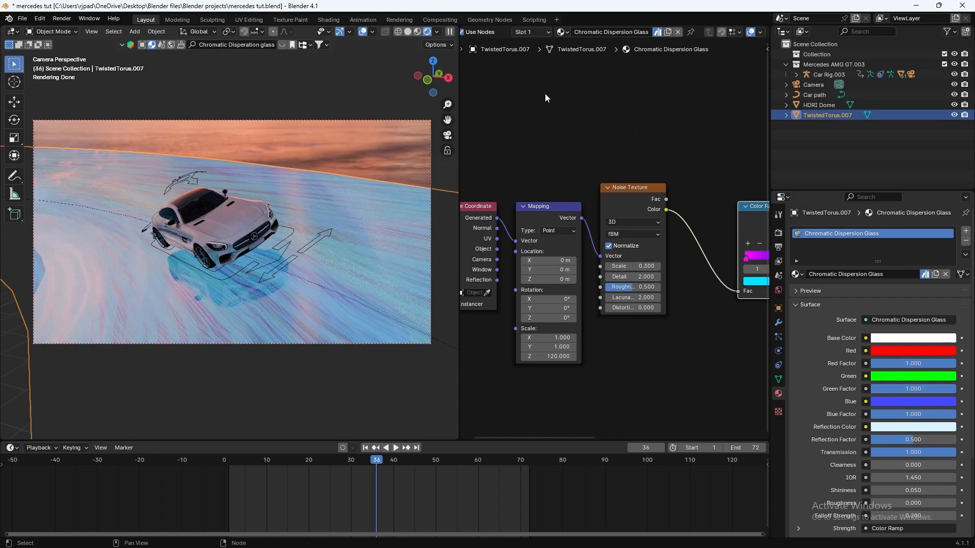
pyautogui.moveTo(644, 267); pyautogui.dragTo(676, 267)
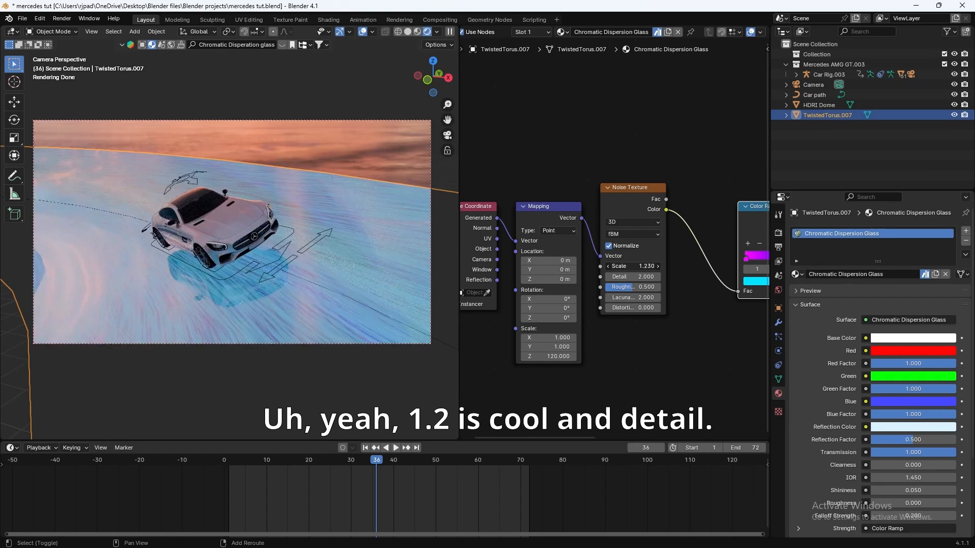
pyautogui.scroll(2, 672, 340)
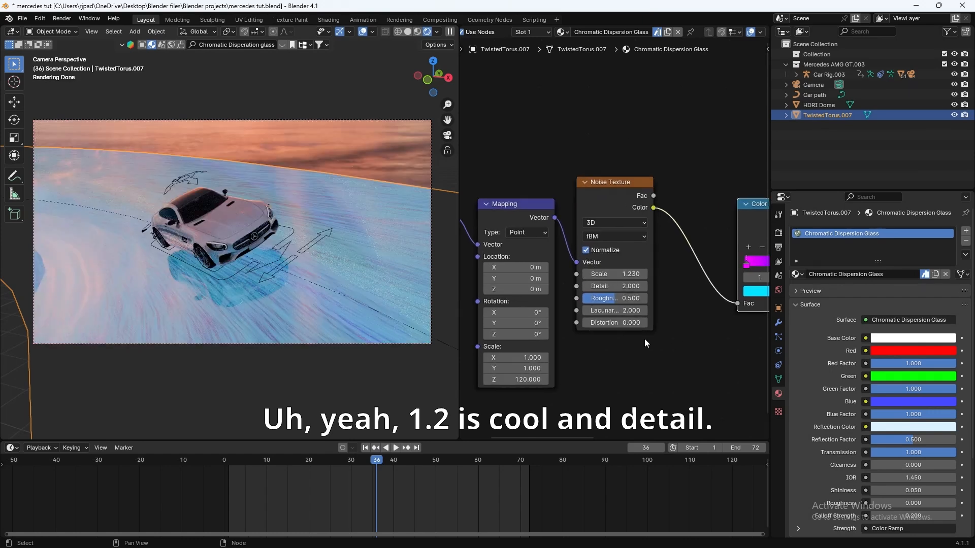
pyautogui.moveTo(614, 286); pyautogui.dragTo(592, 298)
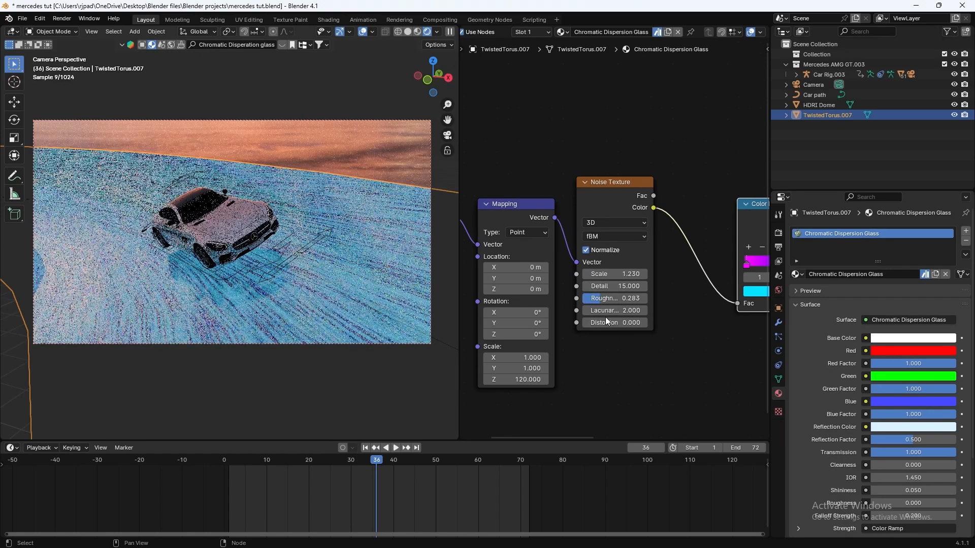
pyautogui.moveTo(626, 364); pyautogui.dragTo(564, 384, button='middle')
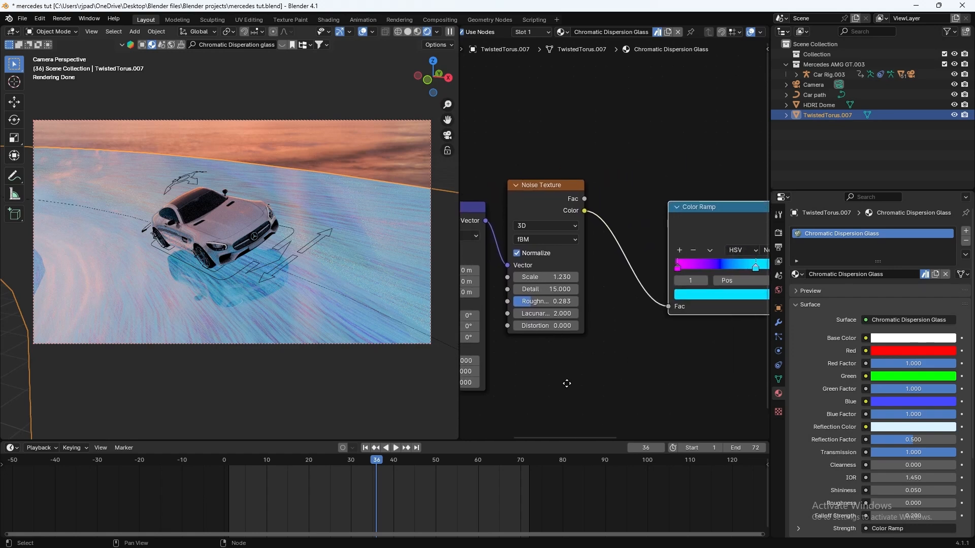
# Step: Slide the Color Ramp's cyan stop left to about 0.768
pyautogui.scroll(-8, 576, 364)
pyautogui.moveTo(626, 333); pyautogui.dragTo(572, 355, button='middle')
pyautogui.scroll(5, 573, 354)
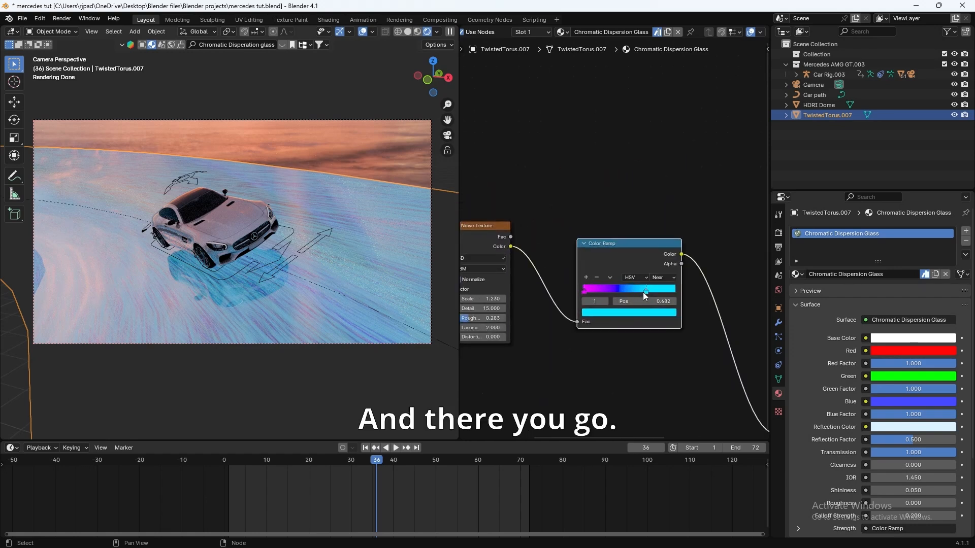
pyautogui.moveTo(642, 292)
pyautogui.mouseDown()
pyautogui.moveTo(602, 294)
pyautogui.moveTo(660, 296)
pyautogui.moveTo(604, 295)
pyautogui.moveTo(648, 284)
pyautogui.moveTo(614, 293)
pyautogui.moveTo(654, 292)
pyautogui.moveTo(629, 291)
pyautogui.moveTo(643, 288)
pyautogui.mouseUp()
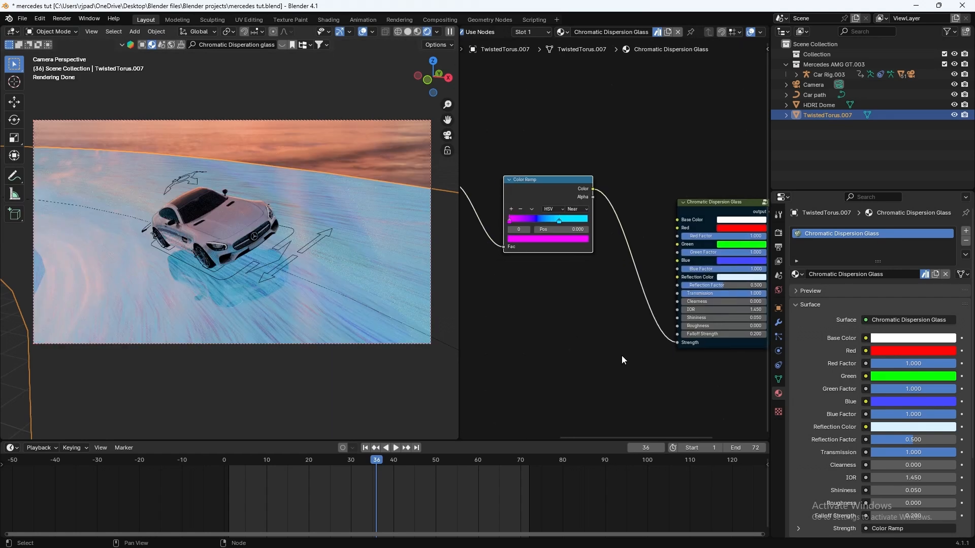
# Step: Add a Bump node and connect its output to the glass shader's Roughness
pyautogui.hotkey('shift', 'a')
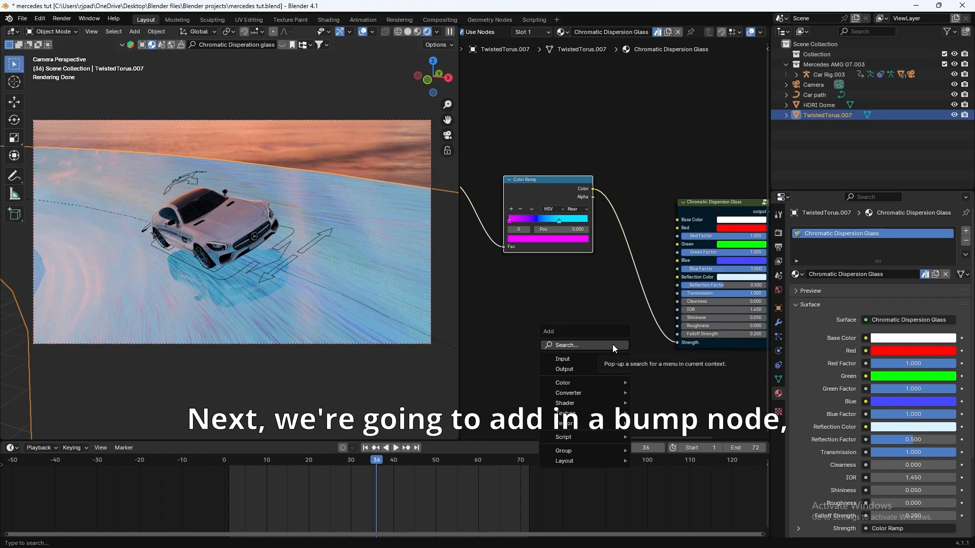
pyautogui.click(584, 345)
pyautogui.write('bump')
pyautogui.press('Return')
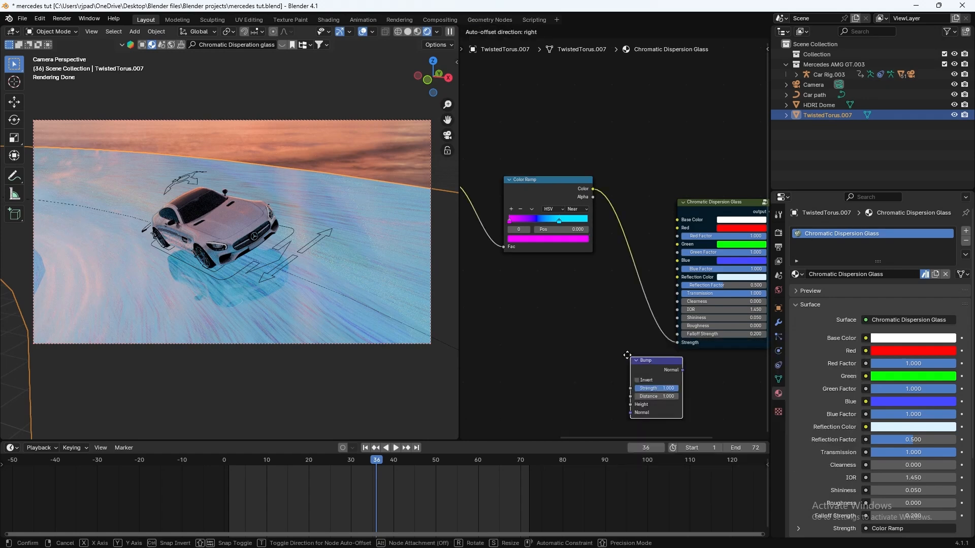
pyautogui.click(617, 338)
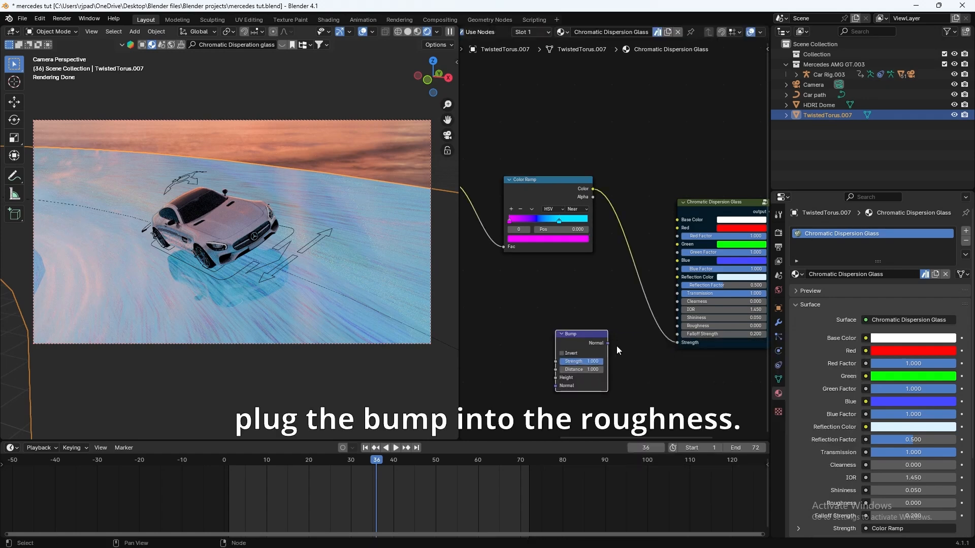
pyautogui.moveTo(667, 330); pyautogui.dragTo(678, 326)
pyautogui.moveTo(598, 361); pyautogui.dragTo(635, 349, button='middle')
pyautogui.moveTo(624, 328); pyautogui.dragTo(634, 311)
# Step: Duplicate the Noise Texture into Bump Height and add its own Texture Coordinate and Mapping
pyautogui.moveTo(500, 203); pyautogui.dragTo(533, 185, button='middle')
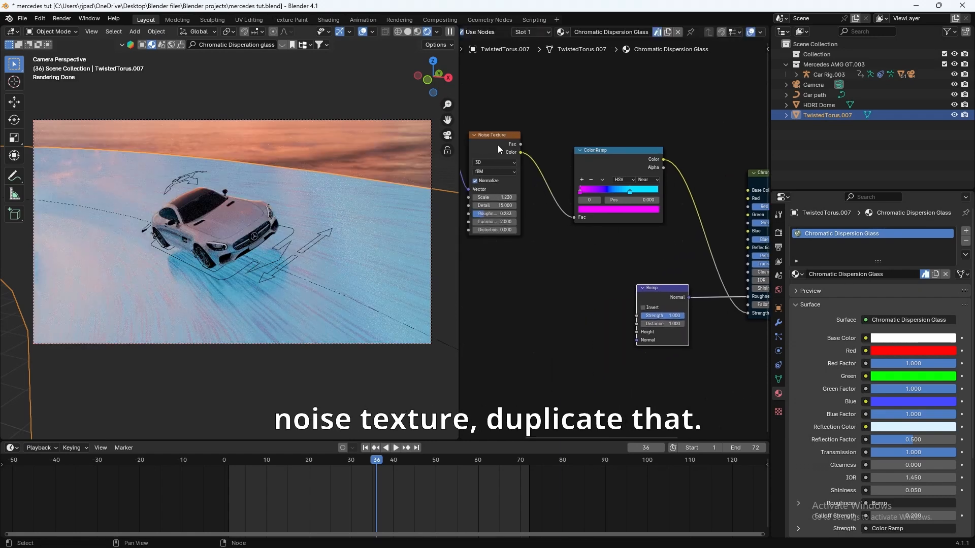
pyautogui.click(495, 142)
pyautogui.hotkey('shift', 'd')
pyautogui.click(565, 316)
pyautogui.moveTo(591, 327); pyautogui.dragTo(638, 336)
pyautogui.moveTo(589, 343); pyautogui.dragTo(626, 306, button='middle')
pyautogui.click(604, 287)
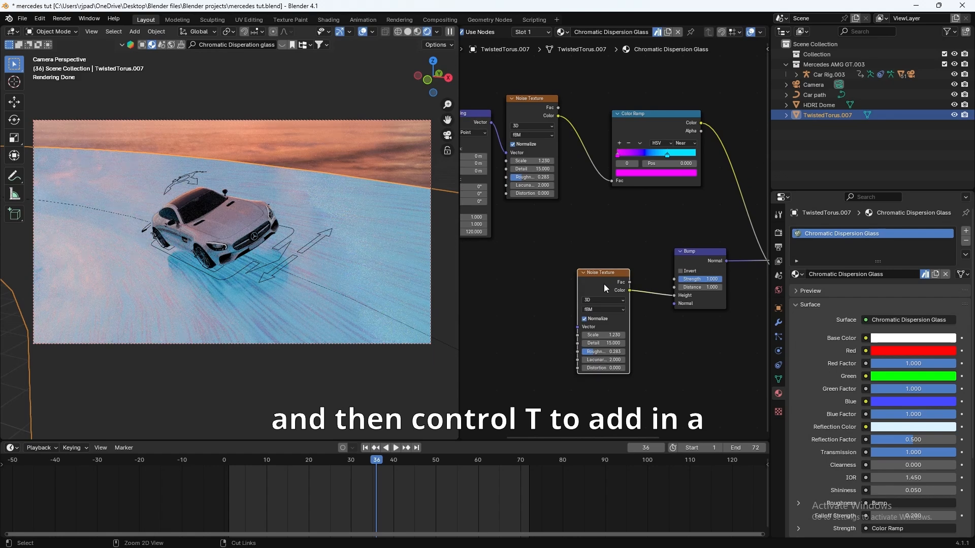
pyautogui.hotkey('ctrl', 't')
pyautogui.moveTo(535, 302); pyautogui.dragTo(570, 292, button='middle')
pyautogui.moveTo(717, 408); pyautogui.dragTo(675, 401, button='middle')
pyautogui.scroll(1, 662, 385)
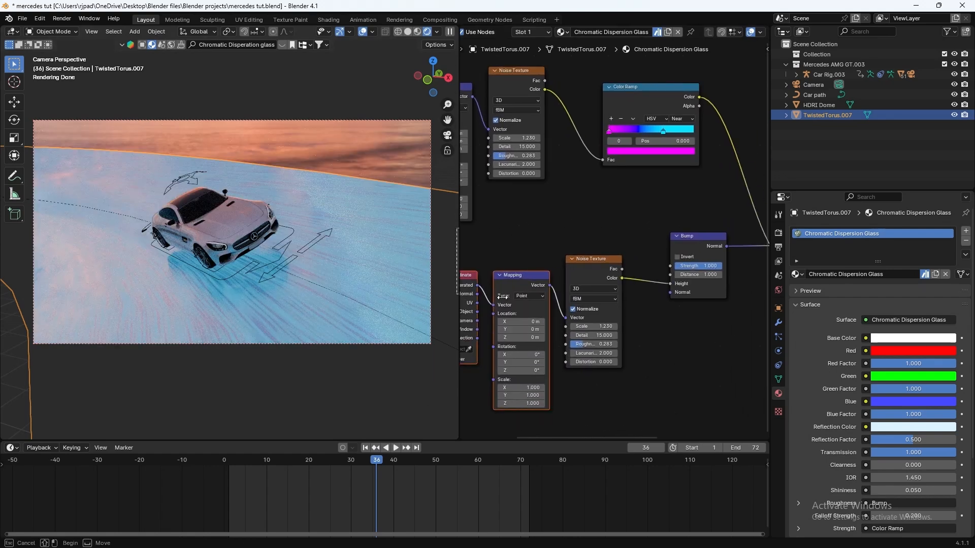
# Step: Set the bump noise's Mapping Z scale to 27 and Detail to 10
pyautogui.moveTo(503, 296); pyautogui.dragTo(558, 238, button='middle')
pyautogui.click(555, 345)
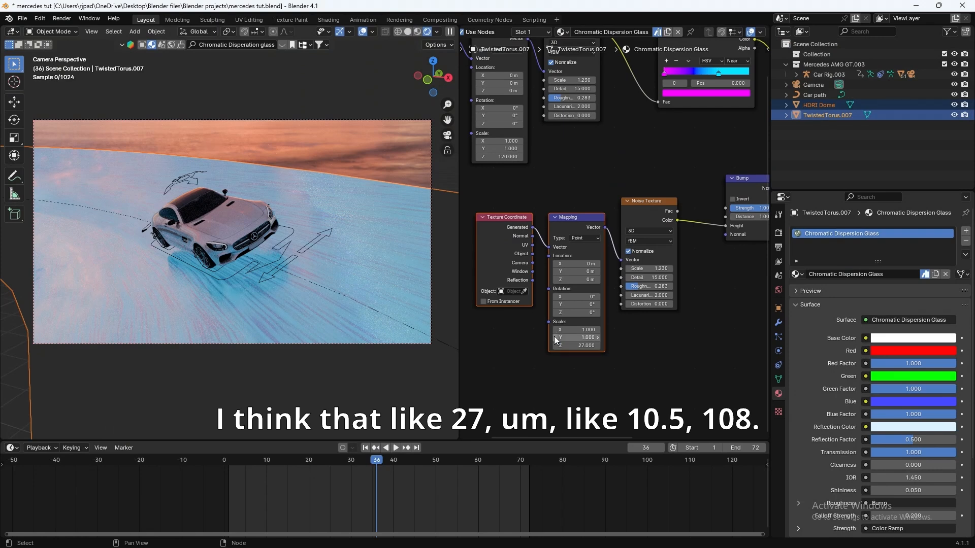
pyautogui.moveTo(623, 316)
pyautogui.mouseDown(button='middle')
pyautogui.moveTo(548, 340)
pyautogui.moveTo(614, 326)
pyautogui.mouseUp(button='middle')
pyautogui.scroll(2, 548, 341)
pyautogui.click(602, 305)
pyautogui.write('10')
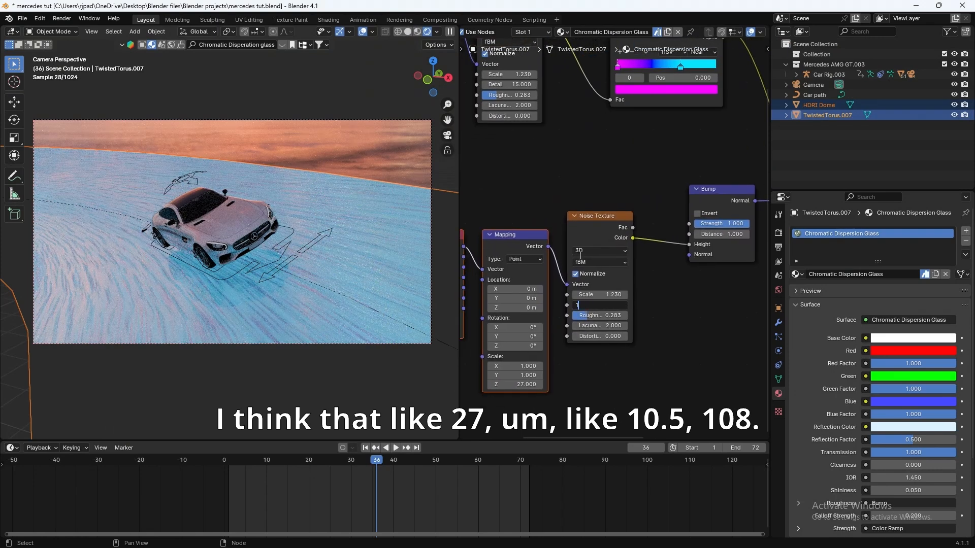
pyautogui.press('Return')
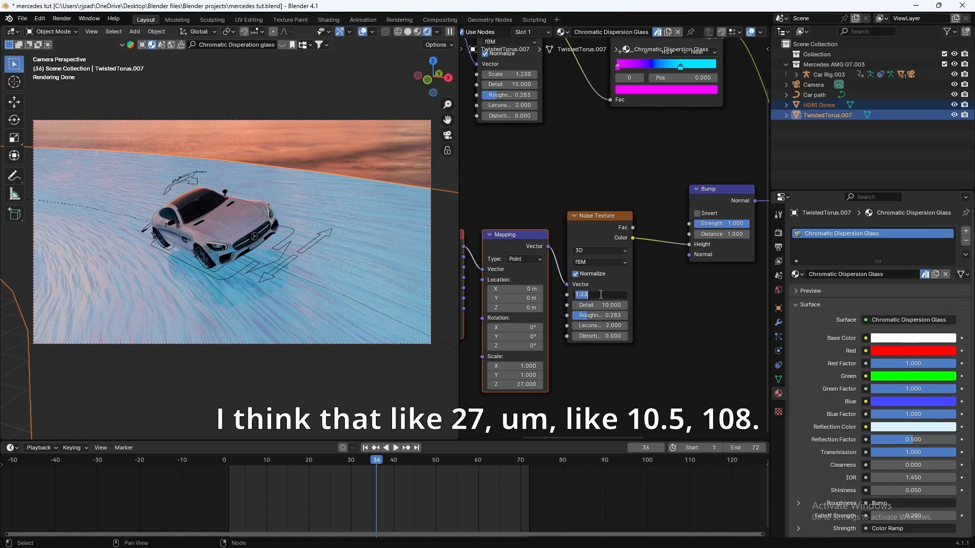
# Step: Set the bump noise Scale to 0.500 and Roughness to 0.108
pyautogui.click(601, 294)
pyautogui.write('.5')
pyautogui.press('Return')
pyautogui.click(601, 315)
pyautogui.write('1')
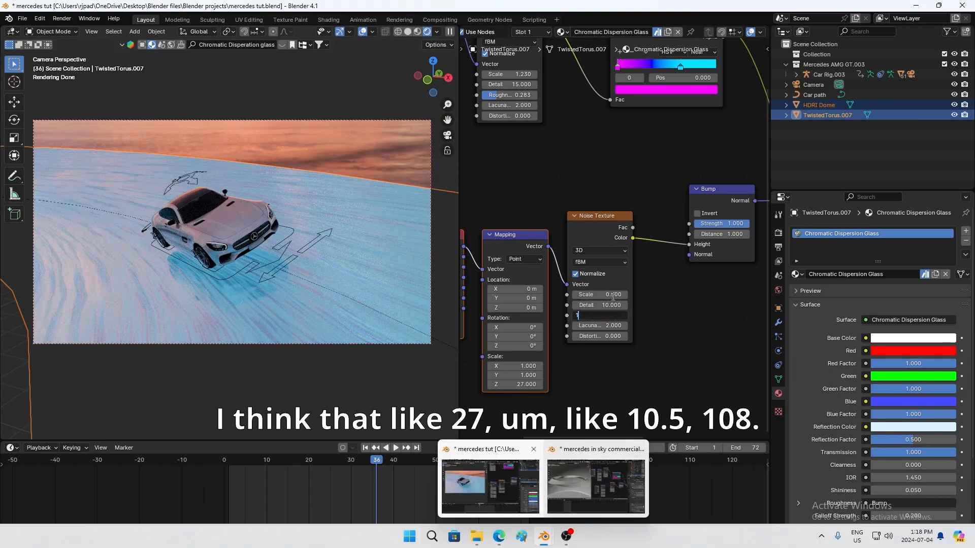
pyautogui.write('.8')
pyautogui.press('Return')
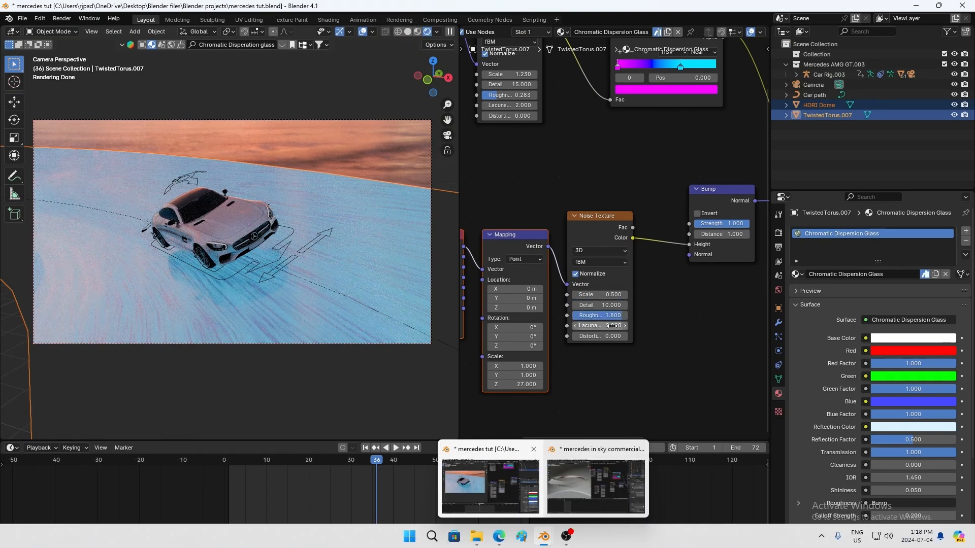
pyautogui.write('.108')
pyautogui.press('Return')
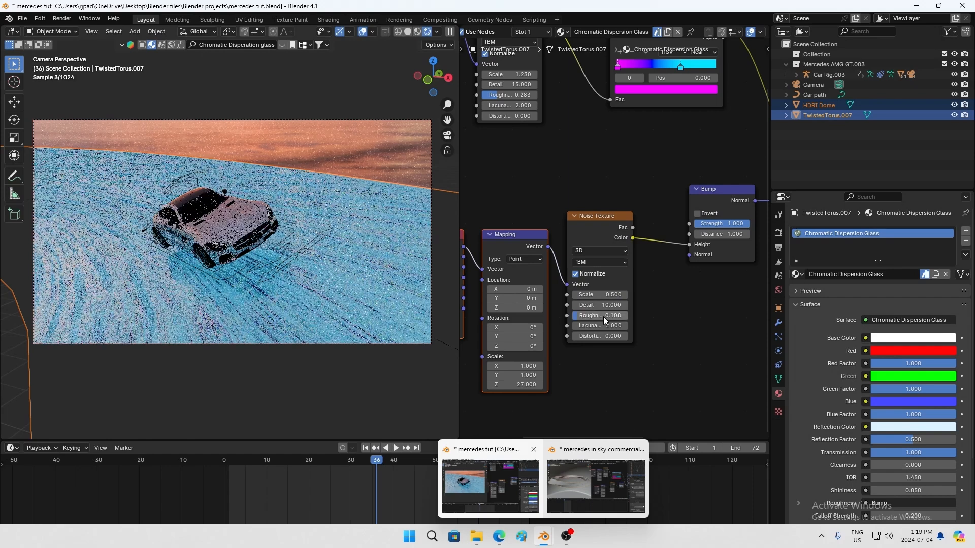
# Step: Lower the Bump Strength to 0.717 and view the streaked ring
pyautogui.moveTo(718, 346); pyautogui.dragTo(611, 391, button='middle')
pyautogui.moveTo(629, 269); pyautogui.dragTo(614, 269)
pyautogui.scroll(-5, 614, 280)
pyautogui.moveTo(231, 302); pyautogui.dragTo(282, 241, button='middle')
pyautogui.scroll(-6, 315, 322)
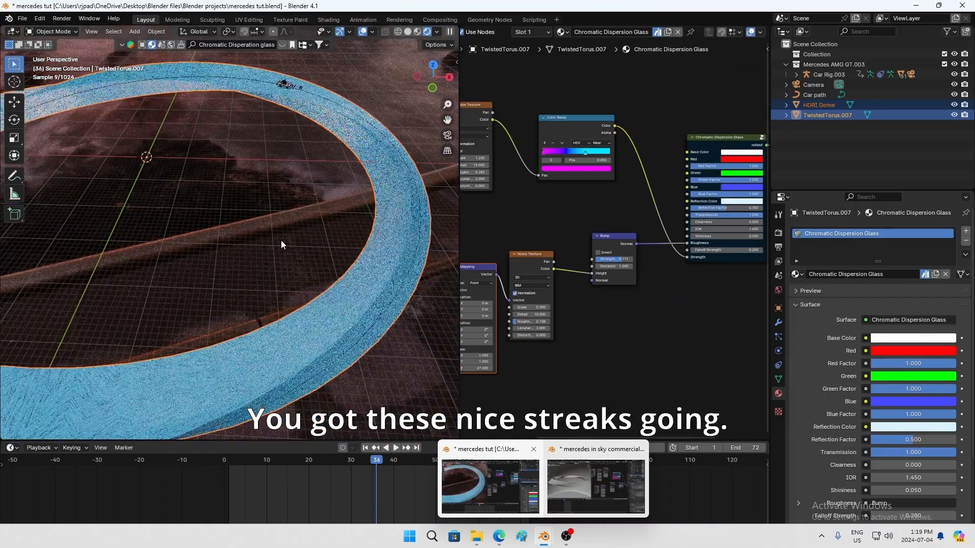
# Step: Move the HDRI Dome's sky Mapping node to Location Z -0.47 m and Rotation Z 592°
pyautogui.press('KP_0')
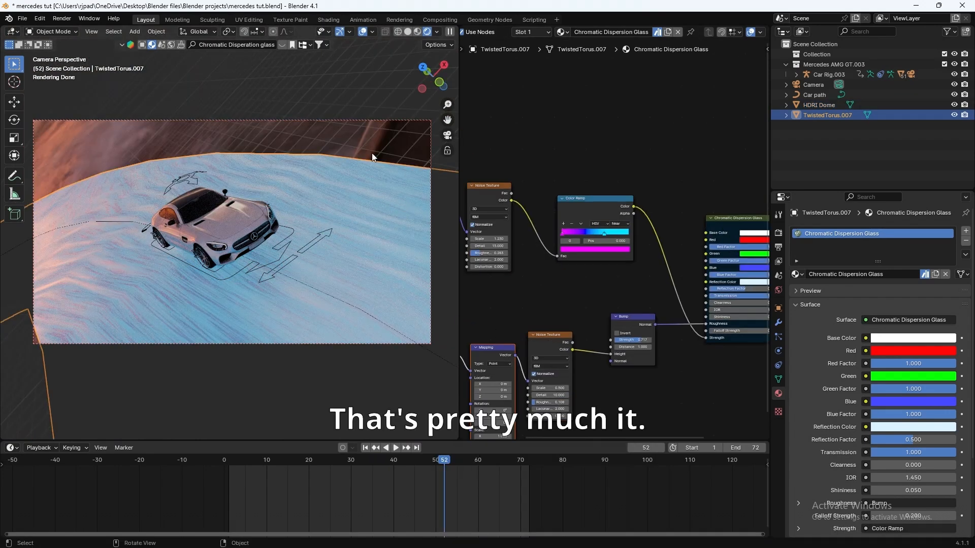
pyautogui.click(870, 103)
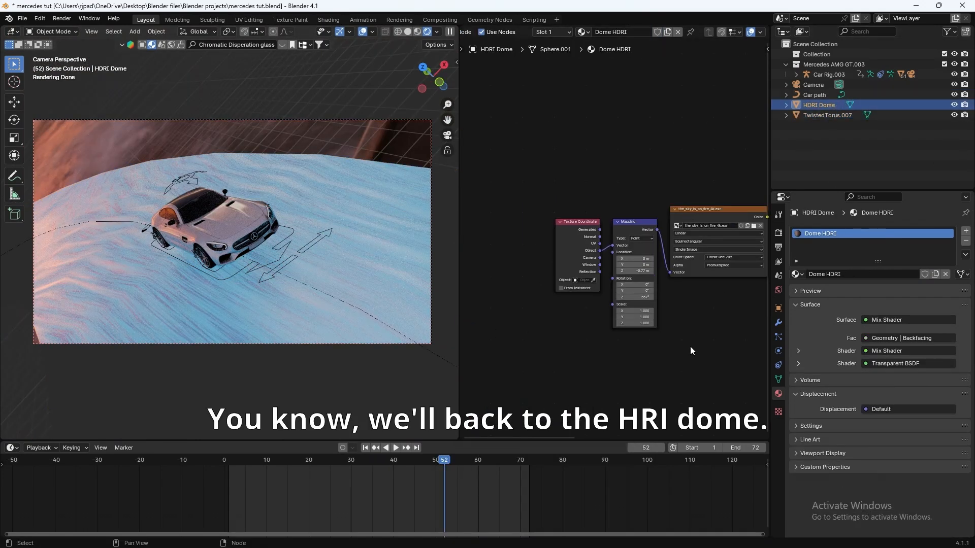
pyautogui.scroll(2, 675, 350)
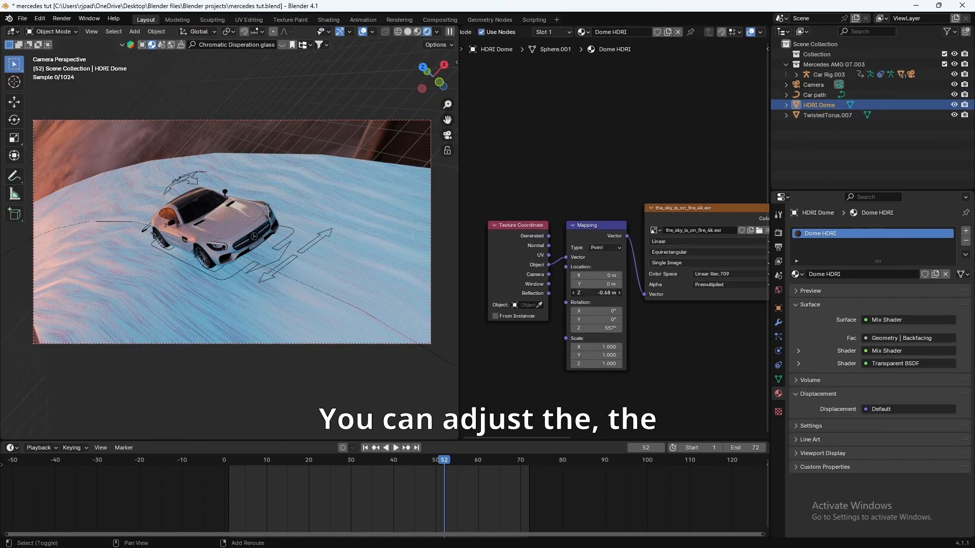
pyautogui.moveTo(596, 293); pyautogui.dragTo(607, 293)
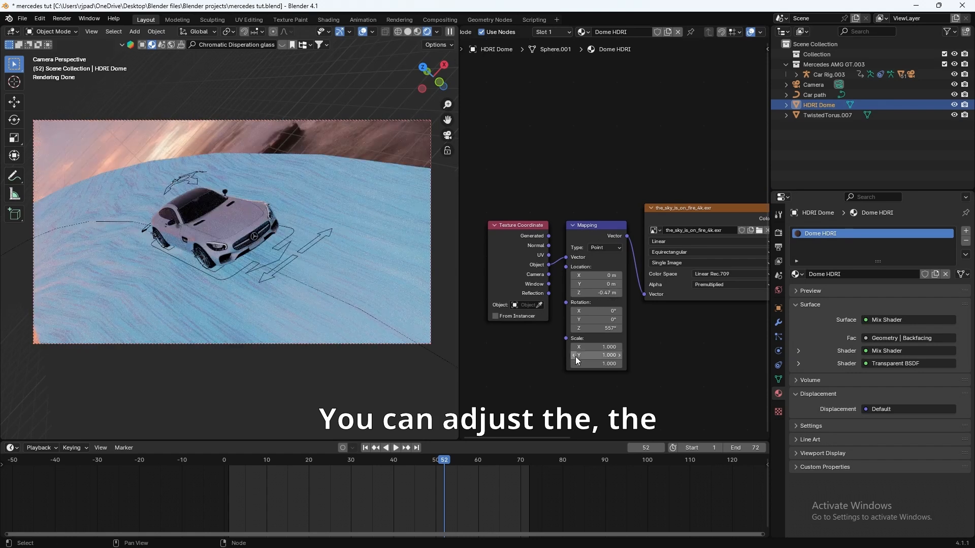
pyautogui.moveTo(597, 328); pyautogui.dragTo(604, 328)
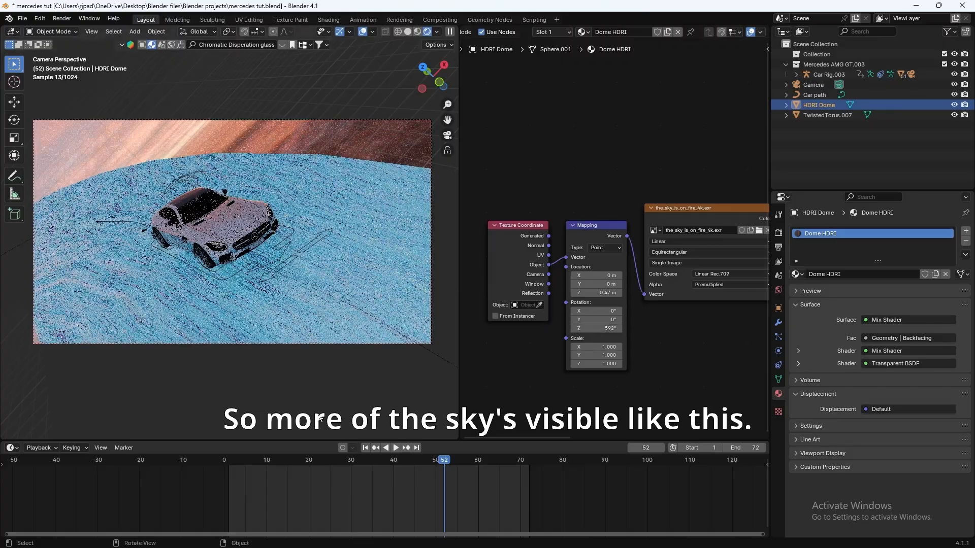
pyautogui.moveTo(373, 459); pyautogui.dragTo(327, 446)
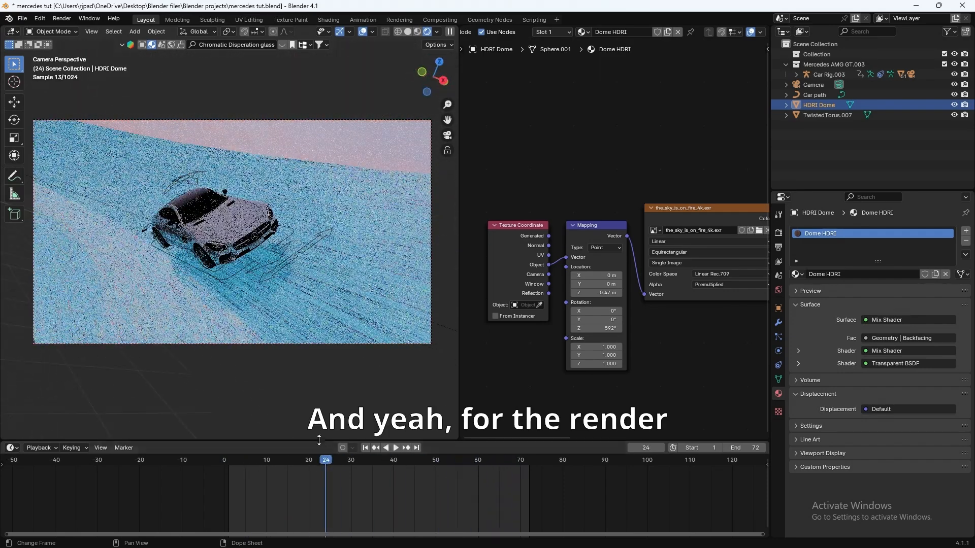
# Step: Enable Motion Blur in the render properties
pyautogui.click(778, 247)
pyautogui.click(778, 233)
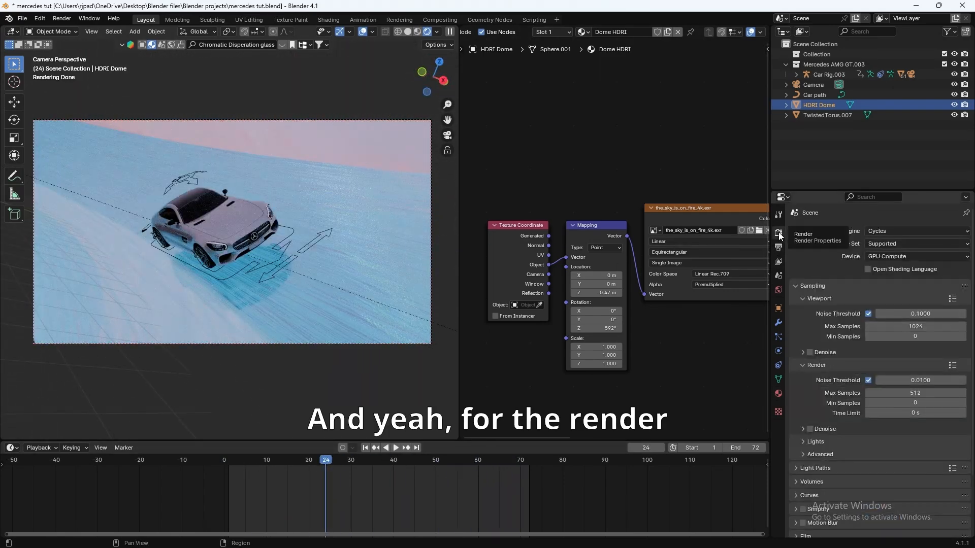
pyautogui.scroll(-3, 831, 465)
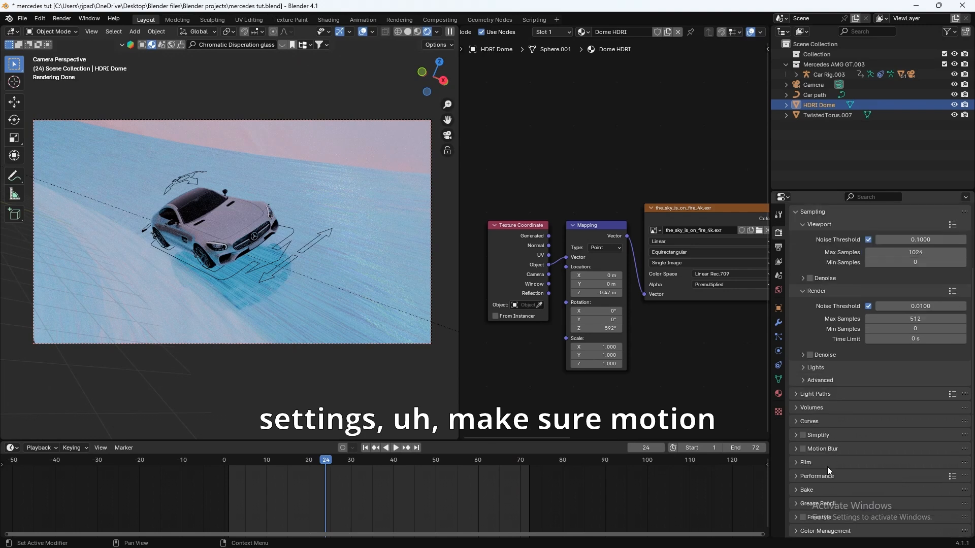
pyautogui.click(803, 450)
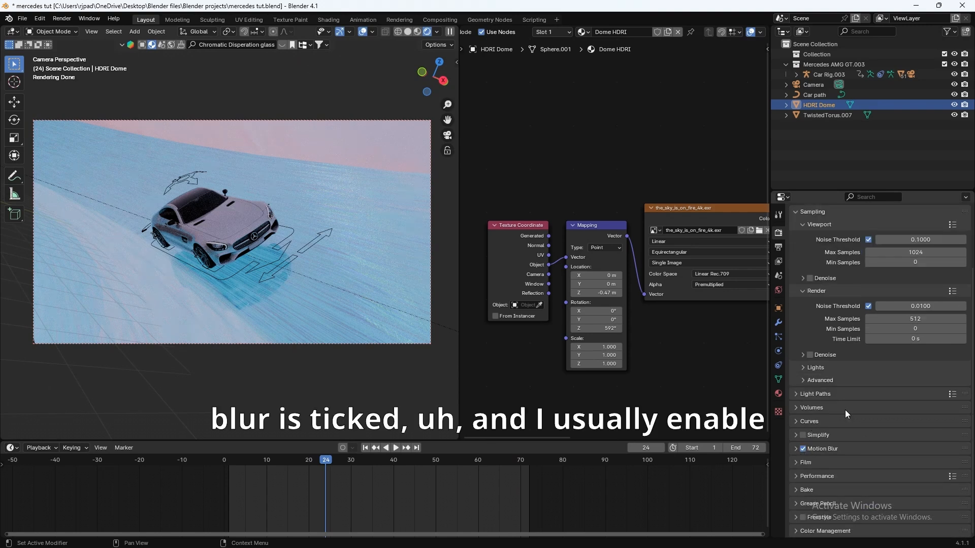
# Step: Leave render Denoise unchecked and set the advanced sampling Seed to 1
pyautogui.click(809, 356)
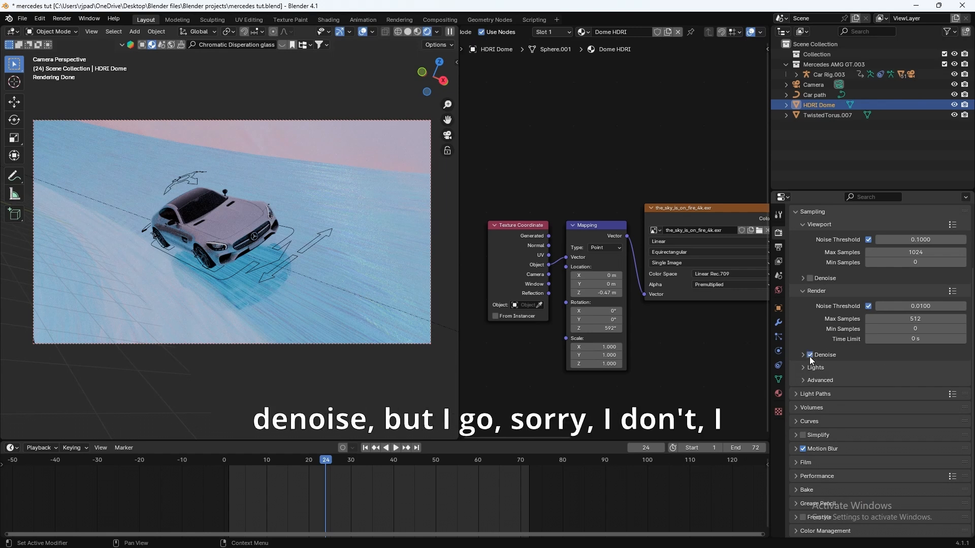
pyautogui.click(802, 355)
pyautogui.click(802, 356)
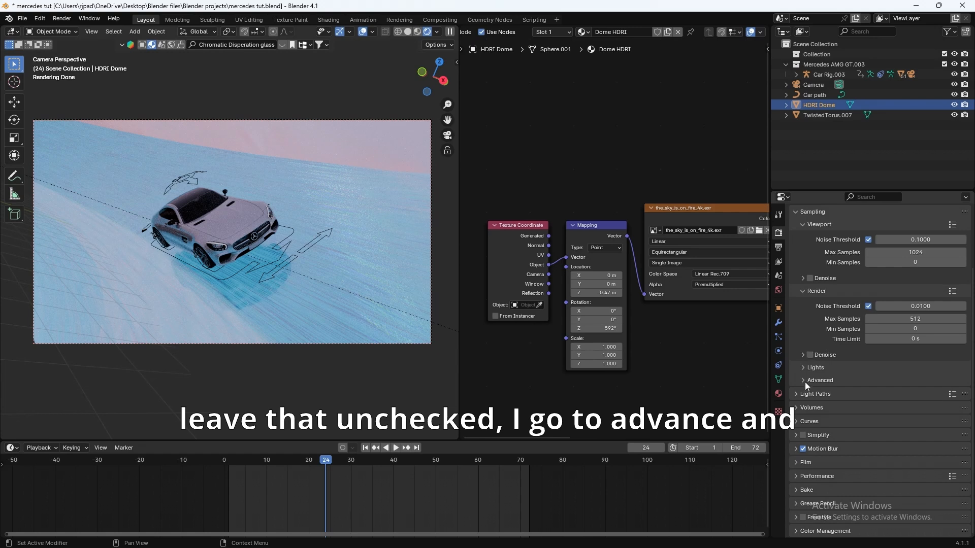
pyautogui.click(803, 380)
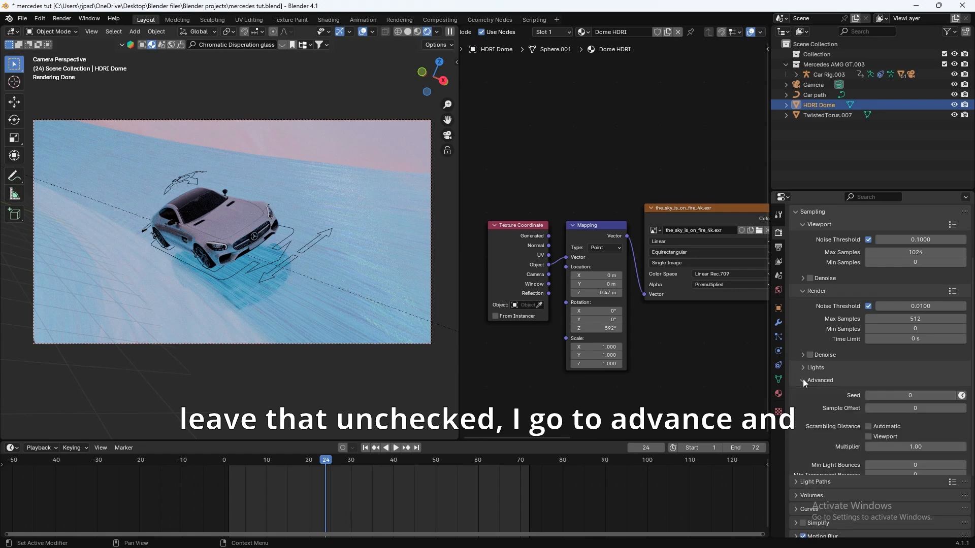
pyautogui.click(953, 396)
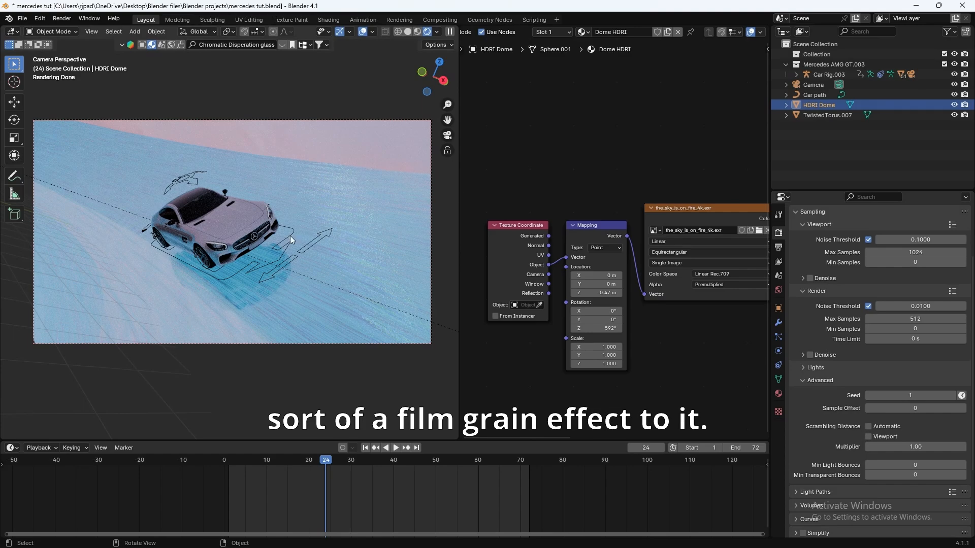
pyautogui.moveTo(357, 462); pyautogui.dragTo(418, 467)
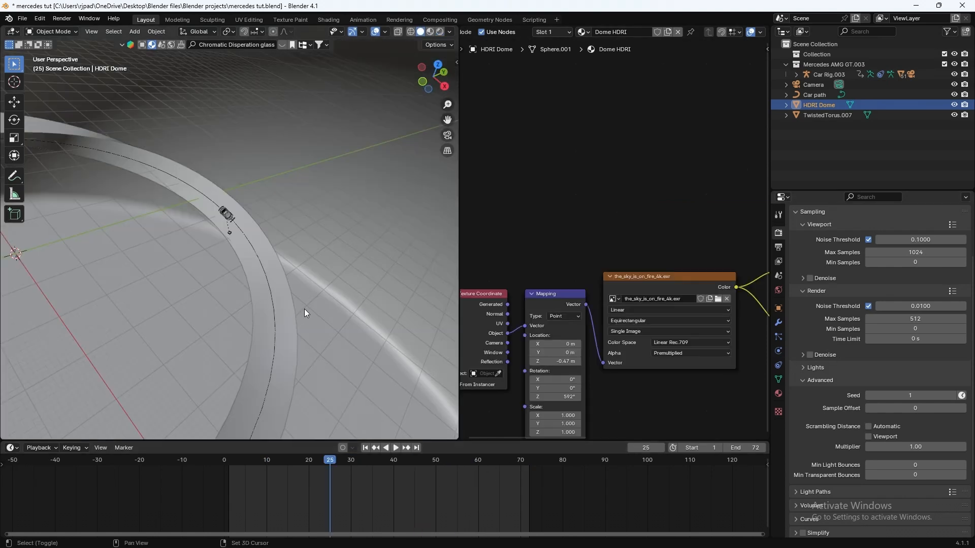
# Step: Look through the selected camera and return the animation to frame 1
pyautogui.moveTo(304, 309); pyautogui.dragTo(360, 279, button='middle')
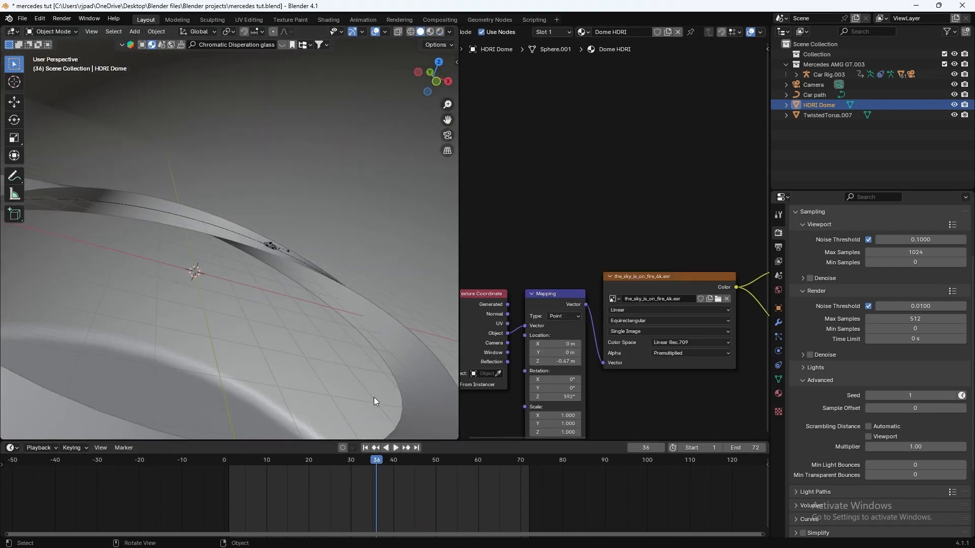
pyautogui.click(364, 459)
pyautogui.press('KP_0')
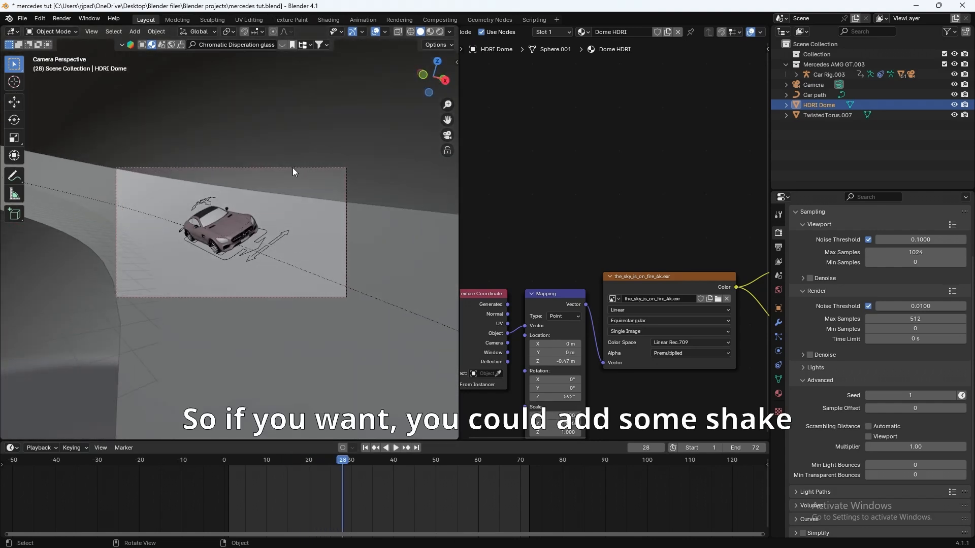
pyautogui.click(293, 167)
pyautogui.scroll(2, 291, 180)
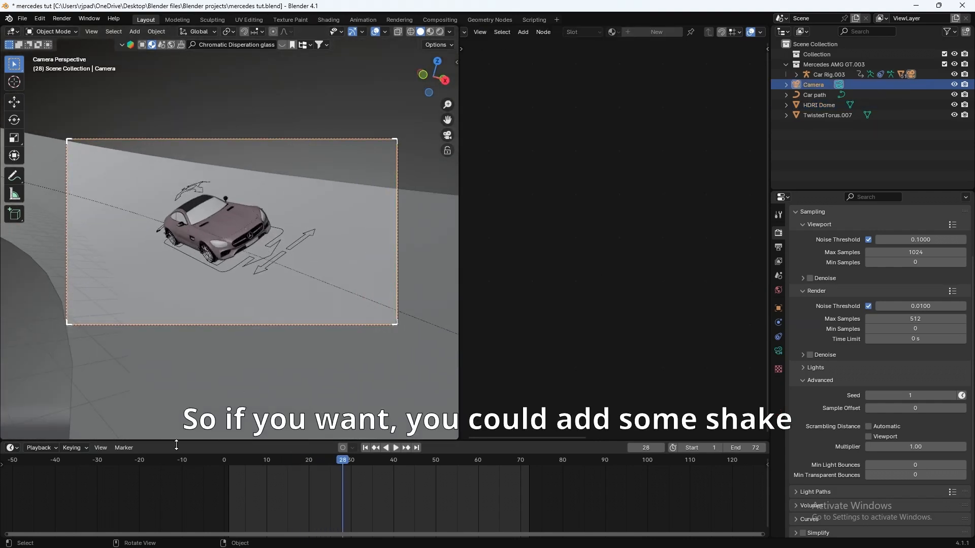
pyautogui.click(228, 462)
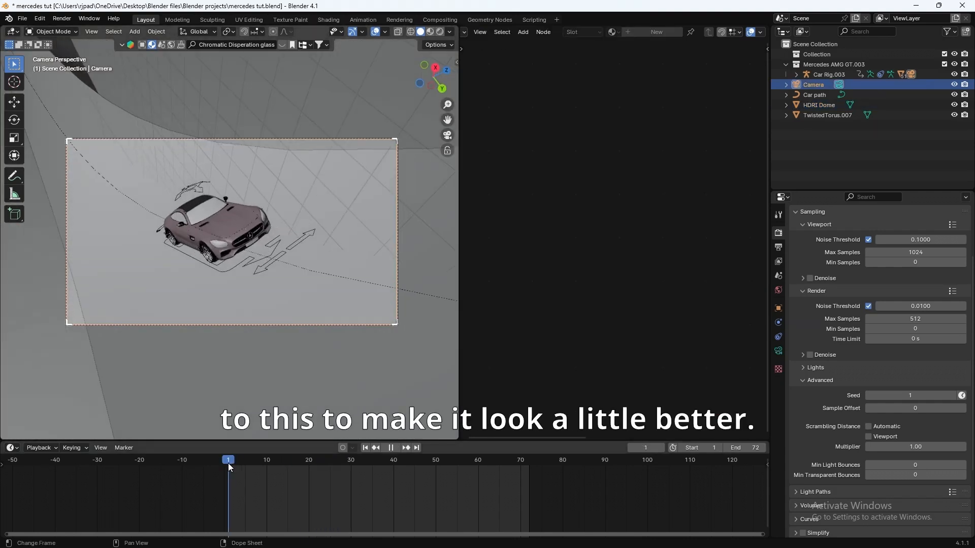
# Step: Open the timeline's Editor Type menu
pyautogui.click(20, 449)
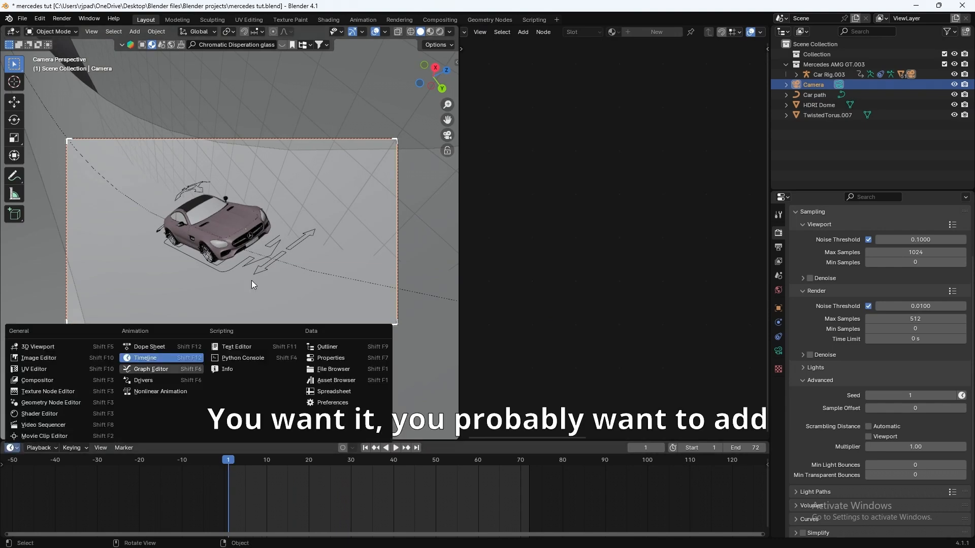
pyautogui.click(11, 447)
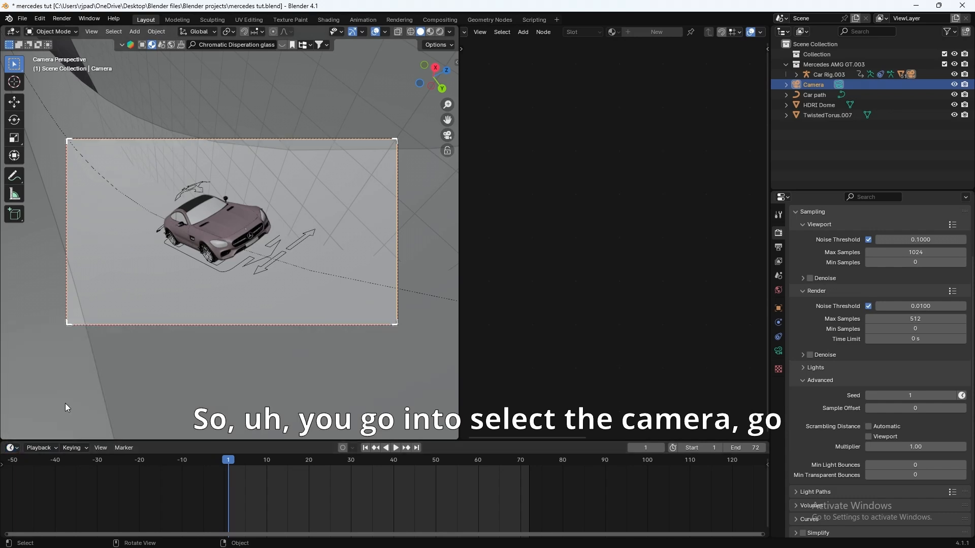
pyautogui.click(11, 448)
# Step: Switch the bottom area to the Graph Editor and keyframe the camera's rotation at frame 1
pyautogui.click(188, 369)
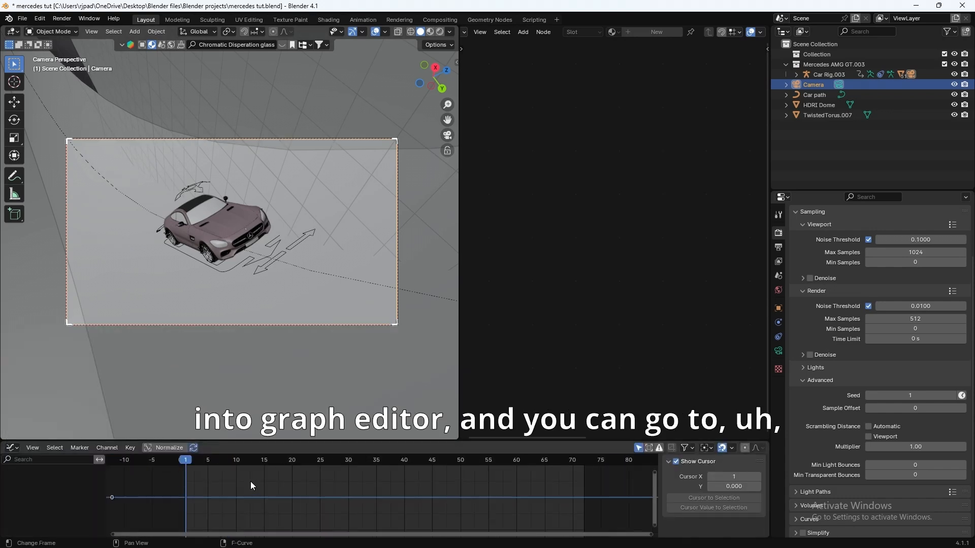
pyautogui.moveTo(350, 517); pyautogui.dragTo(347, 515, button='middle')
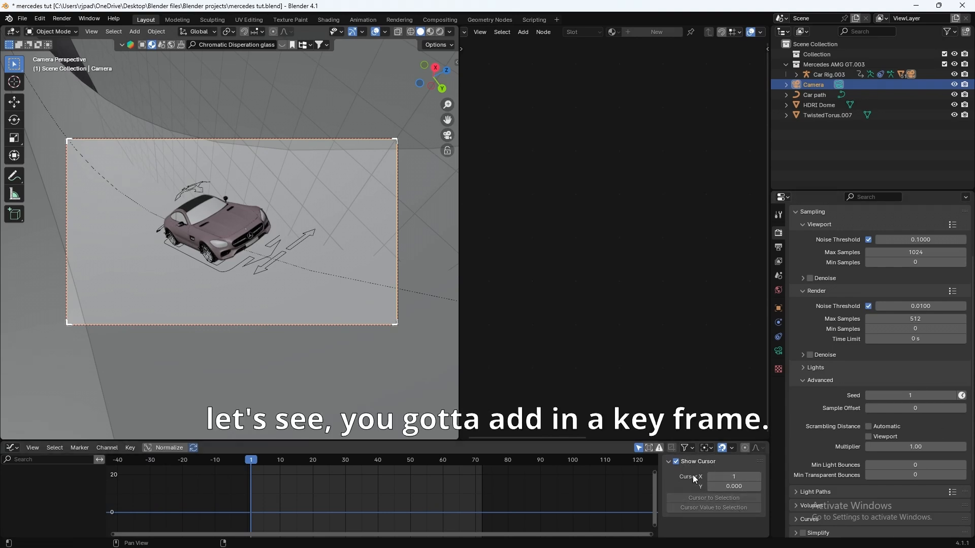
pyautogui.click(778, 308)
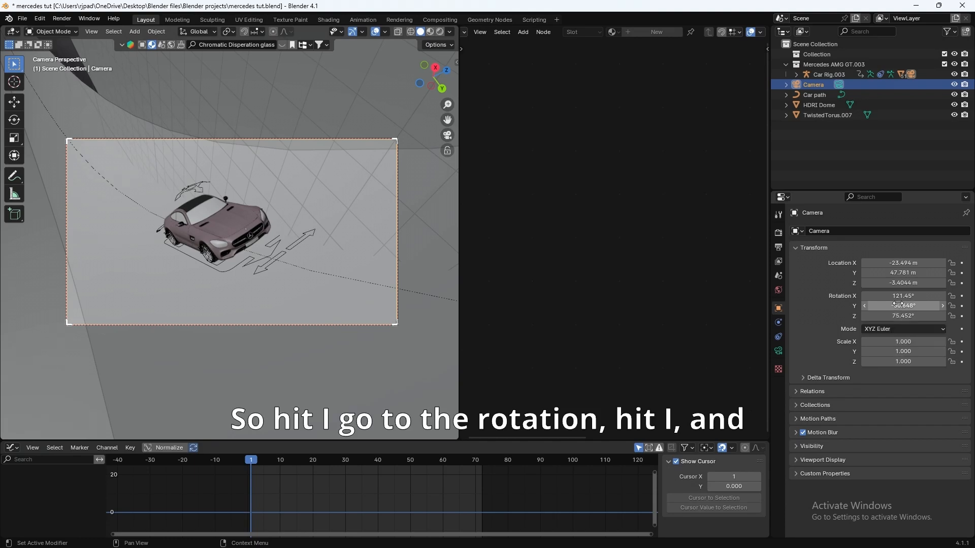
pyautogui.press('i')
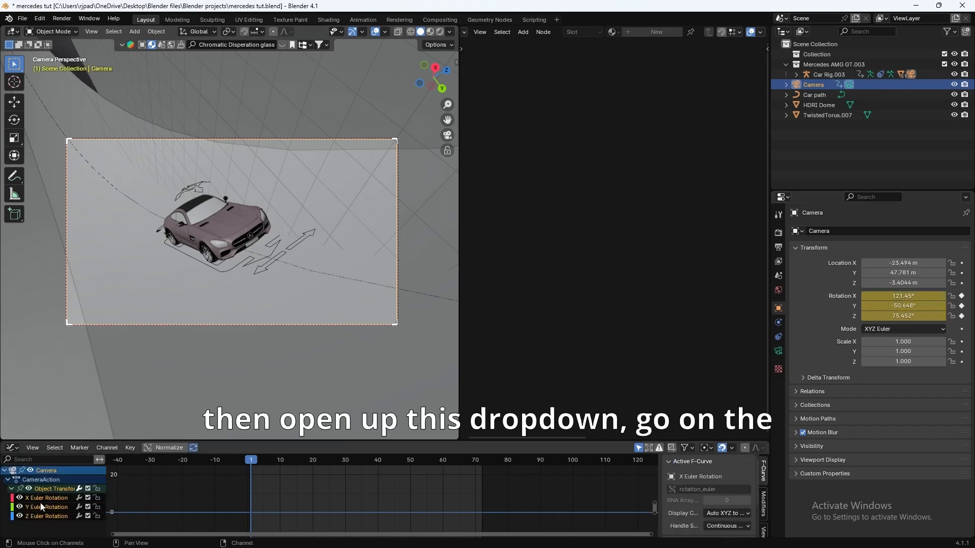
# Step: Add a Noise modifier to the camera's X Euler Rotation curve
pyautogui.click(47, 499)
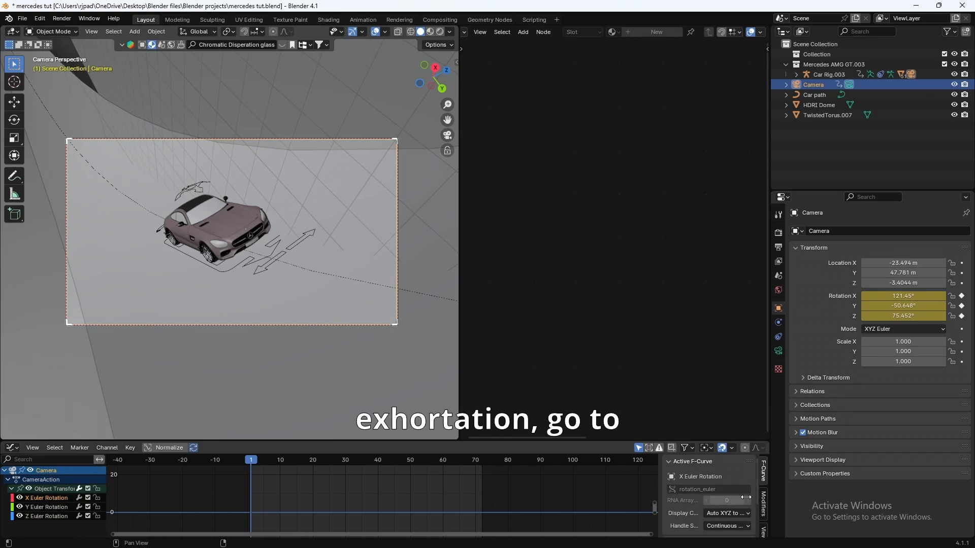
pyautogui.click(763, 504)
pyautogui.click(703, 463)
pyautogui.click(686, 429)
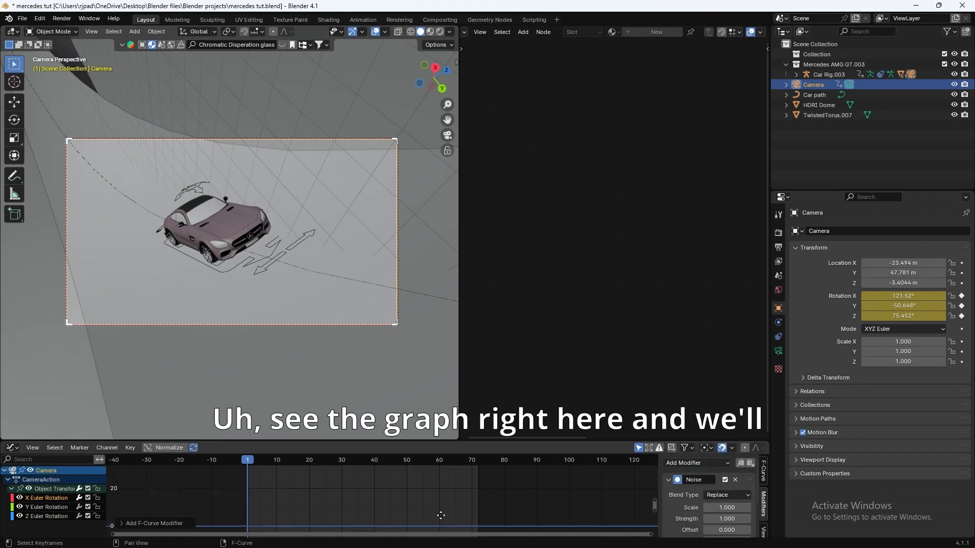
# Step: Lower the Noise modifier's Strength to 0.030 for a subtle shake
pyautogui.press('Home')
pyautogui.moveTo(421, 527); pyautogui.dragTo(401, 529, button='middle')
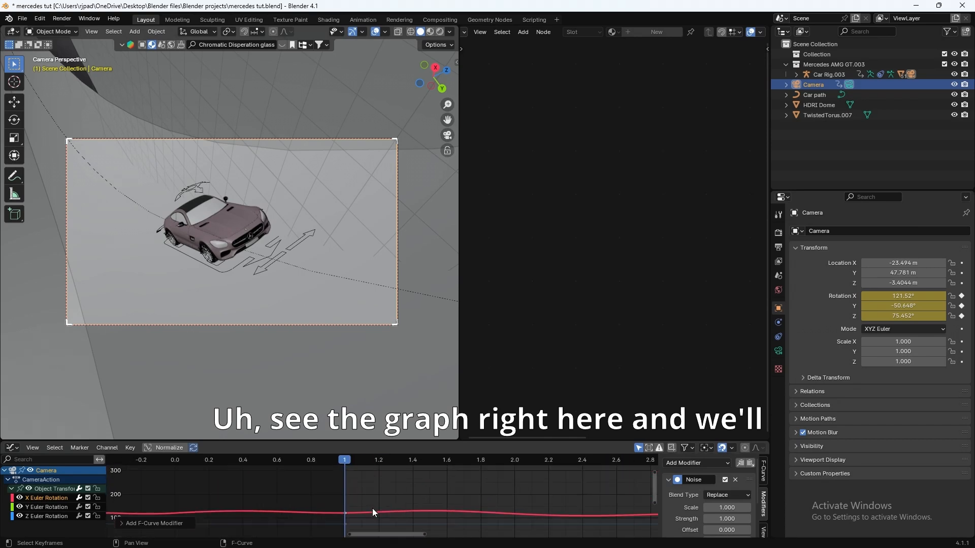
pyautogui.scroll(-11, 374, 513)
pyautogui.moveTo(472, 513); pyautogui.dragTo(433, 488, button='middle')
pyautogui.moveTo(460, 441); pyautogui.dragTo(459, 362)
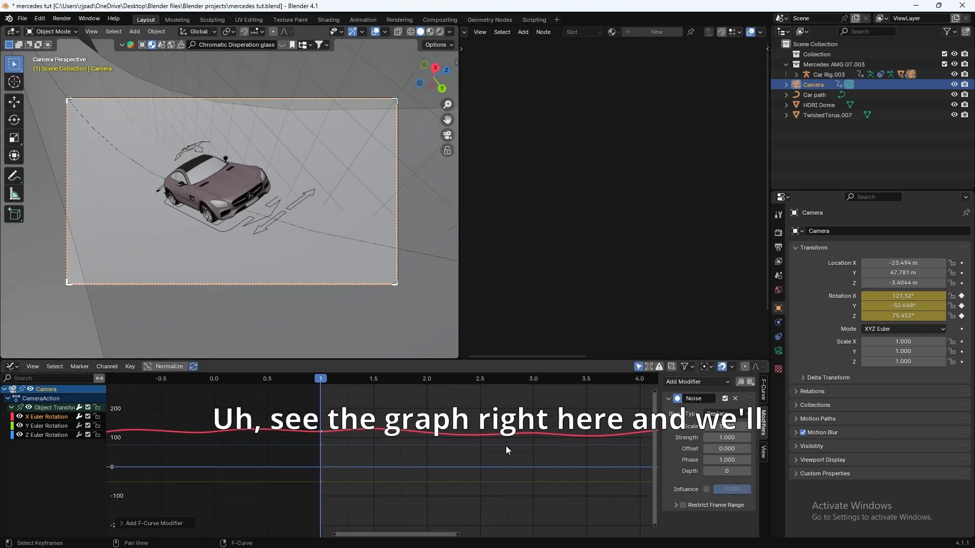
pyautogui.moveTo(505, 445); pyautogui.dragTo(394, 465, button='middle')
pyautogui.moveTo(726, 437); pyautogui.dragTo(711, 438)
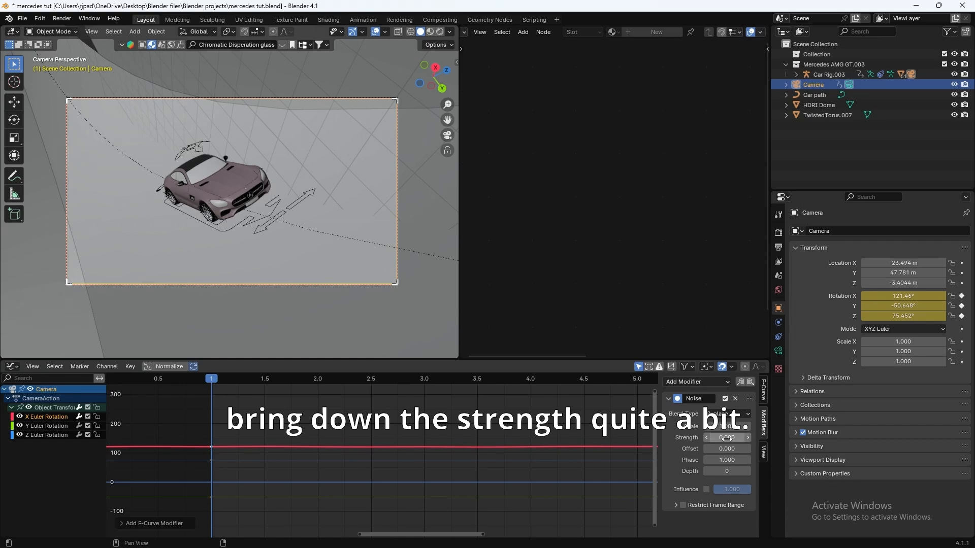
# Step: Play back the camera shake, then return the animation to frame 1
pyautogui.press('space')
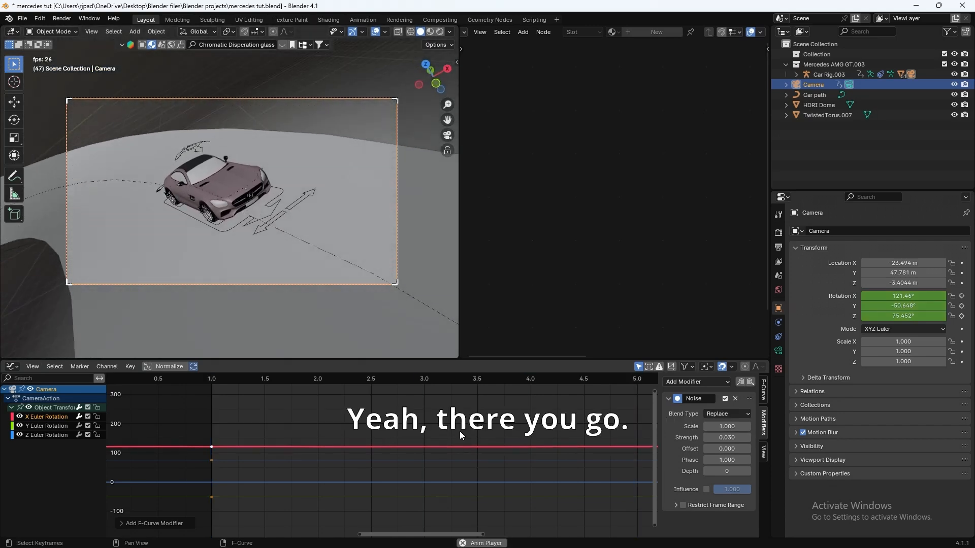
pyautogui.press('space')
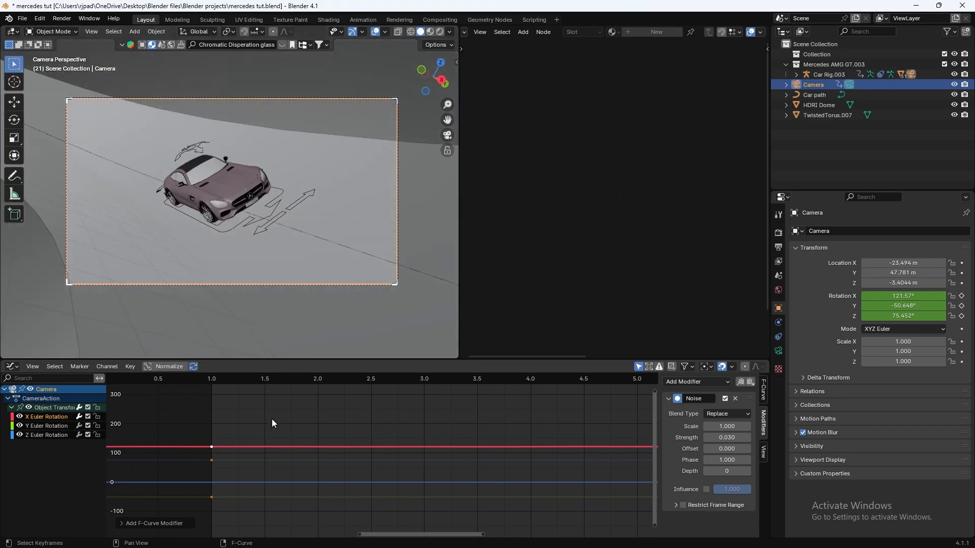
pyautogui.scroll(-5, 301, 323)
pyautogui.scroll(-4, 394, 397)
pyautogui.moveTo(264, 379); pyautogui.dragTo(180, 376)
pyautogui.scroll(4, 246, 237)
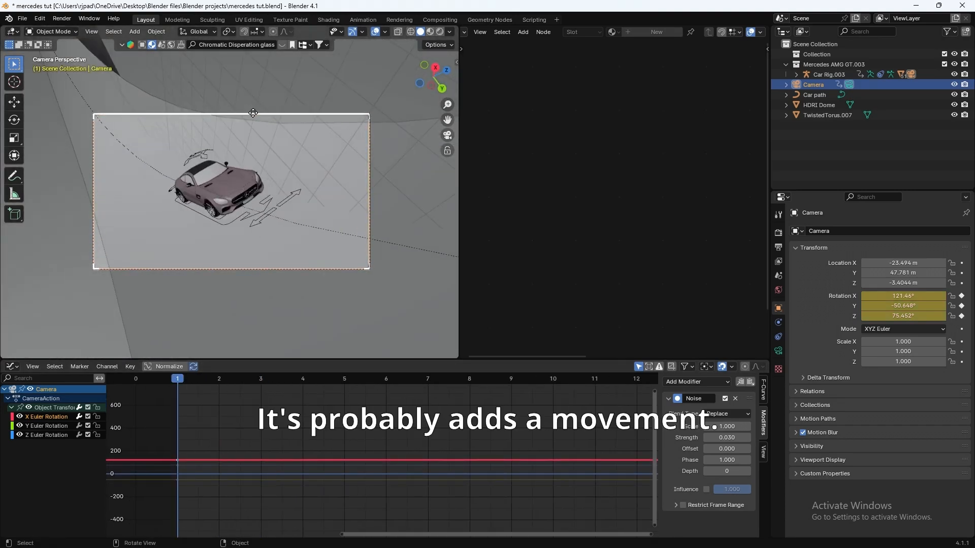
pyautogui.click(778, 349)
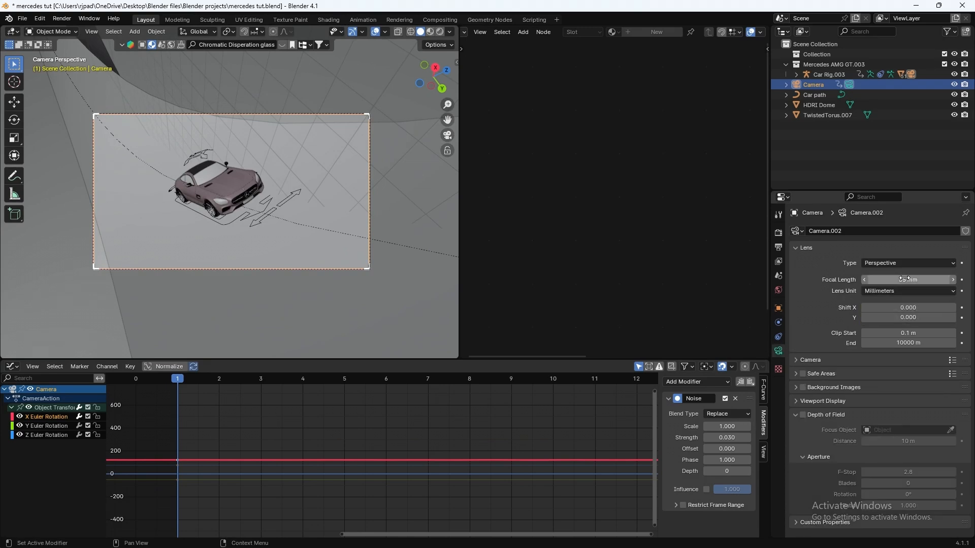
pyautogui.click(777, 309)
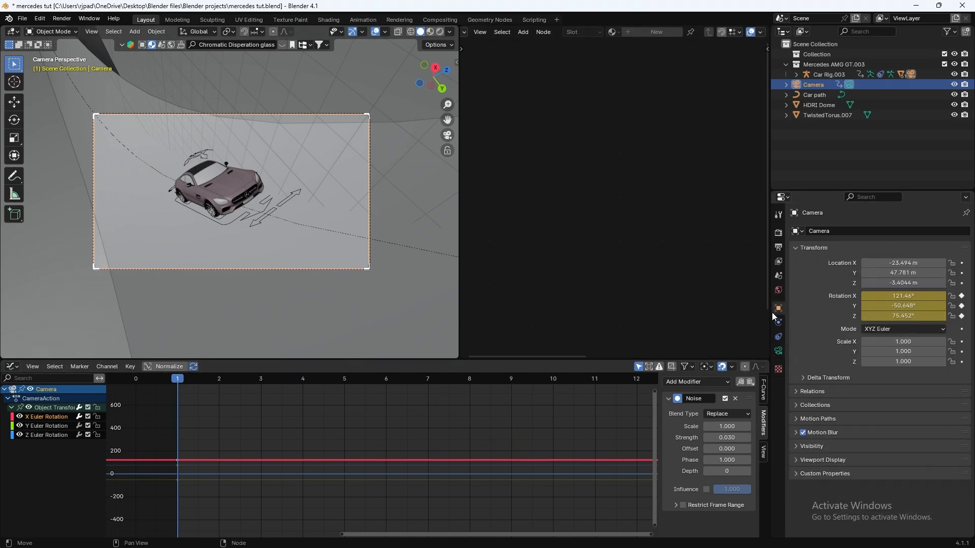
# Step: Switch the bottom area back to the Timeline and move to frame 72
pyautogui.click(12, 366)
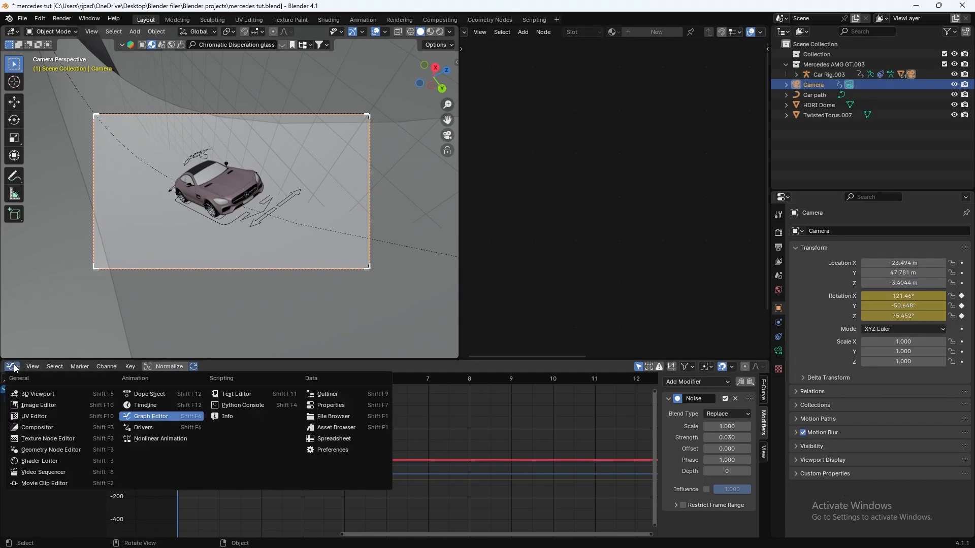
pyautogui.click(174, 406)
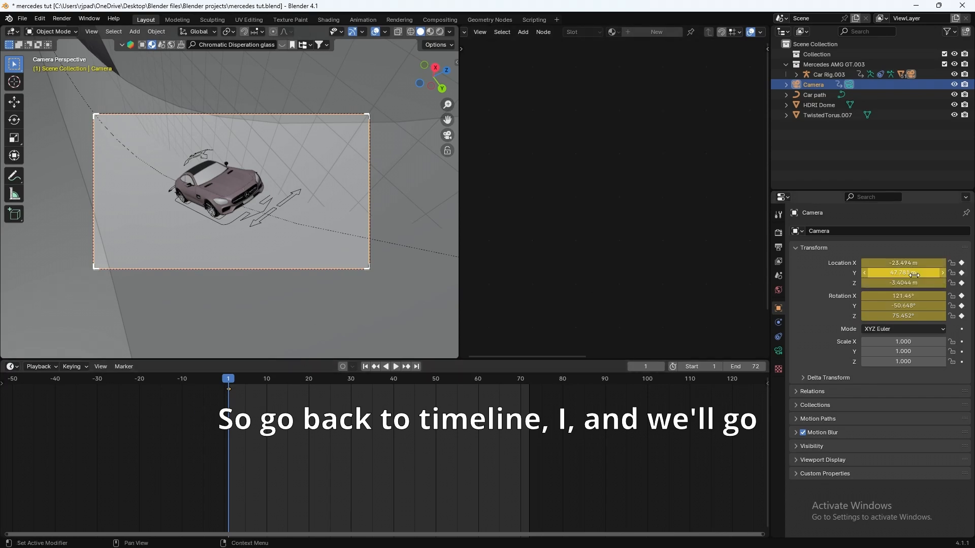
pyautogui.moveTo(255, 401); pyautogui.dragTo(529, 384)
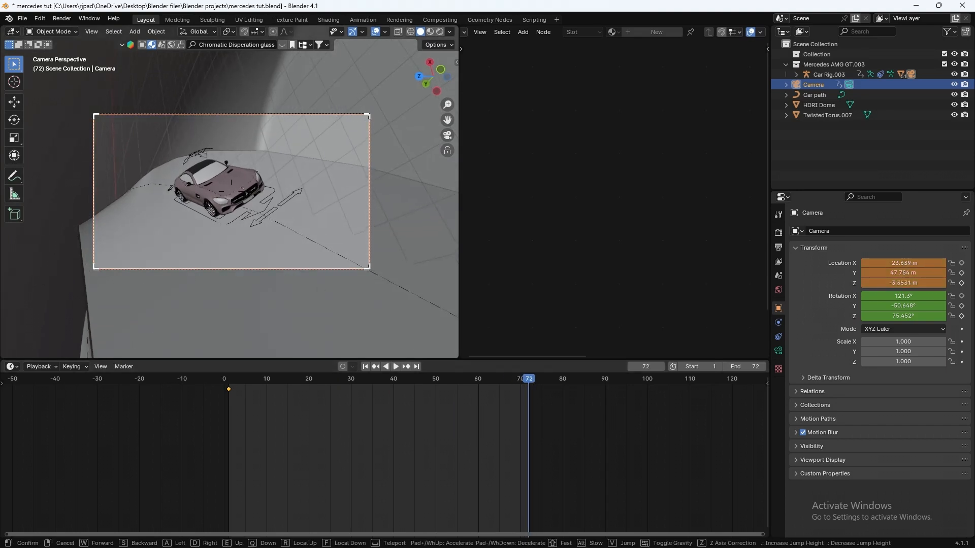
# Step: Walk the camera closer to the car for the frame 72 key, then preview from the start
pyautogui.press('w')
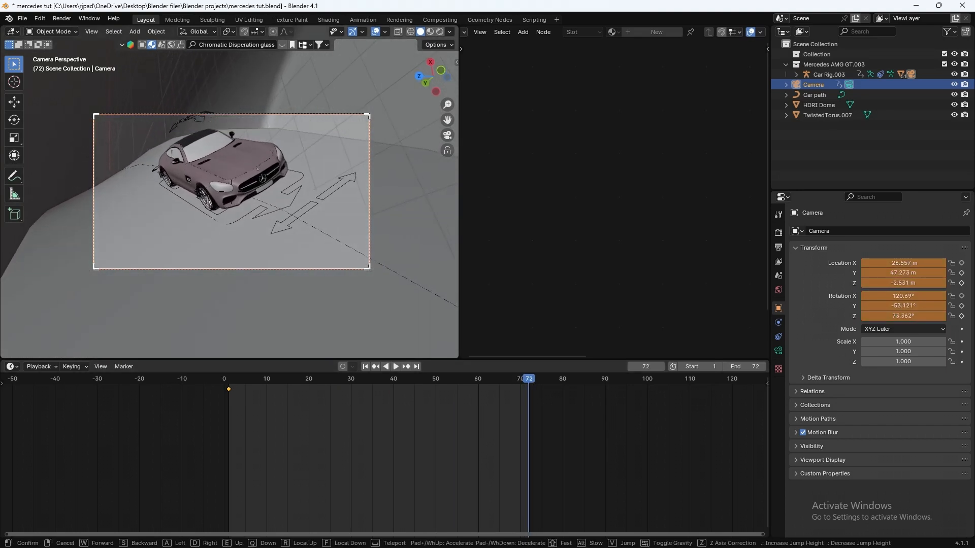
pyautogui.press('w')
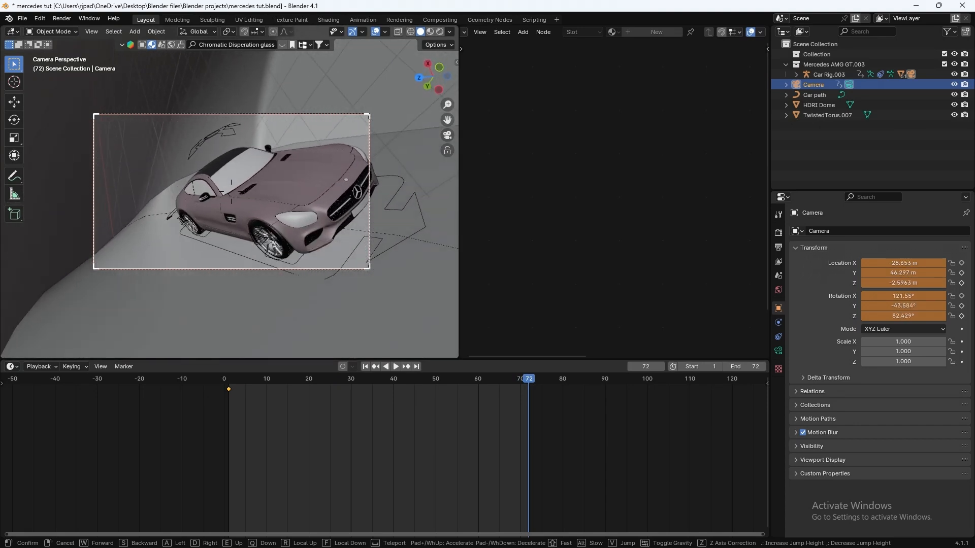
pyautogui.hotkey('shift', '`')
pyautogui.click(300, 249)
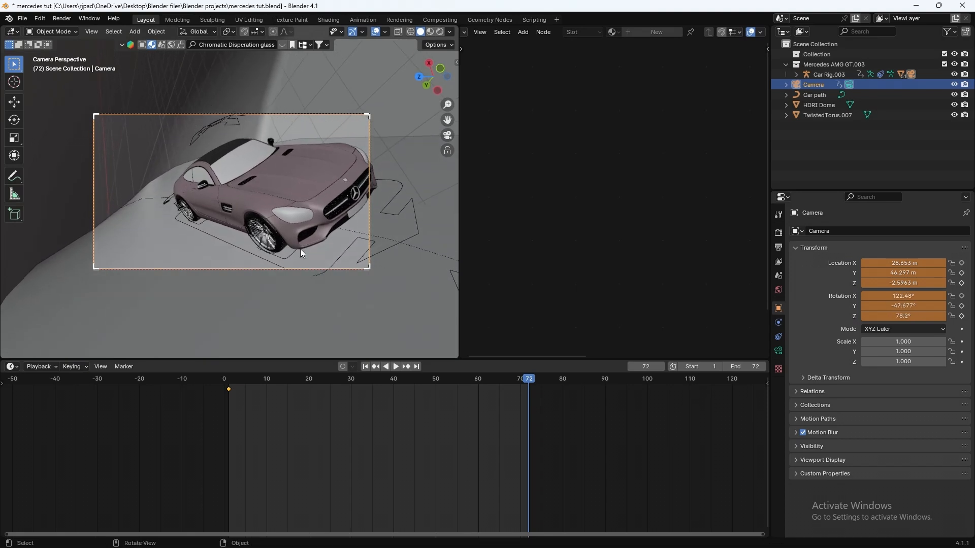
pyautogui.moveTo(904, 306); pyautogui.dragTo(929, 306)
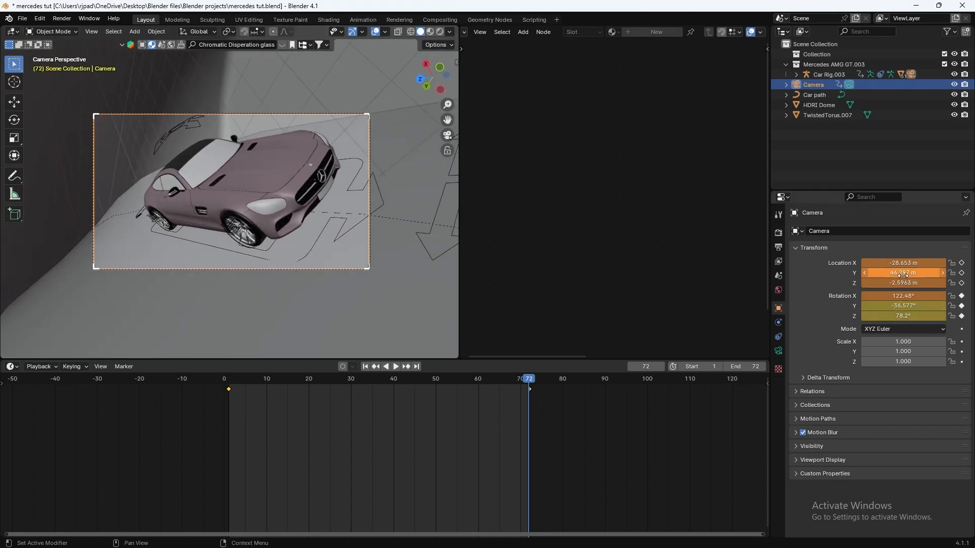
pyautogui.click(229, 381)
pyautogui.press('space')
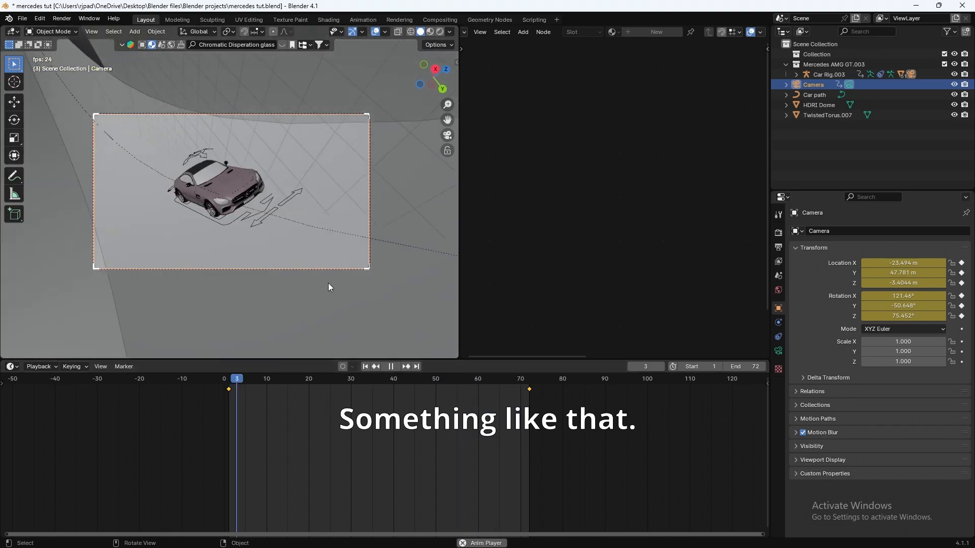
# Step: Stop playback, pull the view out to see the scene, and duplicate the camera
pyautogui.press('space')
pyautogui.moveTo(273, 305); pyautogui.dragTo(291, 238, button='middle')
pyautogui.scroll(-6, 251, 262)
pyautogui.scroll(-3, 255, 224)
pyautogui.keyDown('shift'); pyautogui.moveTo(236, 199); pyautogui.dragTo(277, 225, button='middle'); pyautogui.keyUp('shift')
pyautogui.scroll(4, 277, 225)
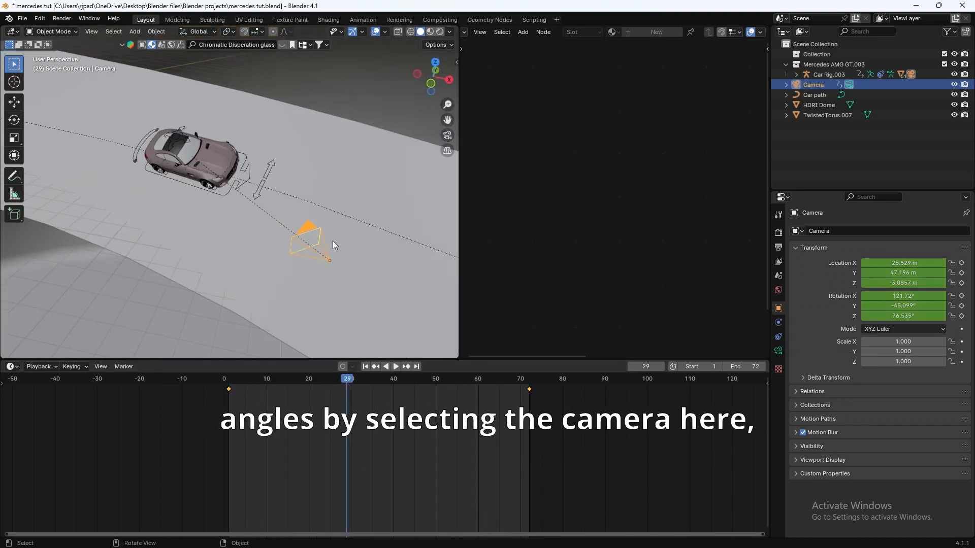
pyautogui.hotkey('shift', 'd')
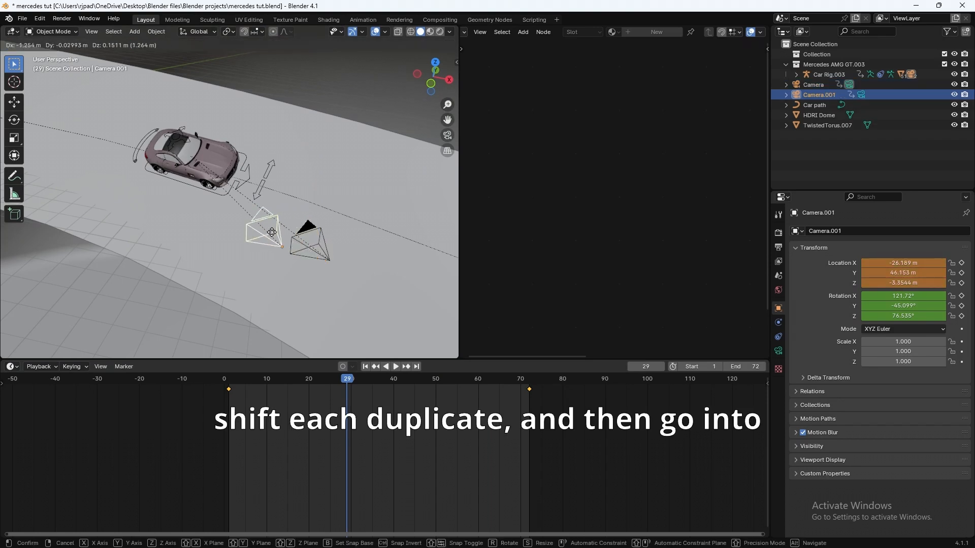
pyautogui.click(172, 218)
# Step: Make Camera.001 the active camera and look through it
pyautogui.click(94, 35)
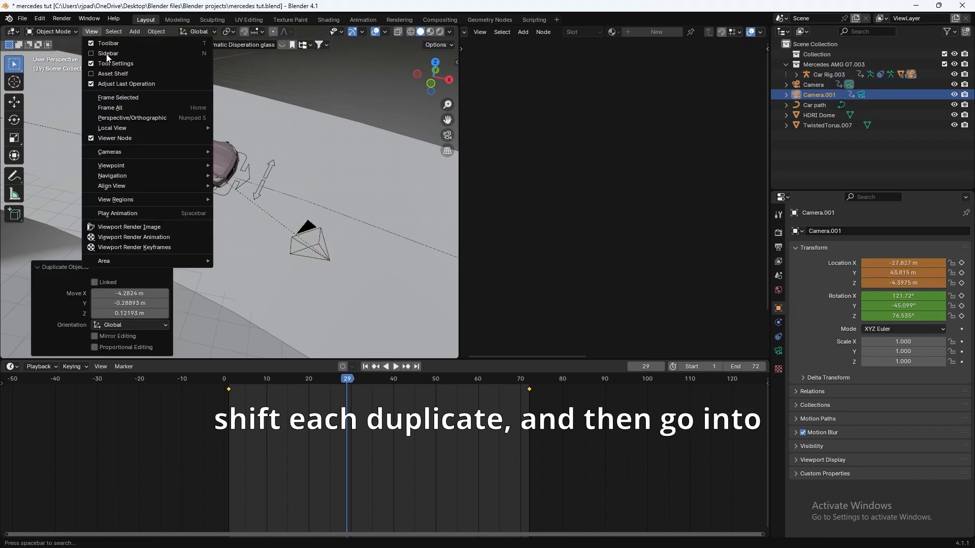
pyautogui.moveTo(139, 156)
pyautogui.click(246, 152)
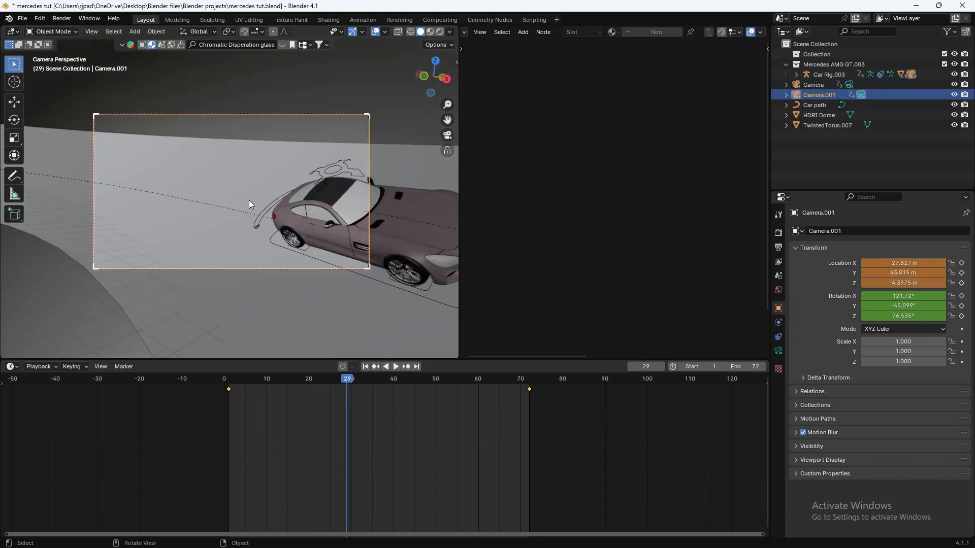
# Step: Walk Camera.001 left so the car's rear fits the frame, then preview playback
pyautogui.hotkey('shift', '`')
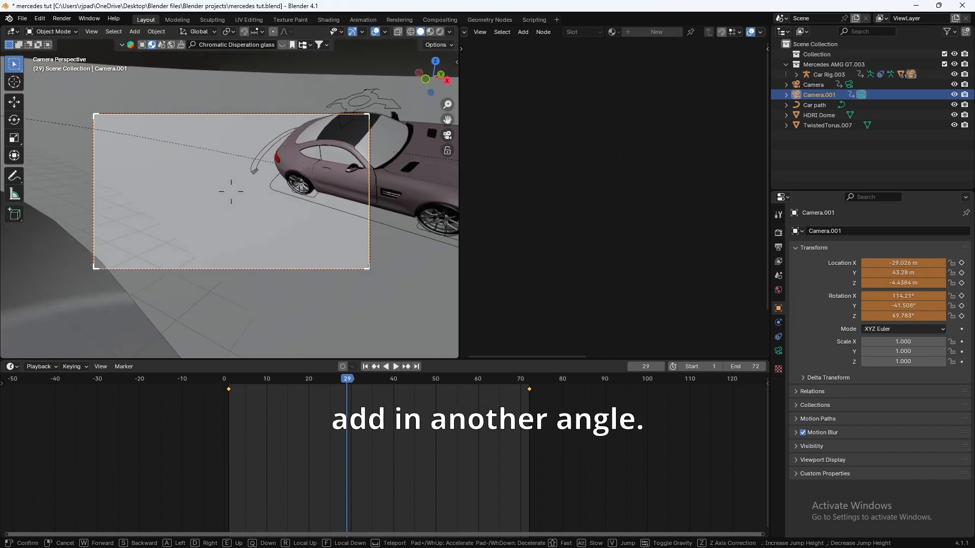
pyautogui.press('a')
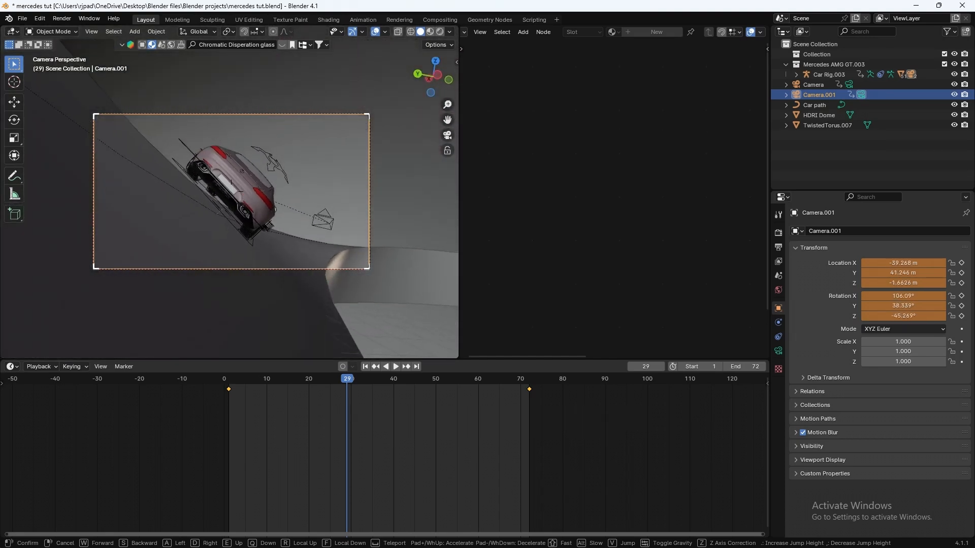
pyautogui.press('a')
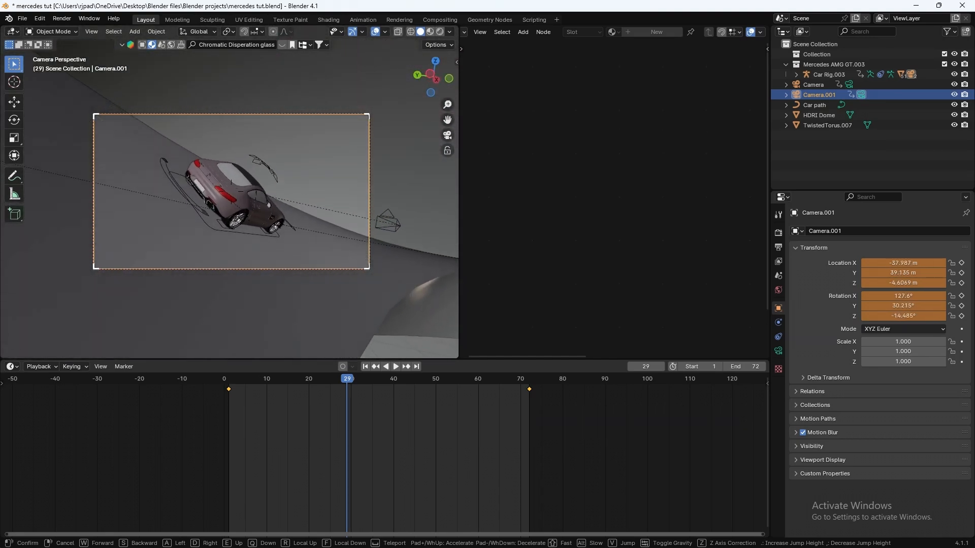
pyautogui.click(272, 285)
pyautogui.press('space')
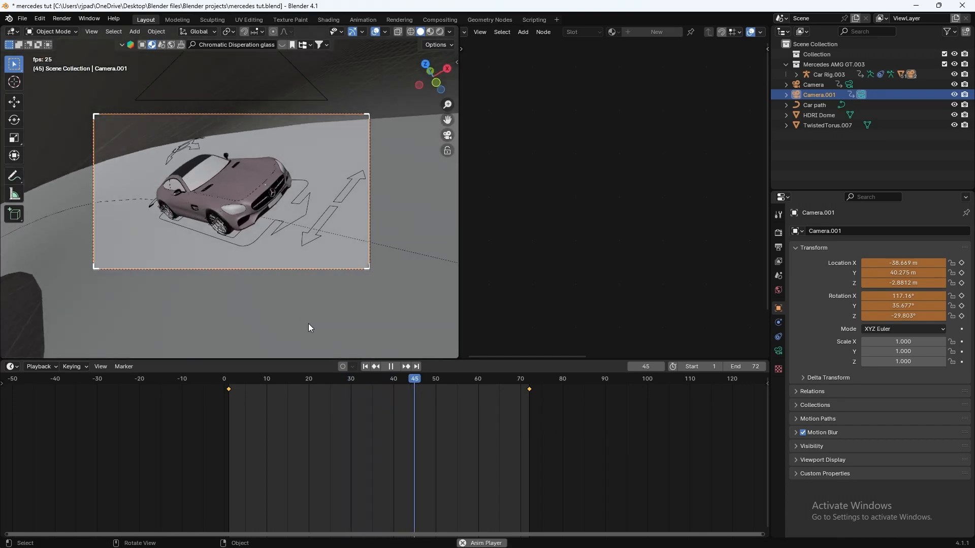
pyautogui.moveTo(296, 384); pyautogui.dragTo(224, 385)
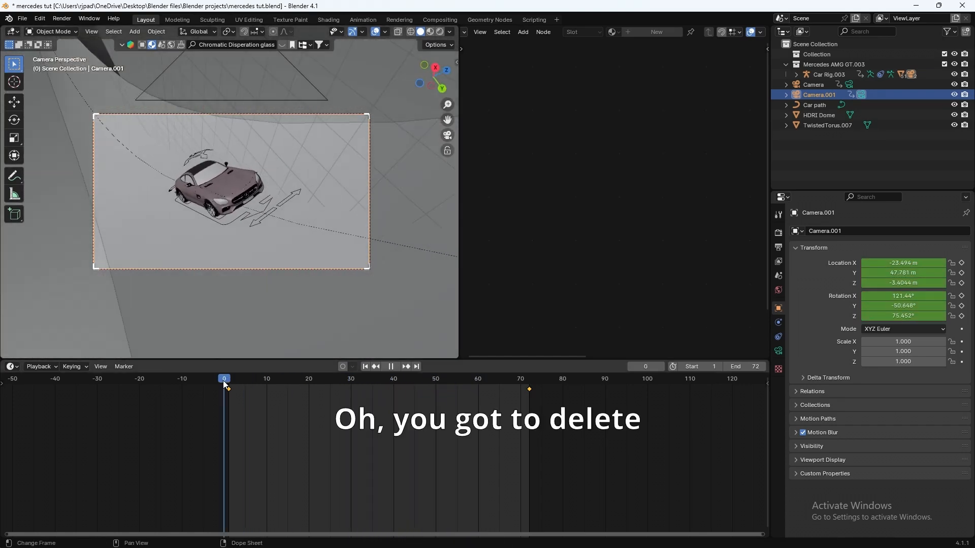
# Step: Delete Camera.001's old keyframes and pose it behind the car at frame 1
pyautogui.press('x')
pyautogui.click(297, 435)
pyautogui.hotkey('shift', '`')
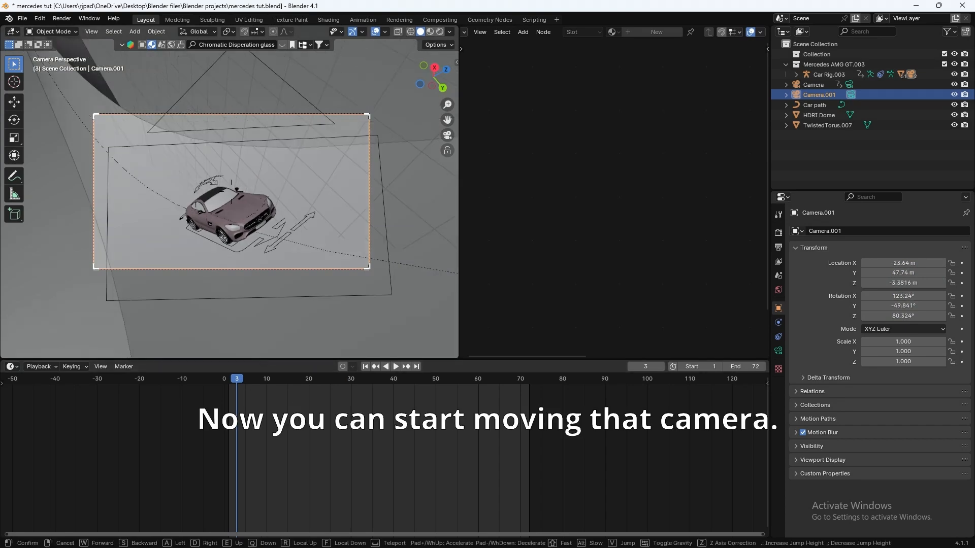
pyautogui.press('s')
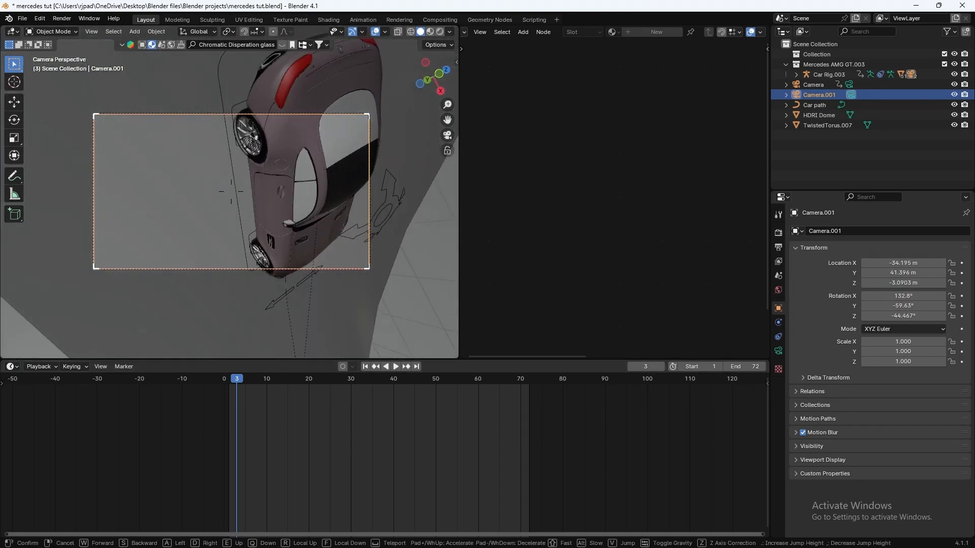
pyautogui.click(231, 192)
pyautogui.moveTo(904, 307); pyautogui.dragTo(891, 306)
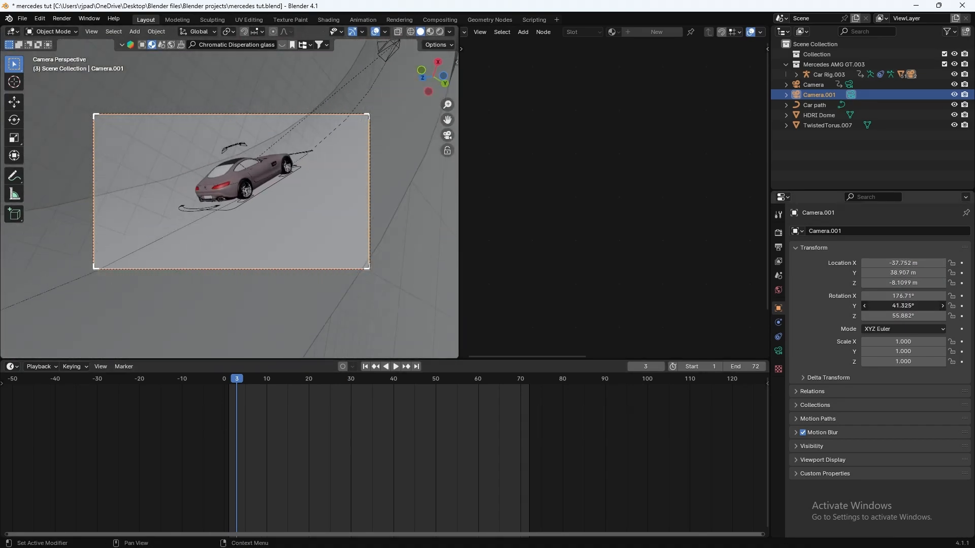
pyautogui.hotkey('shift', '`')
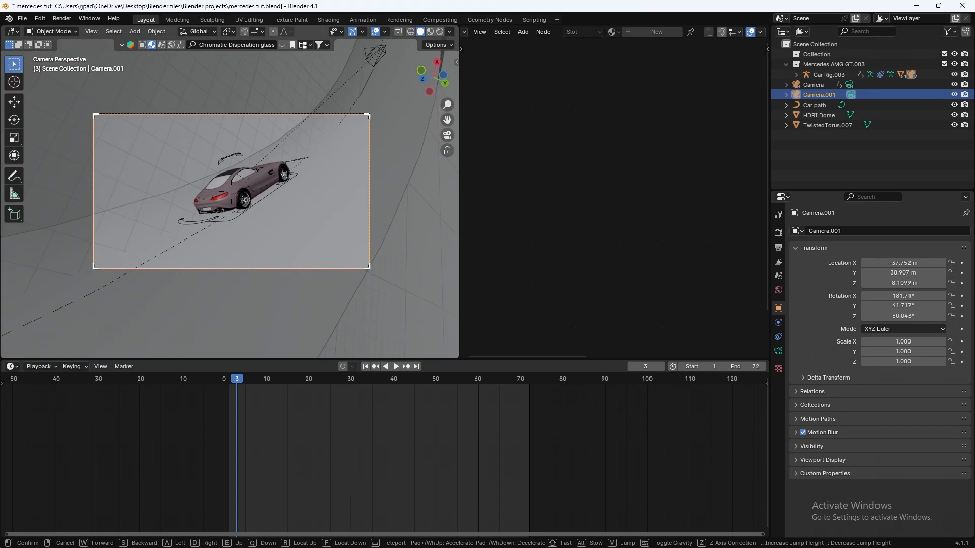
pyautogui.click(229, 382)
pyautogui.press('space')
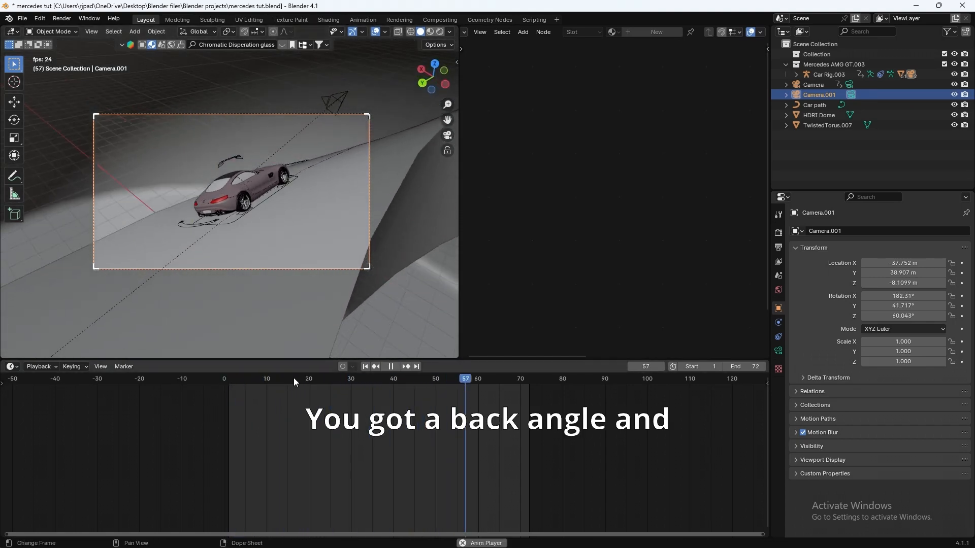
pyautogui.press('Escape')
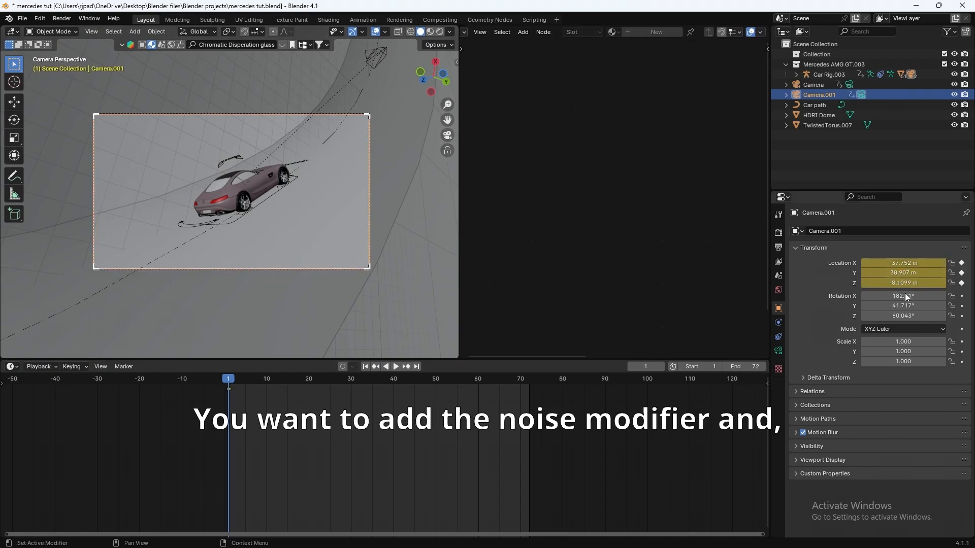
# Step: Bring Camera.001 closer overhead at frame 72, preview the move, and switch to rendered shading
pyautogui.moveTo(385, 391); pyautogui.dragTo(528, 391)
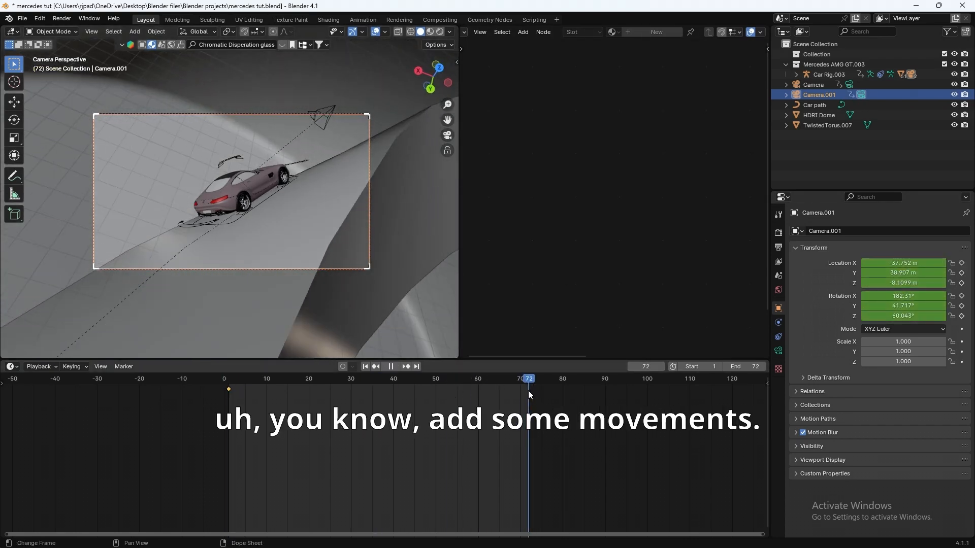
pyautogui.hotkey('shift', '`')
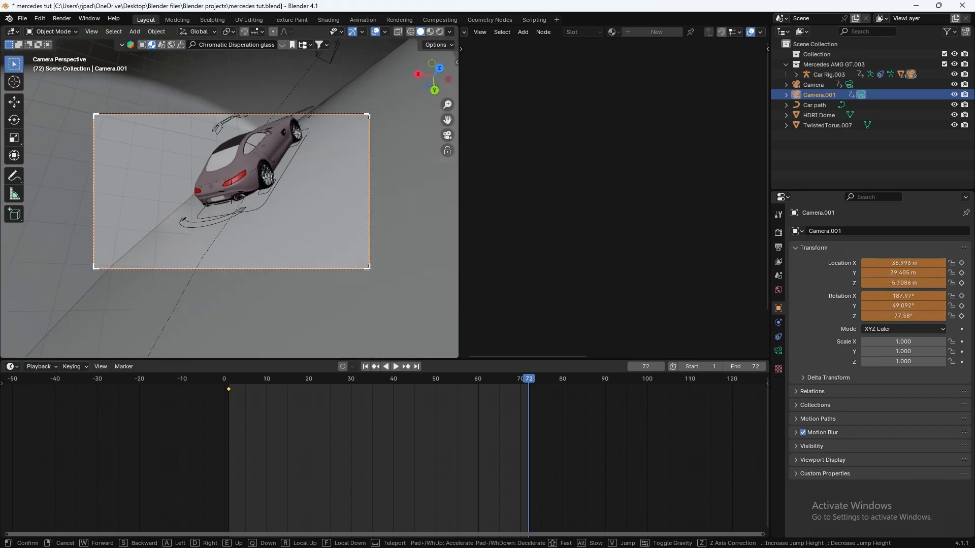
pyautogui.press('w')
pyautogui.press('s')
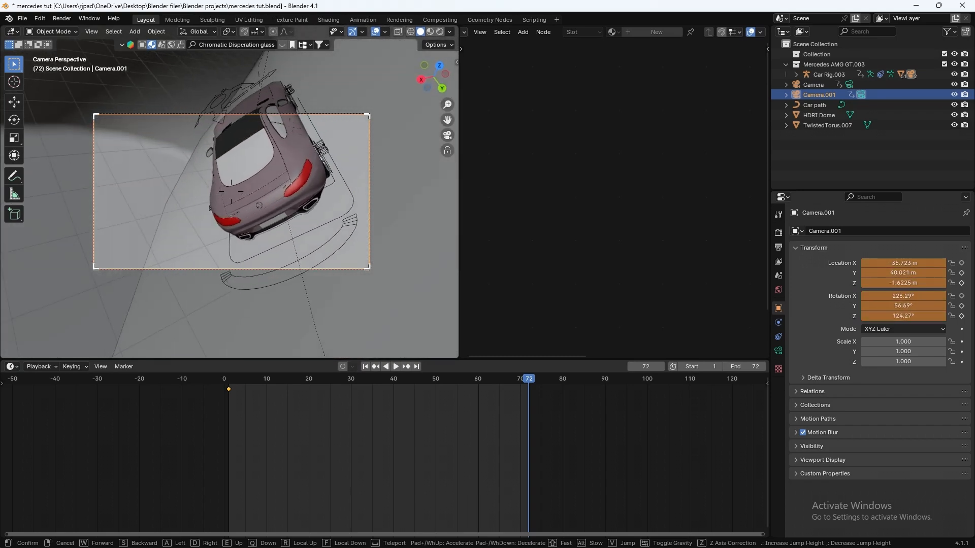
pyautogui.press('w')
pyautogui.click(227, 233)
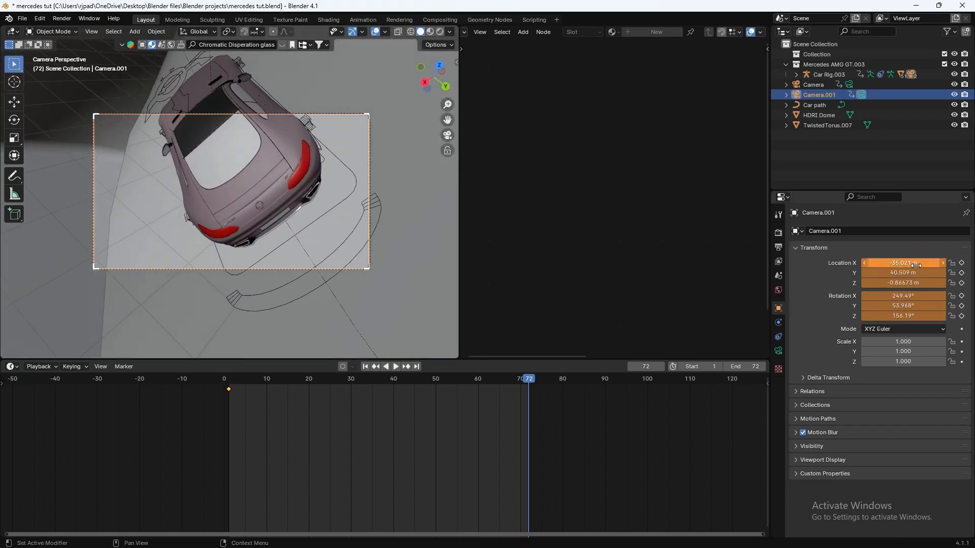
pyautogui.press('space')
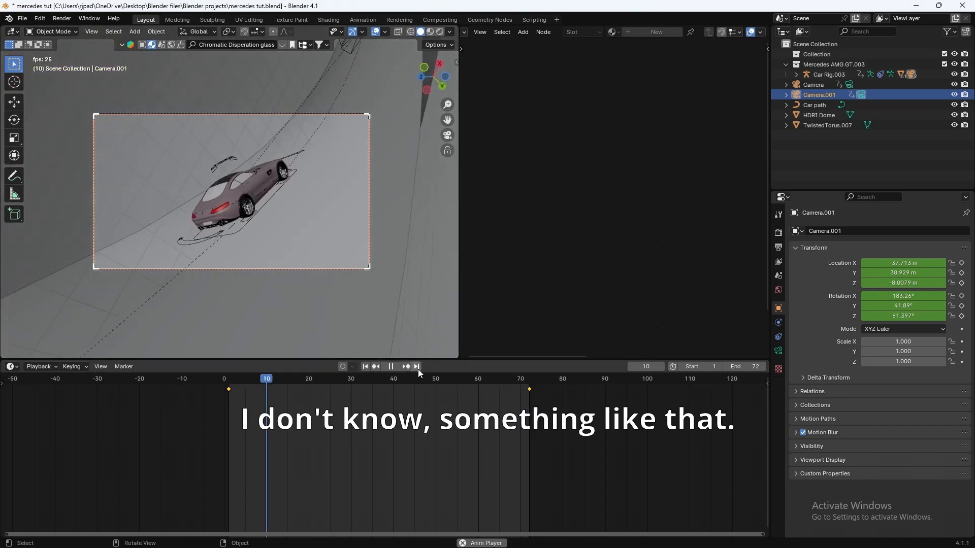
pyautogui.press('Escape')
pyautogui.press('z')
pyautogui.click(336, 173)
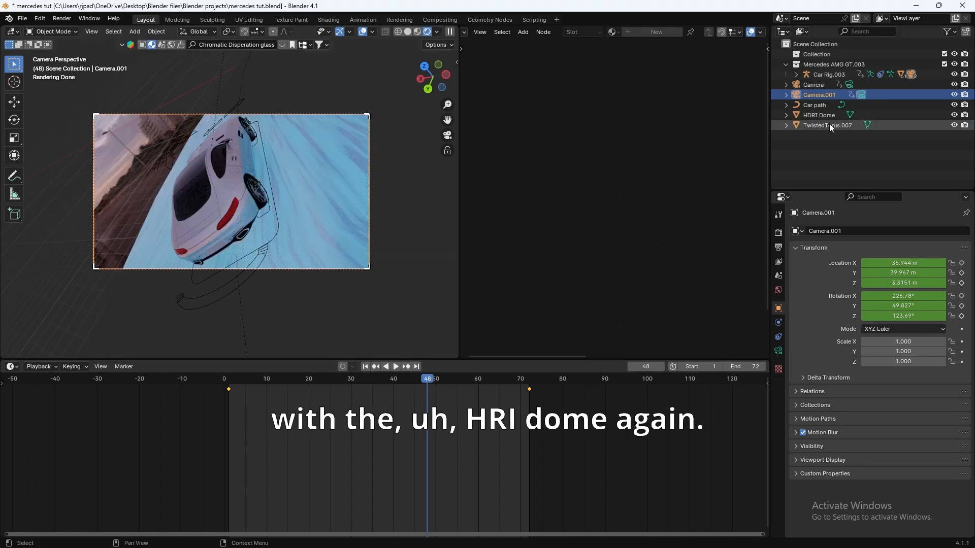
# Step: Turn the HDRI Dome's mapping Rotation Z to 705°, then select TwistedTorus.007 to show its glass material
pyautogui.click(815, 115)
pyautogui.moveTo(576, 267); pyautogui.dragTo(555, 136, button='middle')
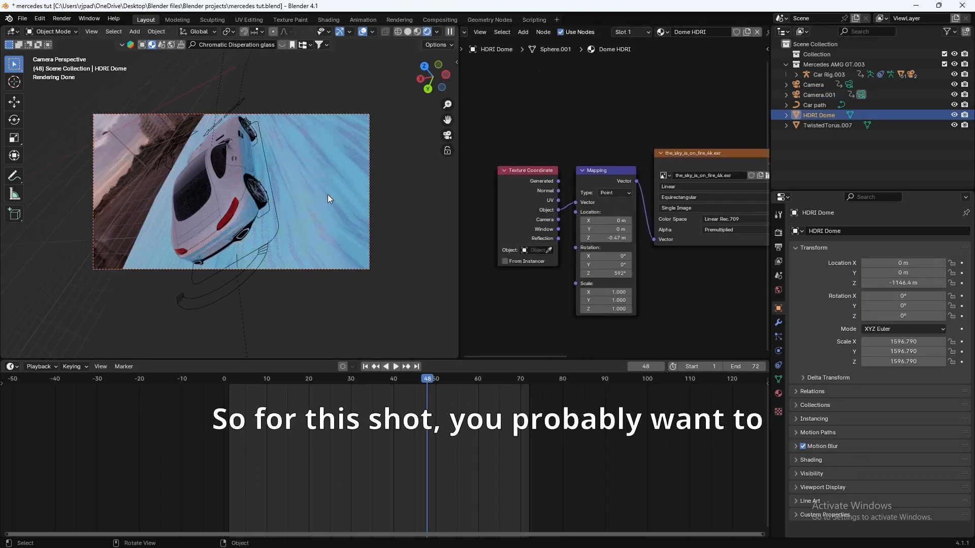
pyautogui.moveTo(606, 274); pyautogui.dragTo(654, 273)
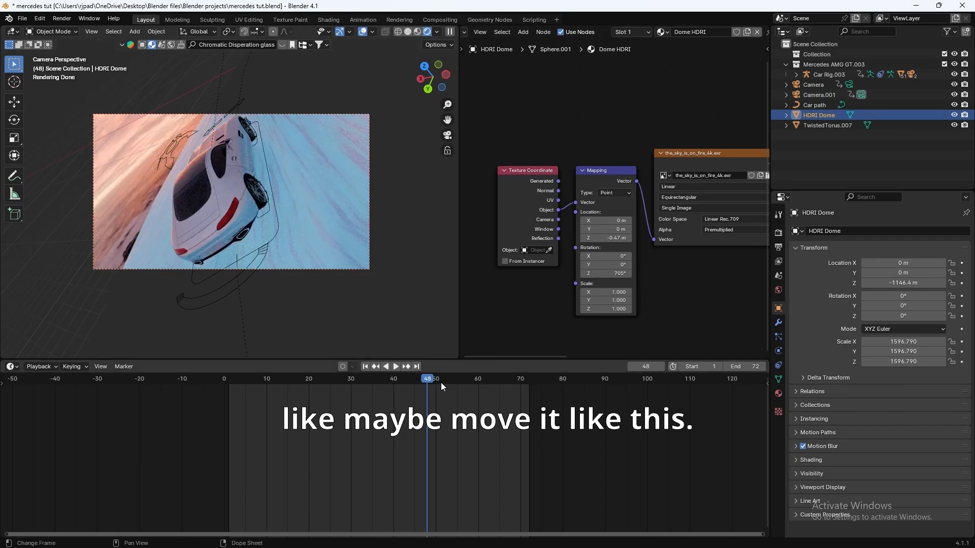
pyautogui.moveTo(442, 383); pyautogui.dragTo(330, 374)
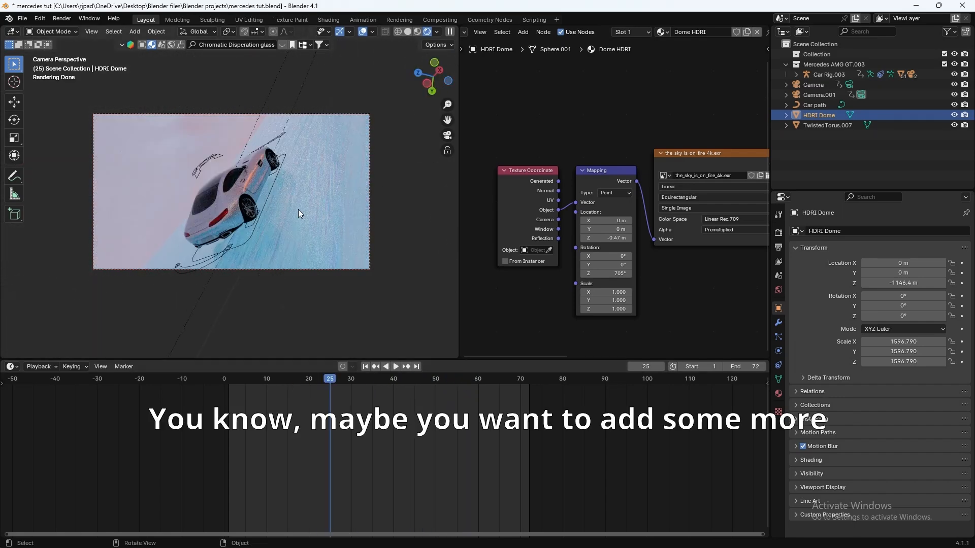
pyautogui.click(326, 202)
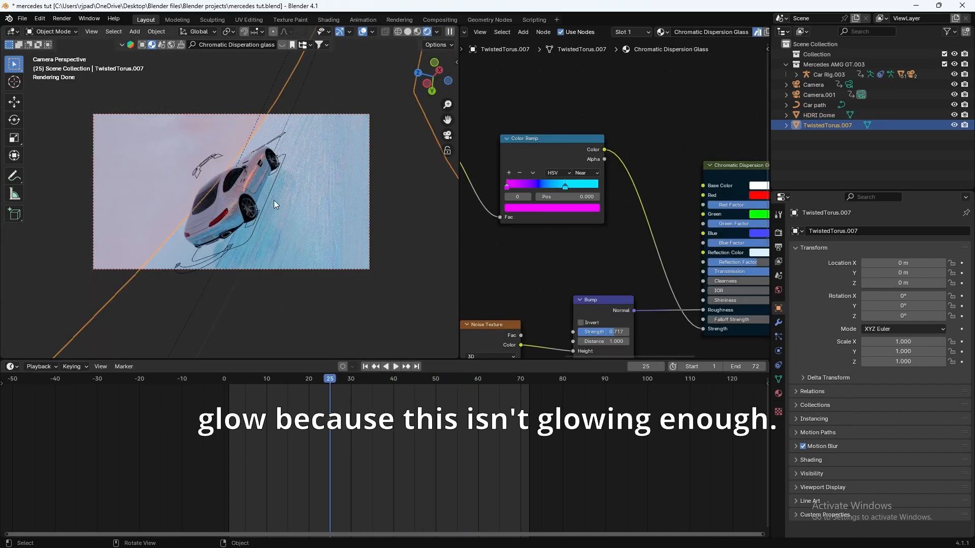
# Step: Open the Chromatic Dispersion Glass group to reveal its Emission strength 6.000 and review the glowing track
pyautogui.moveTo(530, 274); pyautogui.dragTo(515, 272, button='middle')
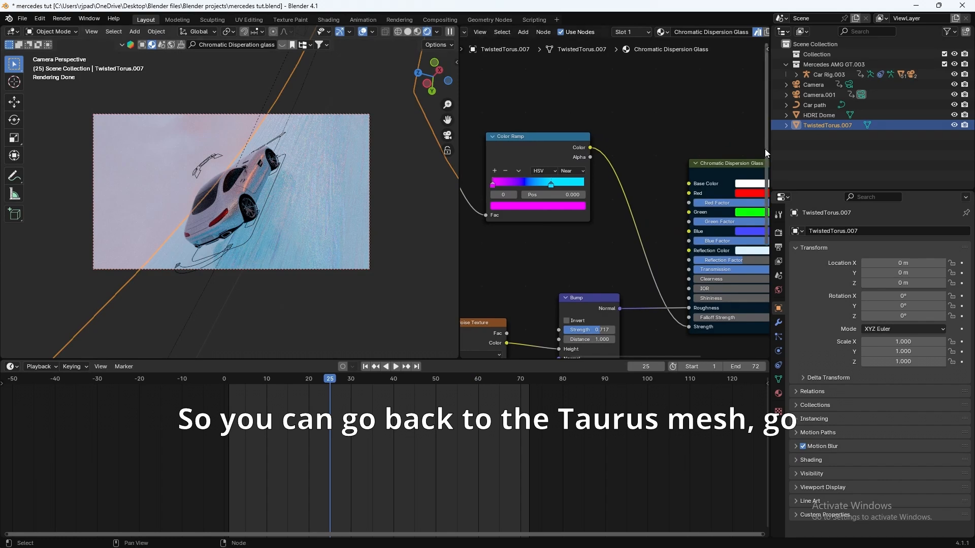
pyautogui.moveTo(619, 240); pyautogui.dragTo(493, 205, button='middle')
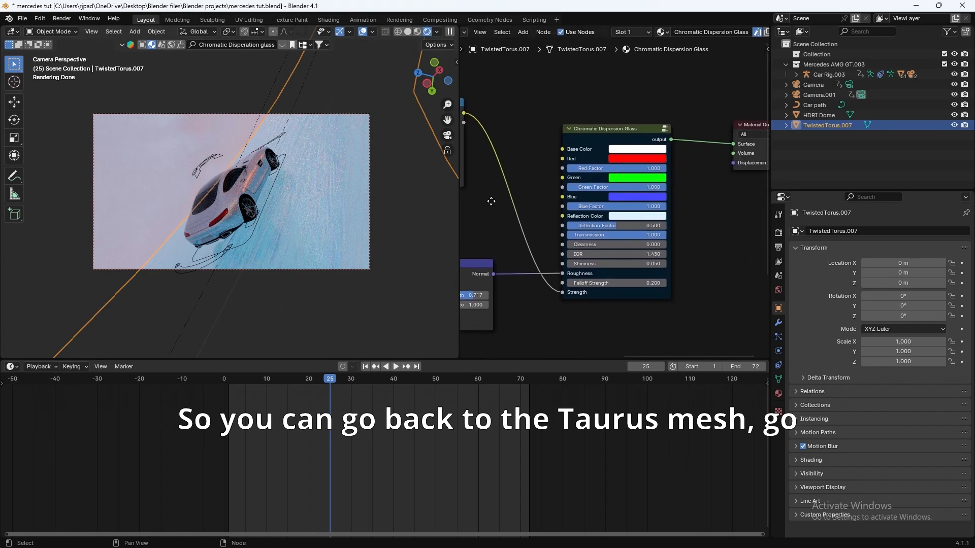
pyautogui.click(665, 129)
pyautogui.moveTo(645, 245); pyautogui.dragTo(592, 174, button='middle')
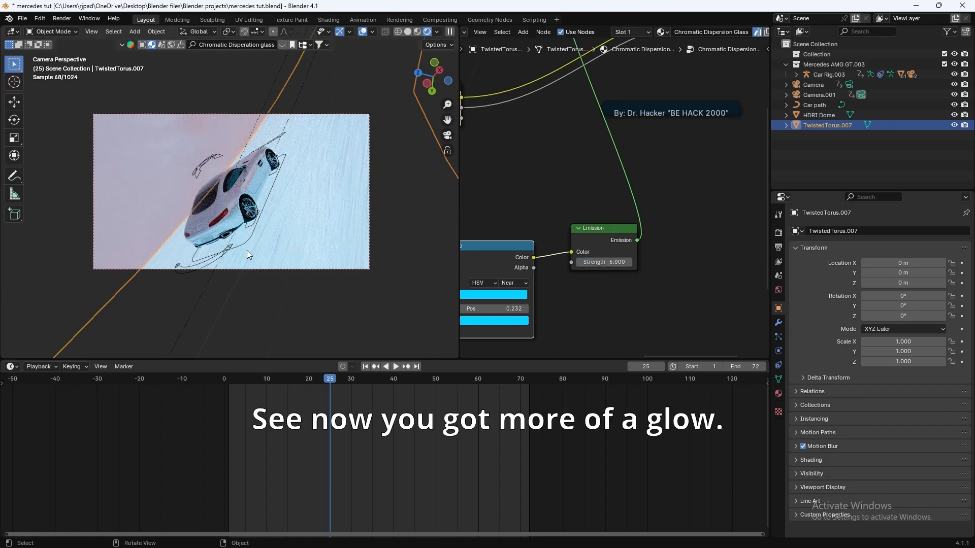
pyautogui.moveTo(399, 378)
pyautogui.mouseDown()
pyautogui.moveTo(501, 380)
pyautogui.moveTo(205, 390)
pyautogui.moveTo(470, 363)
pyautogui.mouseUp()
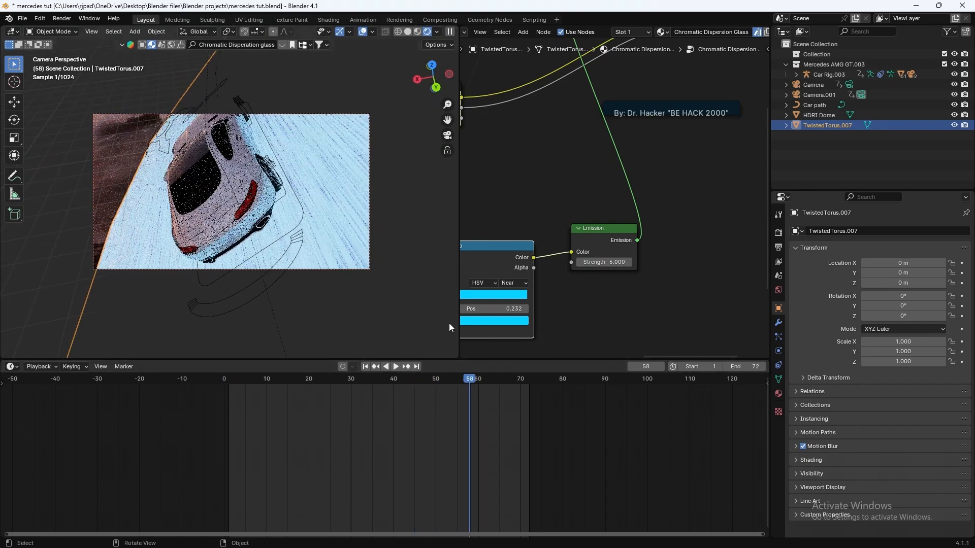
pyautogui.press('z')
pyautogui.click(406, 273)
pyautogui.moveTo(427, 388); pyautogui.dragTo(259, 283)
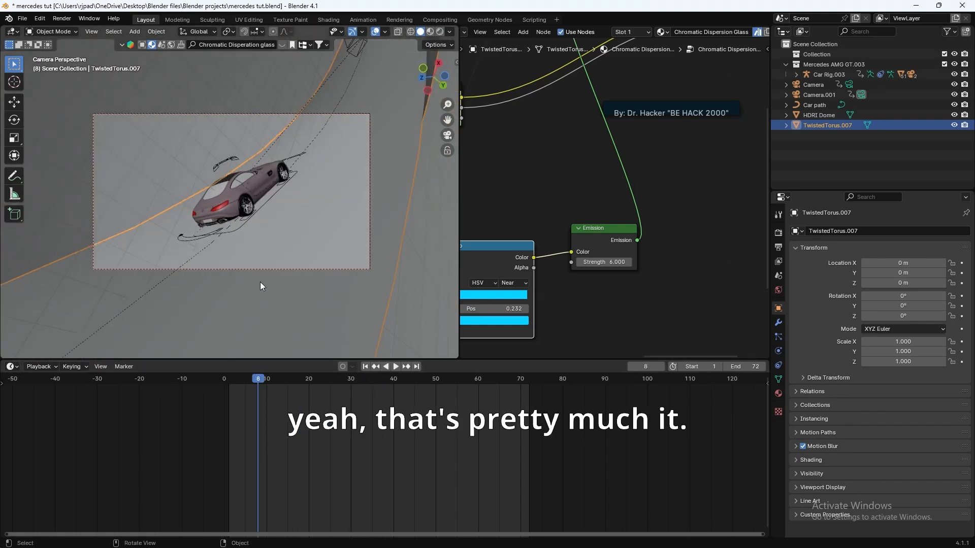
pyautogui.moveTo(259, 281); pyautogui.dragTo(192, 314, button='middle')
pyautogui.scroll(-3, 233, 275)
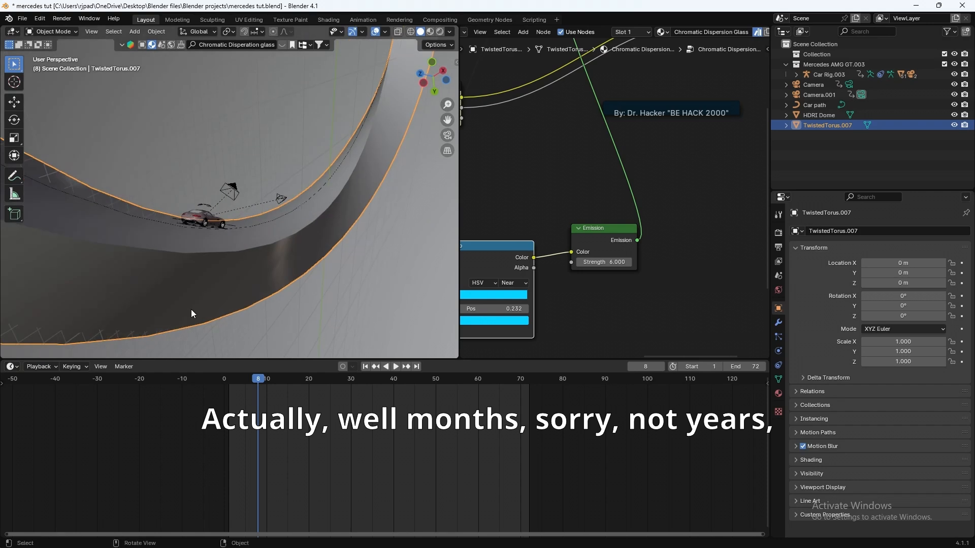